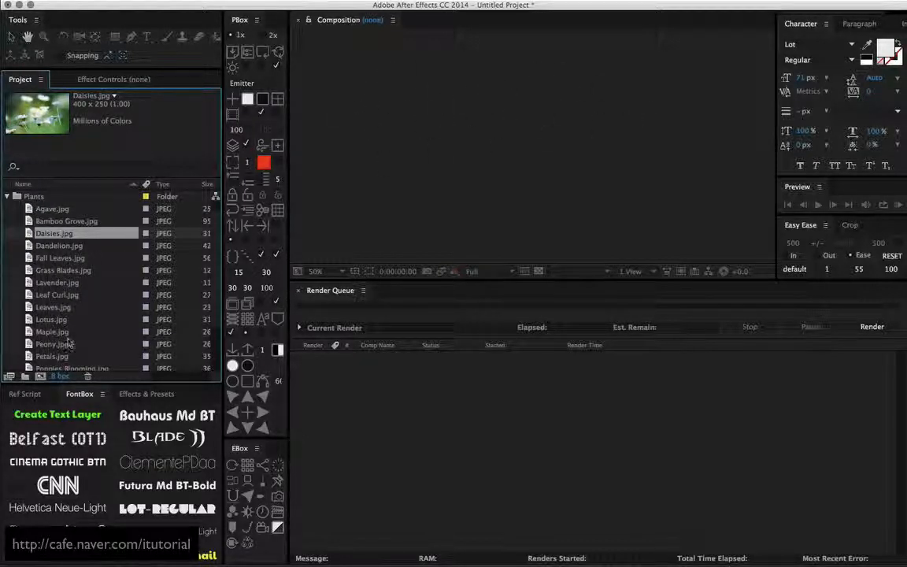
Preview two plant images and create a single composition from the Plants folder, using Summer Leaves.jpg dimensions and a 0:00:02:00 still duration.
left_click(56, 248)
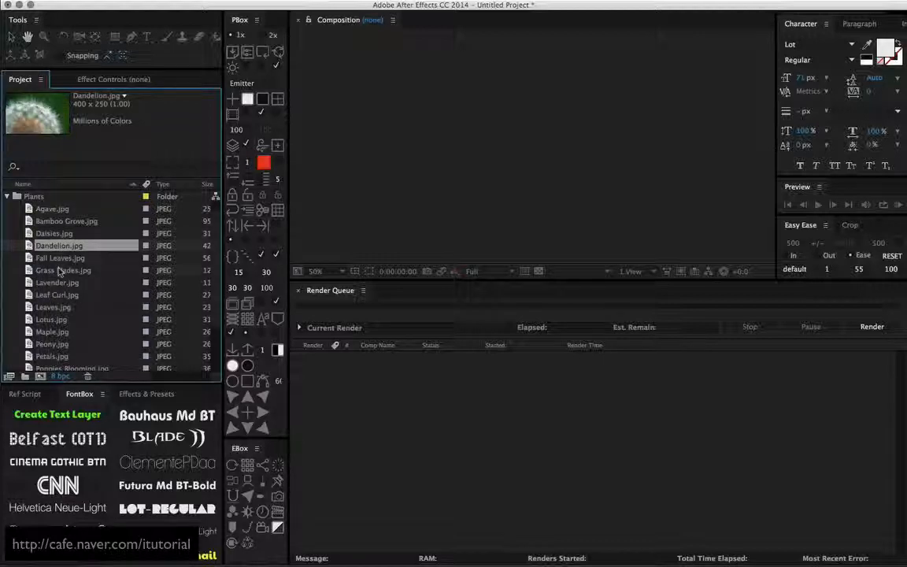
left_click(60, 270)
left_click(8, 197)
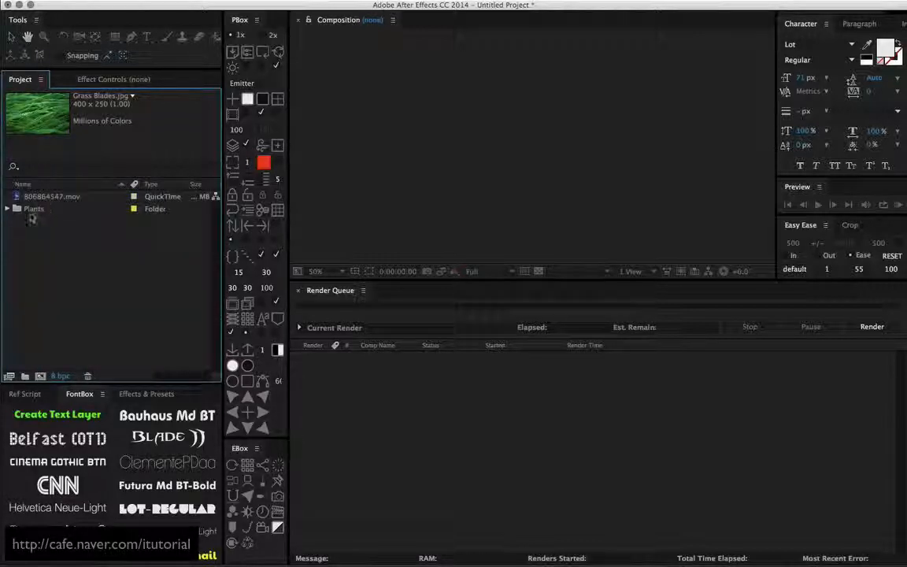
left_click_drag(33, 211, 40, 376)
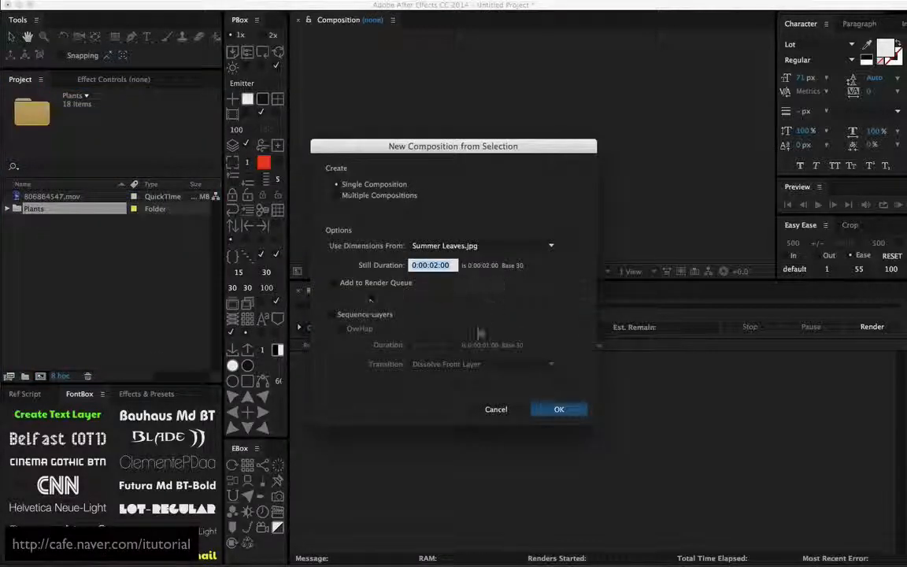
left_click(551, 408)
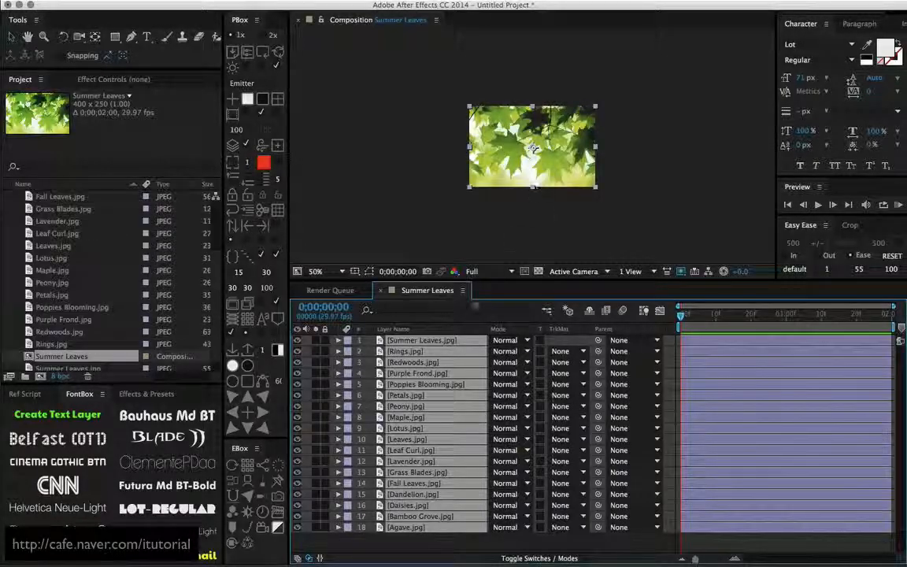
Change the Summer Leaves composition's frame size to 872 × 486 using a preset in the composition settings.
left_click(436, 20)
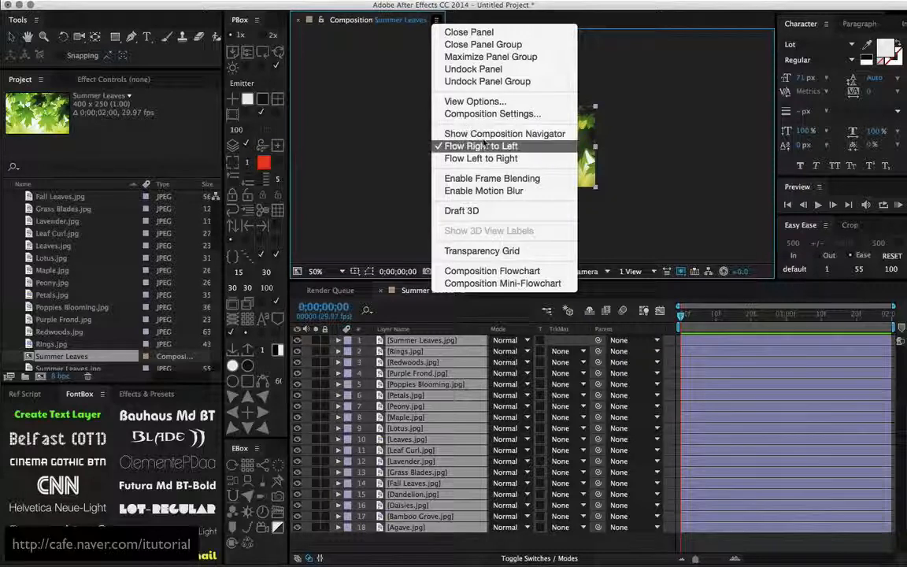
left_click(472, 113)
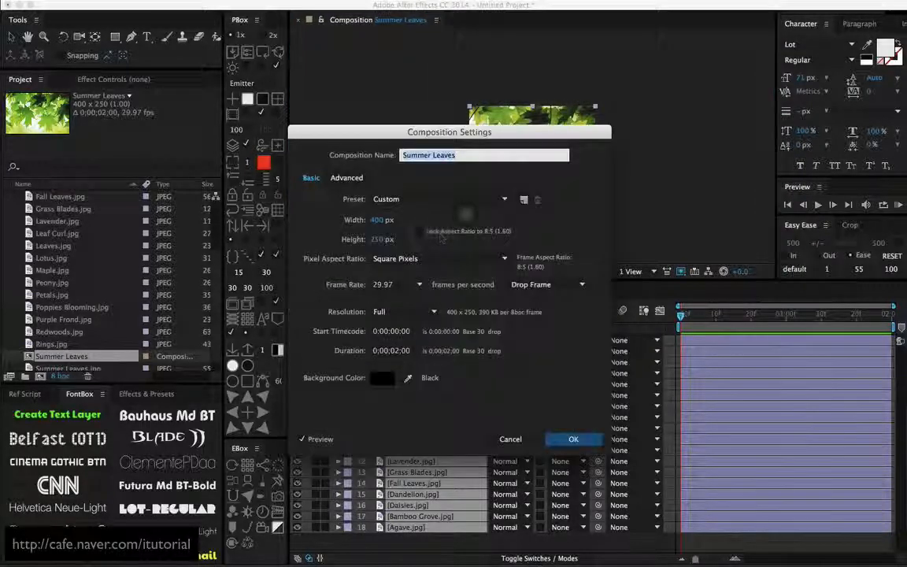
left_click(418, 197)
left_click(465, 293)
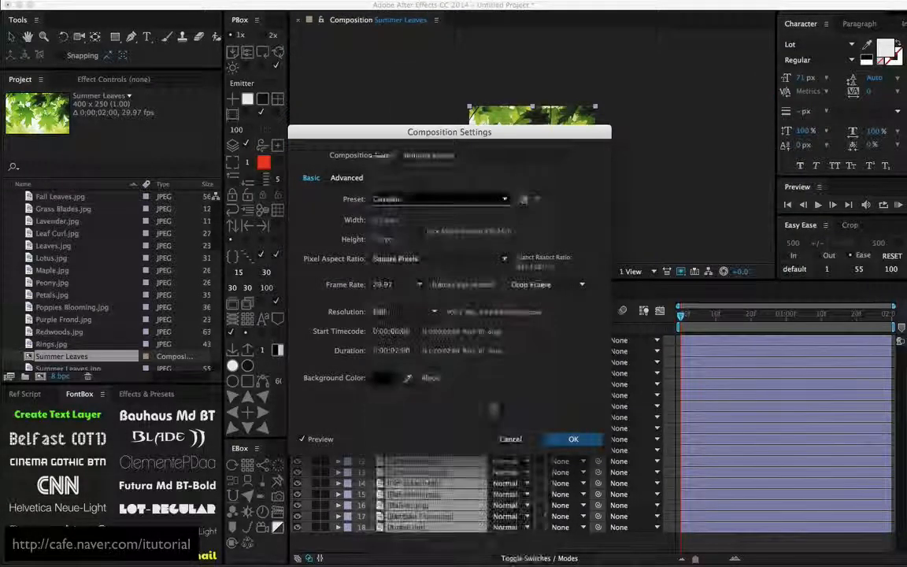
left_click(573, 438)
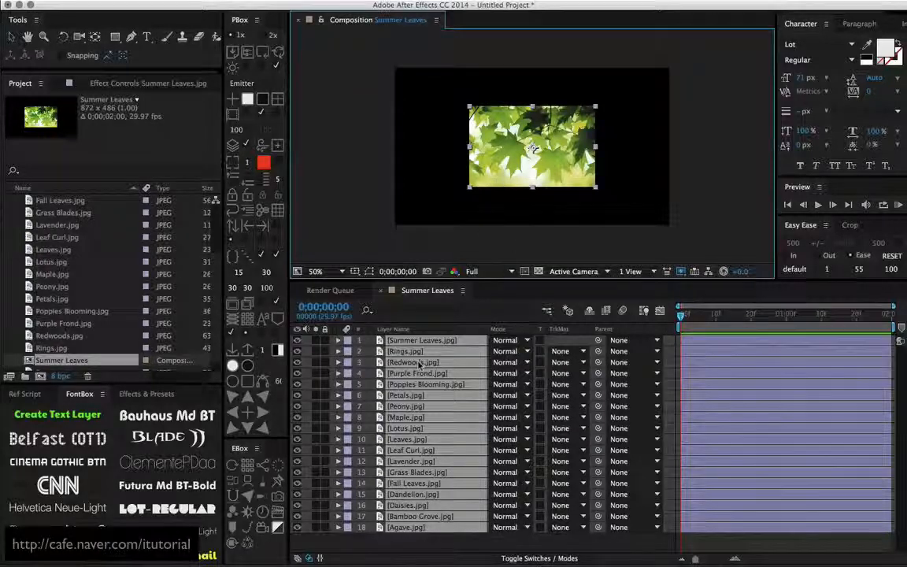
Scale all 18 image layers down to about 66%, collapse their properties and deselect them.
key("s")
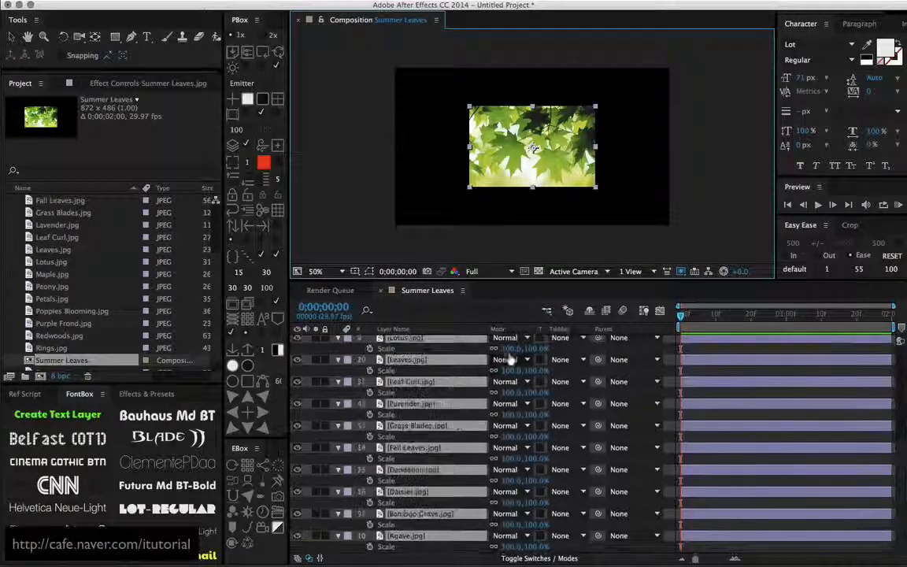
left_click_drag(509, 349, 471, 348)
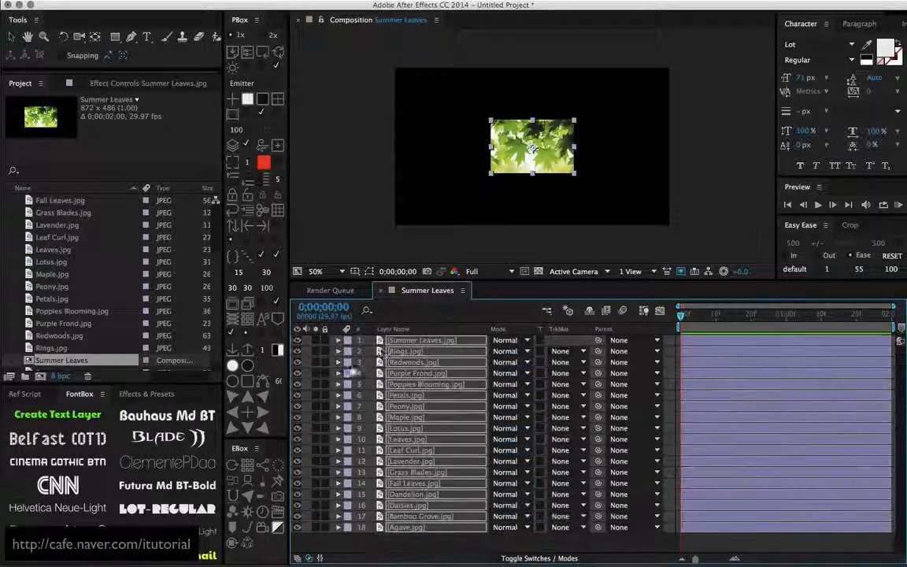
left_click(336, 339)
left_click(410, 544)
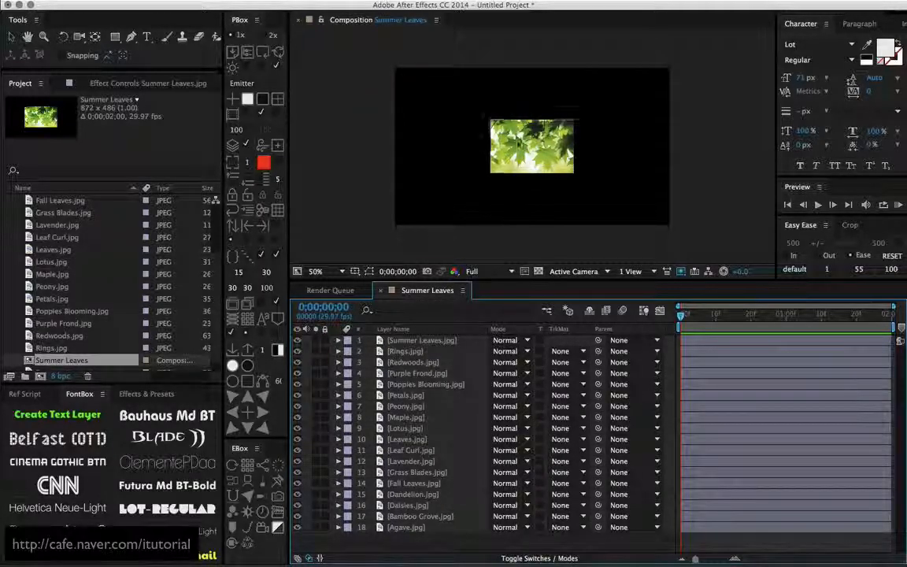
Move the Summer Leaves image toward the upper part of the frame and the Rings image toward the lower left.
left_click_drag(528, 150, 548, 109)
left_click_drag(506, 165, 481, 179)
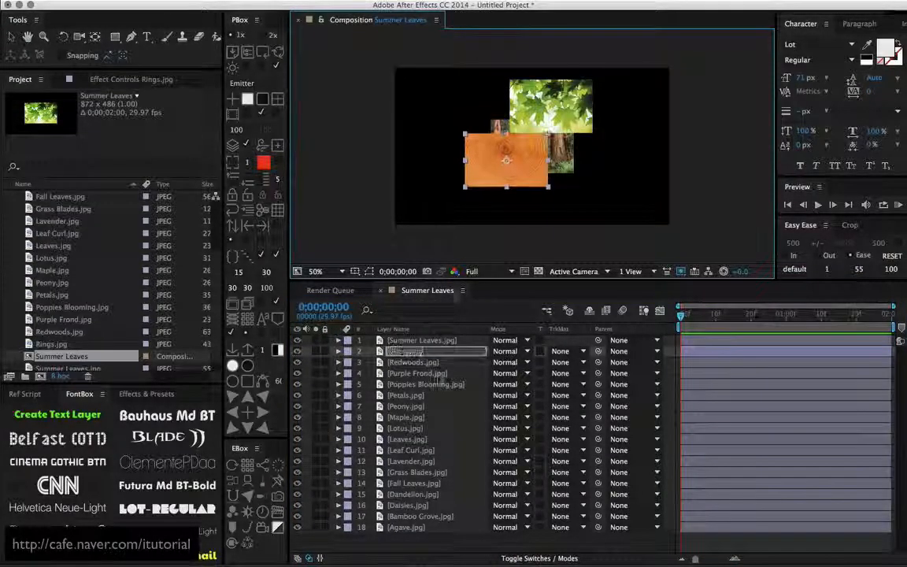
Apply the EBox grid repeater to all image layers and lock the effect controls onto the Repeater Controls layer.
left_click(430, 386)
key("ctrl+a")
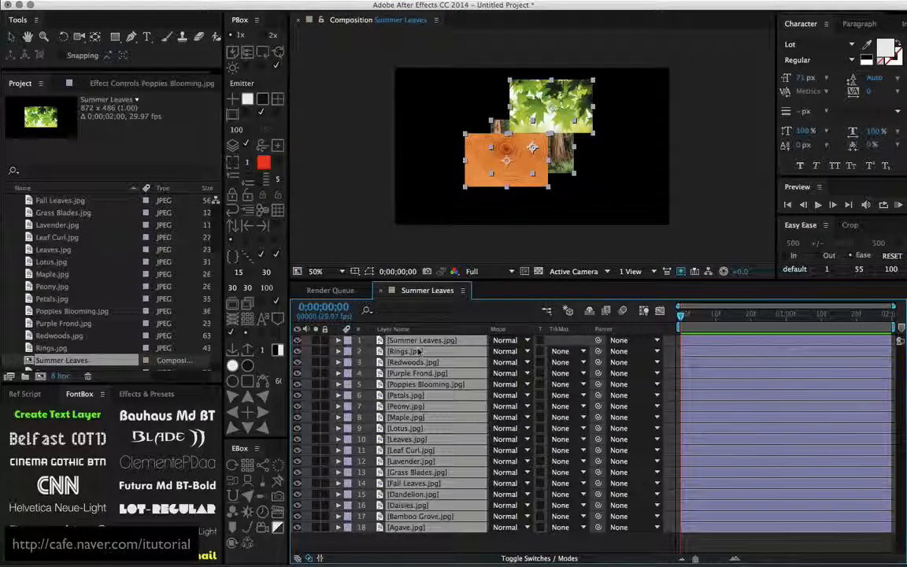
left_click(247, 465)
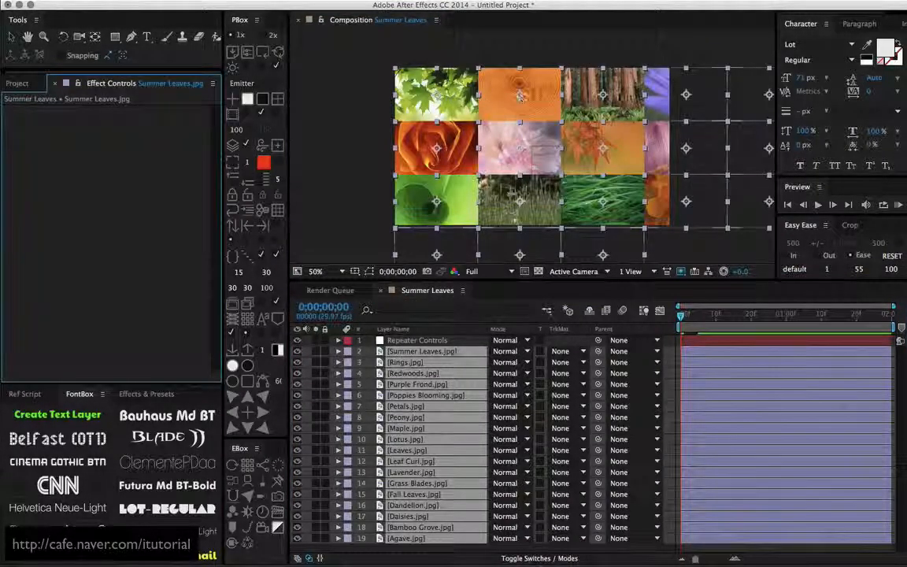
left_click(421, 340)
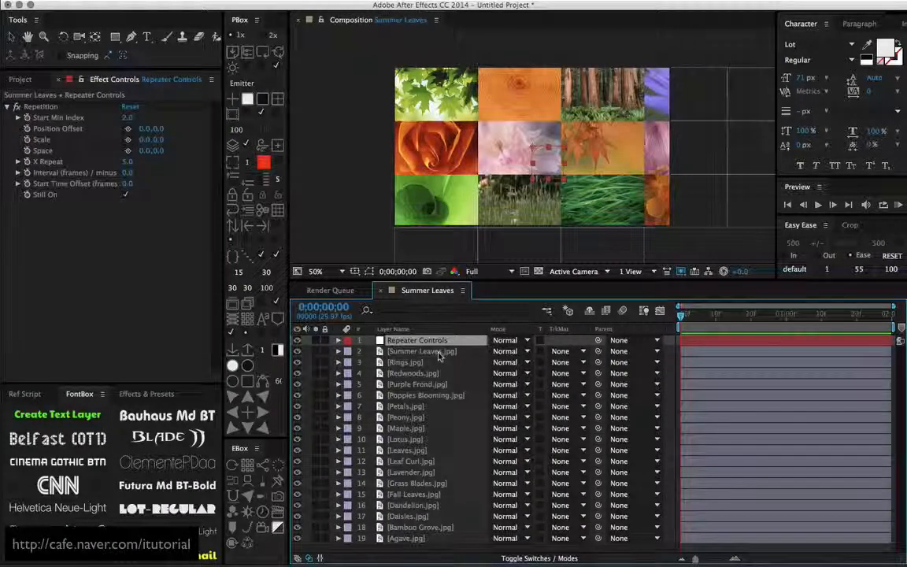
left_click(81, 82)
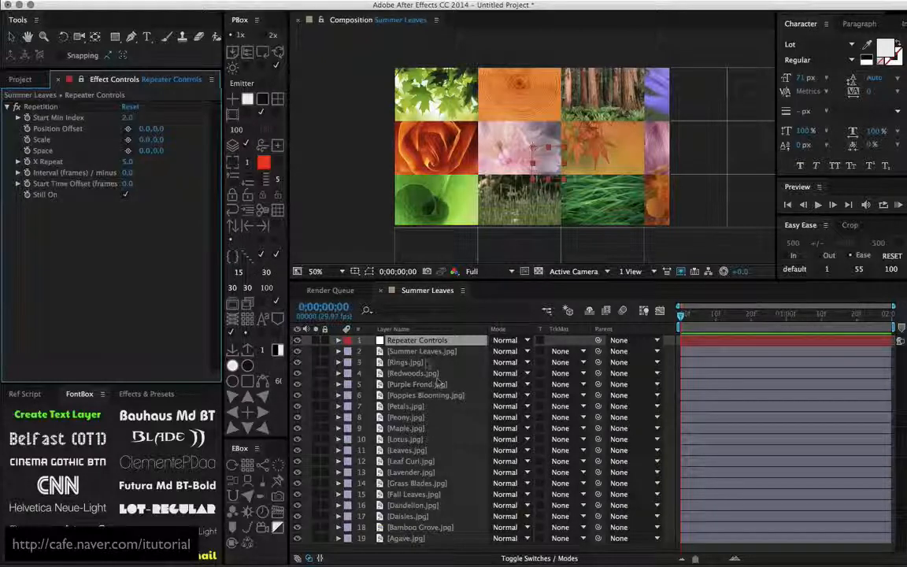
Inspect the Scale property of the Summer Leaves.jpg layer and collapse it again.
left_click(421, 351)
key("s")
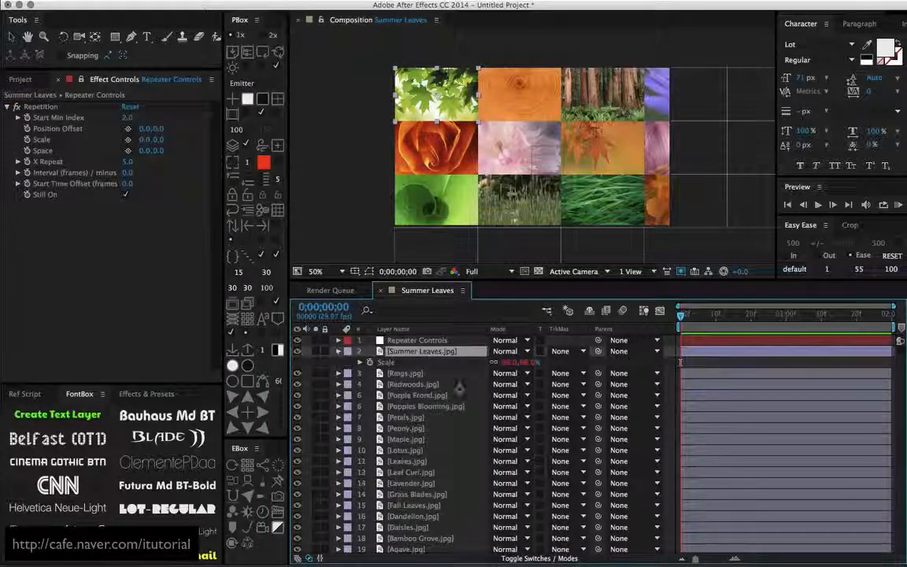
left_click(337, 352)
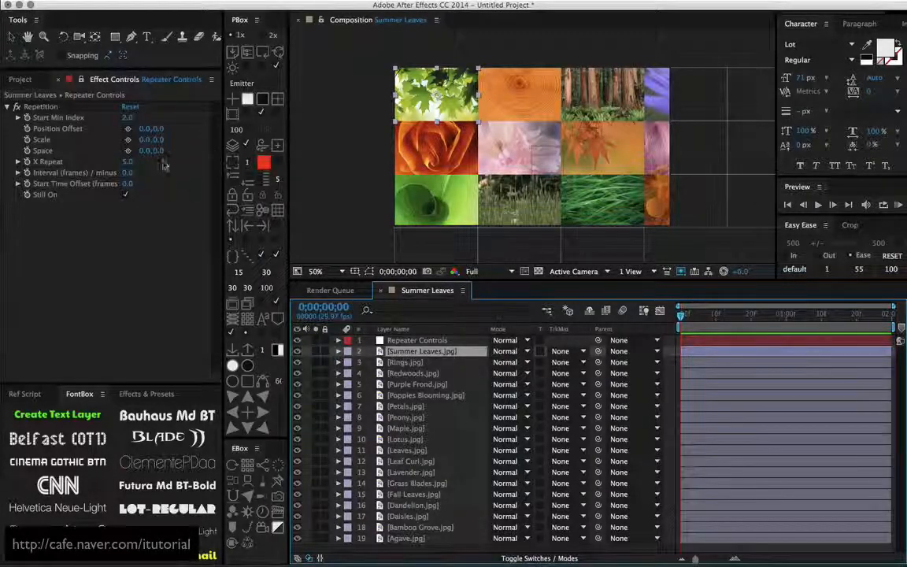
Set the Repetition effect's Scale to -29, -20 on the Repeater Controls layer.
mouse_move(145, 147)
left_mouse_down()
mouse_move(126, 142)
mouse_move(149, 140)
left_mouse_up()
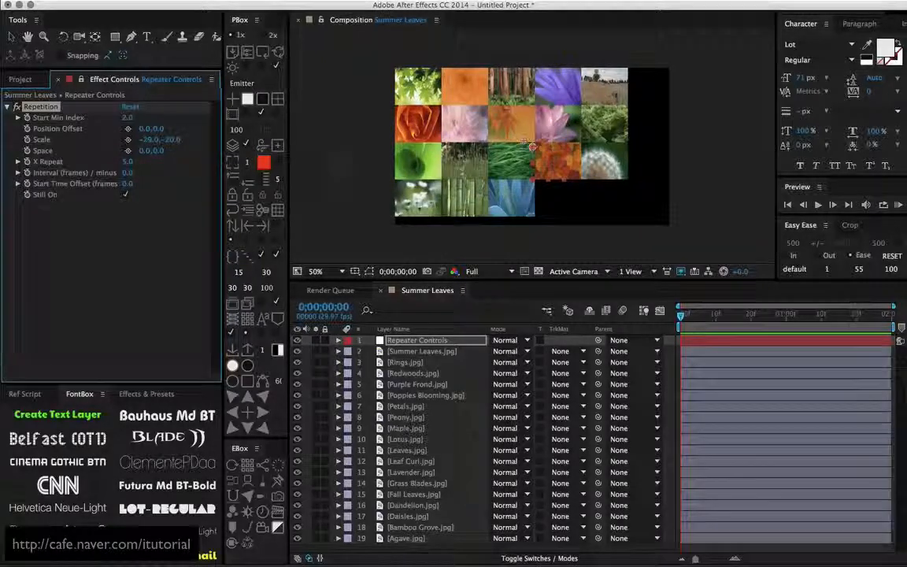
left_click(412, 341)
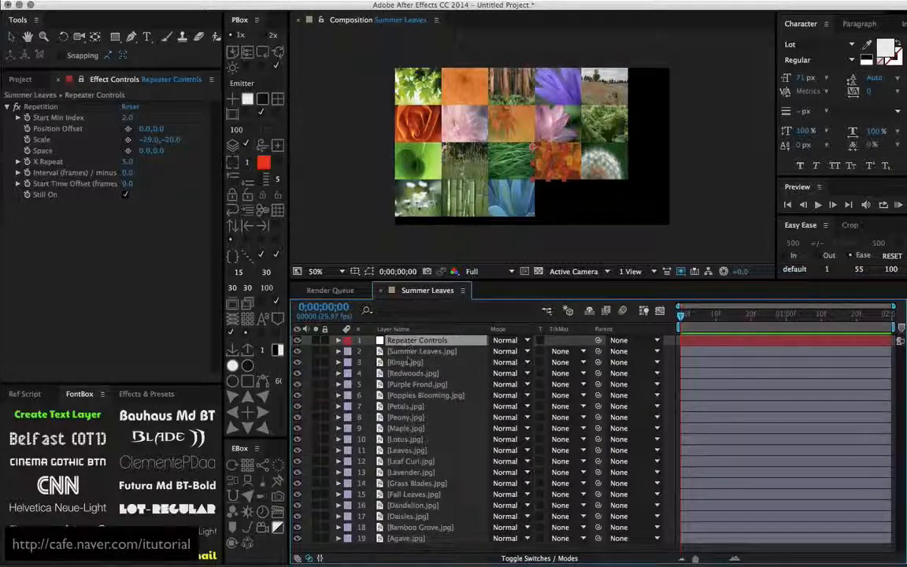
Add a null object at the top of the layer stack and set the Repetition effect's Start Min Index to 3.
left_click(410, 352)
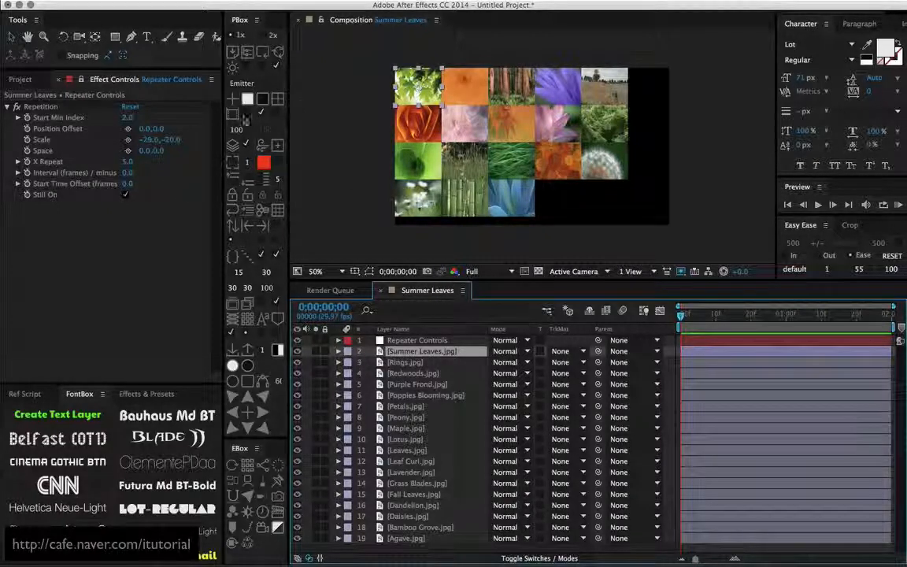
left_click(266, 163)
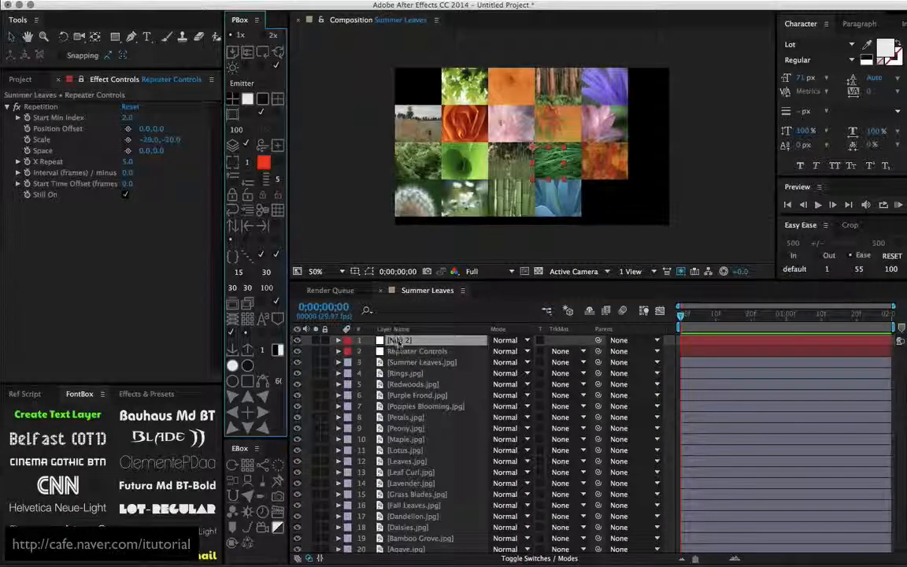
left_click(397, 362)
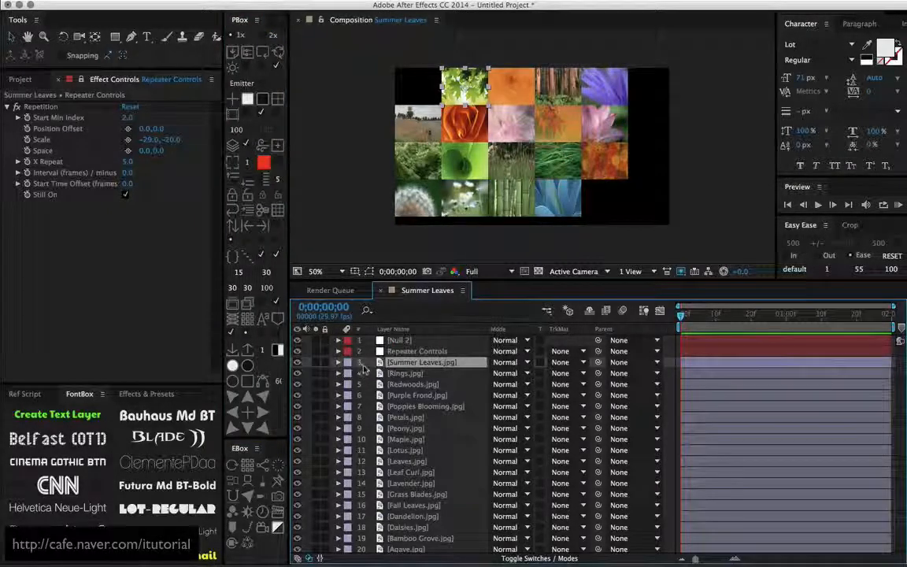
left_click(128, 117)
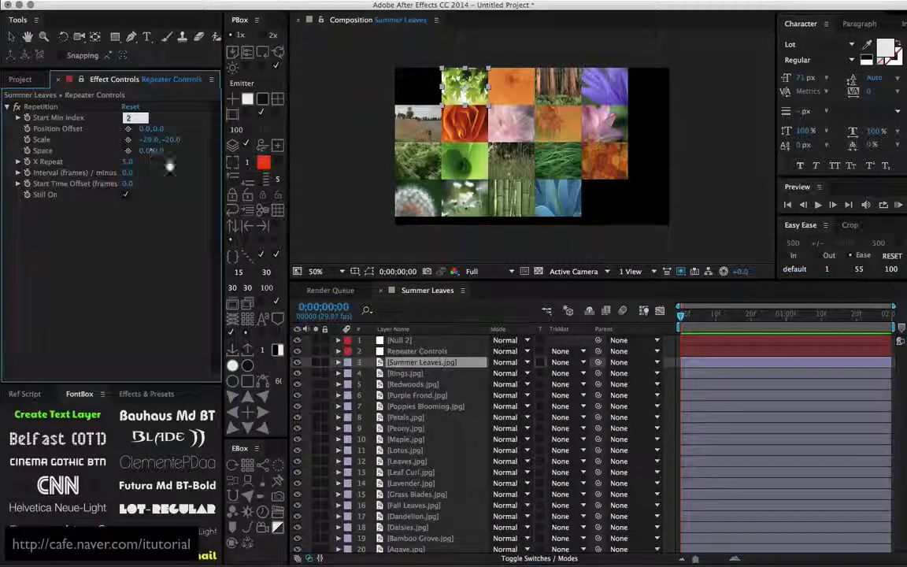
type("3")
key("Return")
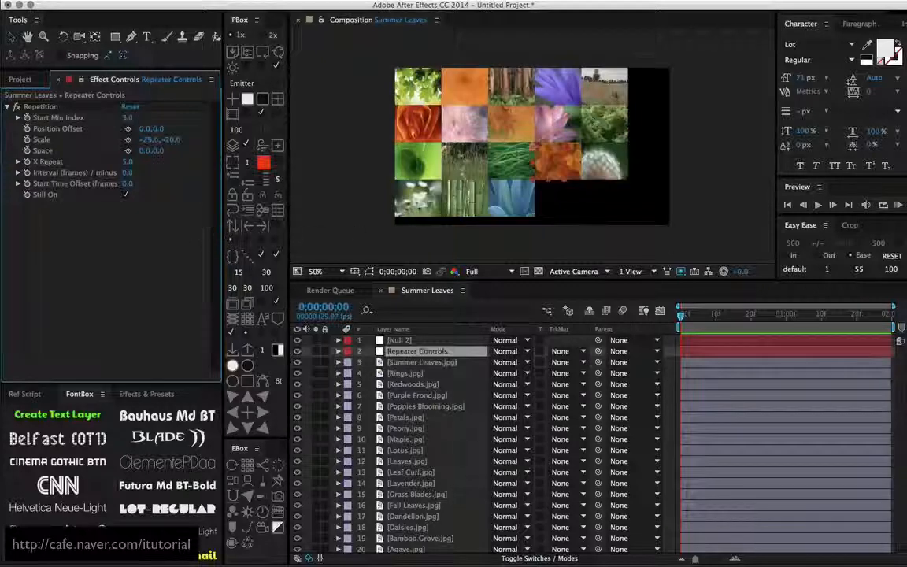
Delete the Null 2 layer and set the Repetition effect's Start Min Index to 2.
left_click(400, 340)
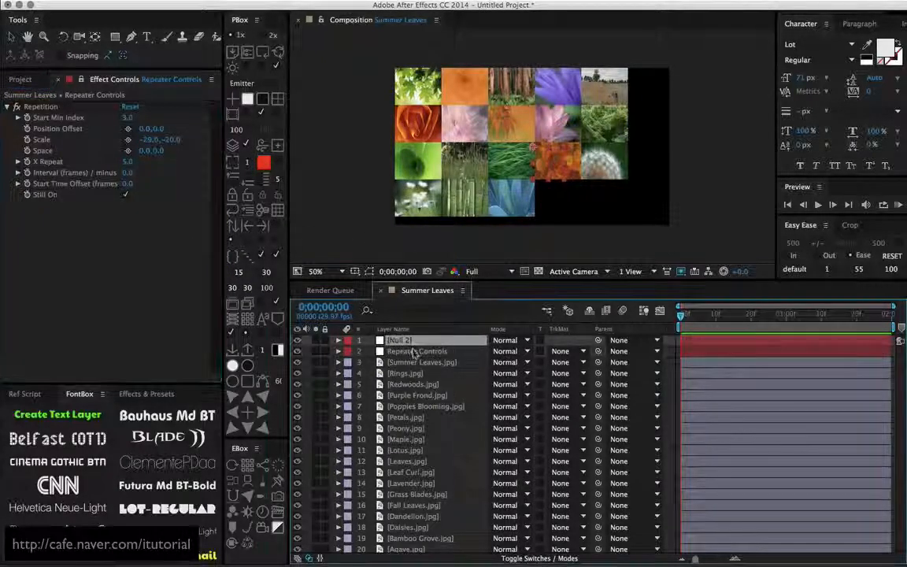
key("Delete")
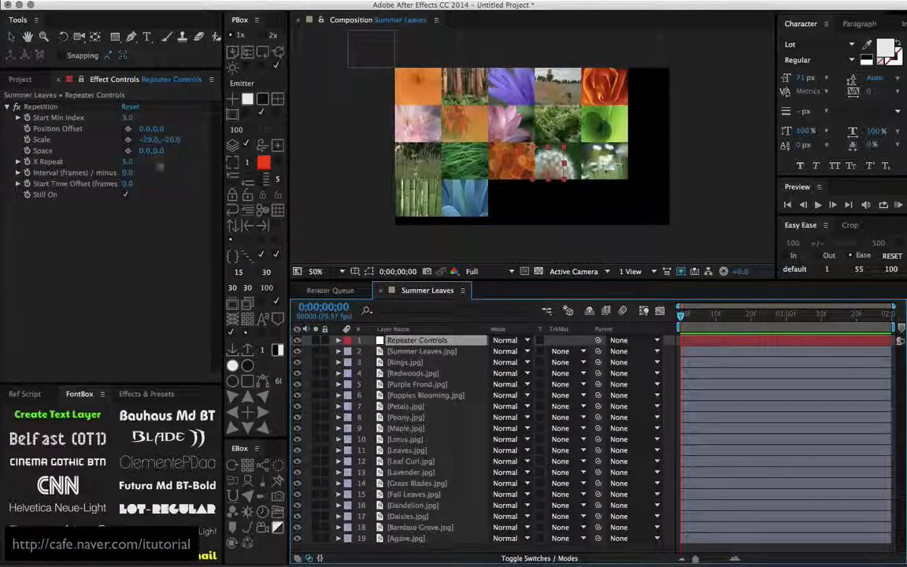
left_click_drag(132, 120, 138, 166)
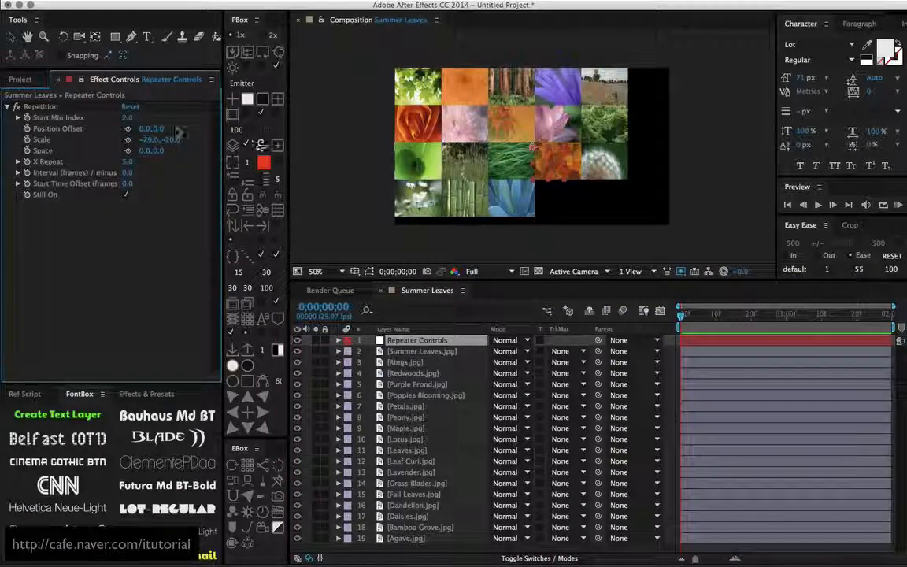
Set the Repetition effect's Position Offset to 52, 14 and its X Repeat to 6.
left_click_drag(146, 129, 173, 127)
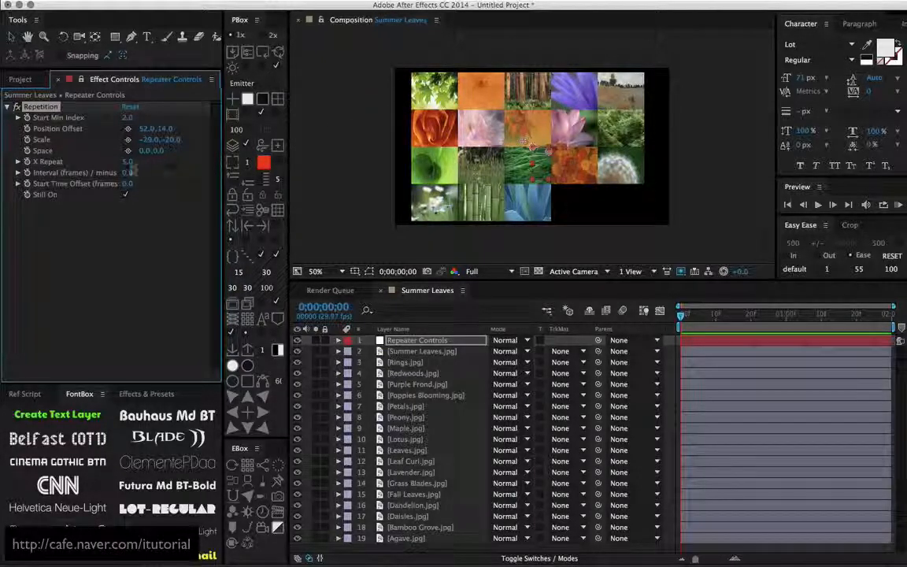
left_click(128, 162)
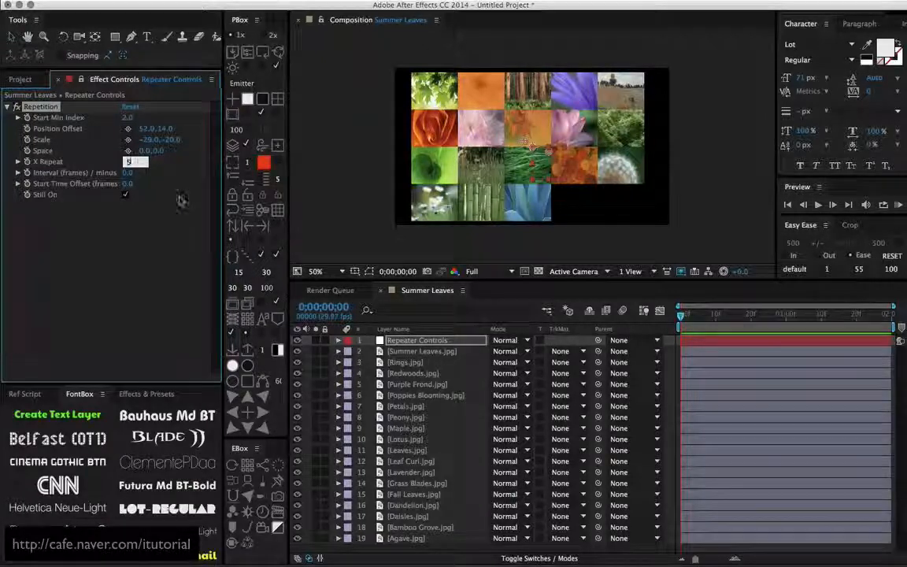
type("6")
key("Return")
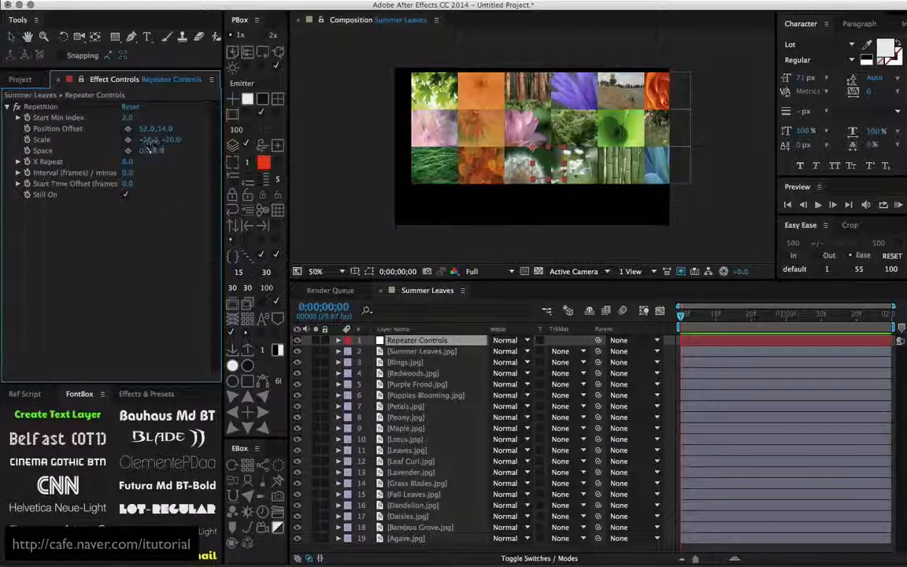
Set the Repetition effect's Scale to -33 in both dimensions.
left_click_drag(148, 145, 150, 143)
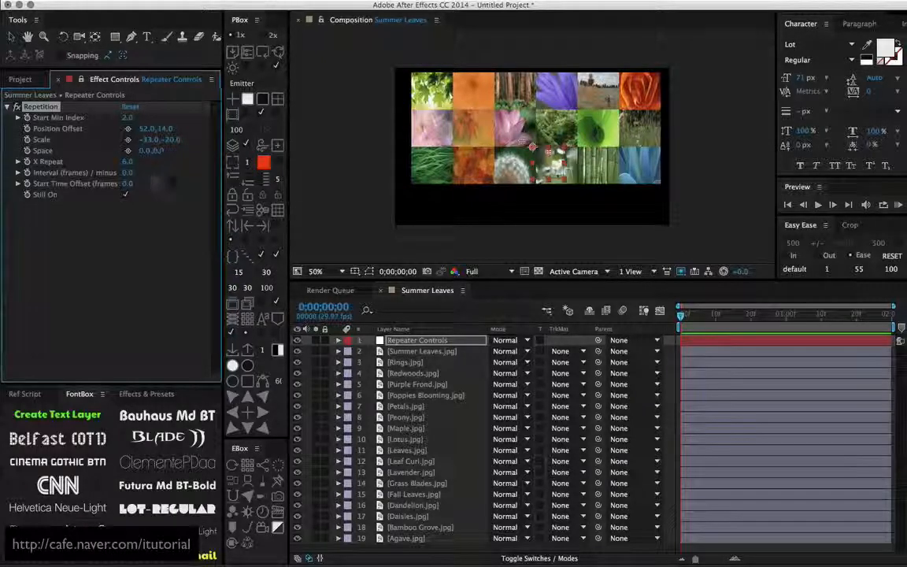
left_click(148, 140)
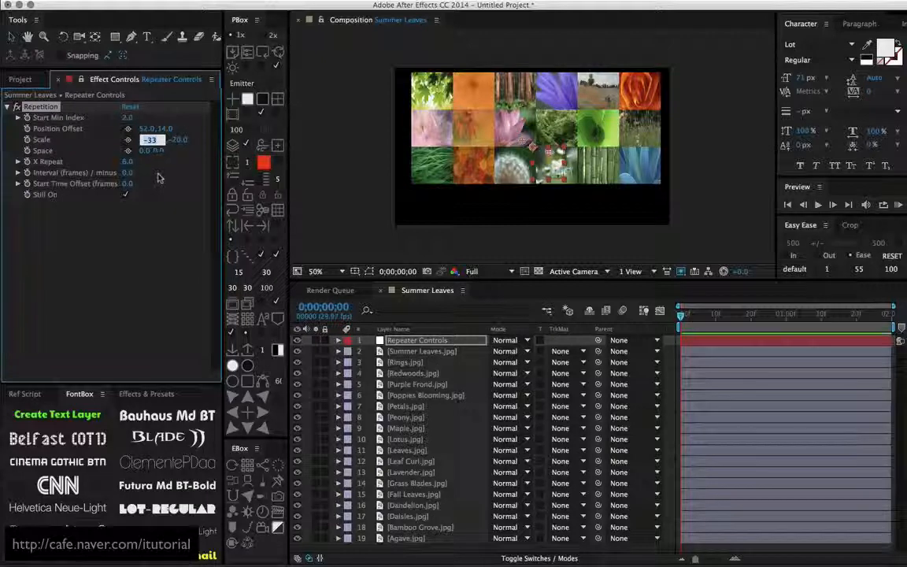
key("Tab")
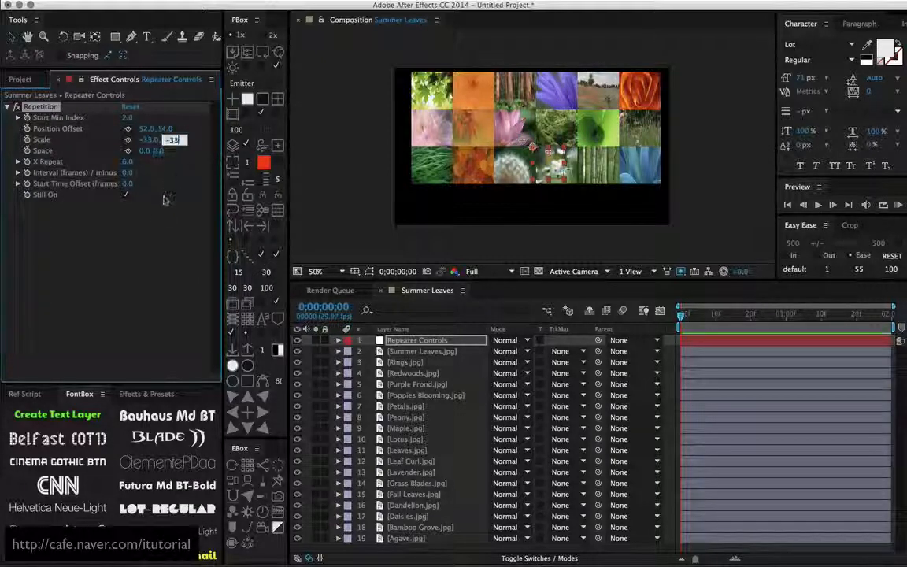
type("-33")
key("Return")
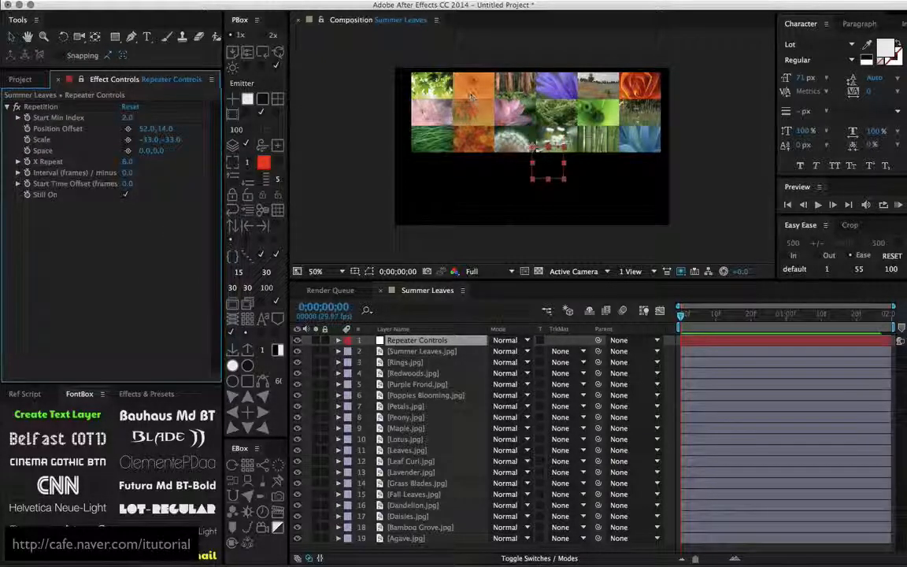
Set the Repetition effect's Position Offset to 39, 116 and its Interval to 17 frames.
left_click_drag(140, 128, 246, 128)
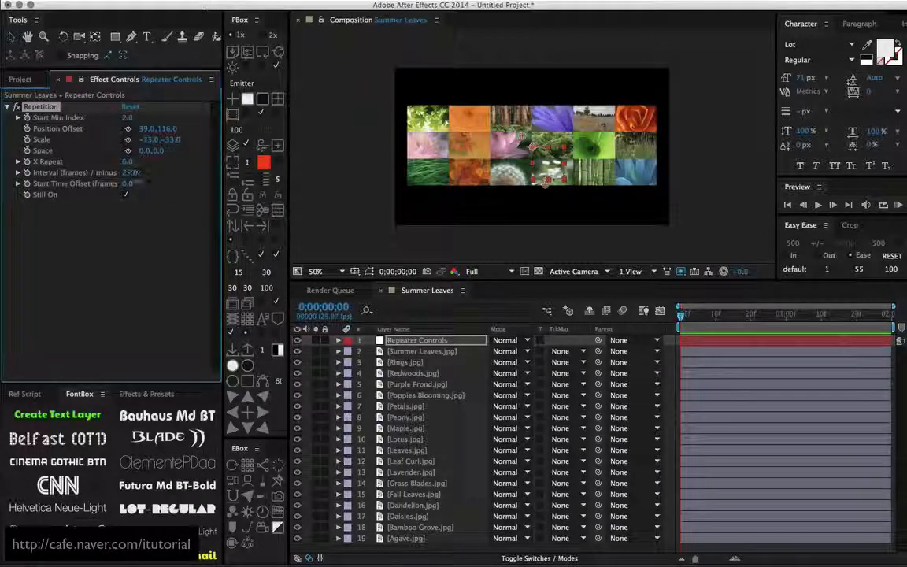
left_click_drag(131, 171, 118, 172)
Set the Repetition effect's Space to 10, 13 and its Position Offset to 25, 116.
left_click(143, 150)
type("0,")
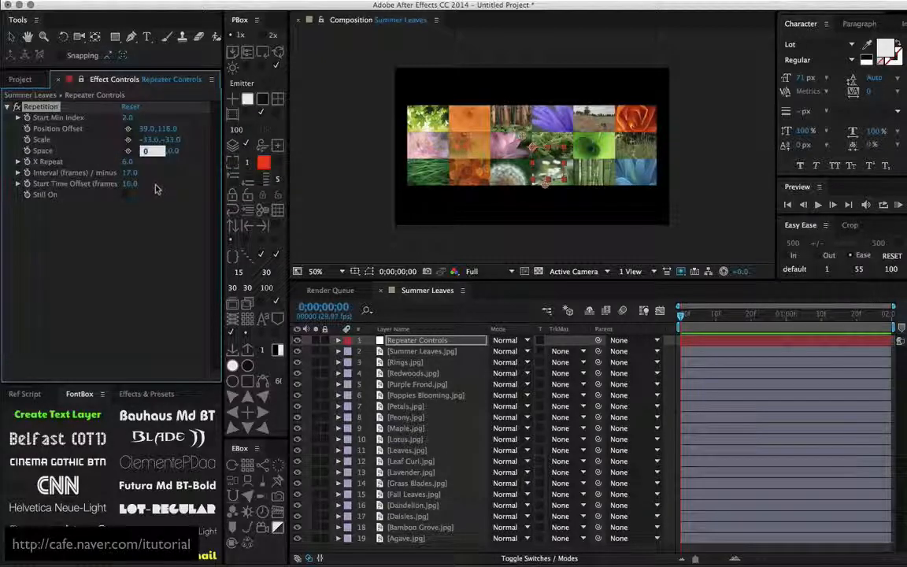
type("11")
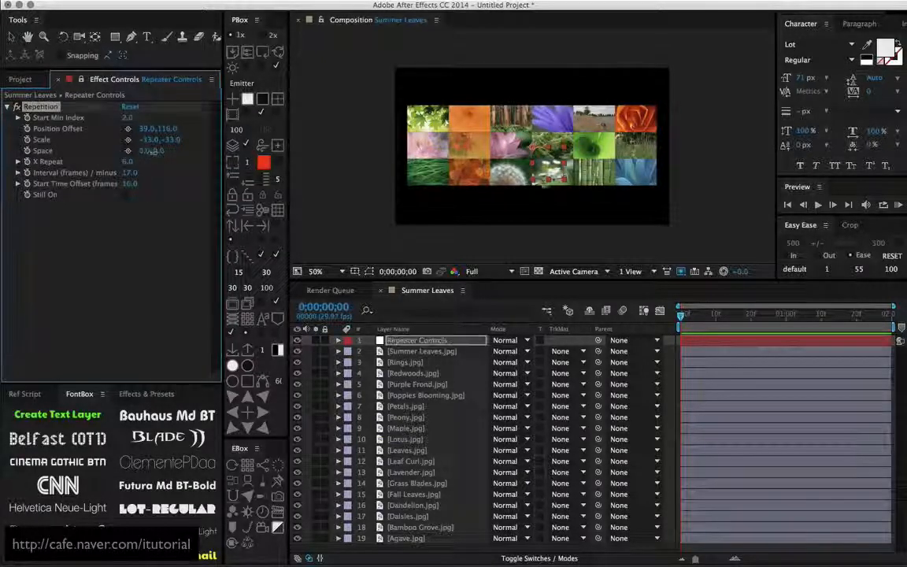
key("Return")
left_click_drag(154, 151, 133, 123)
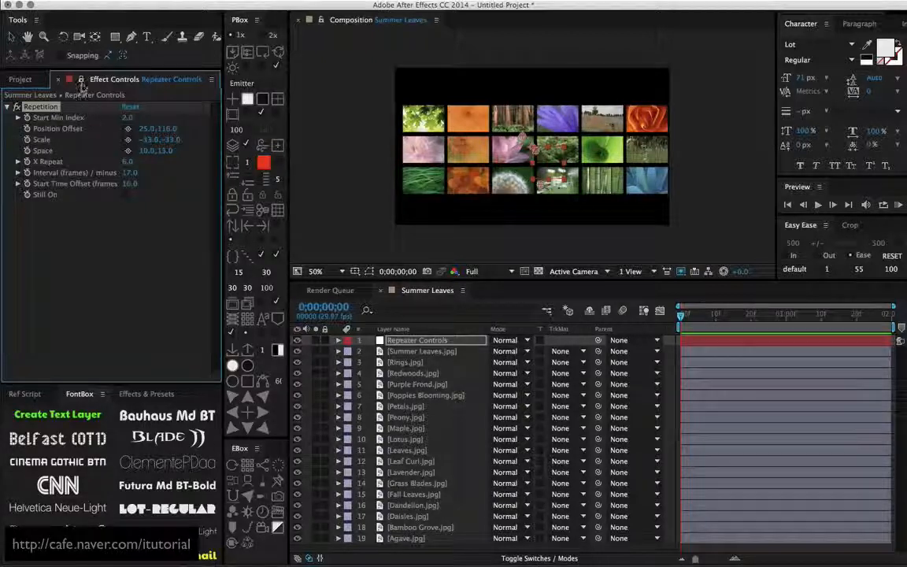
Create a new composition from the 806864547.mov footage in the project.
left_click(20, 79)
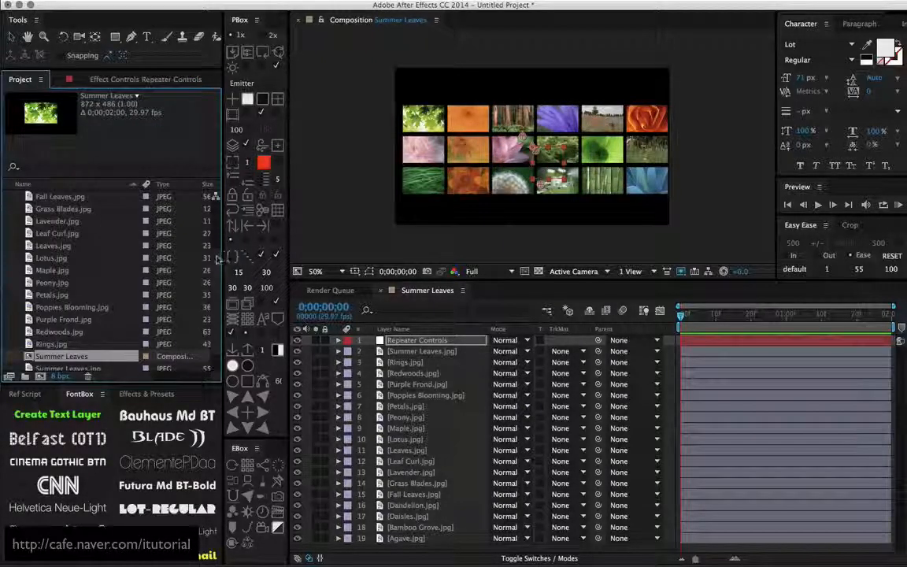
scroll(189, 209, "up", 3)
left_click(8, 209)
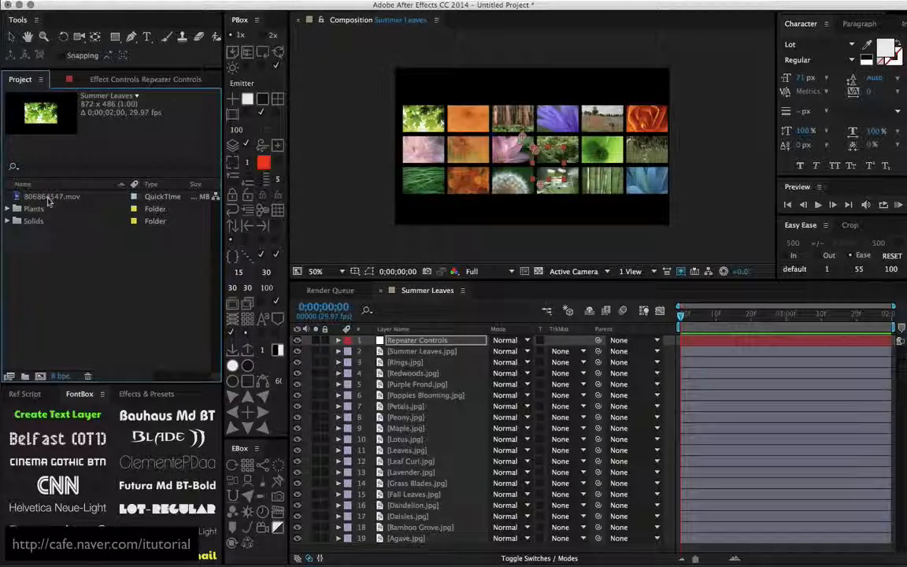
left_click_drag(45, 197, 40, 375)
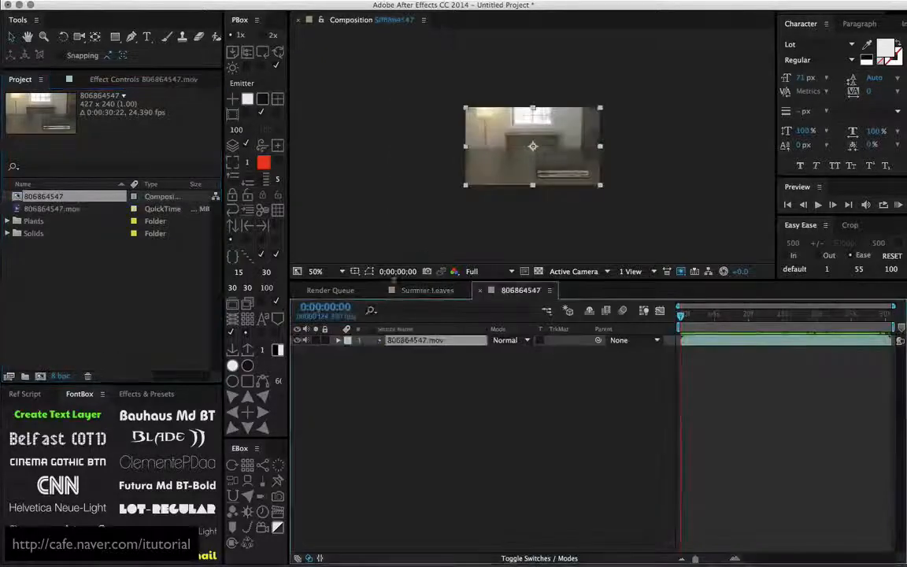
Change the 806864547 composition's settings to the NTSC D1 Widescreen Square Pixel preset.
left_click(423, 20)
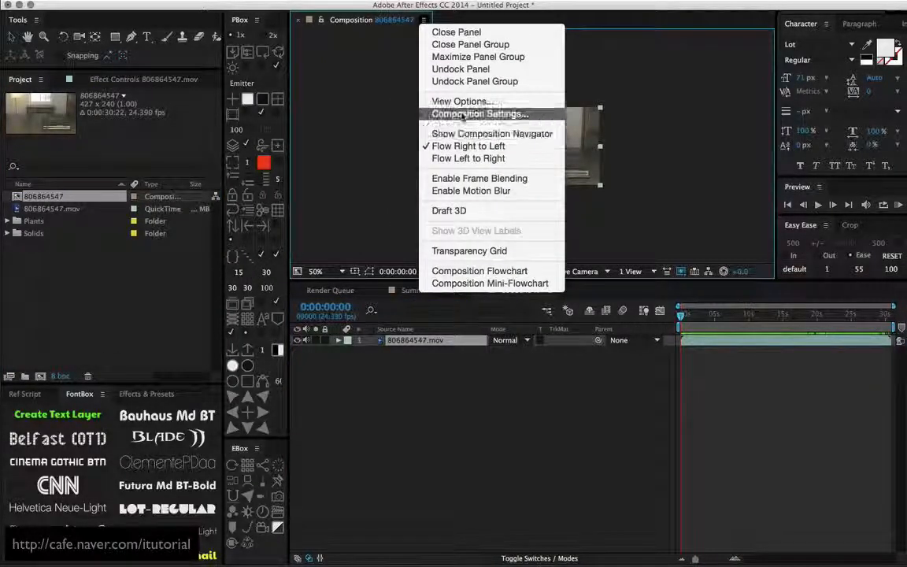
left_click(470, 113)
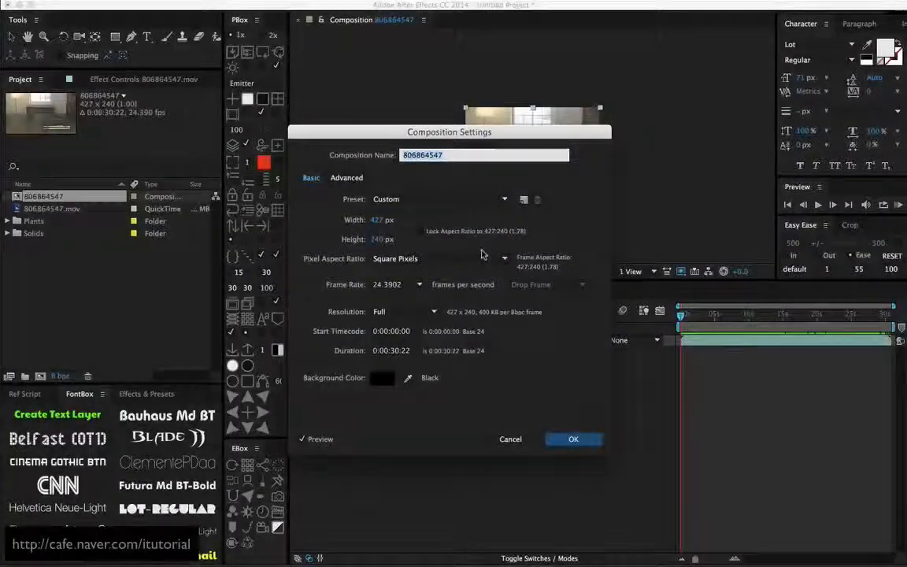
left_click(495, 203)
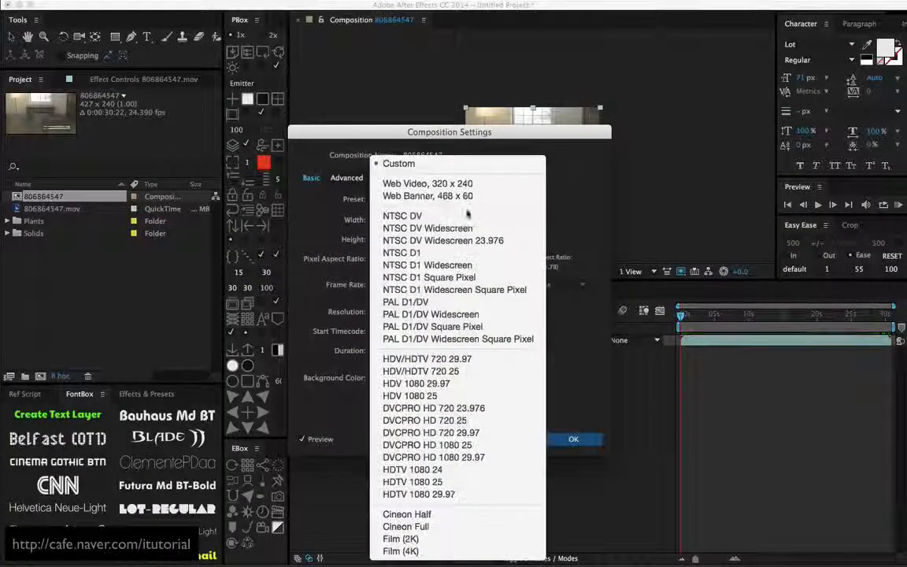
left_click(453, 353)
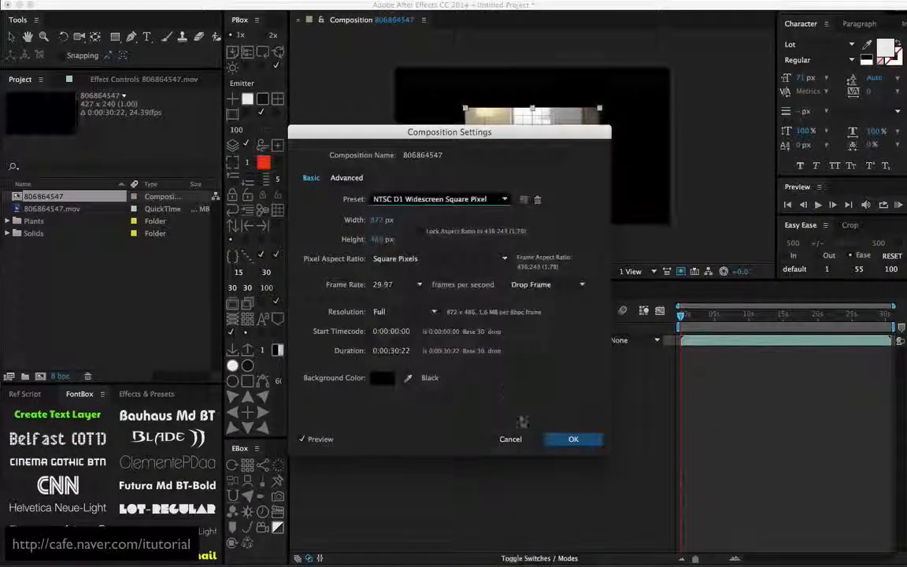
left_click(572, 439)
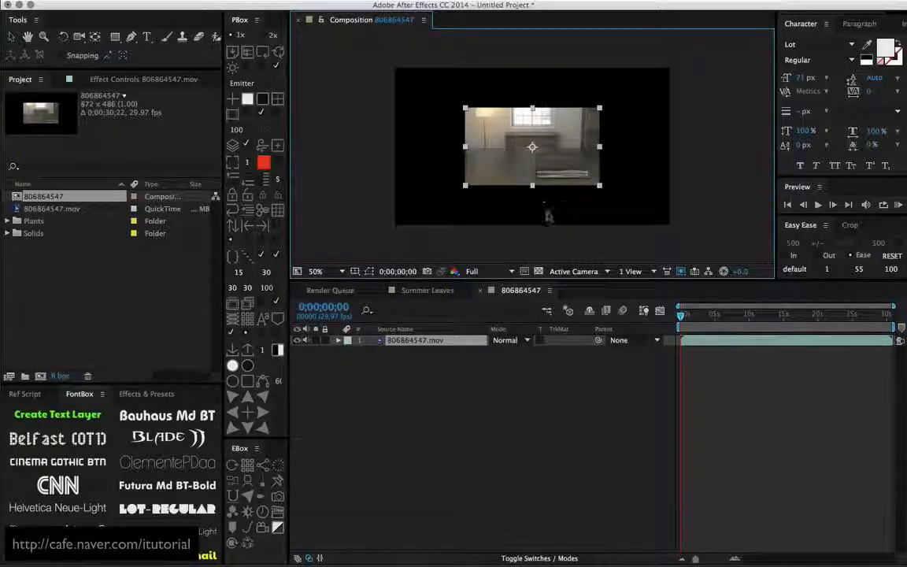
left_click(403, 364)
left_click(409, 343)
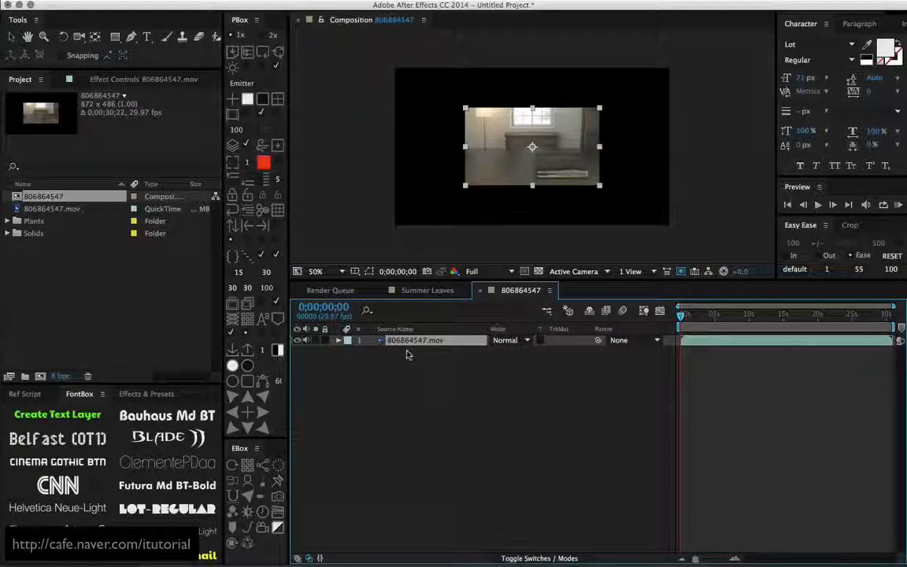
key("s")
mouse_move(506, 351)
left_mouse_down()
mouse_move(481, 355)
mouse_move(492, 354)
left_mouse_up()
left_click(477, 373)
key("super+z")
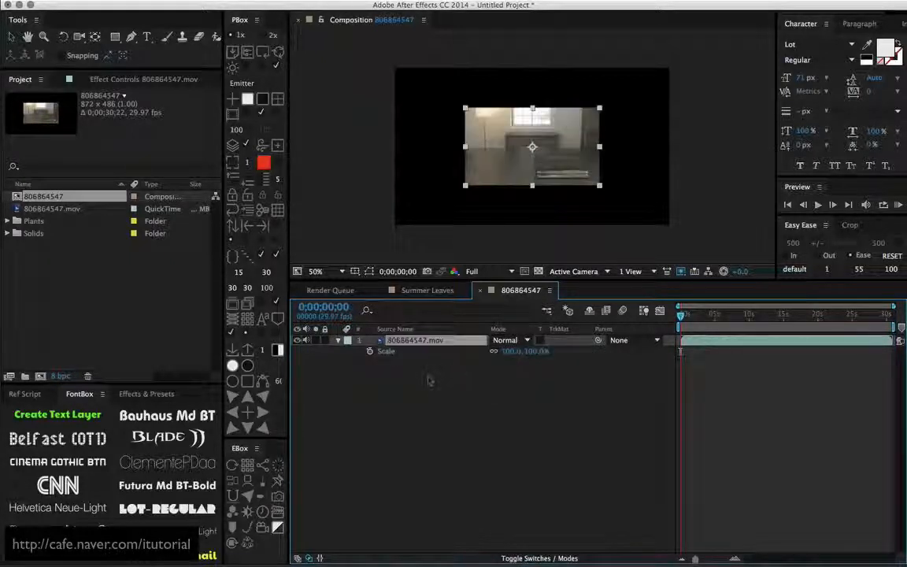
left_click(429, 377)
left_click(417, 341)
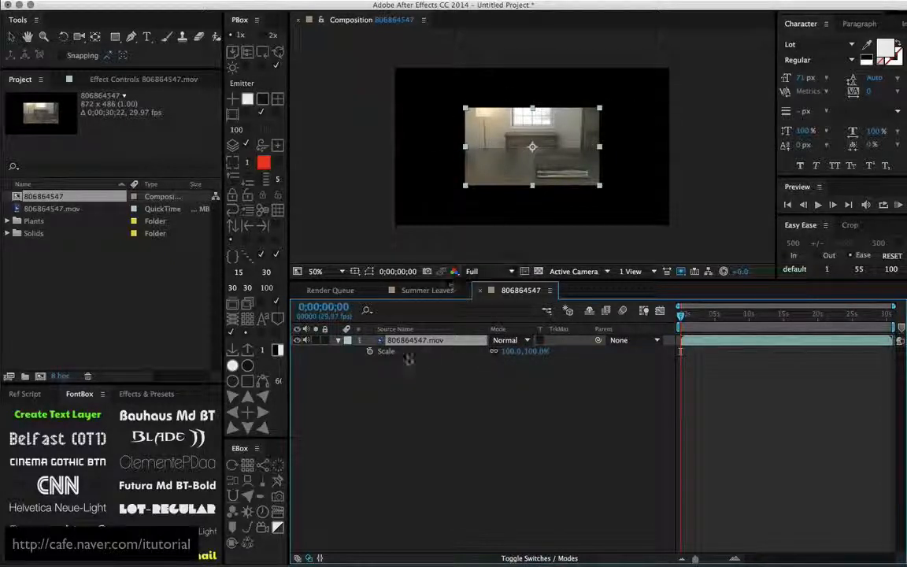
key("s")
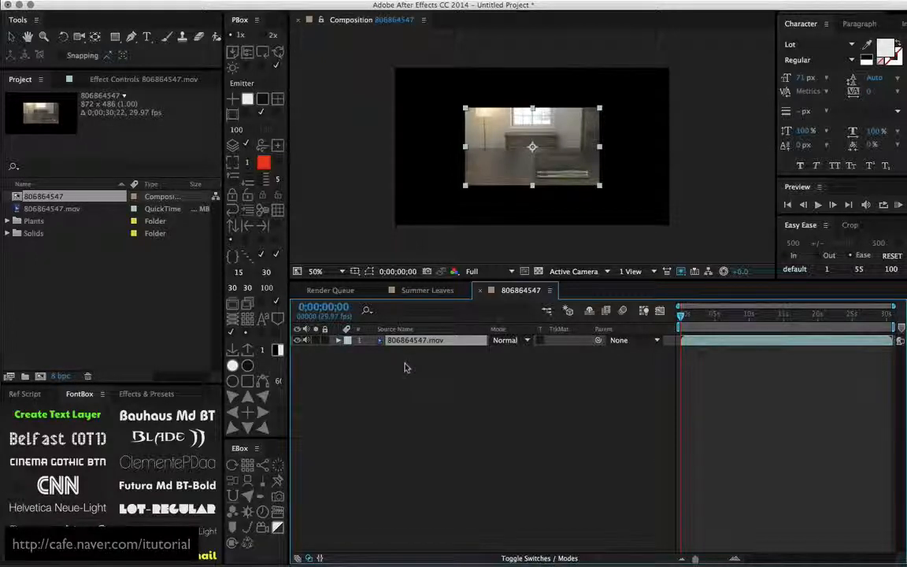
left_click(405, 366)
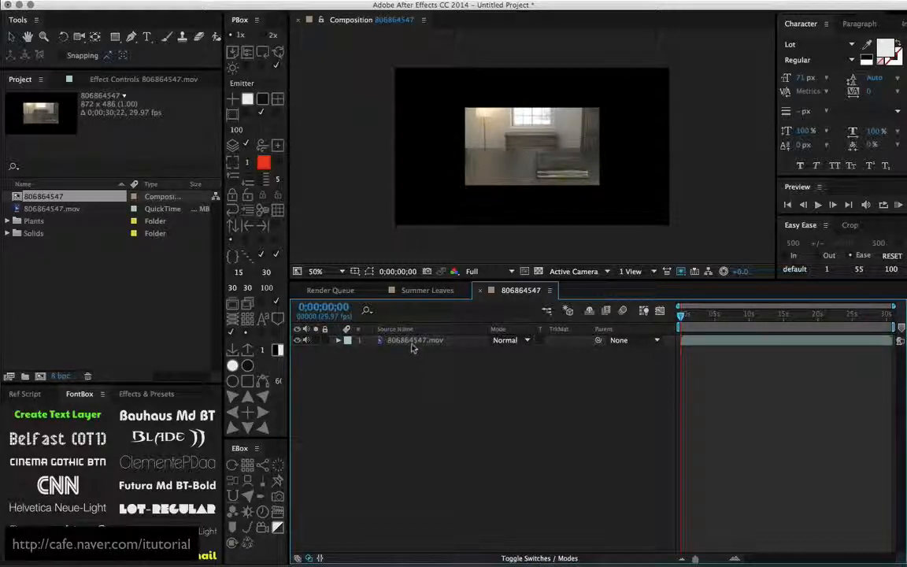
Pre-compose the 806864547.mov layer, leaving all attributes in the current composition, and check the contents of the nested composition.
left_click(401, 340)
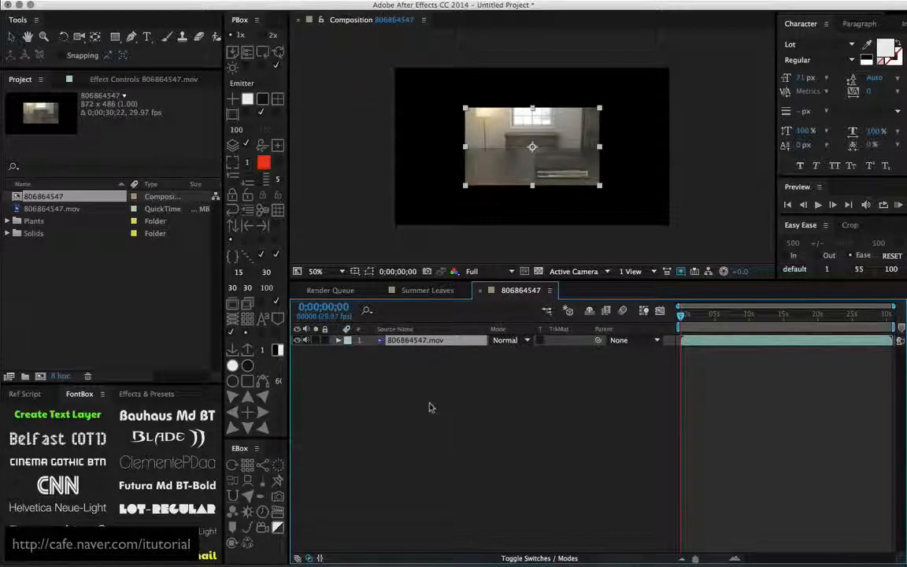
left_click(239, 3)
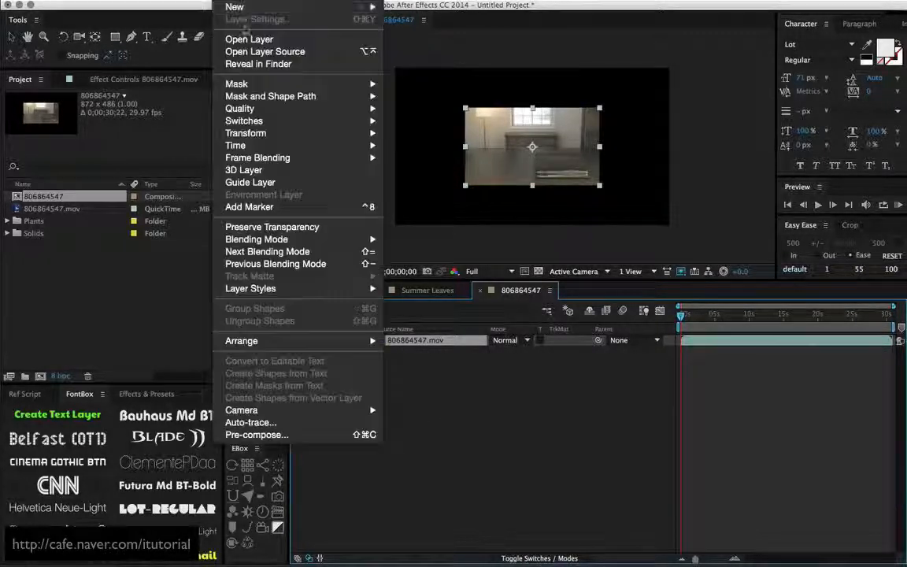
left_click(257, 435)
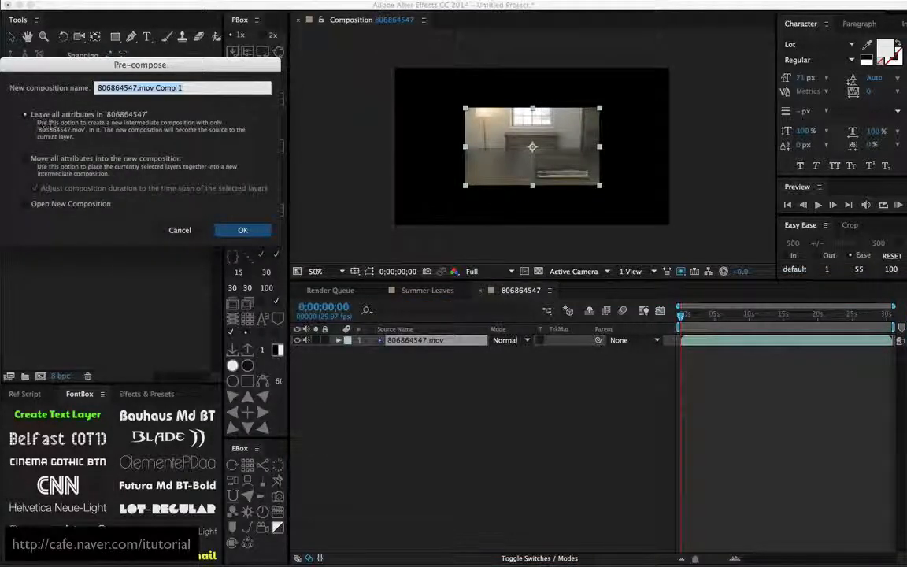
left_click(237, 229)
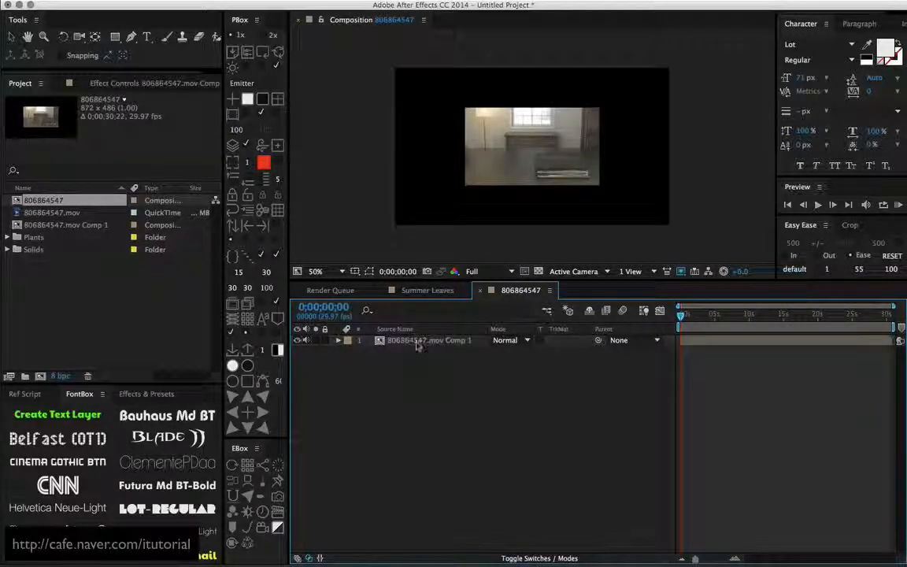
double_click(417, 340)
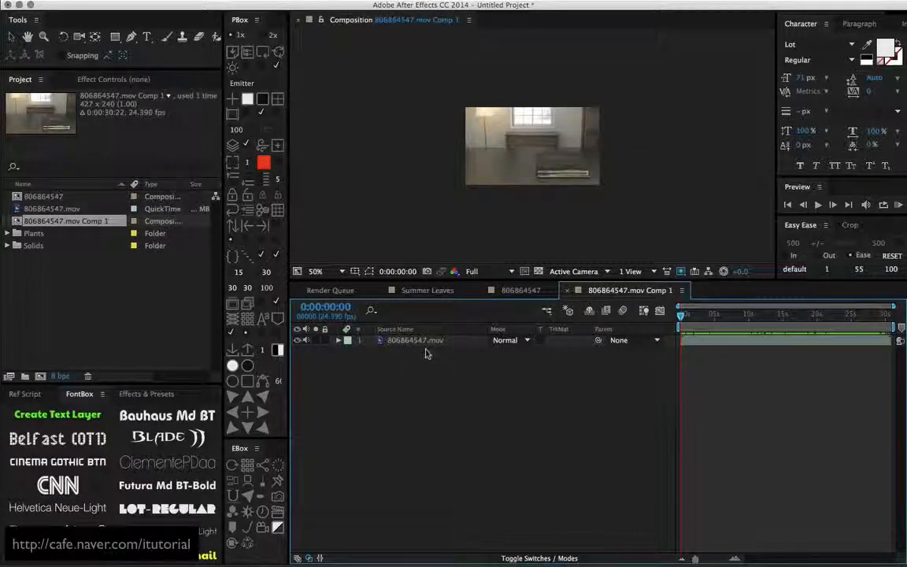
left_click(567, 294)
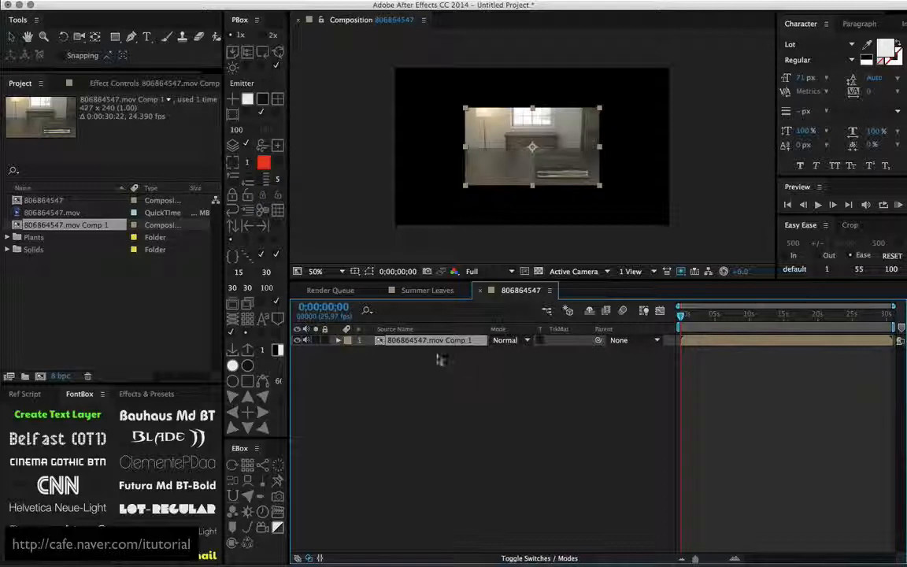
Duplicate the 806864547.mov Comp 1 layer until there are eight copies in the composition.
key("ctrl+d")
key("ctrl+d")
key("ctrl+d")
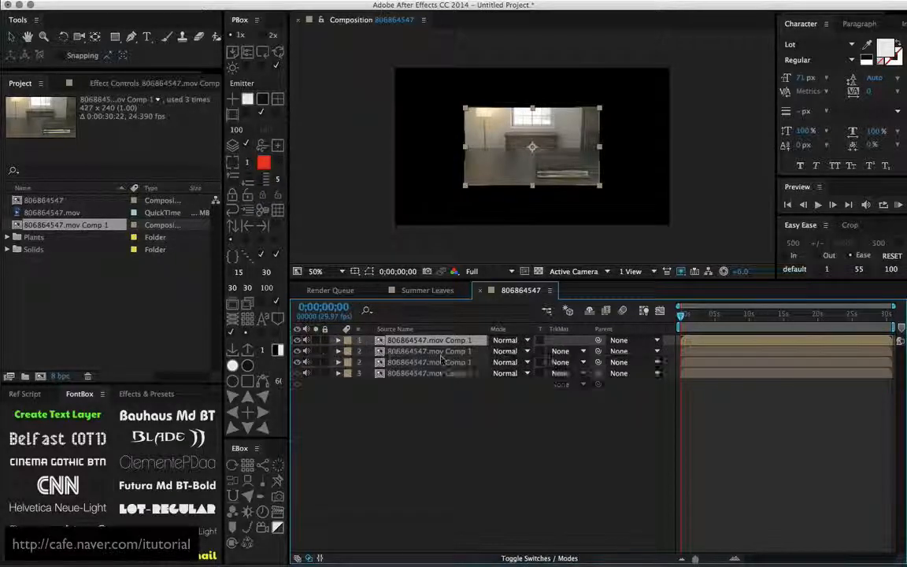
key("ctrl+d")
key("ctrl+d")
key("ctrl+d")
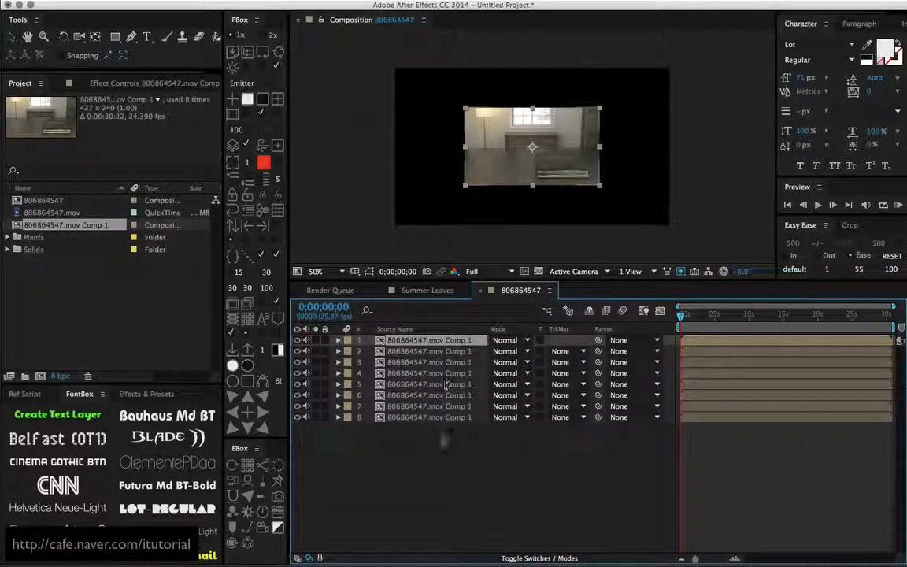
key("ctrl+d")
Apply the repeater to all eight 806864547.mov Comp 1 layers and collapse their Time Remap properties.
key("ctrl+a")
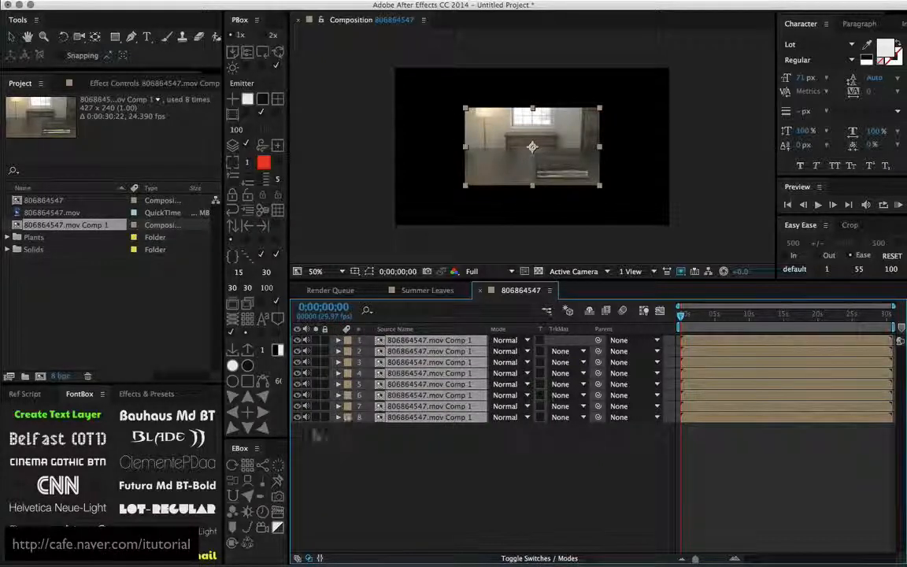
left_click(248, 466)
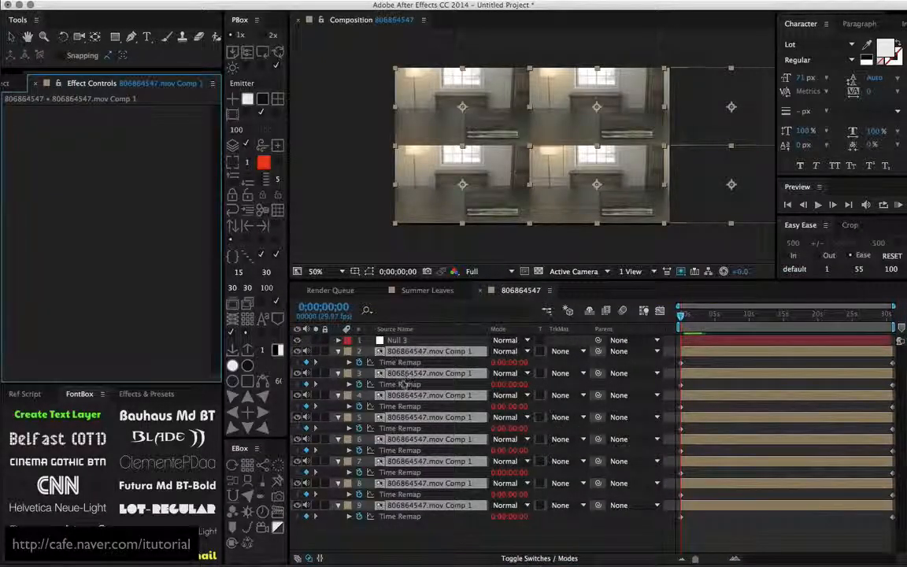
key("u")
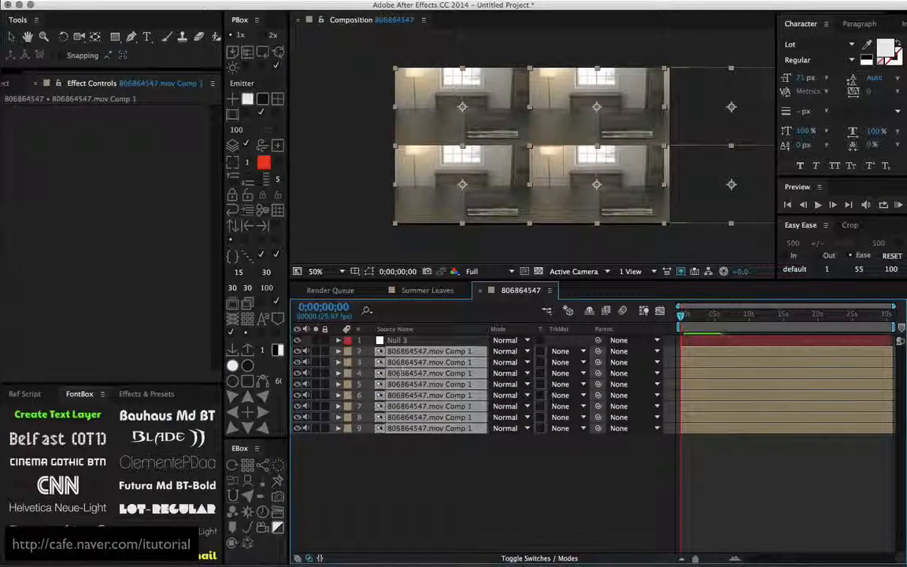
left_click(398, 444)
left_click(418, 329)
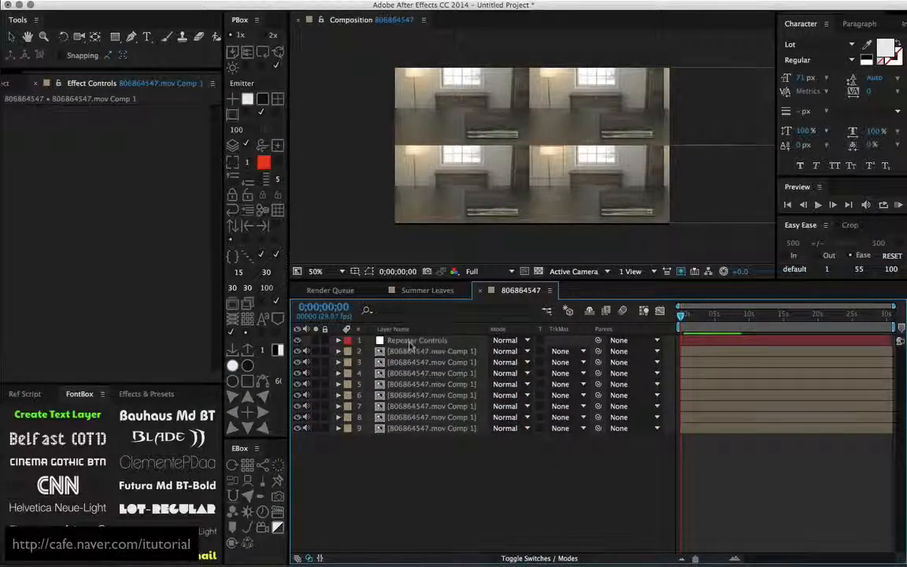
Set the X Repeat of the Repeater Controls layer's Repetition effect to 4.
left_click(410, 342)
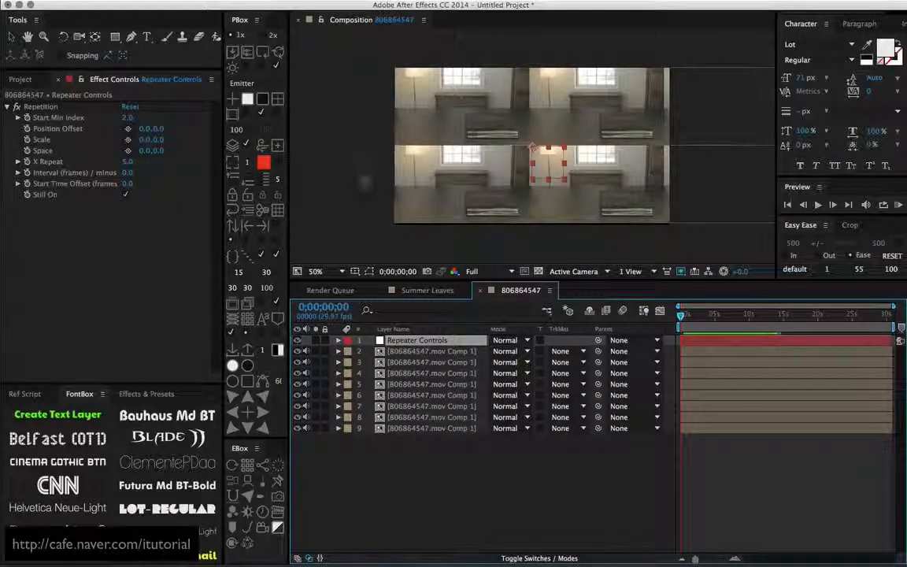
left_click(169, 206)
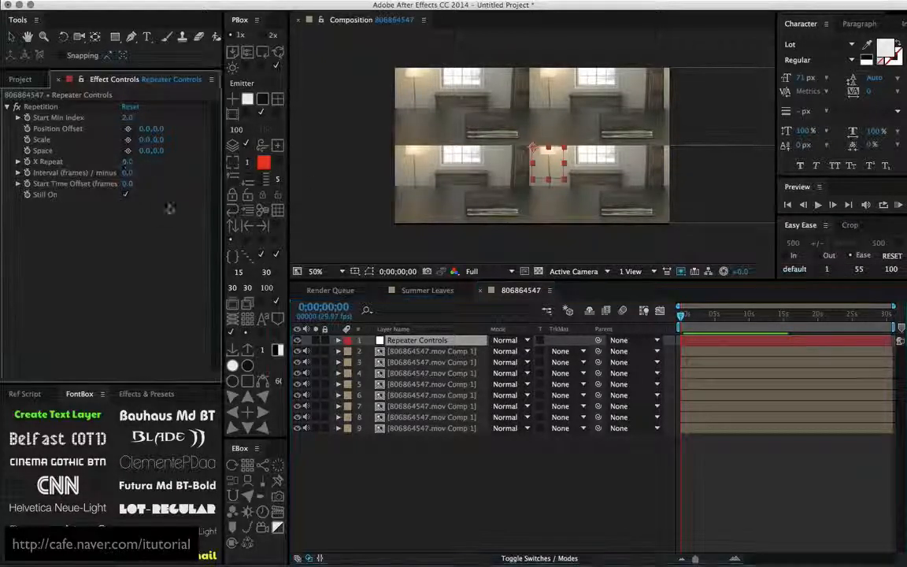
left_click(129, 163)
type("4")
key("Return")
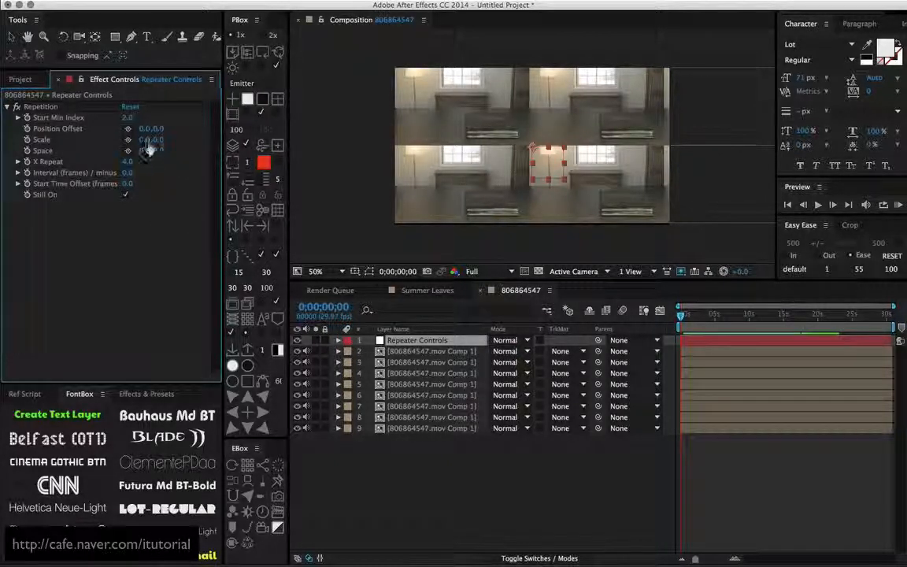
Set the Scale of the Repeater Controls layer's Repetition effect to -50, -50.
left_click_drag(144, 139, 115, 143)
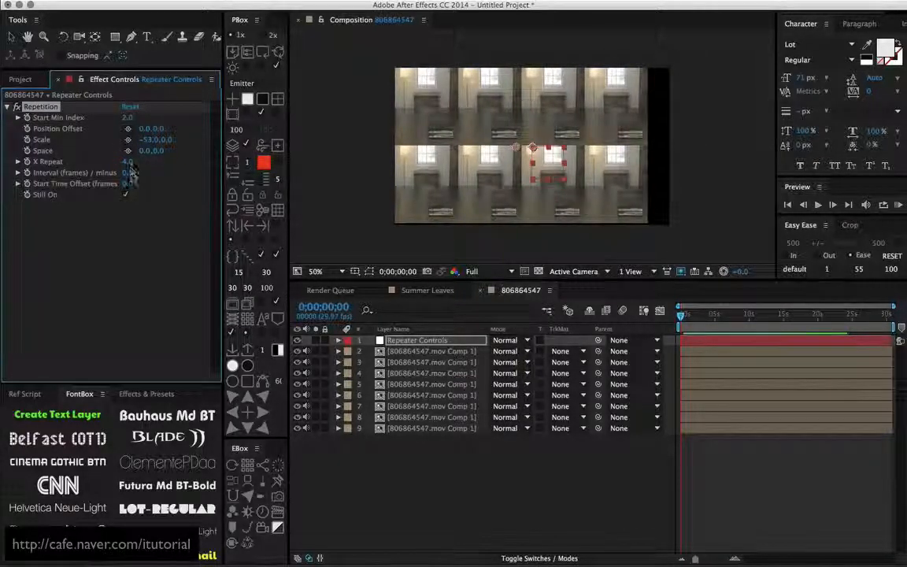
left_click(150, 140)
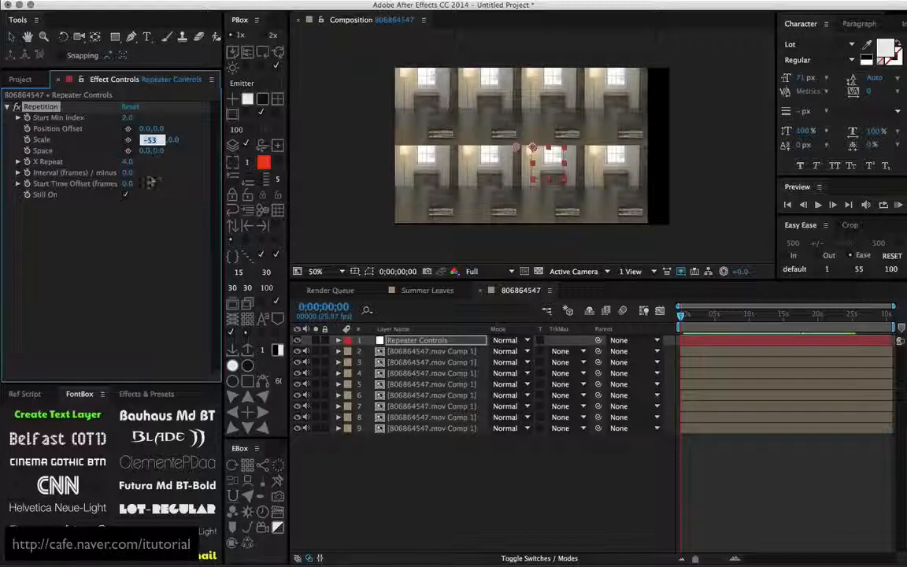
type("-")
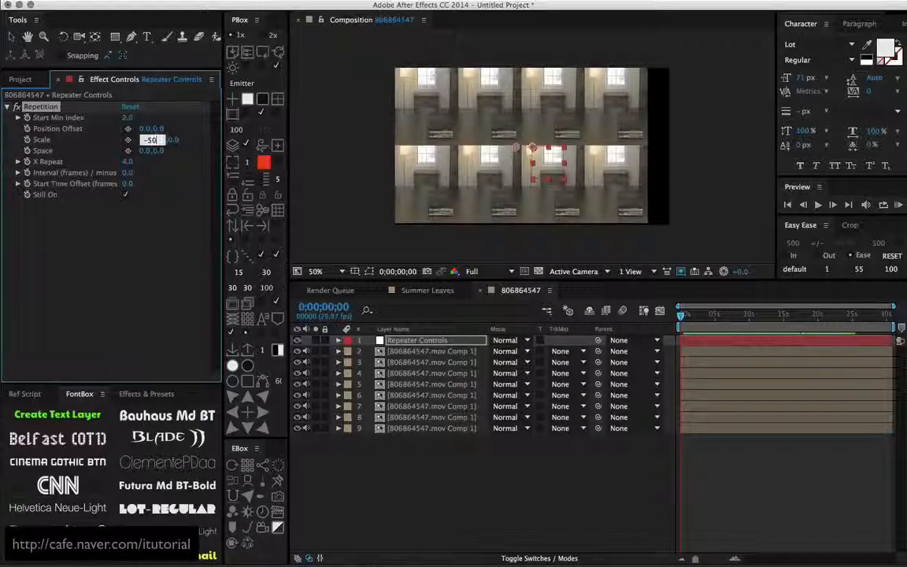
type("50")
key("Return")
left_click(169, 139)
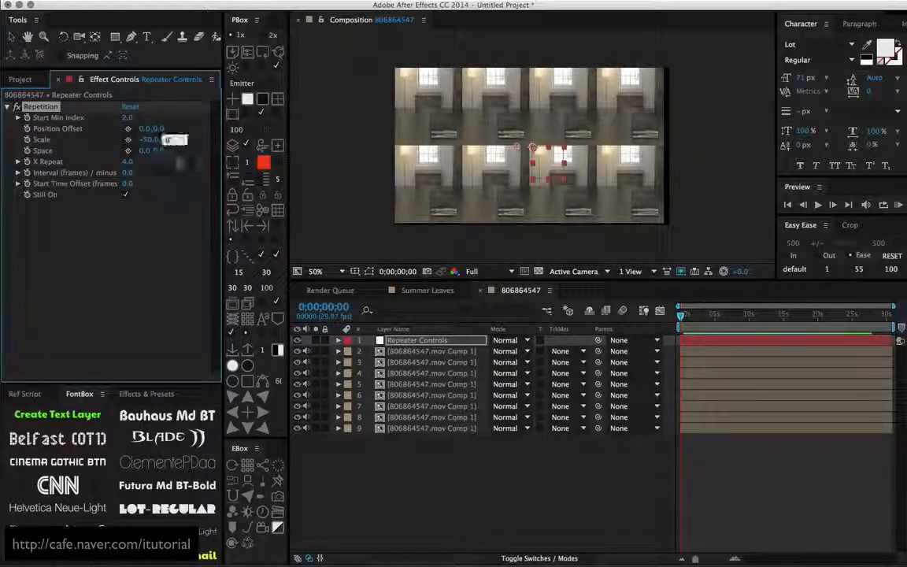
type("-")
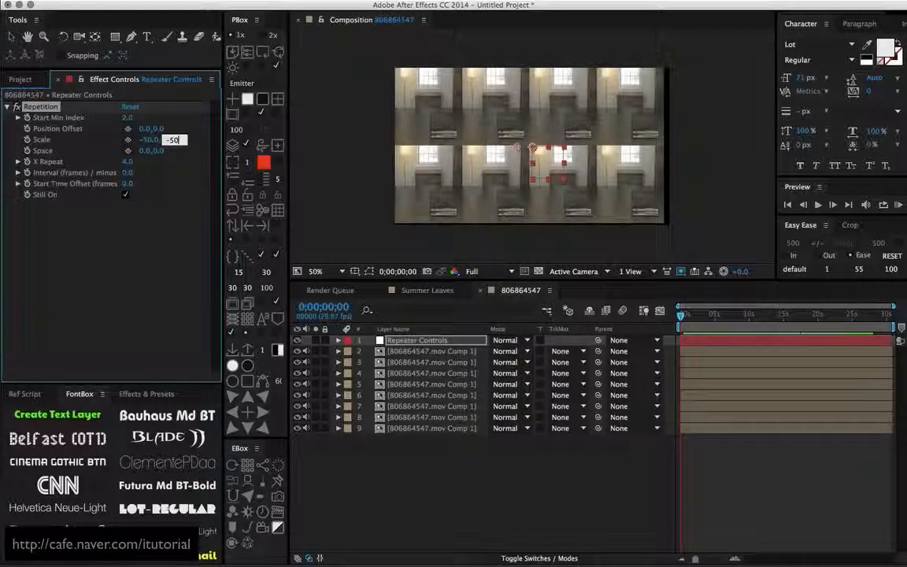
type("50")
key("Return")
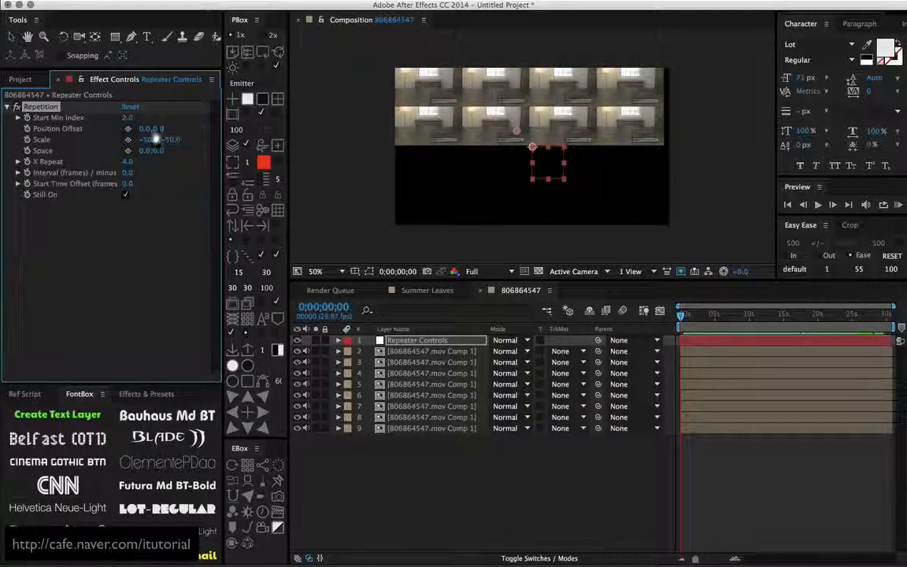
Set the Repetition effect's Space to 5, 5 and shift its Position Offset to 3, 102.
left_click_drag(162, 128, 217, 122)
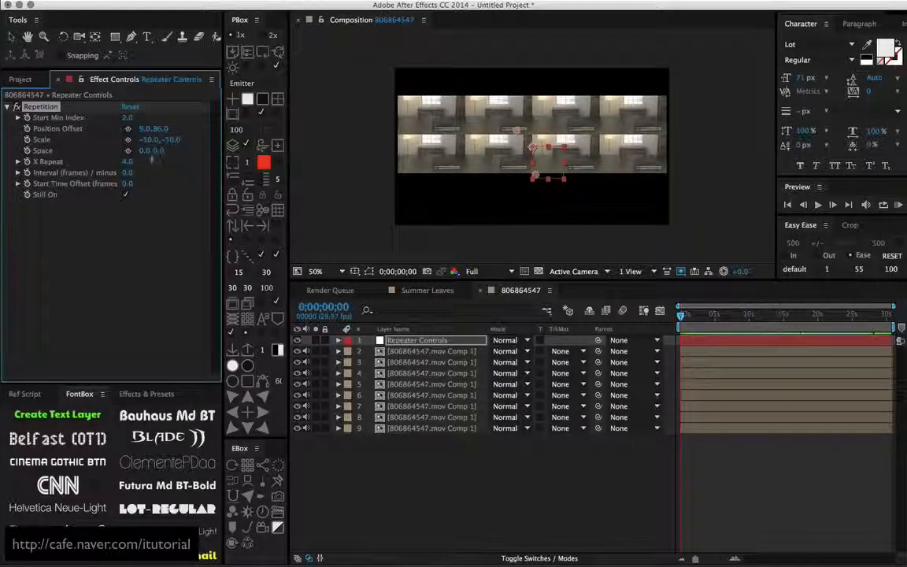
left_click(145, 150)
type("5")
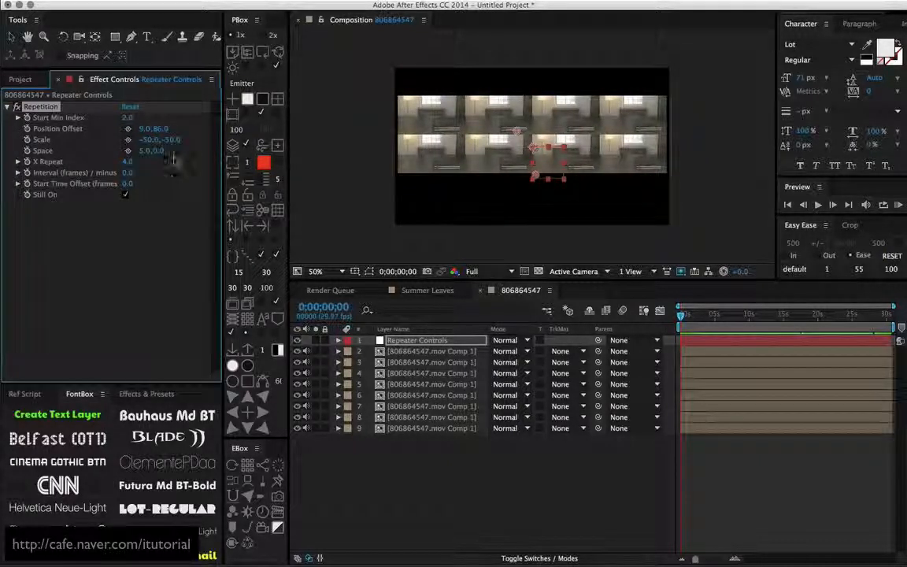
key("Return")
left_click(157, 150)
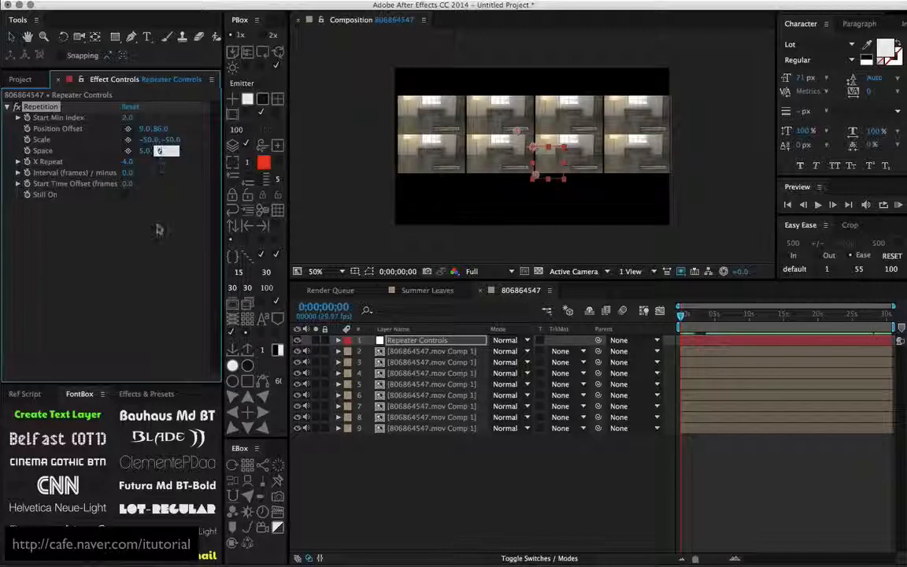
type("5")
key("Return")
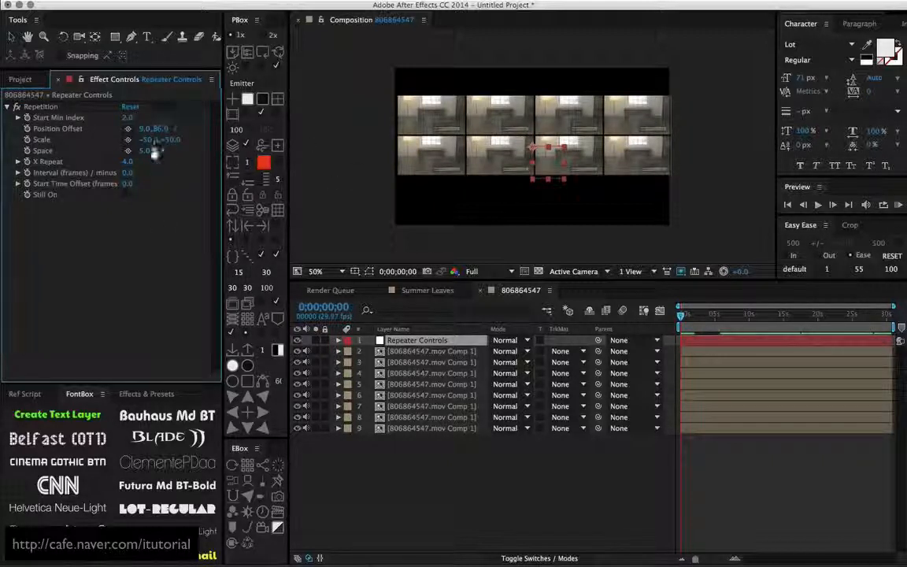
mouse_move(161, 128)
left_mouse_down()
mouse_move(169, 129)
mouse_move(145, 129)
left_mouse_up()
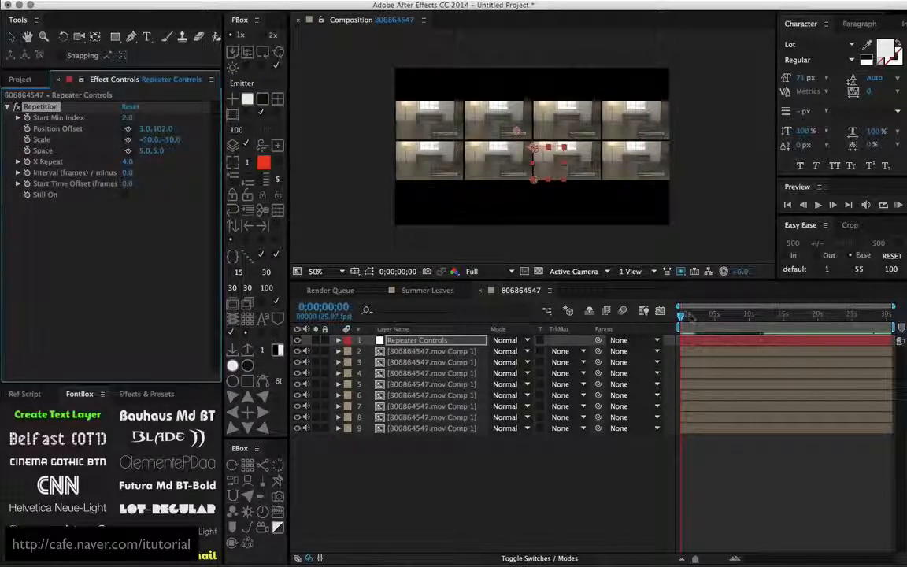
Turn on Still On in the Repetition effect and scrub the start of the timeline to check the grid.
left_click_drag(689, 317, 596, 277)
left_click(124, 194)
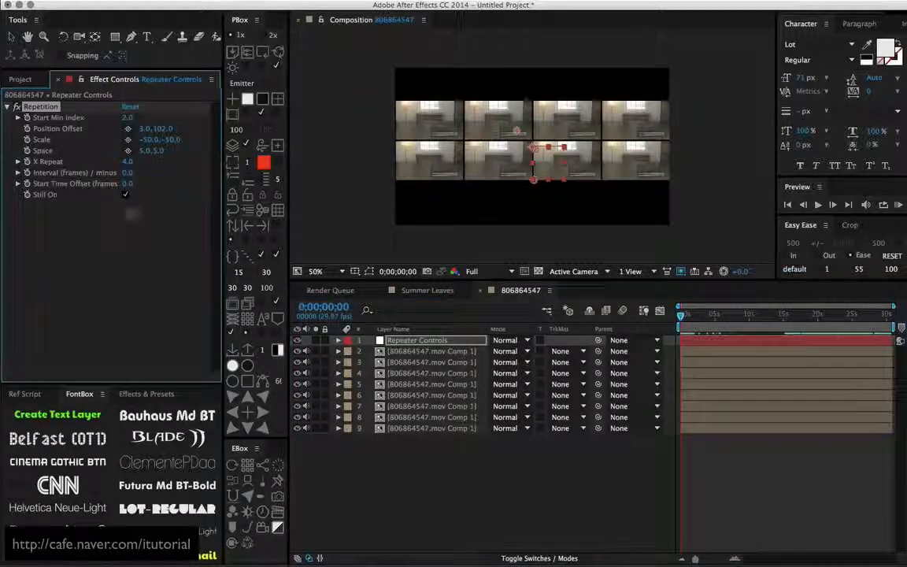
left_click_drag(686, 317, 661, 316)
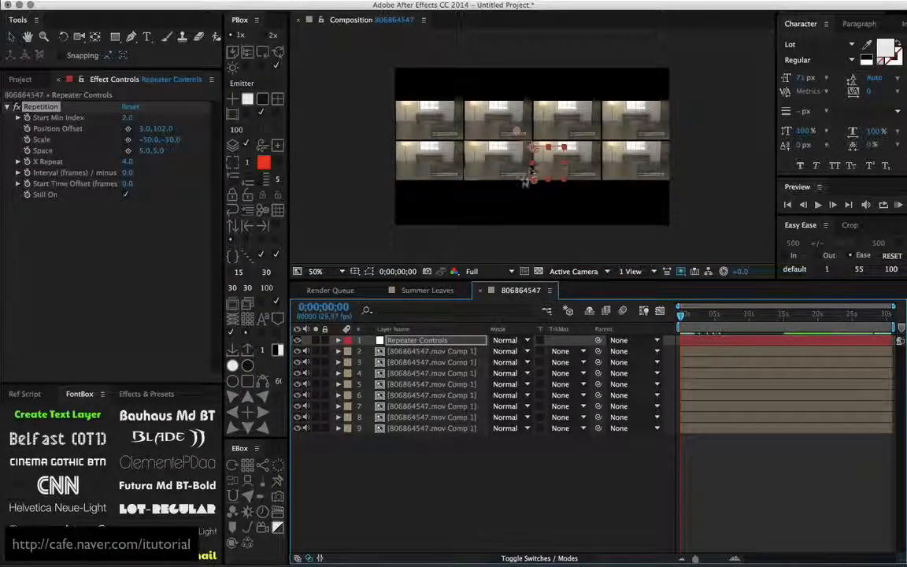
scroll(544, 194, "up", 1)
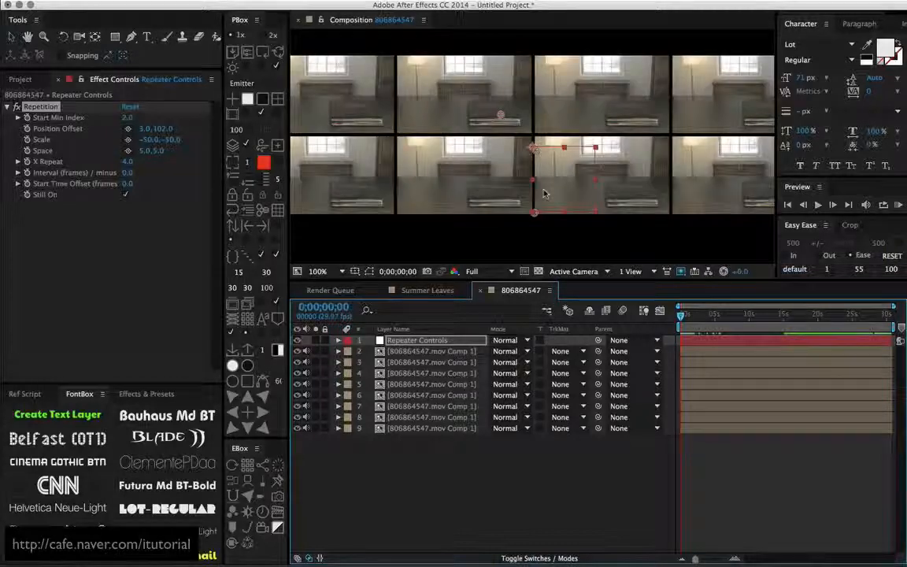
Compare the clips' playback with Still On disabled and re-enabled by scrubbing the timeline in each state.
left_click(125, 194)
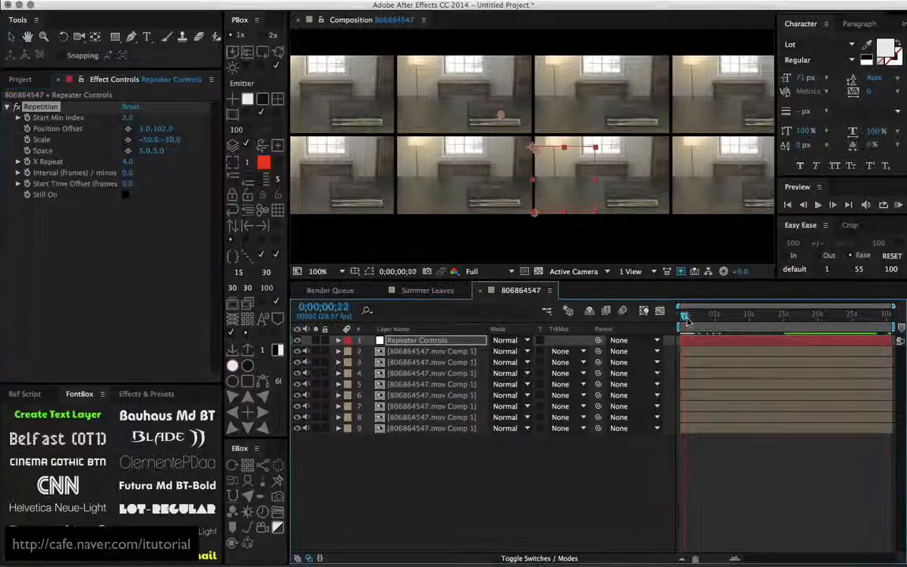
left_click_drag(682, 315, 706, 318)
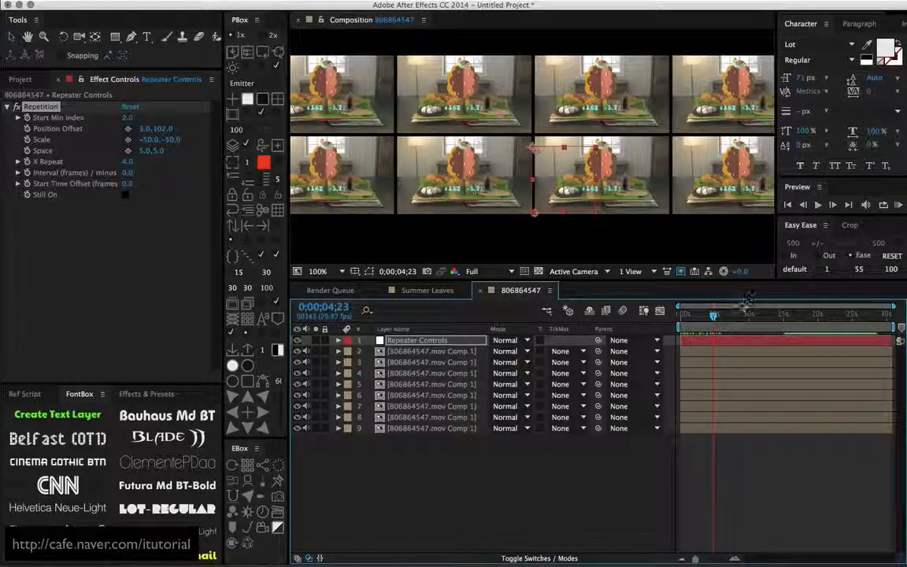
left_click_drag(713, 318, 669, 316)
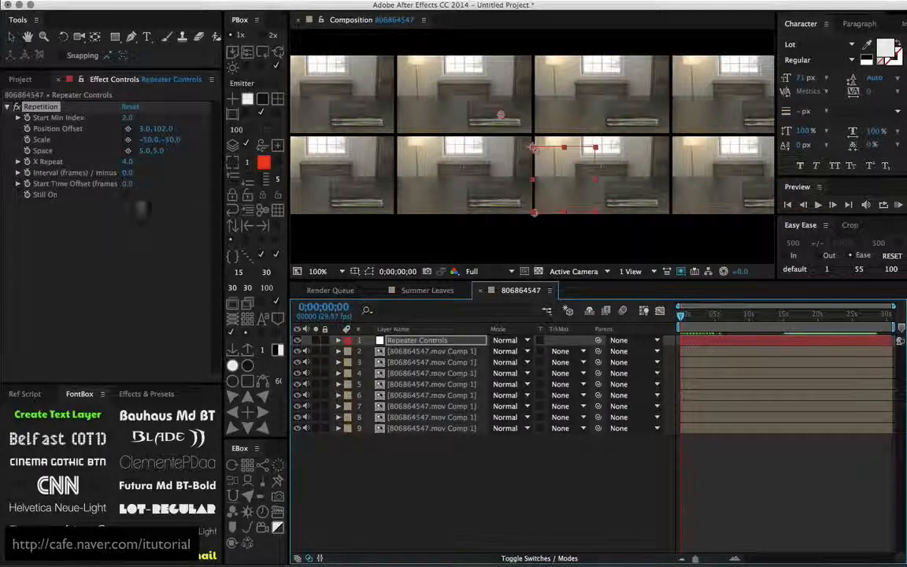
left_click(125, 195)
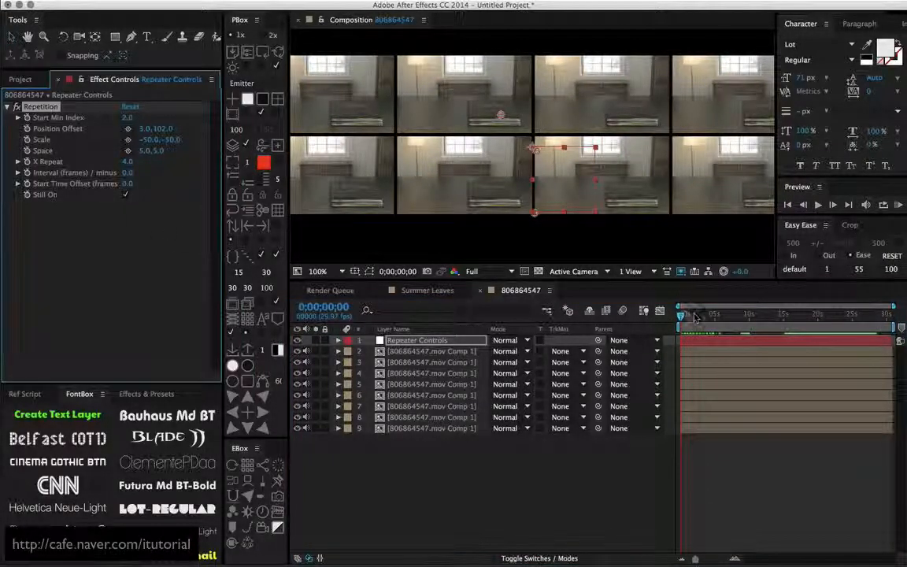
mouse_move(695, 318)
left_mouse_down()
mouse_move(718, 317)
mouse_move(677, 317)
left_mouse_up()
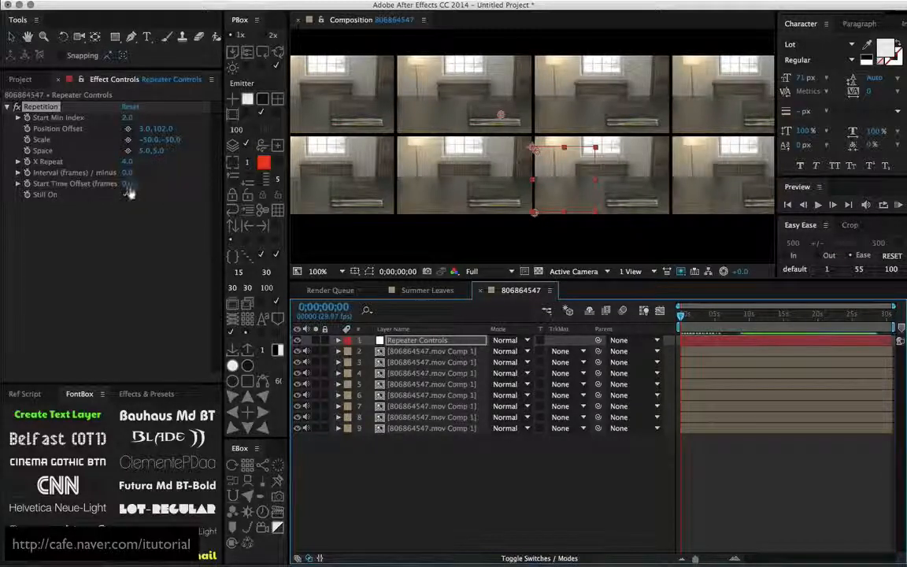
Try a Start Time Offset of 57 frames, scrub the timeline, and restore the offset to 0.
left_click_drag(128, 185, 149, 181)
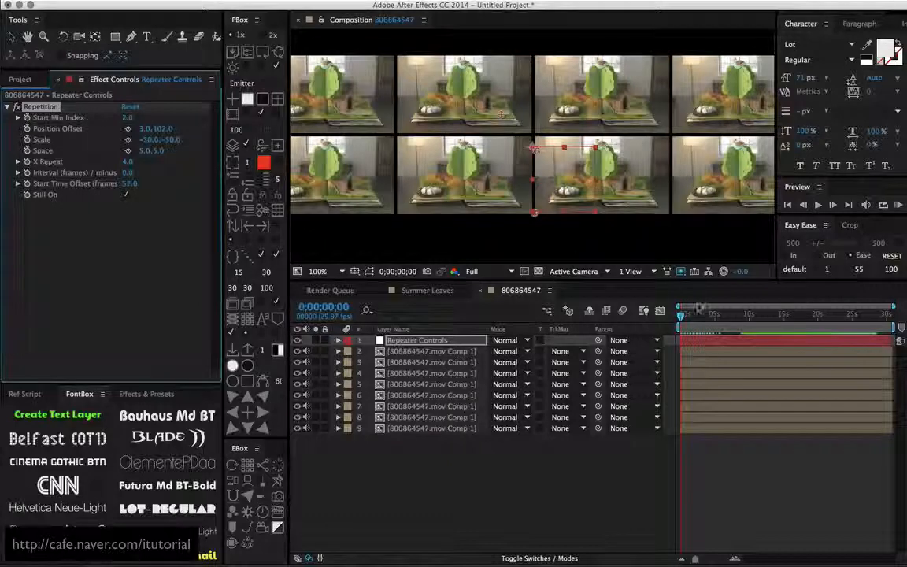
mouse_move(683, 316)
left_mouse_down()
mouse_move(723, 317)
mouse_move(666, 315)
left_mouse_up()
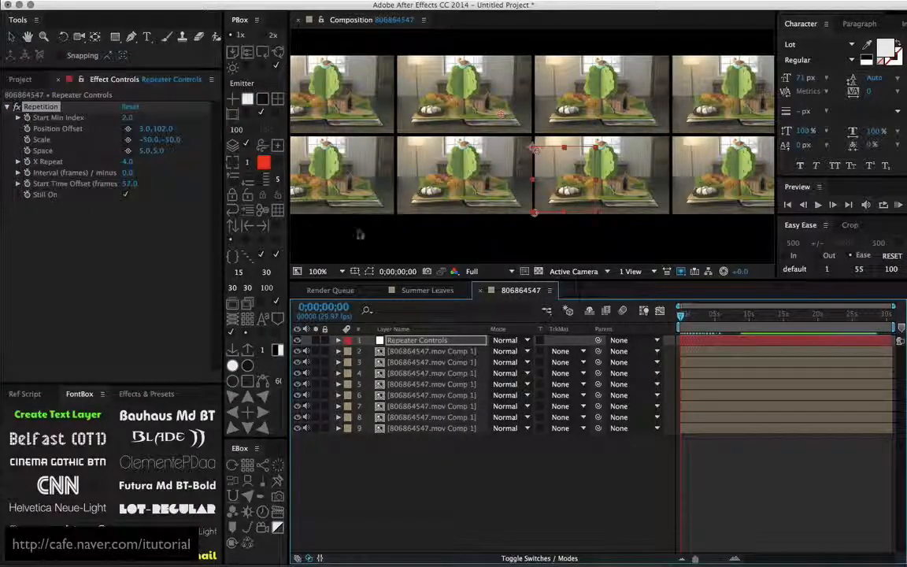
left_click(130, 183)
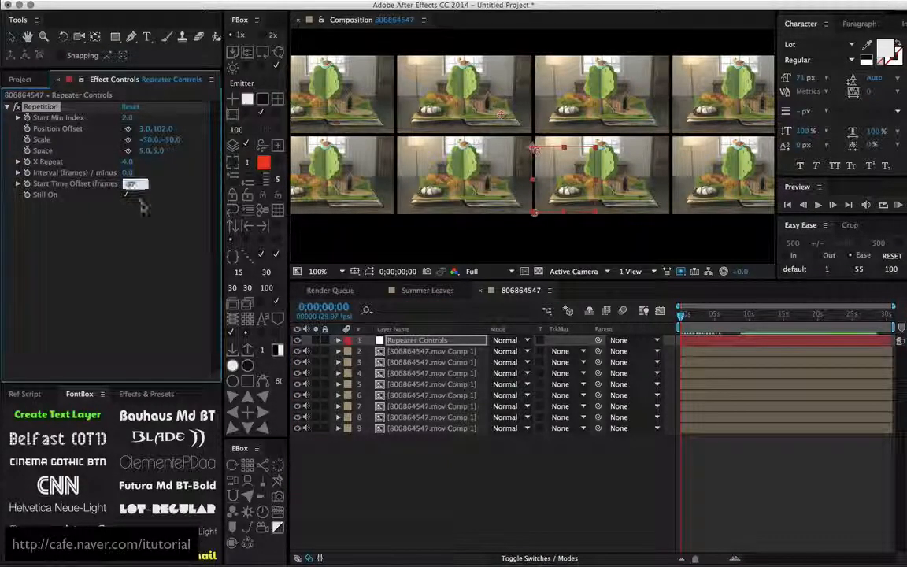
type("0")
key("Return")
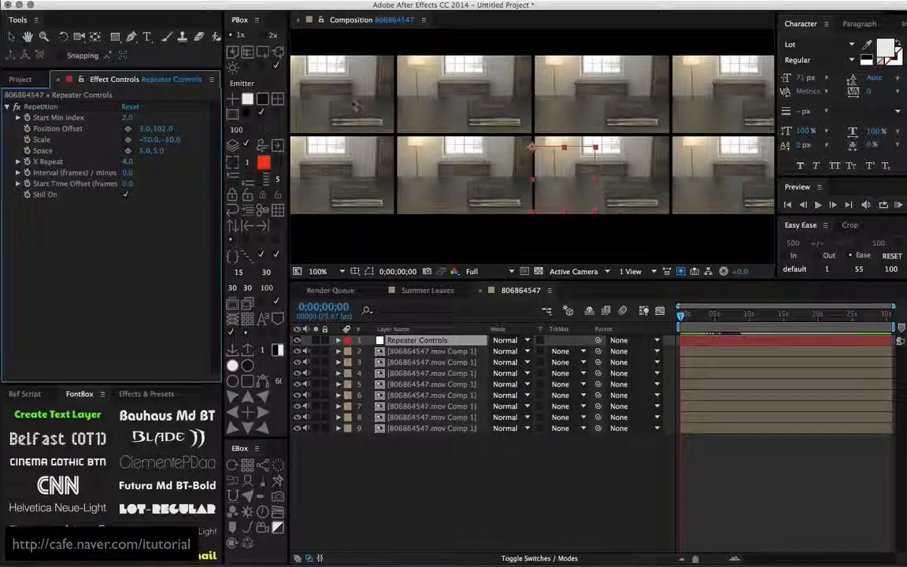
Set the Repetition effect's Interval to 30 frames and check the staggered clips on the timeline.
left_click(136, 173)
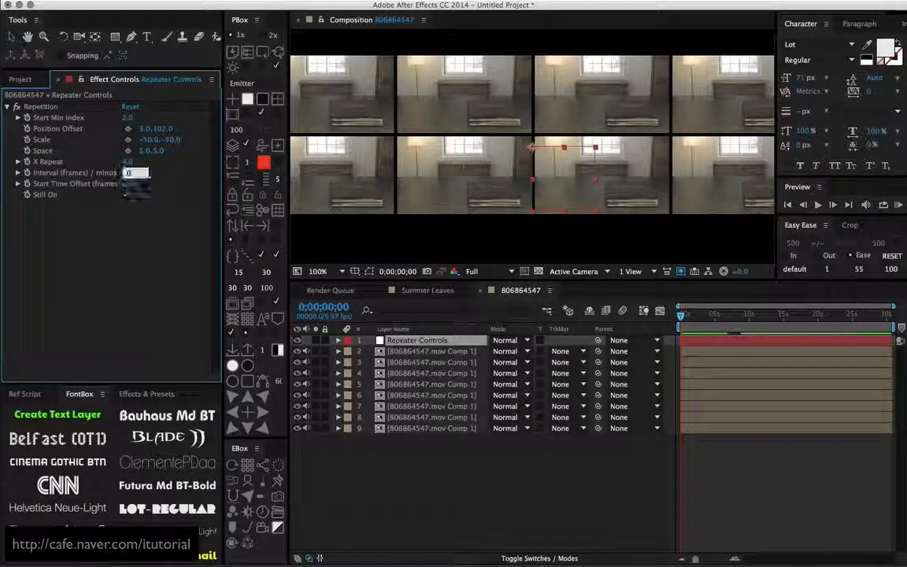
type("30")
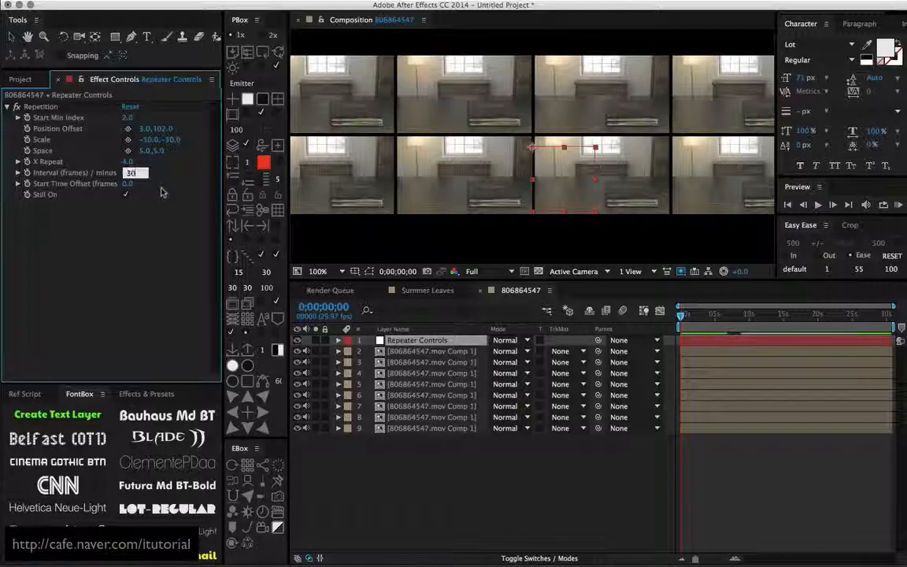
key("Return")
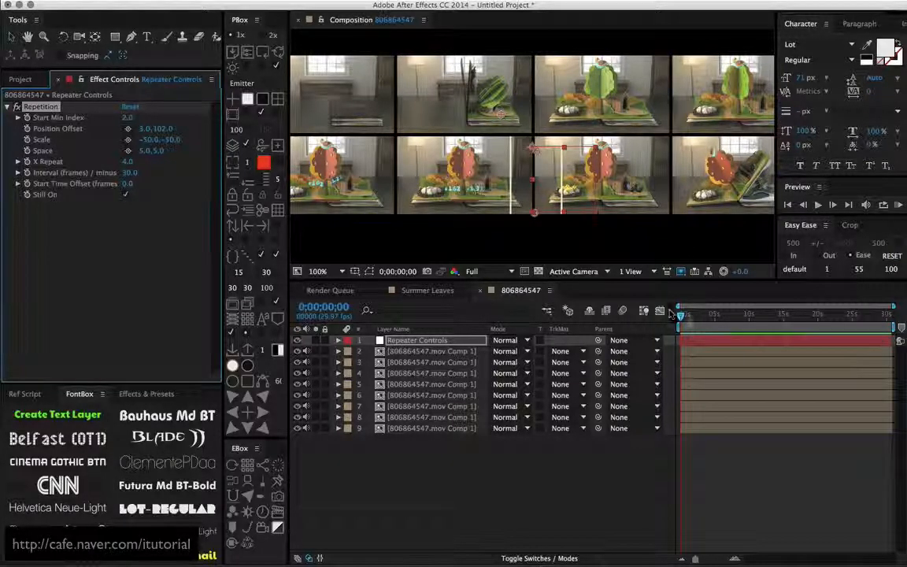
left_click(618, 290)
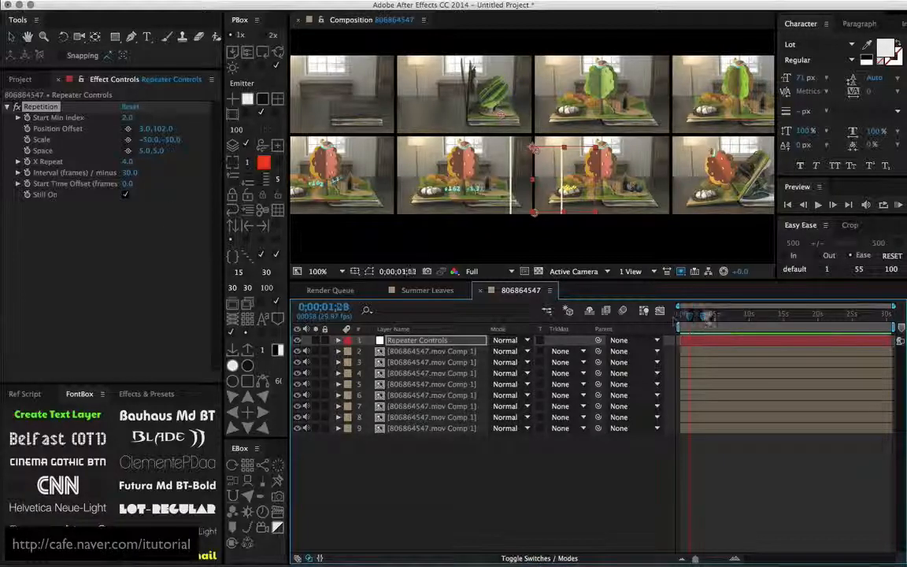
Turn off Still On in the Repetition effect and raise its Interval to 35 frames.
left_click(126, 195)
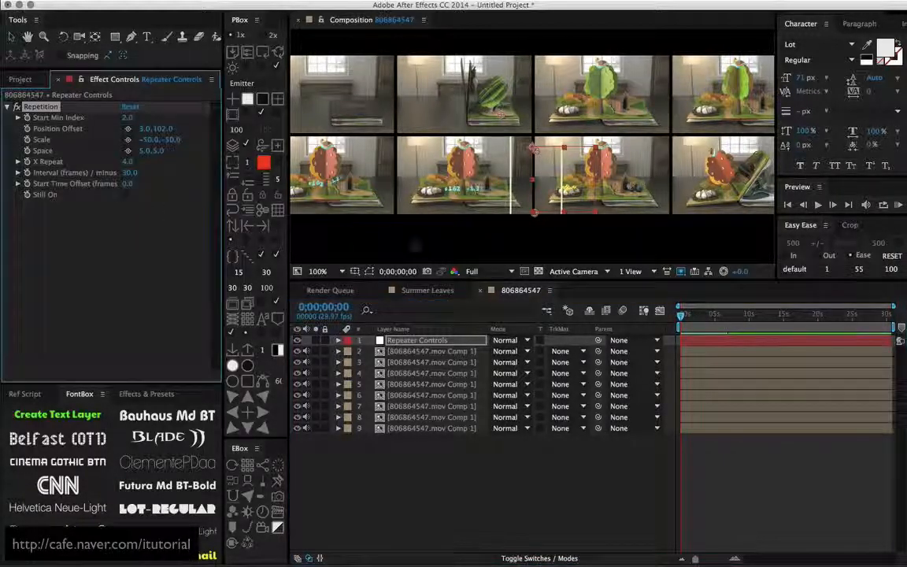
mouse_move(681, 314)
left_mouse_down()
mouse_move(732, 319)
mouse_move(680, 318)
left_mouse_up()
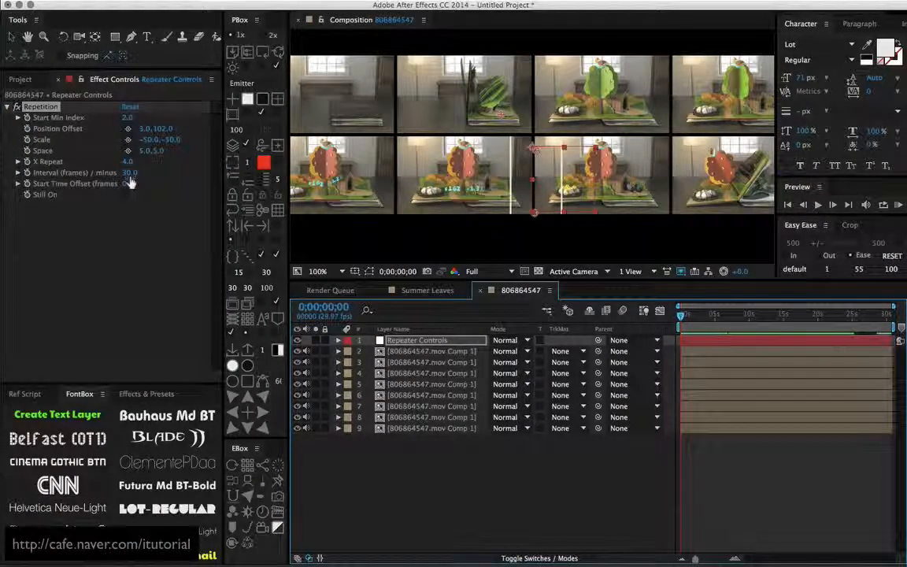
left_click_drag(130, 173, 138, 186)
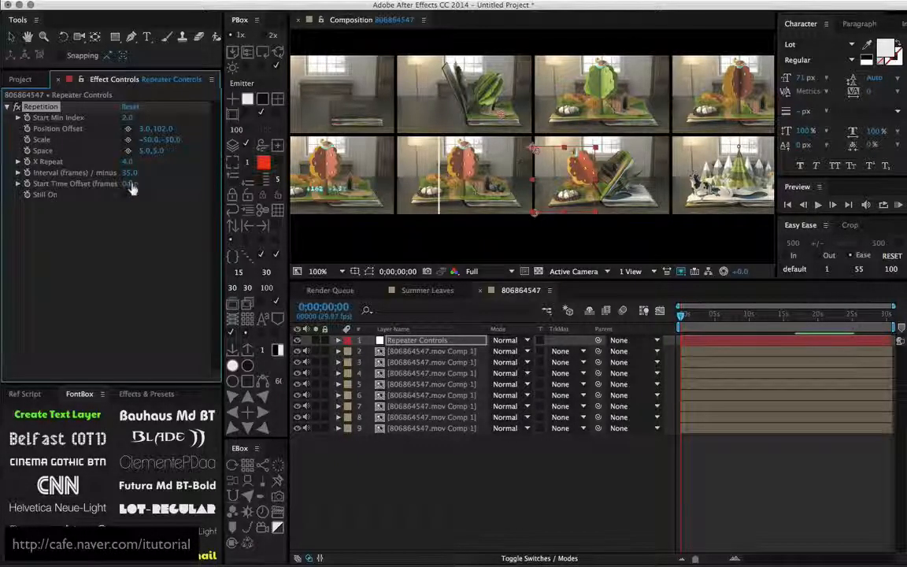
Try a Start Time Offset of -248 frames, scrub the timeline, and restore the offset to 0.
left_click_drag(141, 183, 53, 175)
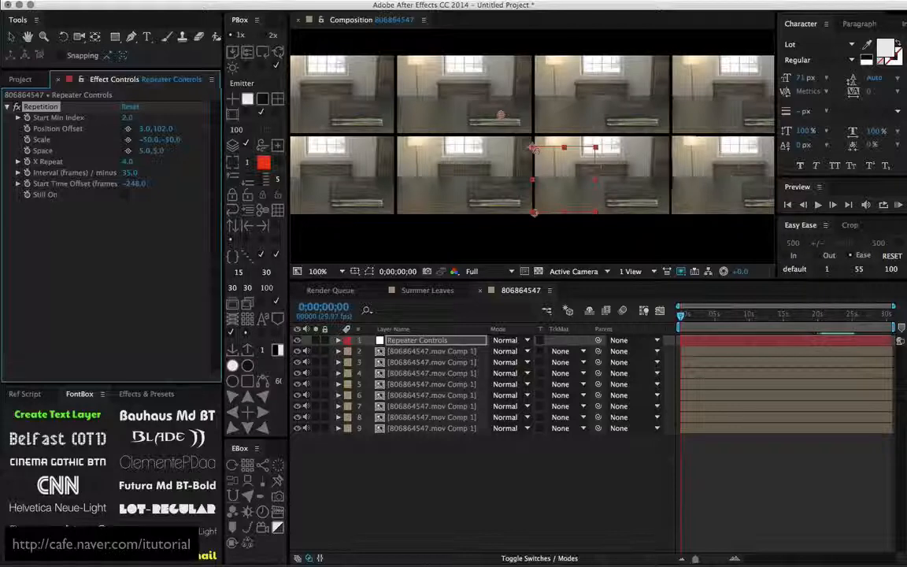
mouse_move(680, 316)
left_mouse_down()
mouse_move(754, 317)
mouse_move(681, 317)
left_mouse_up()
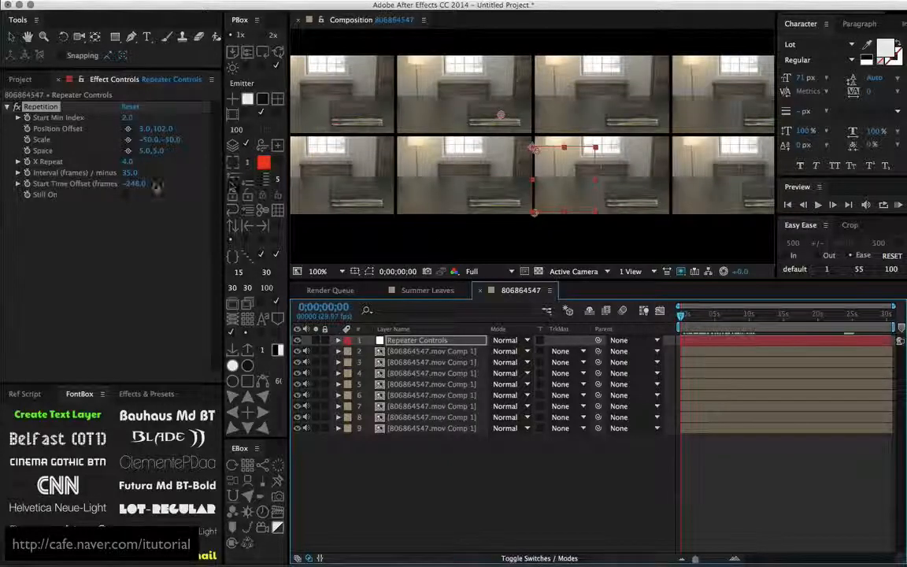
left_click(155, 204)
left_click(135, 184)
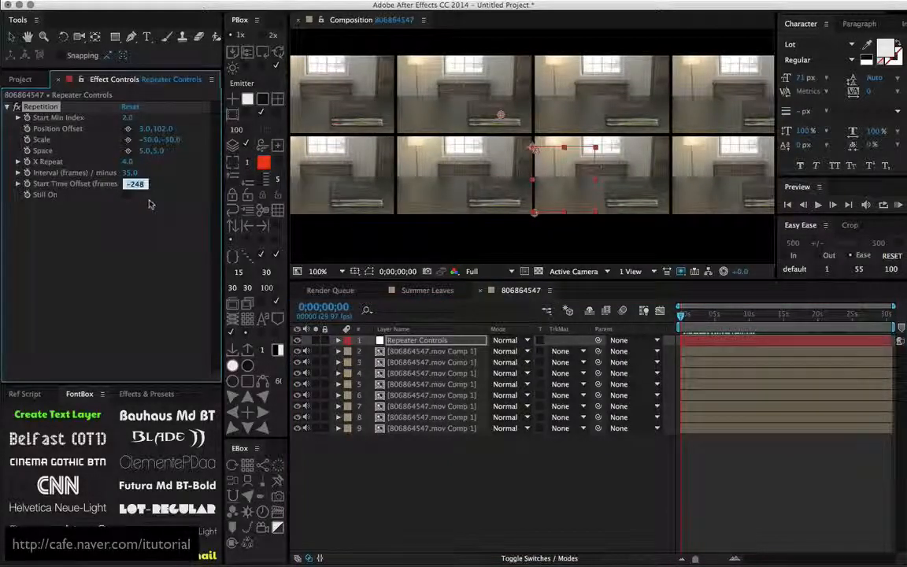
type("0")
key("Return")
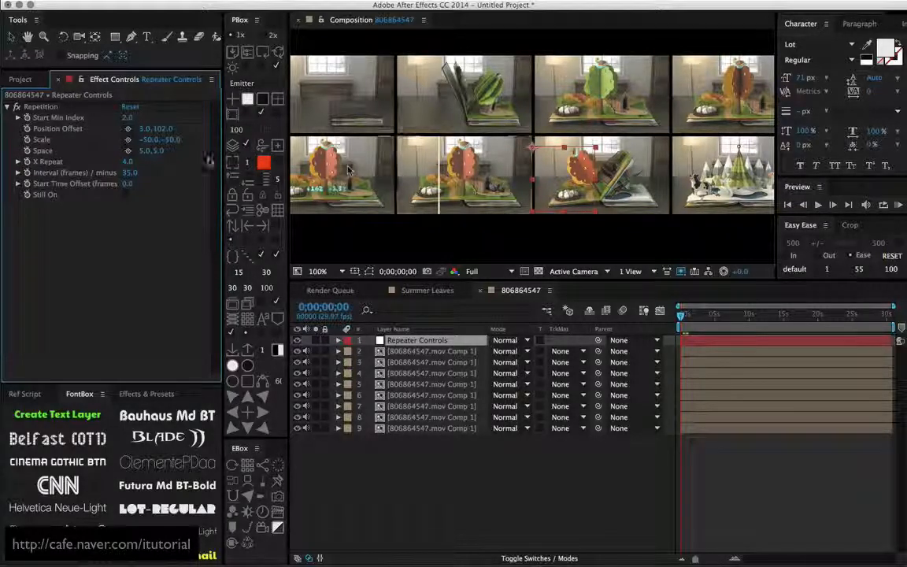
Try a Repetition Interval of -30 frames and preview the staggered clips by scrubbing the timeline back to the start.
left_click_drag(132, 179, 114, 175)
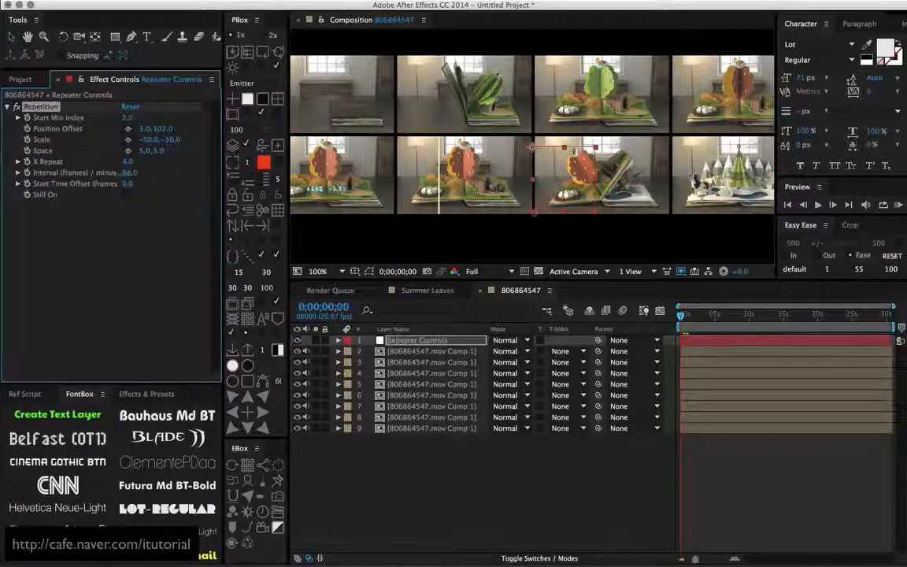
left_click(130, 172)
type("-")
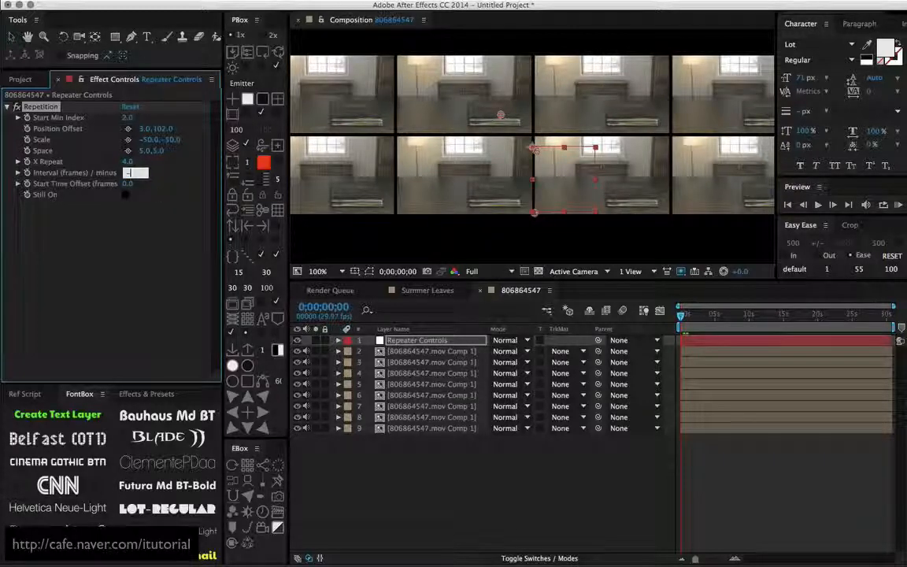
type("830")
key("Return")
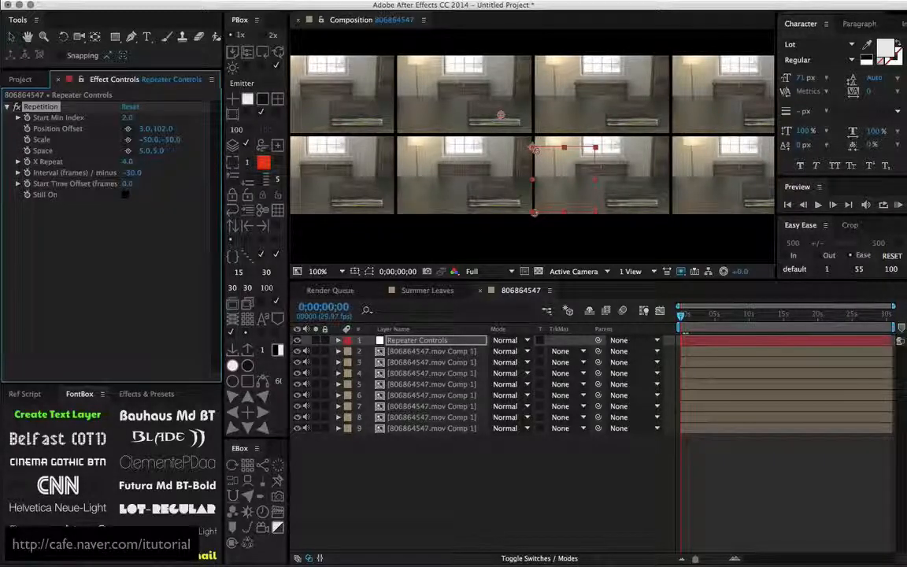
key("space")
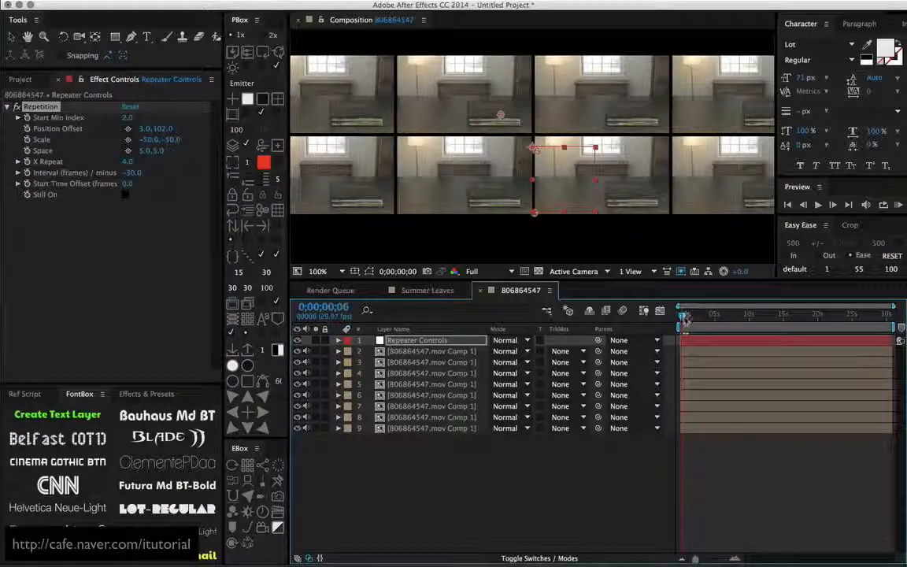
left_click(681, 316)
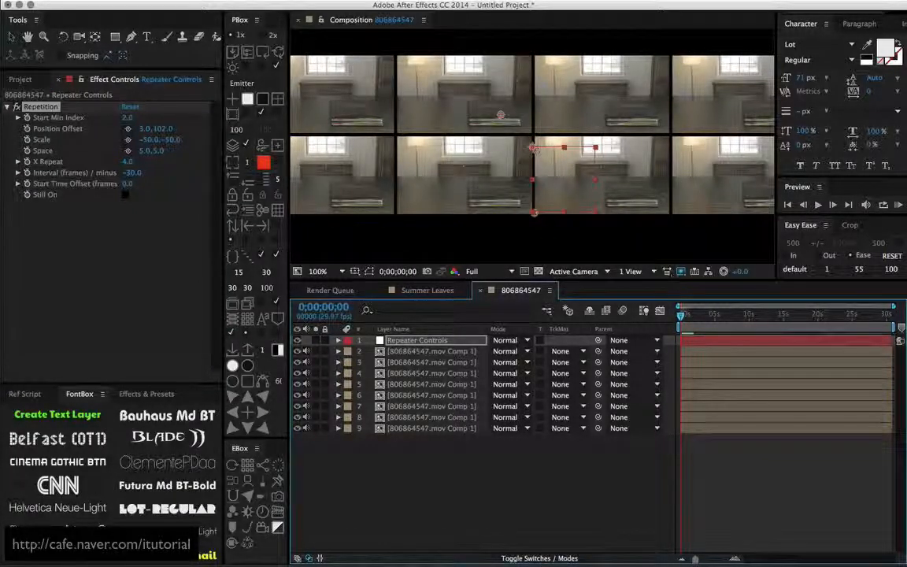
key("space")
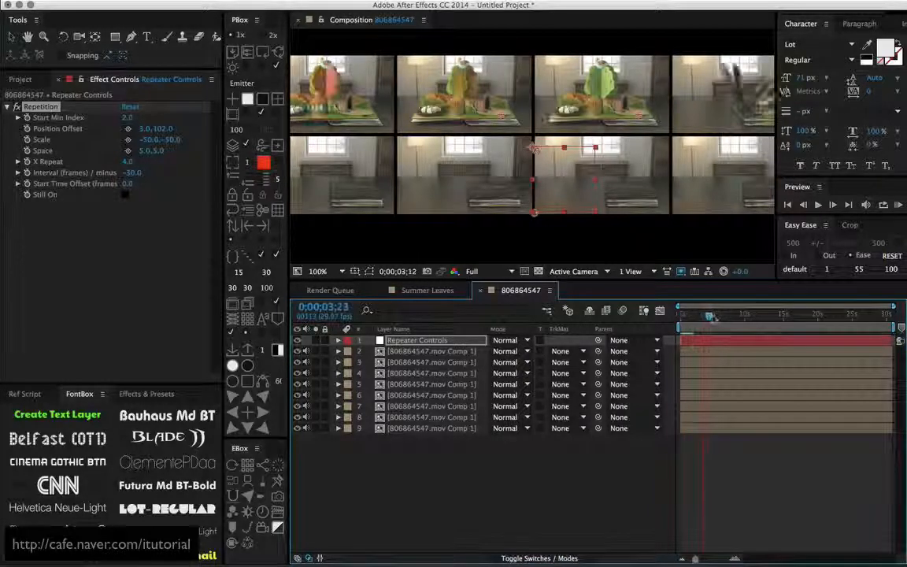
left_click(675, 315)
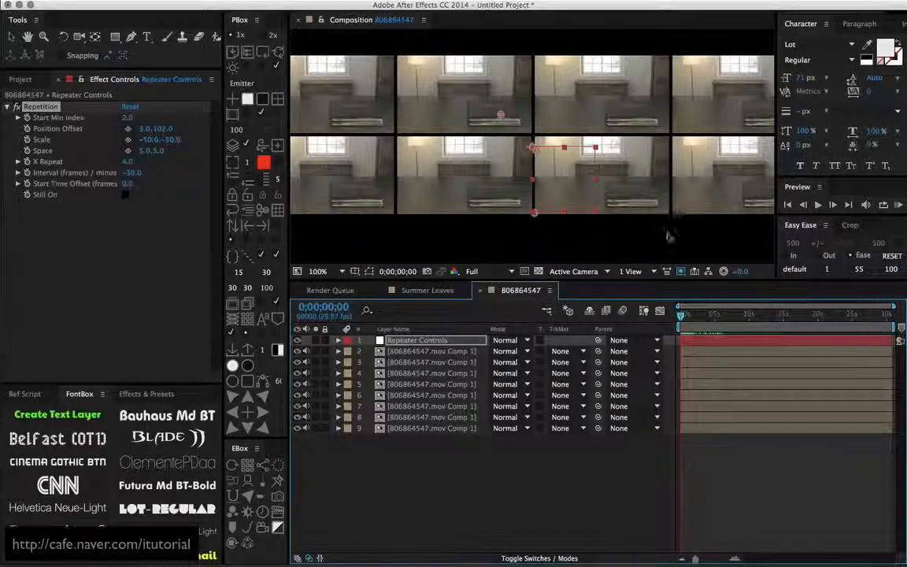
Set the Repetition effect's Interval to 30 frames on the Repeater Controls layer.
left_click(157, 200)
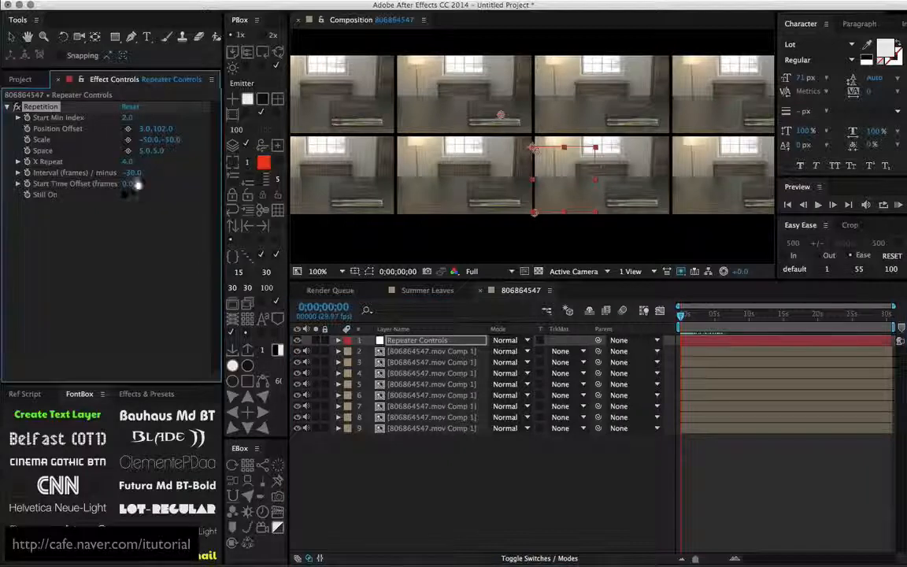
left_click(132, 172)
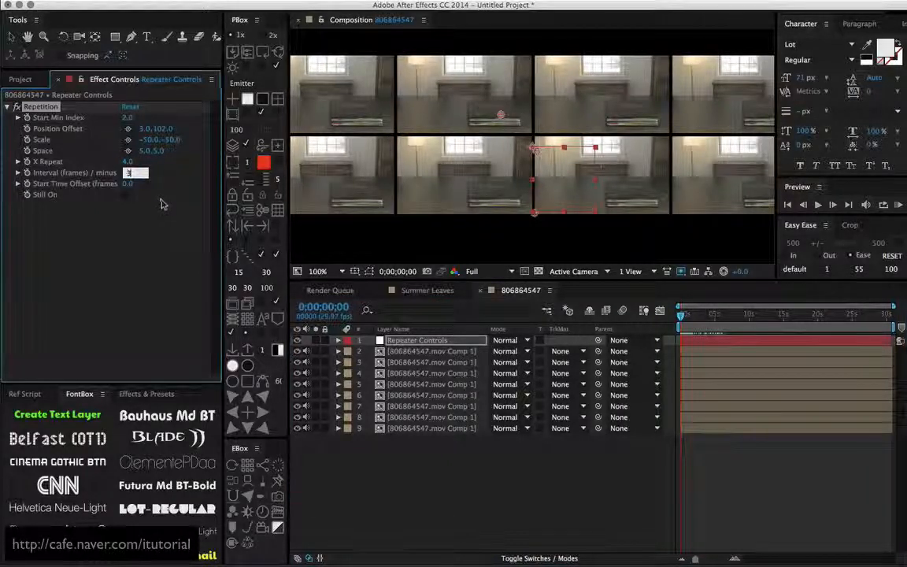
key("Return")
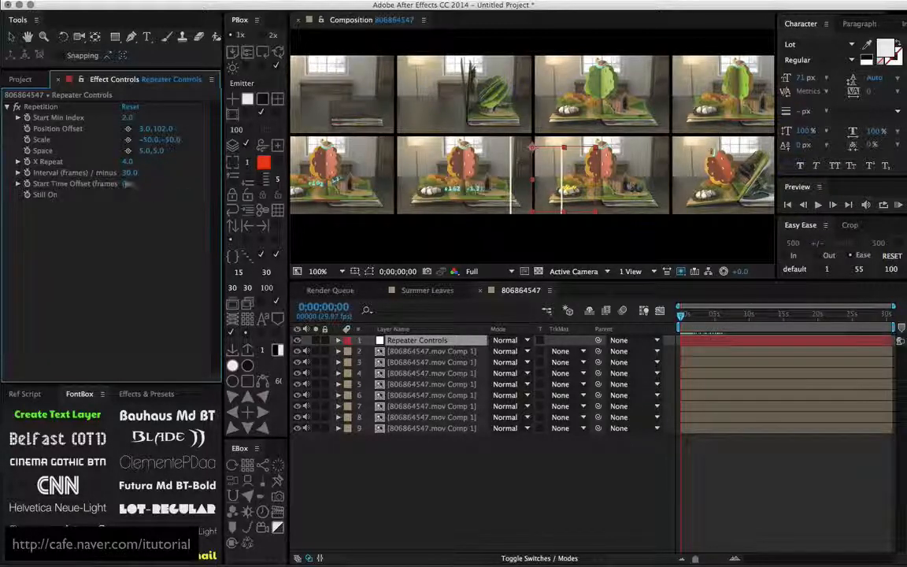
Try a Start Time Offset of -211 frames, scrub the timeline, and restore the offset to 0.
left_click_drag(126, 183, 63, 193)
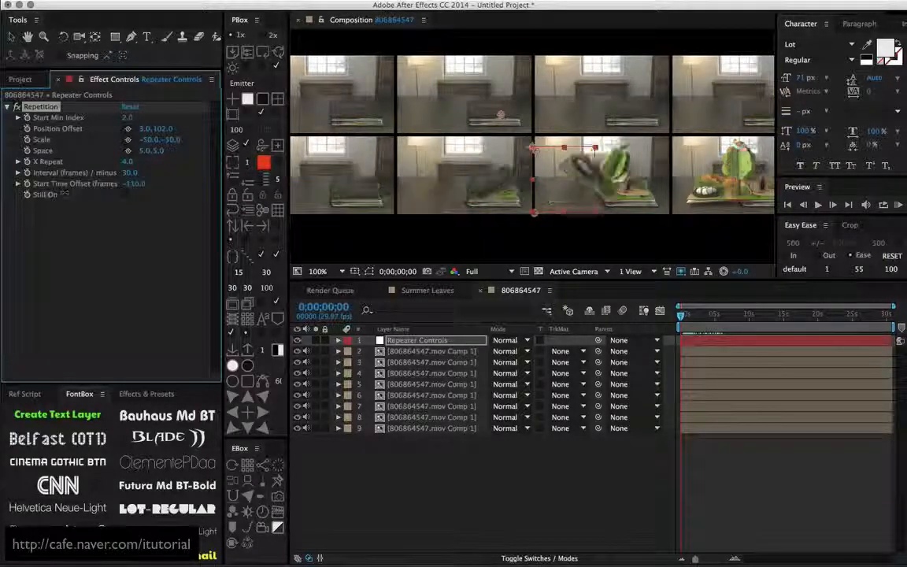
left_click_drag(125, 182, 95, 183)
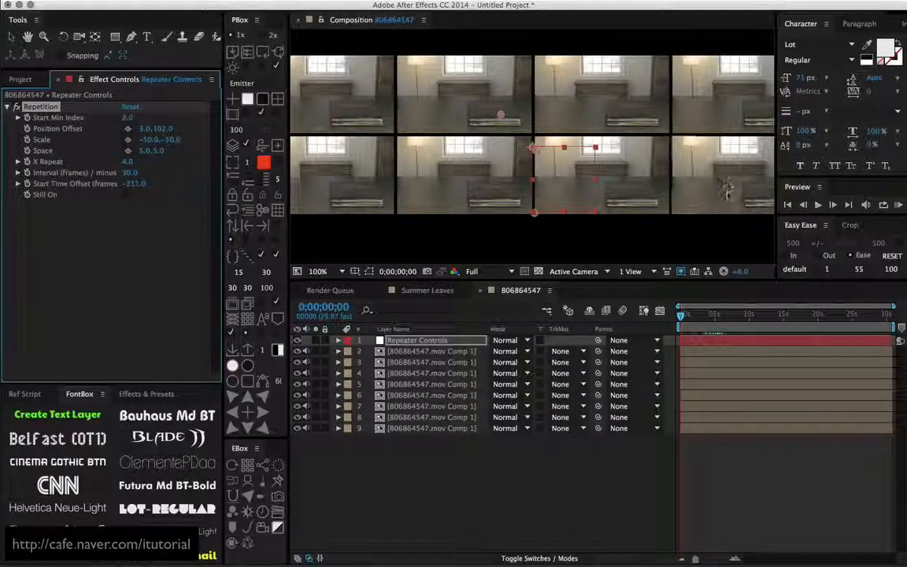
mouse_move(680, 316)
left_mouse_down()
mouse_move(703, 315)
mouse_move(681, 316)
left_mouse_up()
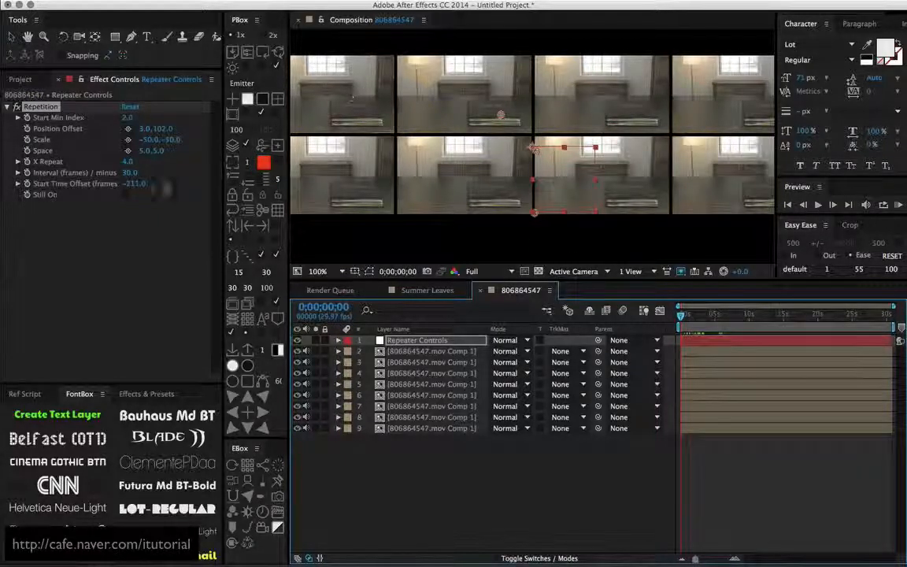
left_click(134, 183)
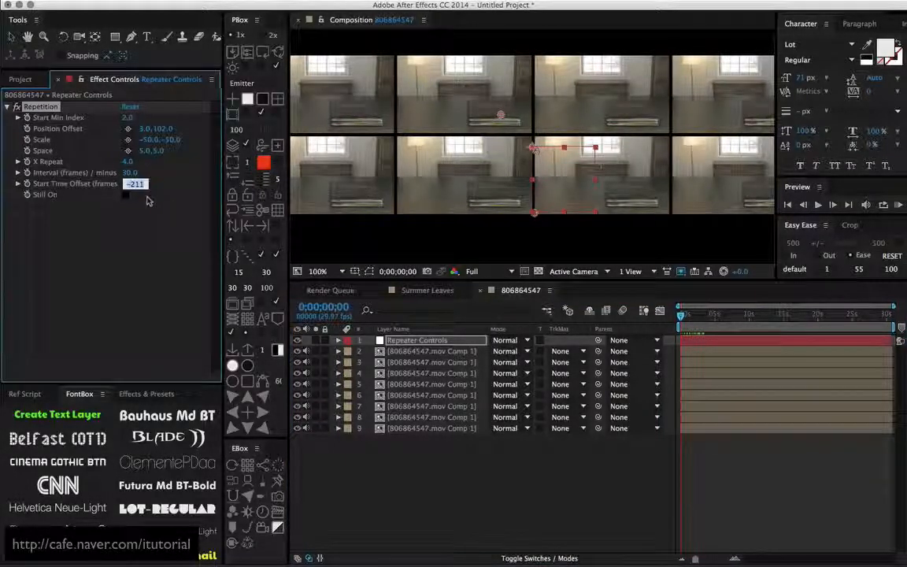
type("0")
key("Return")
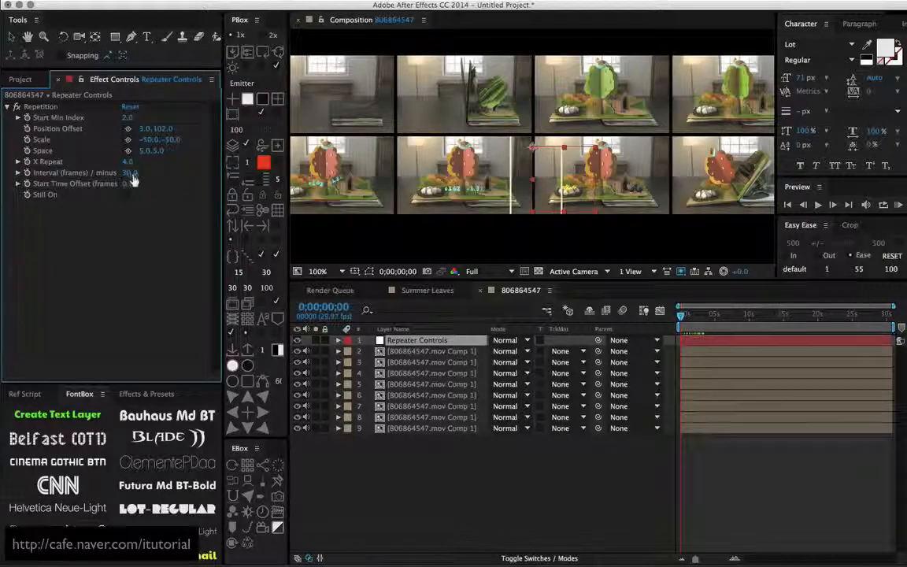
Set the Repetition effect's Interval to -28 frames and scrub the timeline to check the staggered clips.
left_click_drag(130, 176, 105, 178)
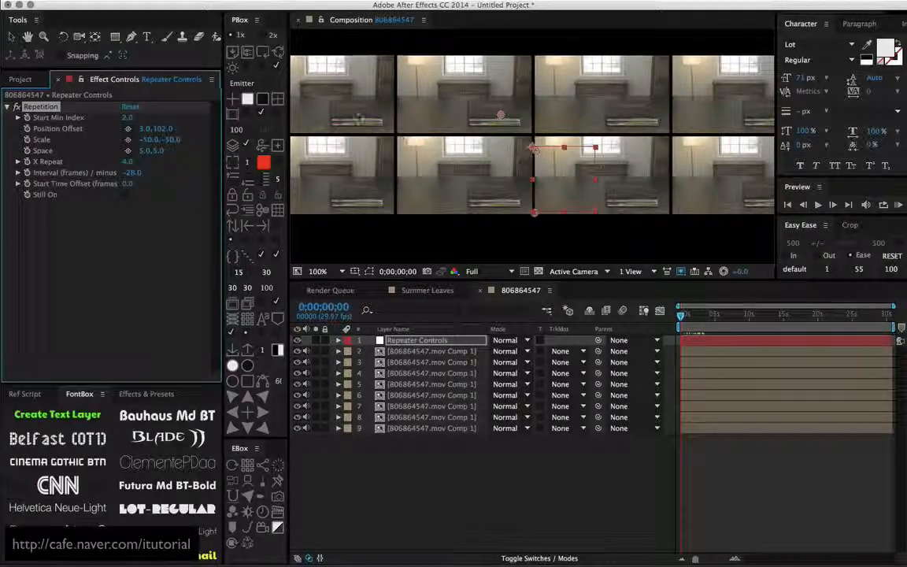
mouse_move(684, 315)
left_mouse_down()
mouse_move(753, 316)
mouse_move(681, 316)
left_mouse_up()
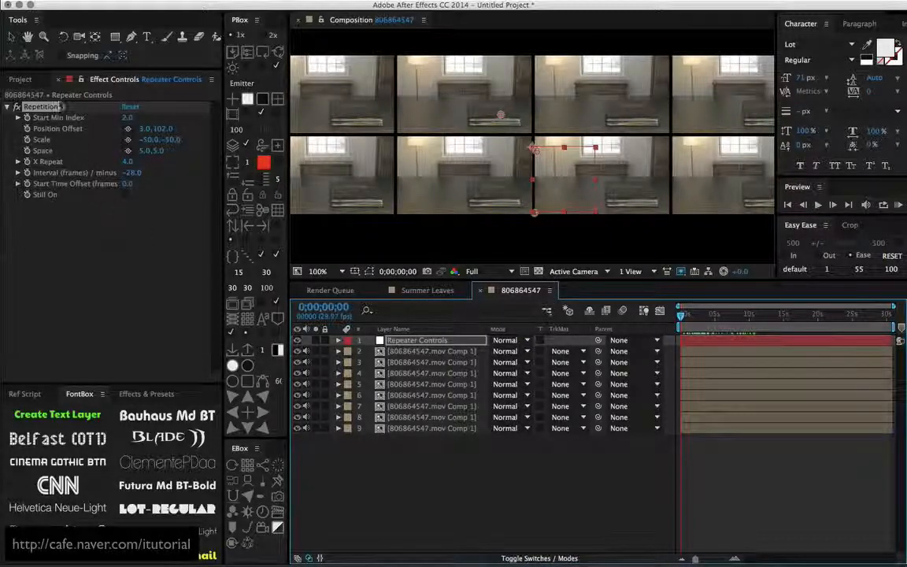
Create a new composition, Comp 1, with the NTSC D1 Widescreen Square Pixel preset at 872 x 486 px.
left_click(20, 79)
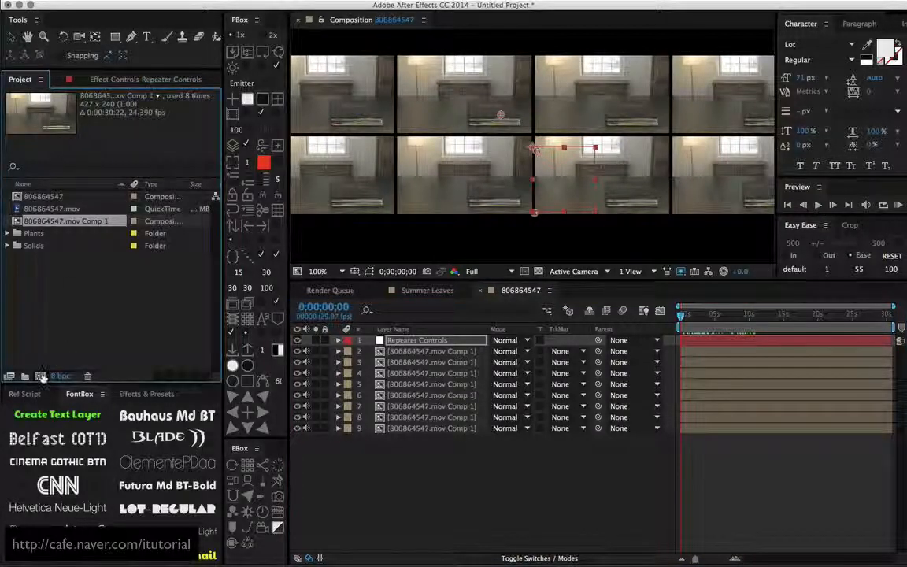
left_click(41, 377)
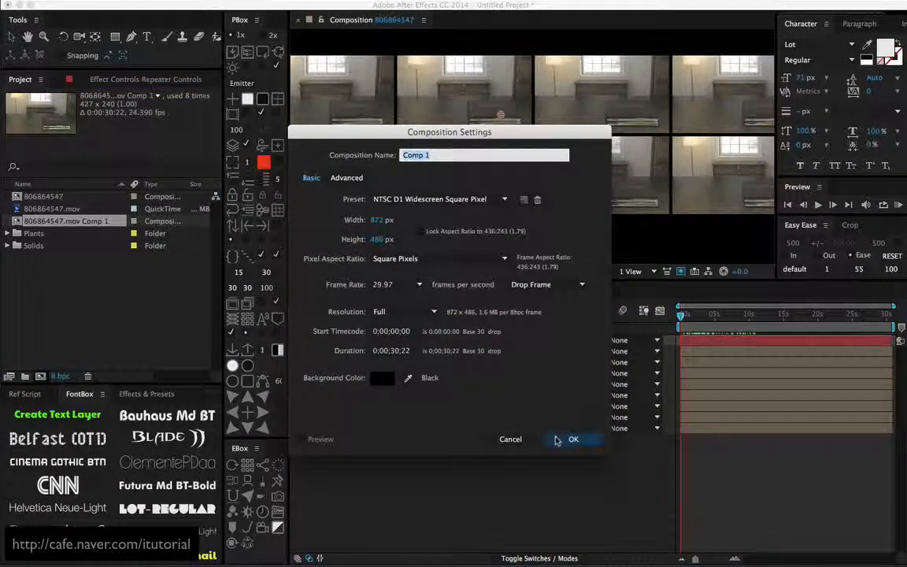
left_click(560, 437)
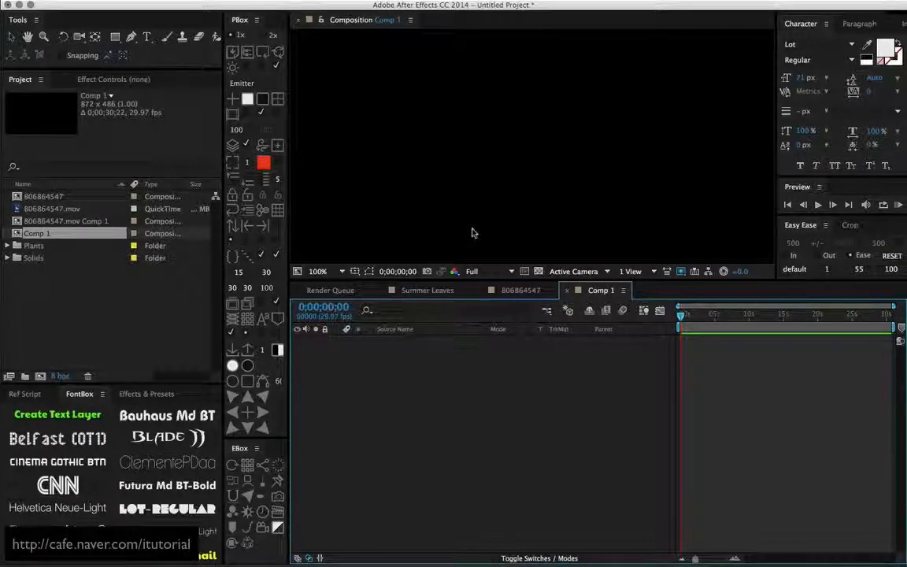
scroll(472, 233, "down", 1)
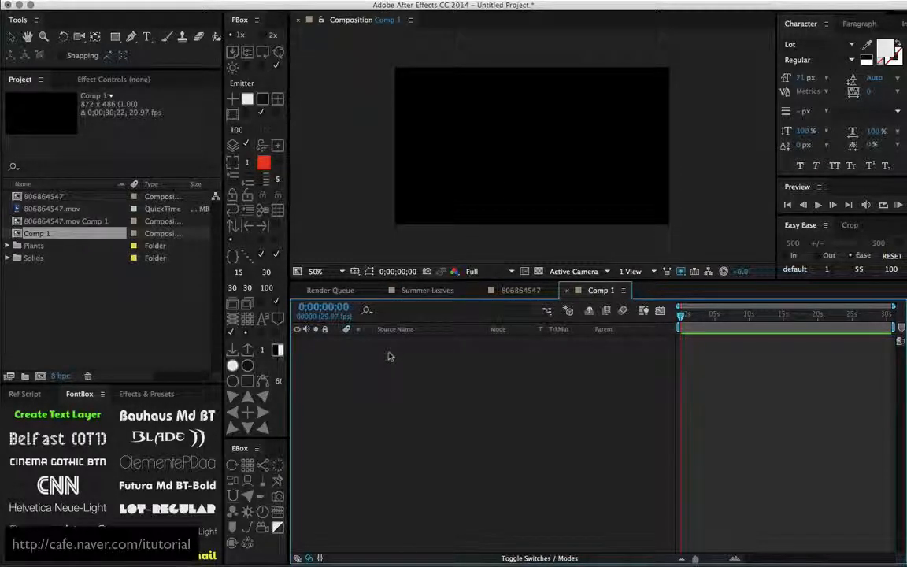
Create a second composition, Comp 2, with a width and height of 200 px.
left_click(40, 375)
left_click(386, 220)
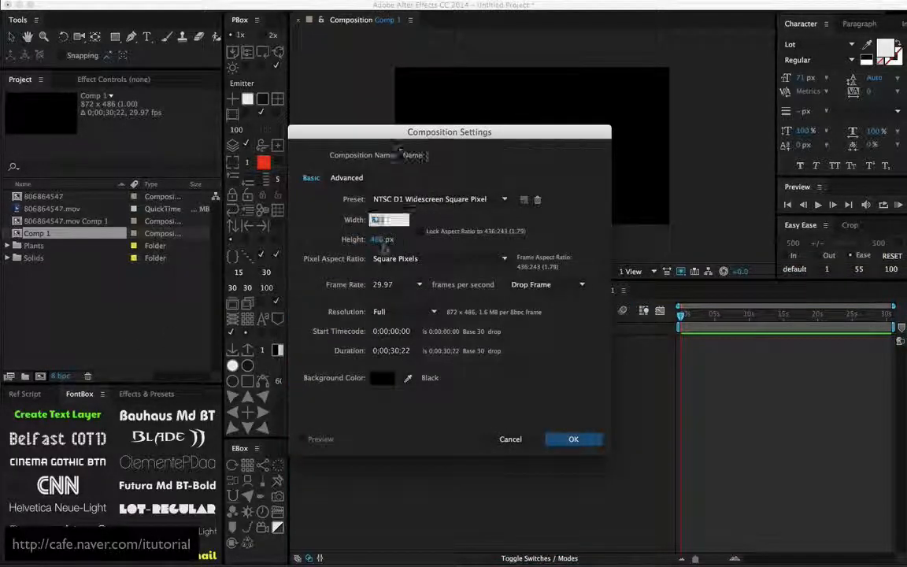
type("200")
key("Tab")
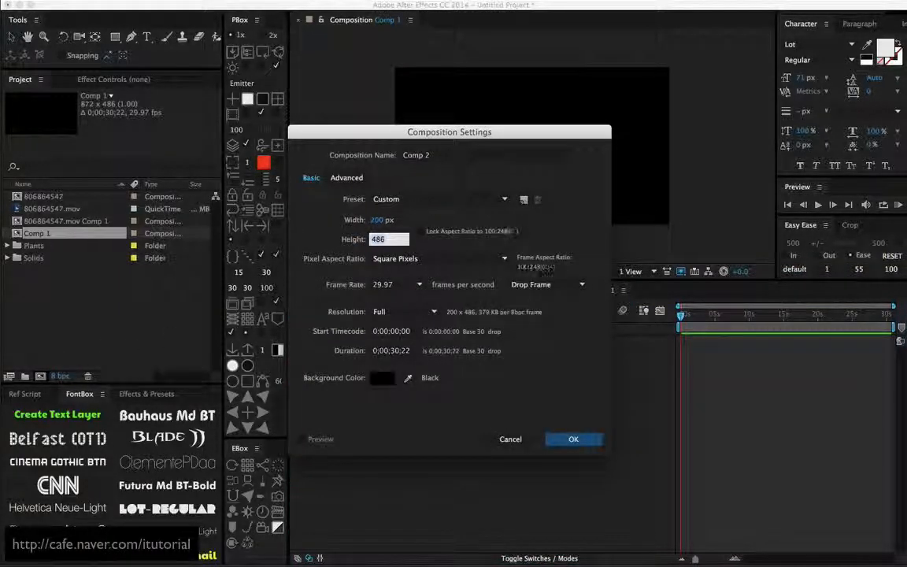
type("200")
left_click(551, 438)
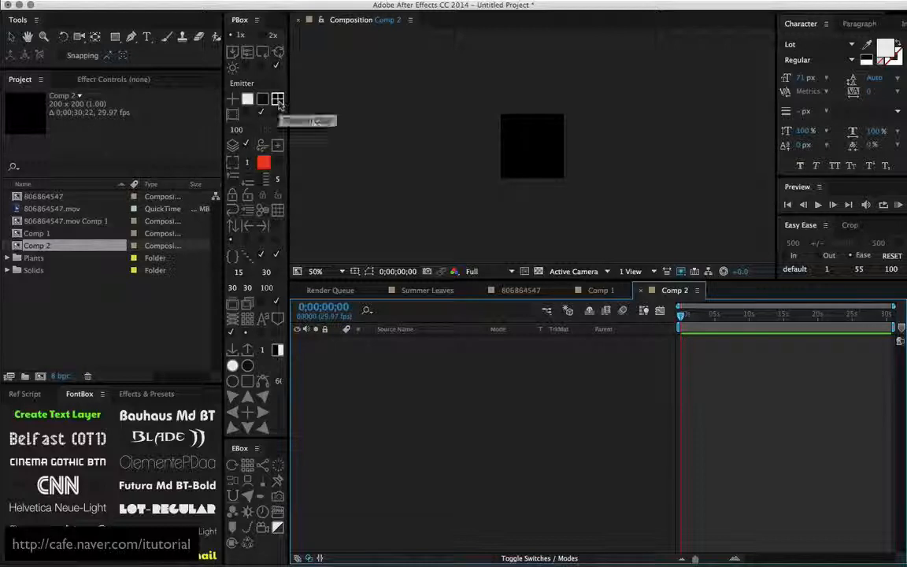
Set the PBox solid size to 200 and add a solid filling Comp 2.
left_click(277, 100)
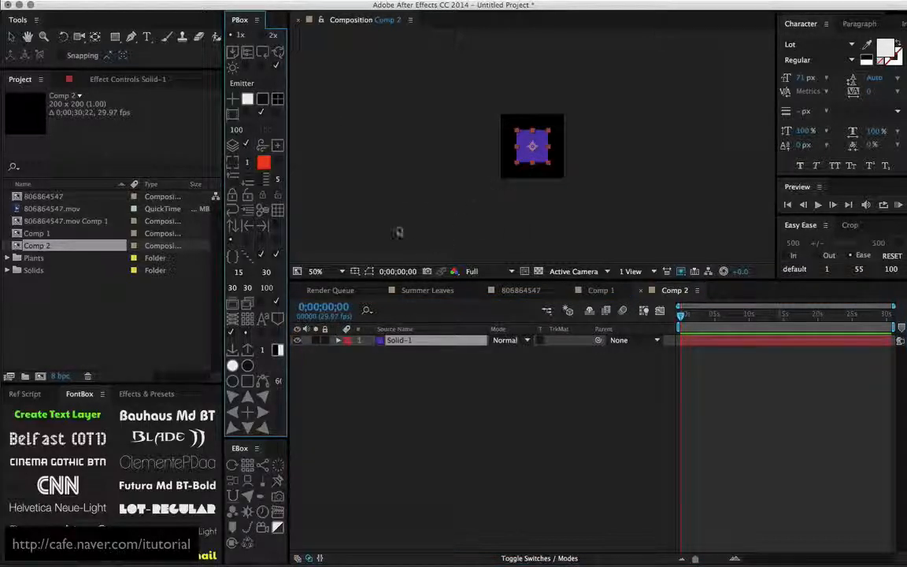
key("super+z")
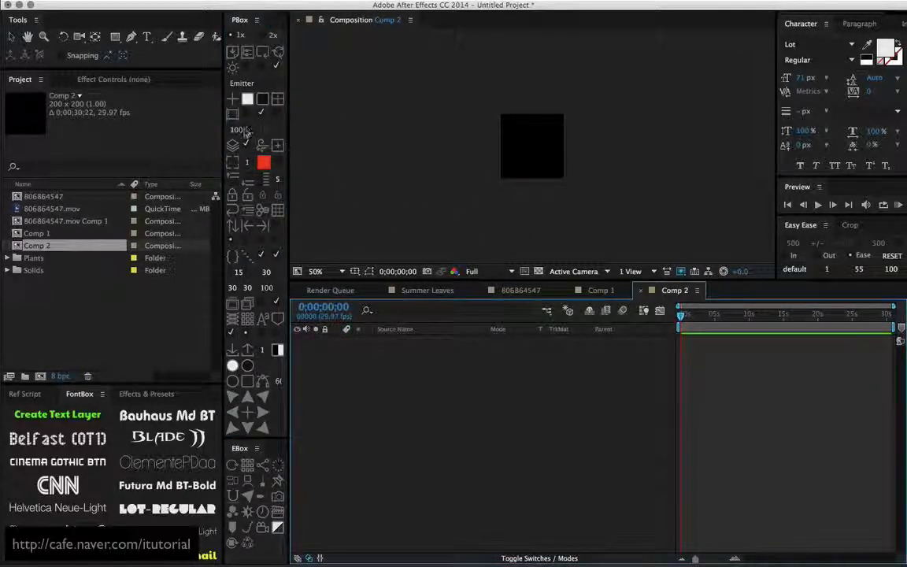
left_click(236, 129)
key("Return")
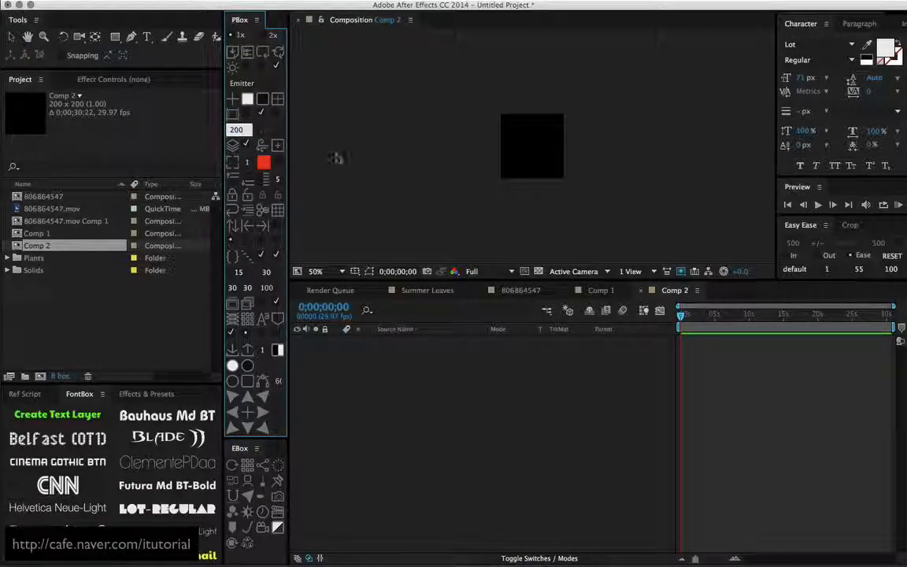
left_click(279, 100)
left_click(404, 351)
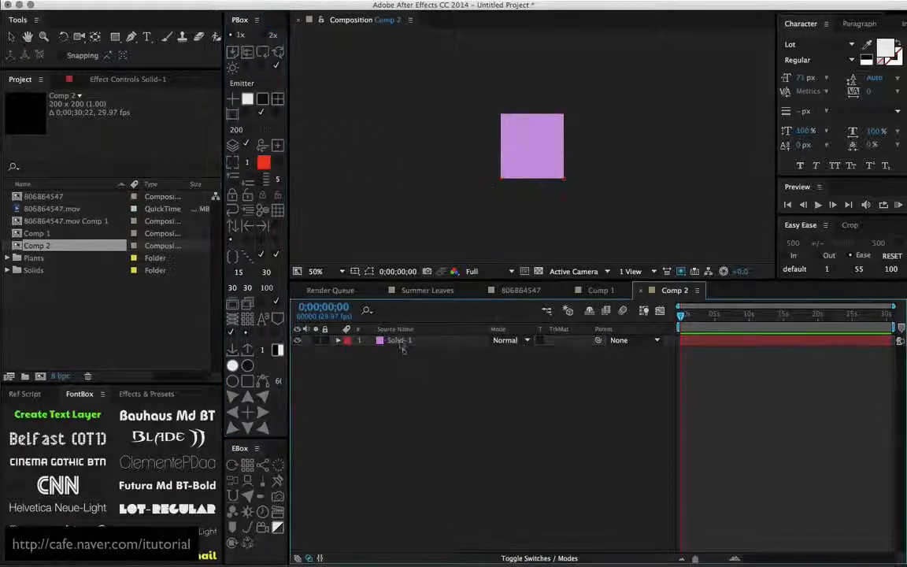
Add a Scale keyframe of 0% to the solid at 0;00;00;00.
left_click(400, 342)
key("s")
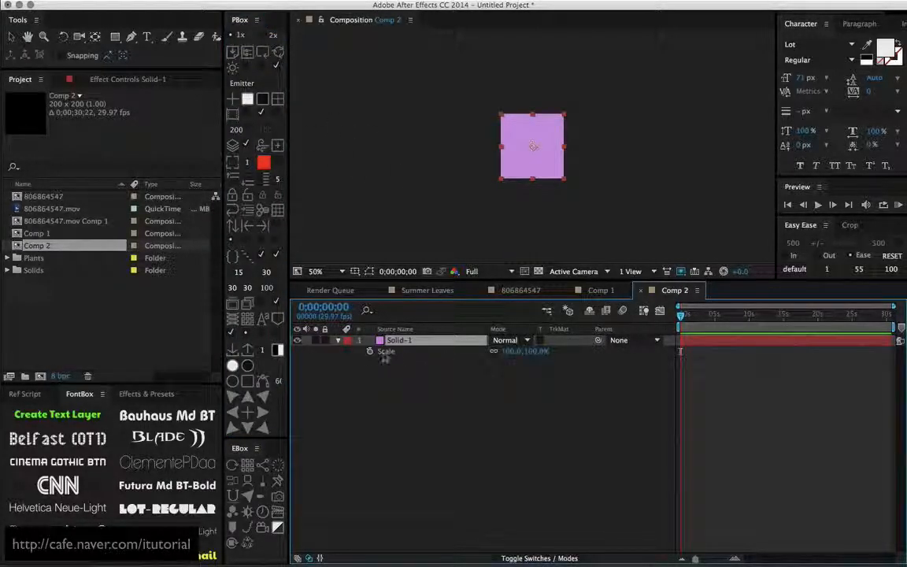
left_click(369, 351)
left_click(512, 351)
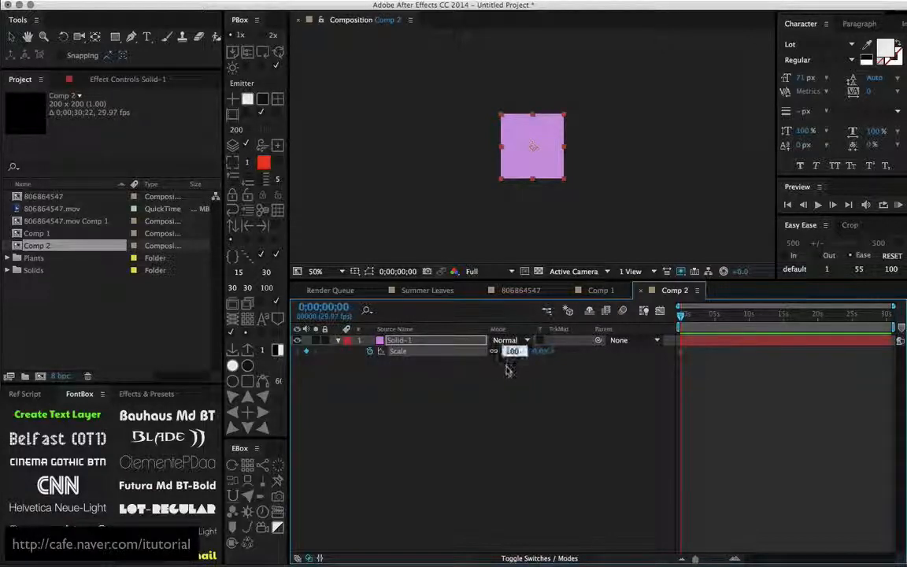
type("0")
key("Return")
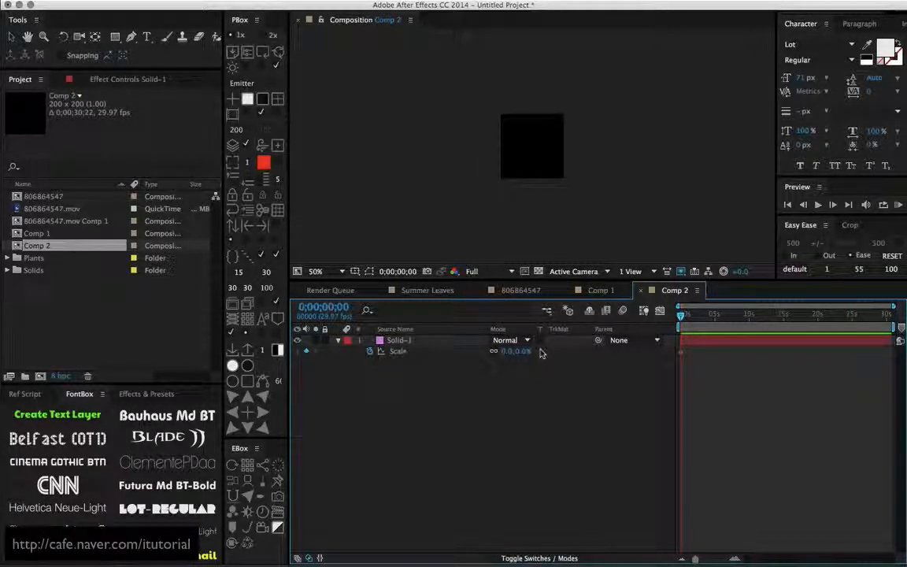
Add a Scale keyframe of 100% to the solid at 0;00;01;00 and scrub back to check the animation.
key("shift+Page_Down")
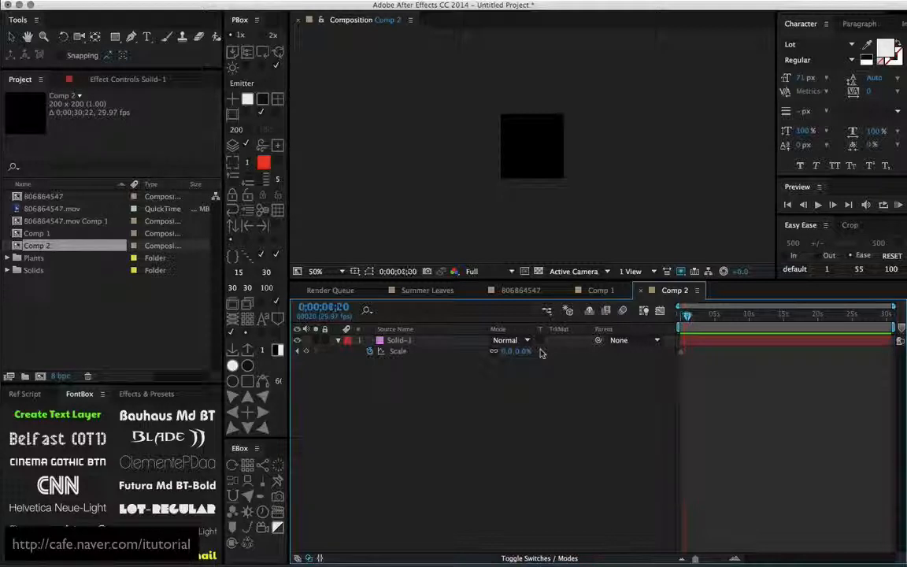
left_click(509, 352)
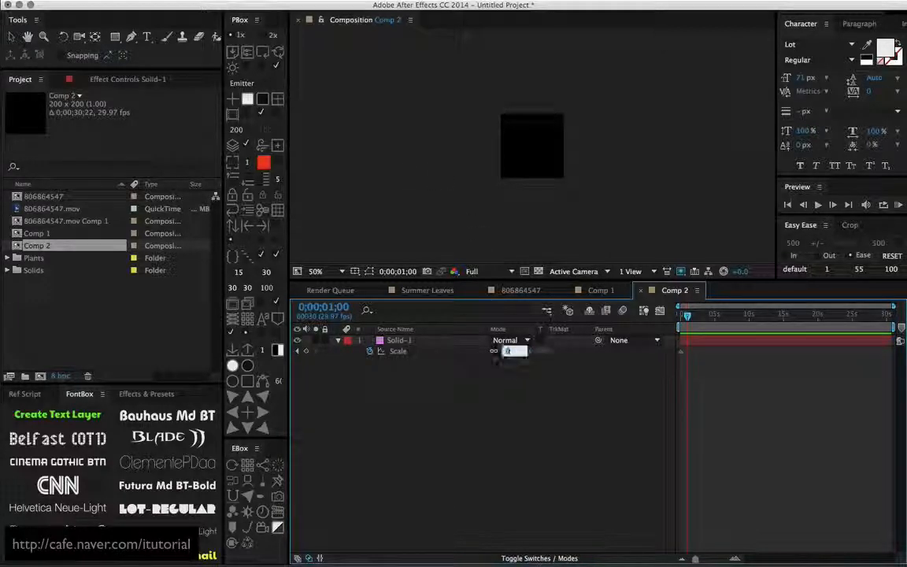
type("100")
key("Return")
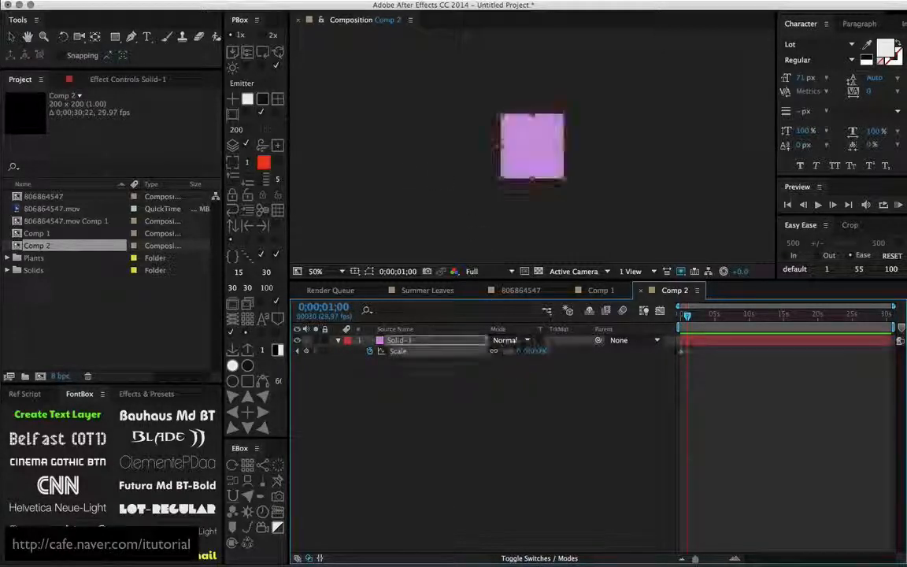
left_click_drag(687, 315, 680, 315)
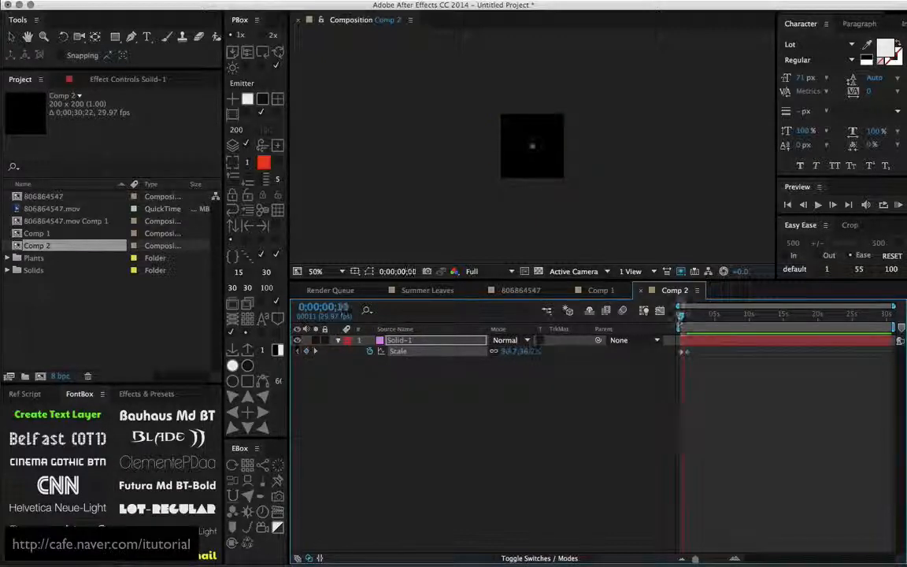
Place Comp 2 as a layer in Comp 1.
left_click(600, 290)
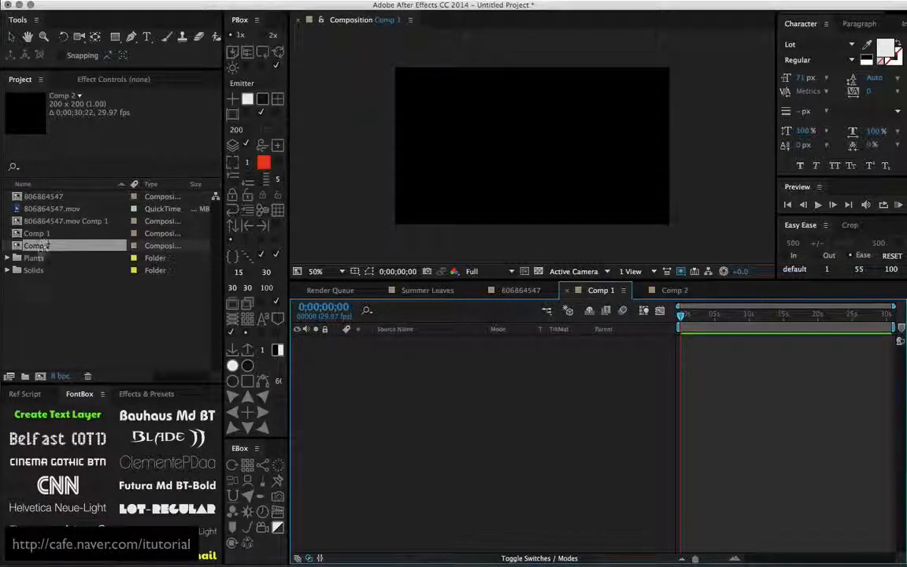
left_click_drag(25, 249, 410, 362)
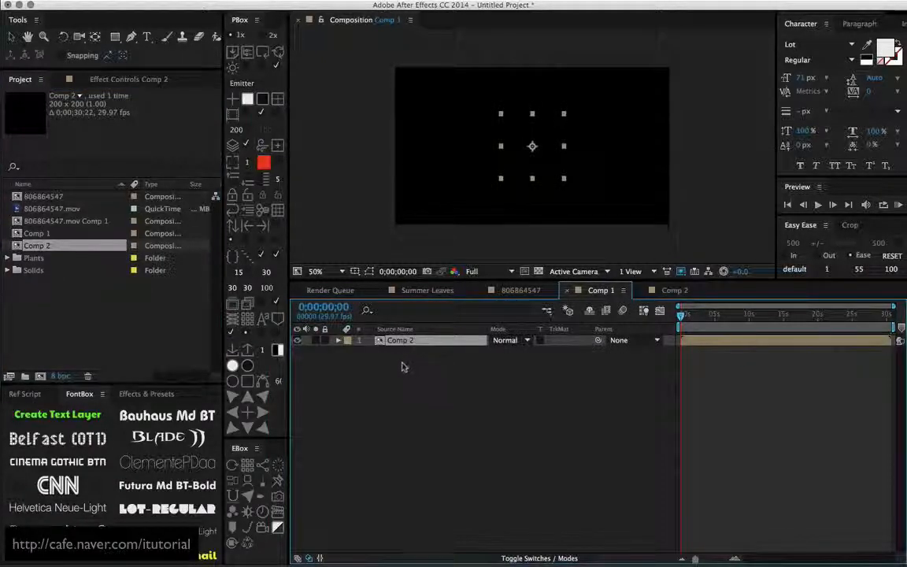
left_click_drag(681, 314, 342, 366)
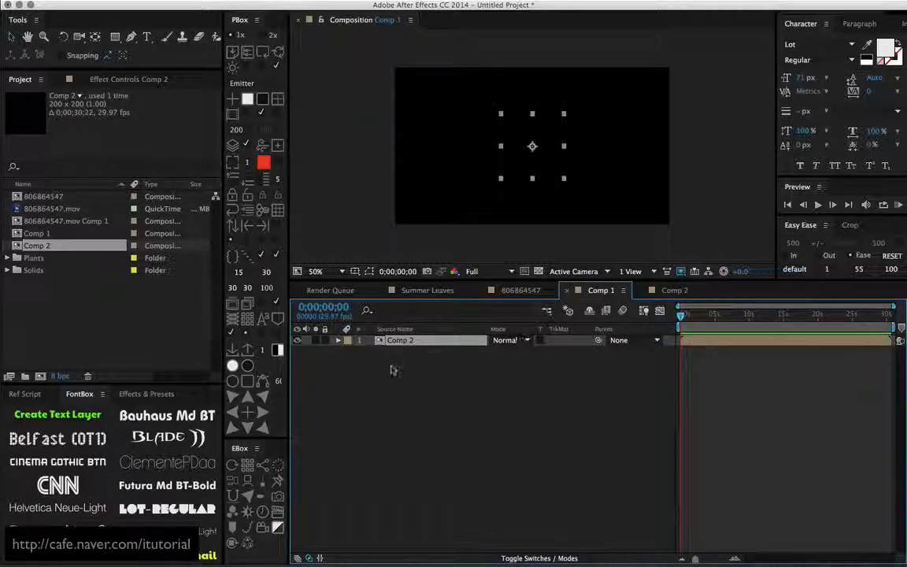
Duplicate the Comp 2 layer seven times in Comp 1.
key("super+d")
key("super+d")
key("super+d")
key("super+d")
key("super+d")
key("super+d")
key("super+d")
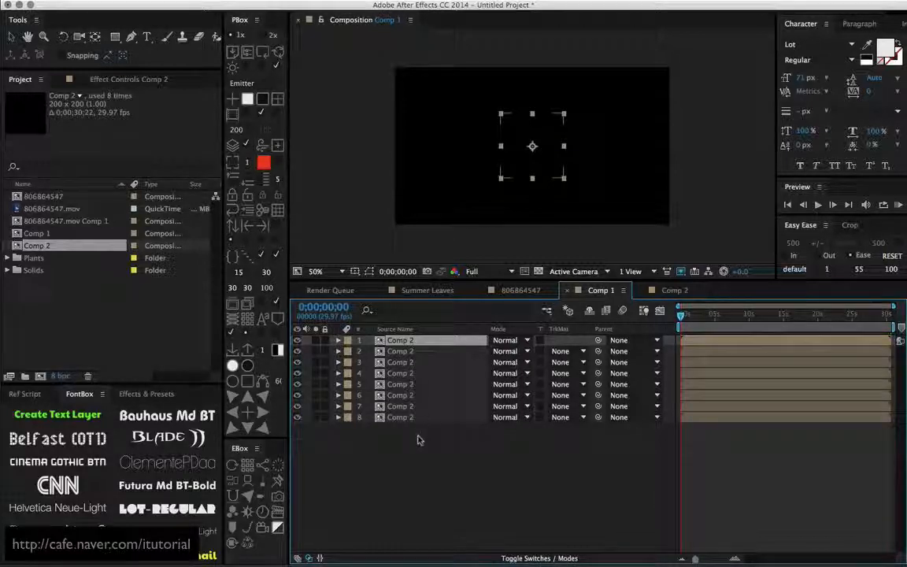
Apply the EBox Repetition setup to all eight Comp 2 layers, collapse their properties and select the controller null.
key("super+a")
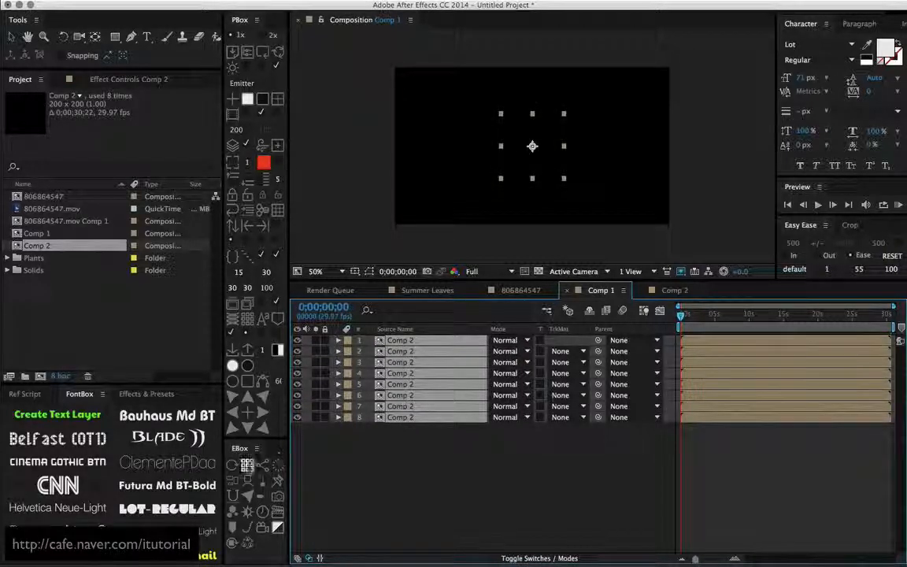
left_click(232, 412)
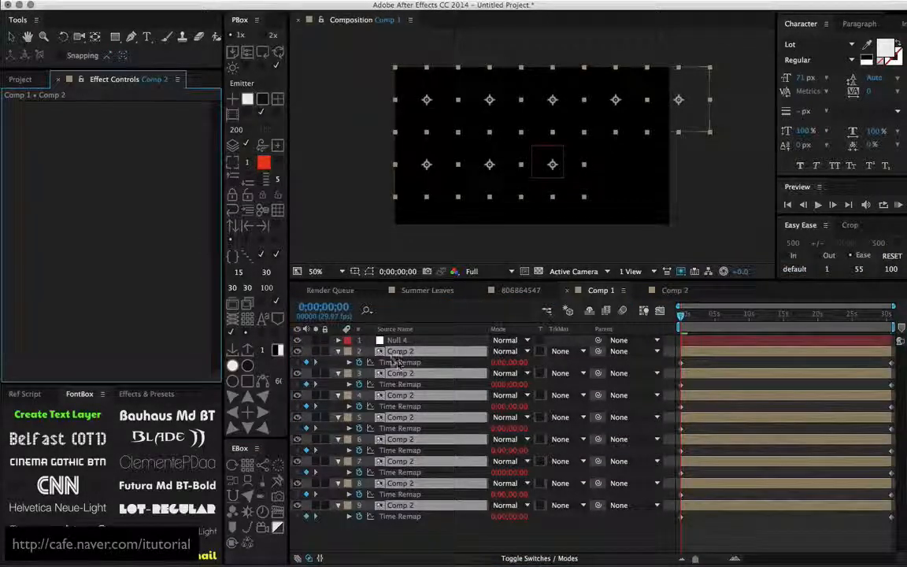
key("u")
left_click(399, 341)
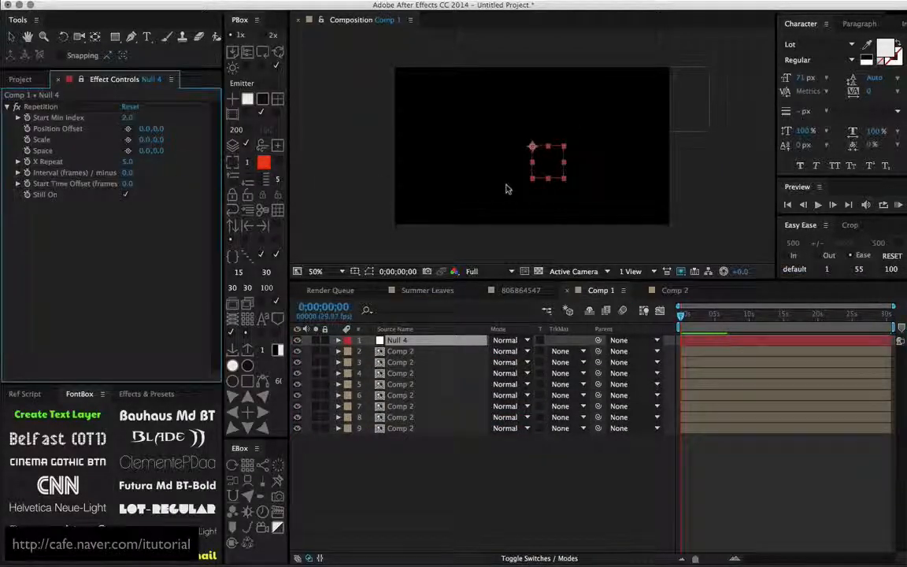
Turn off Still On in the null's Repetition effect and set X Repeat to 4.
left_click_drag(685, 321, 721, 321)
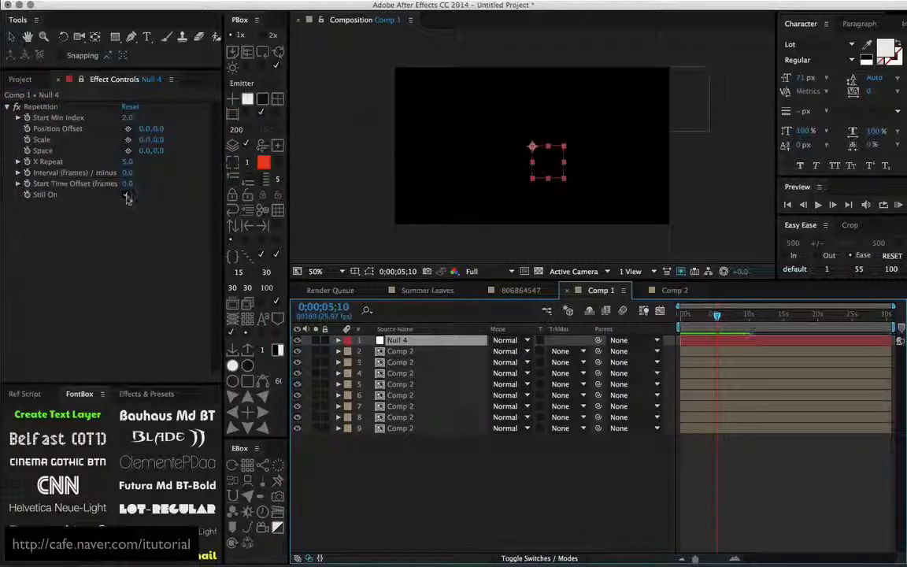
left_click(118, 180)
left_click(125, 196)
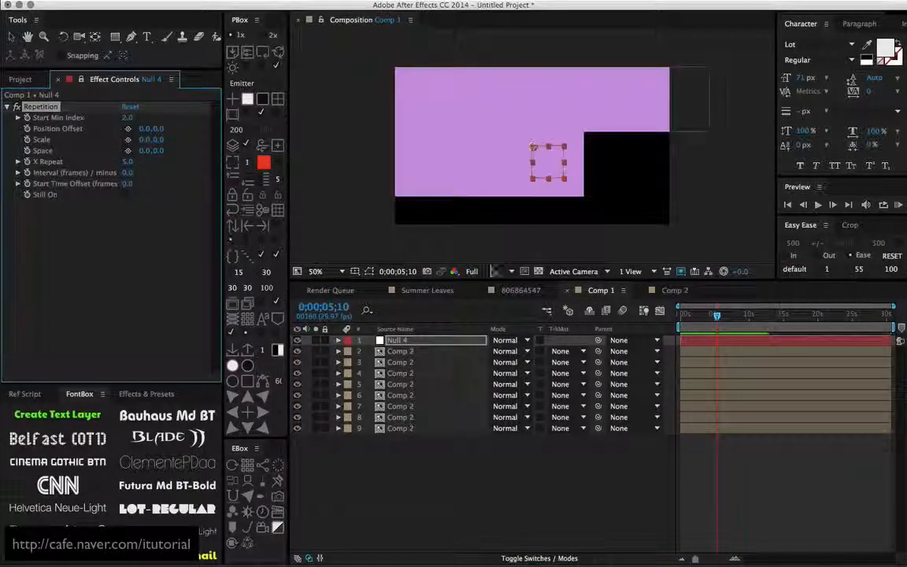
left_click_drag(716, 318, 684, 322)
left_click(128, 161)
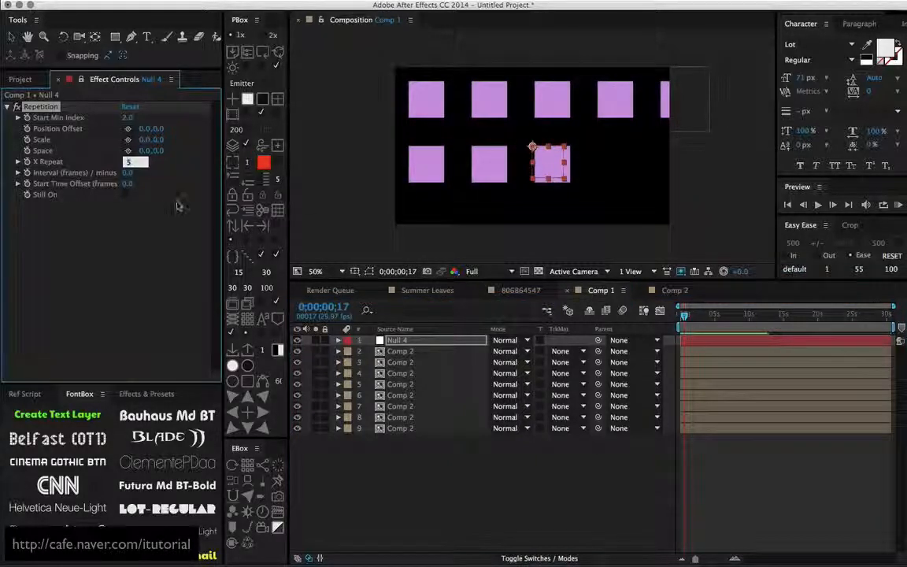
left_click(150, 217)
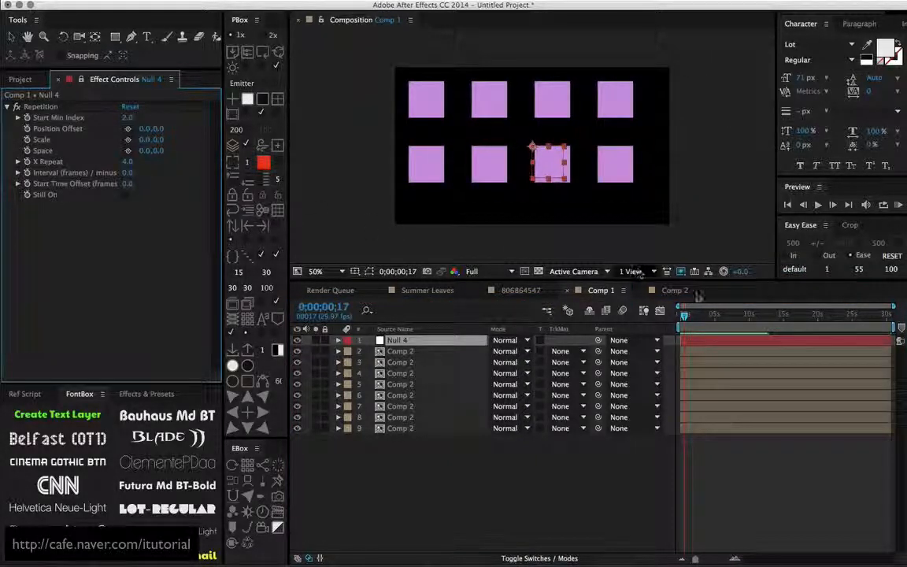
Set the Repetition effect's Position Offset to 40, 26 and its Space to 5, 5.
left_click(722, 315)
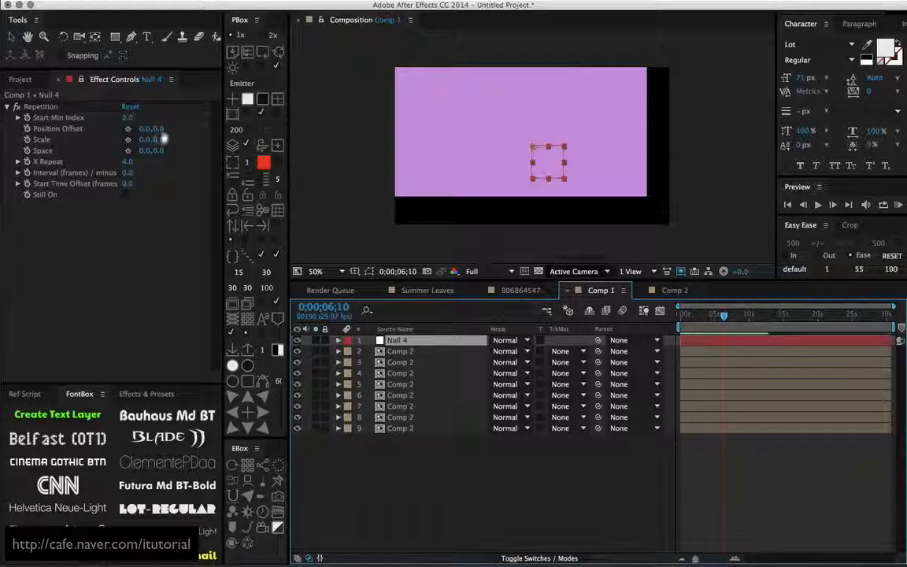
left_click_drag(147, 129, 177, 131)
left_click(149, 151)
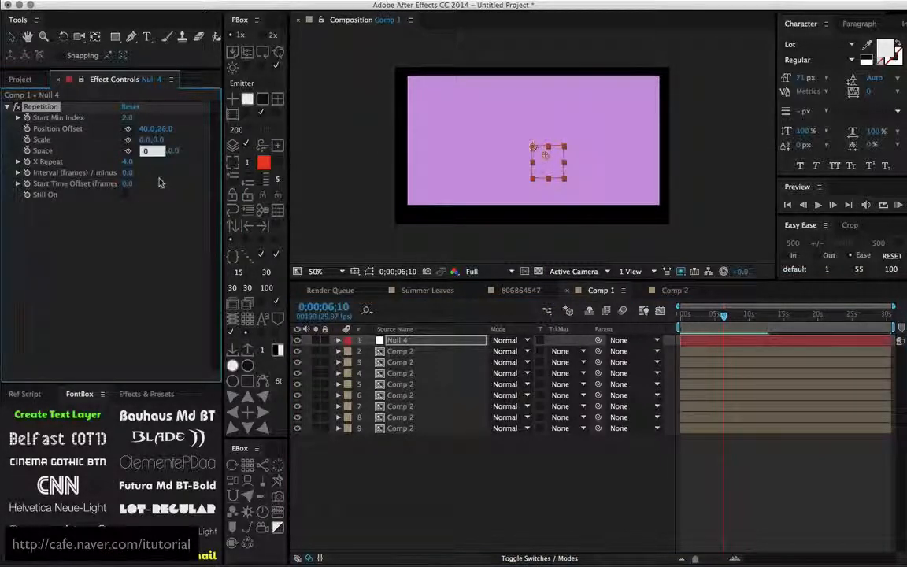
type("5")
key("Tab")
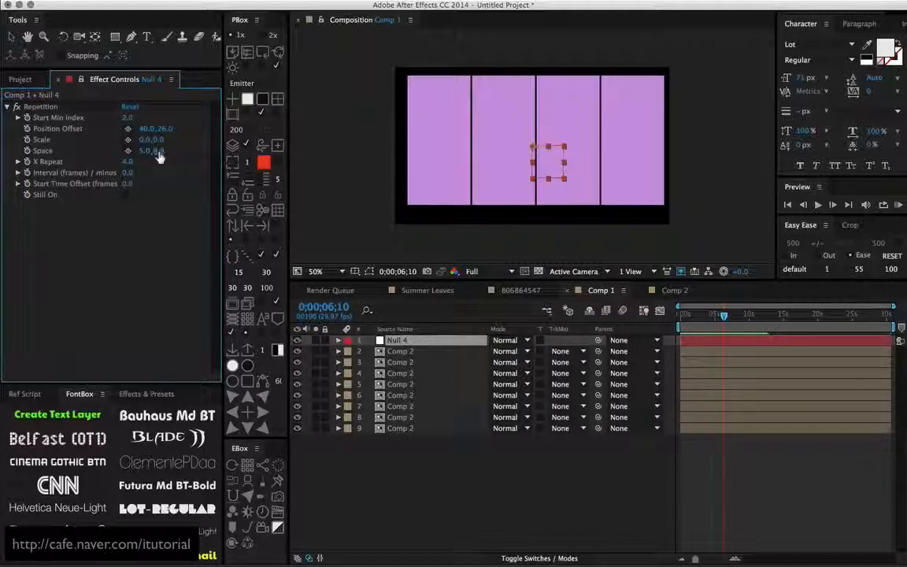
type("5")
key("Return")
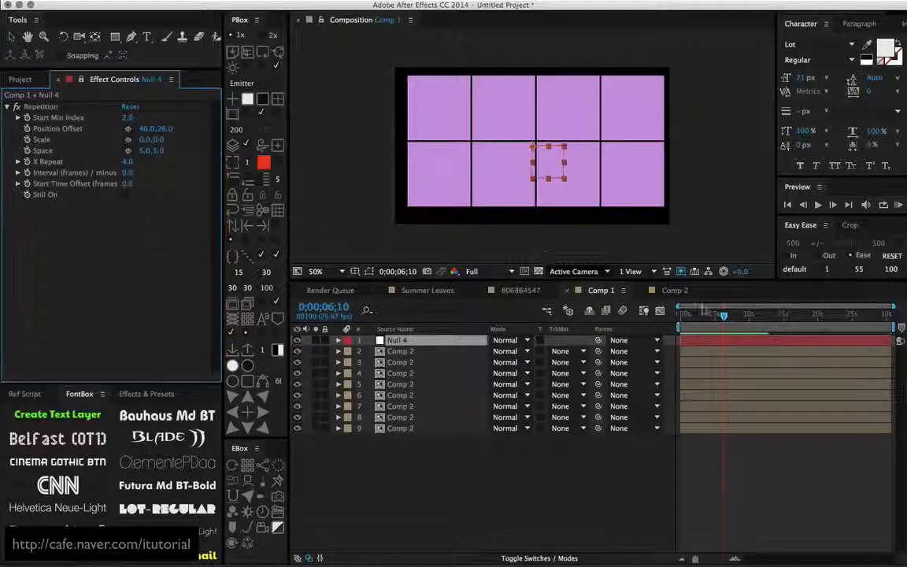
Set the Repetition Interval to 3 frames and scrub the first seconds to check the timing.
left_click(687, 316)
left_click_drag(687, 316, 695, 318)
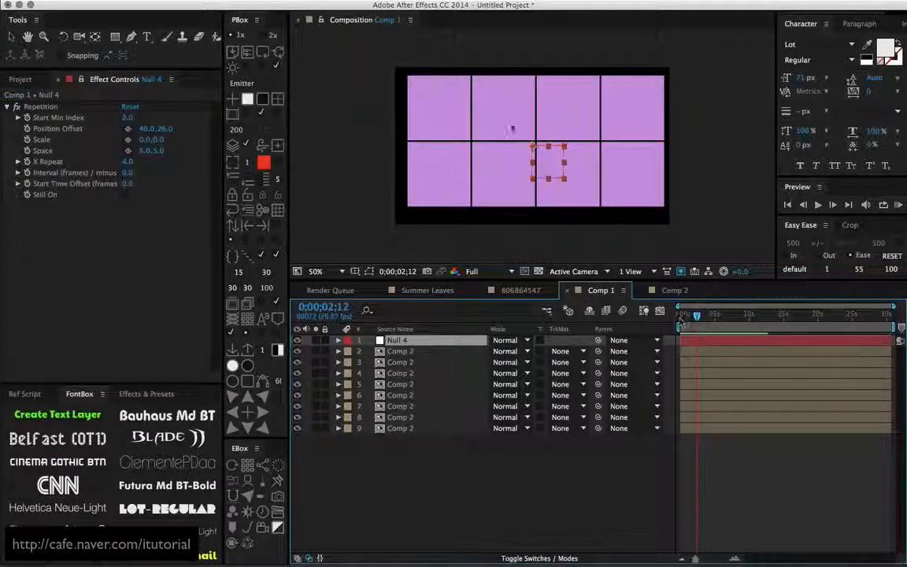
left_click(126, 172)
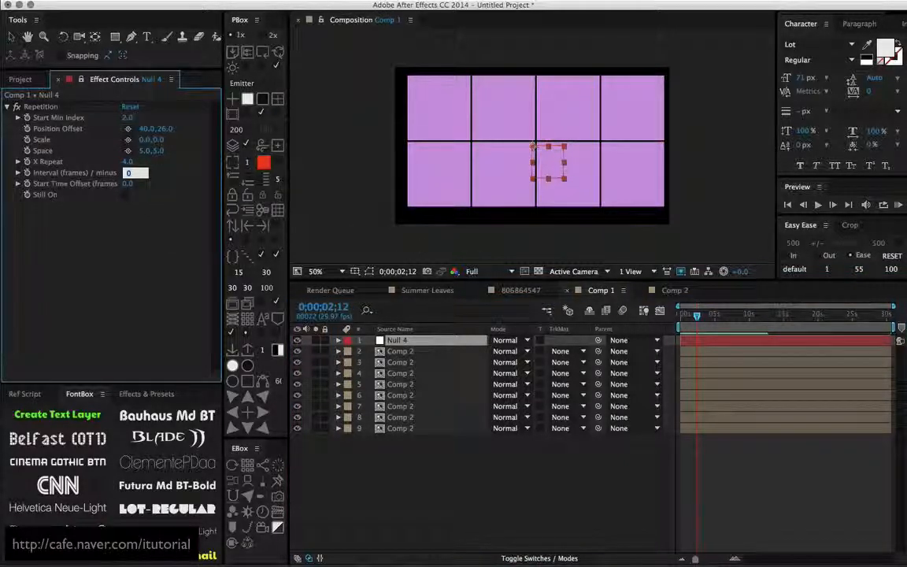
type("5")
key("Return")
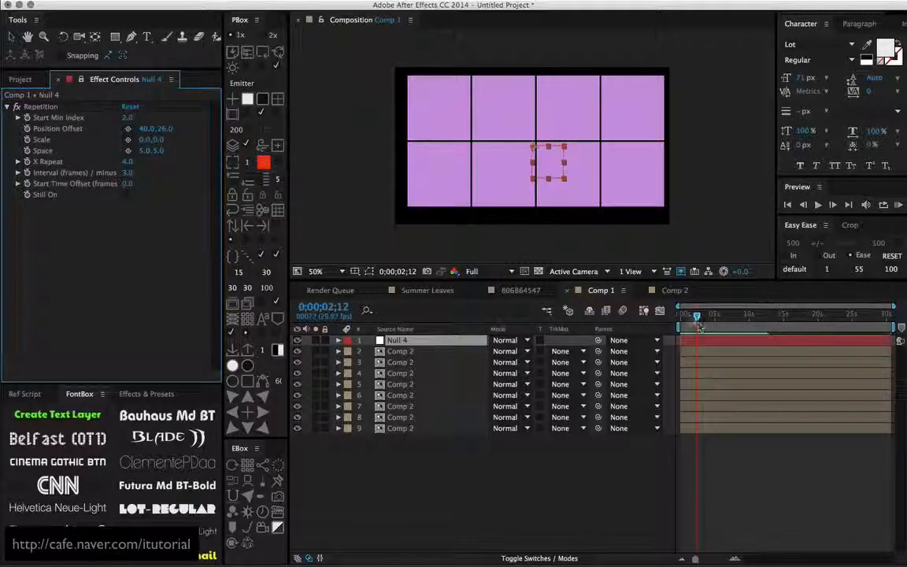
left_click_drag(696, 325, 687, 316)
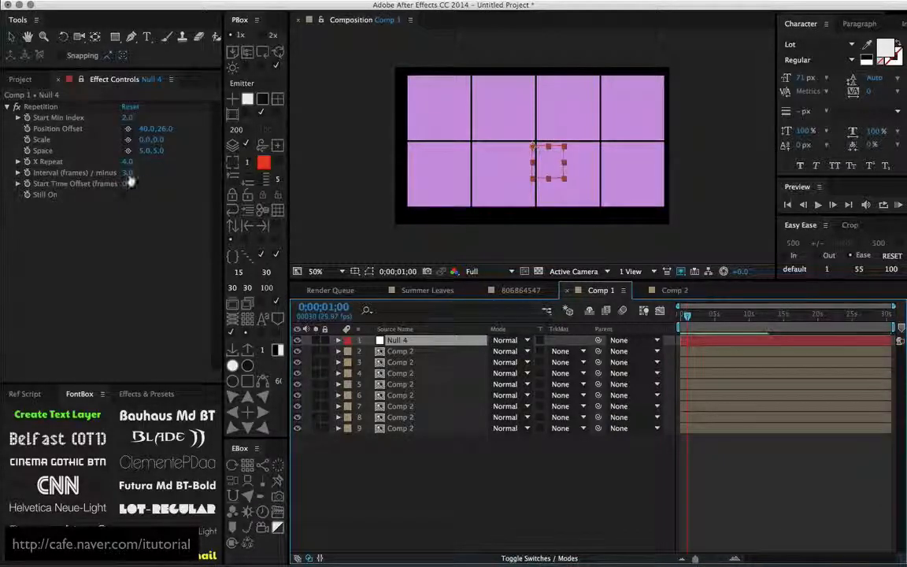
Set the Repetition Interval to -3 frames and scrub around one second to check the staggered scaling.
left_click(148, 200)
left_click(127, 172)
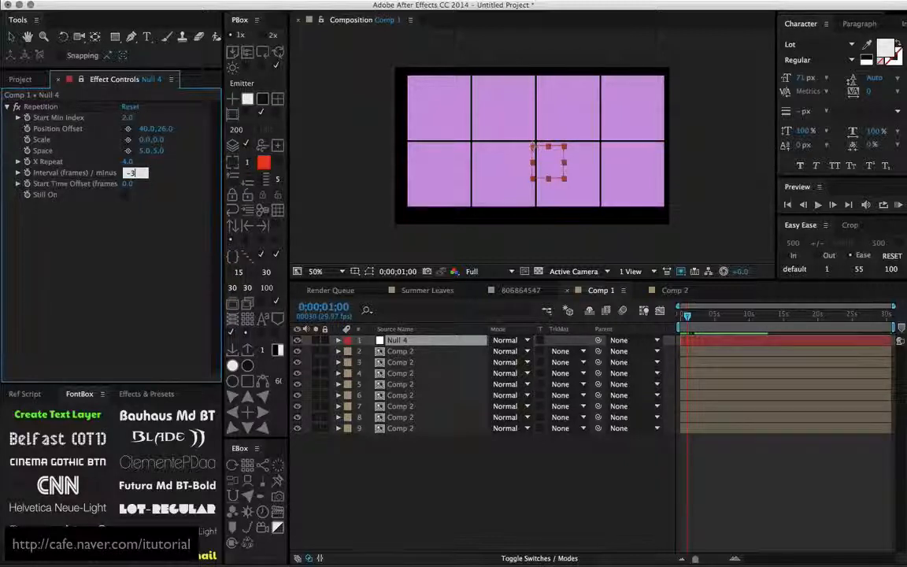
key("Return")
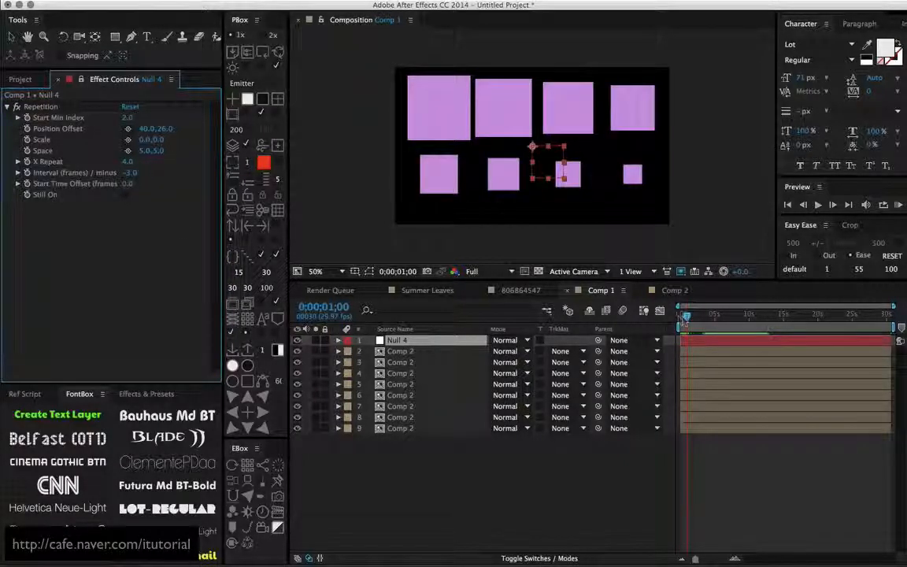
mouse_move(682, 319)
left_mouse_down()
mouse_move(694, 319)
mouse_move(686, 323)
left_mouse_up()
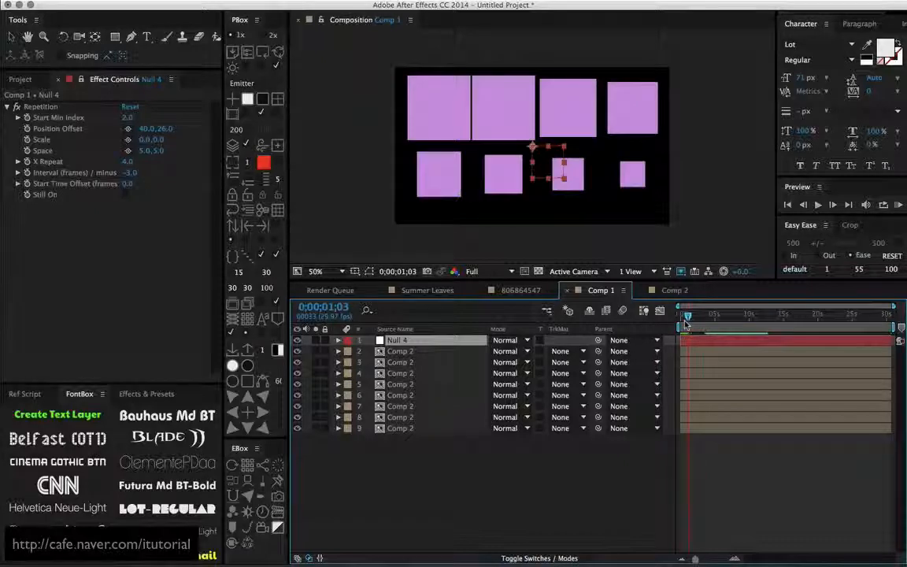
Turn Still On back on, set Interval to 13 and Start Time Offset to 47 frames, and scrub the start of Comp 1.
left_click_drag(127, 184, 131, 206)
left_click(125, 194)
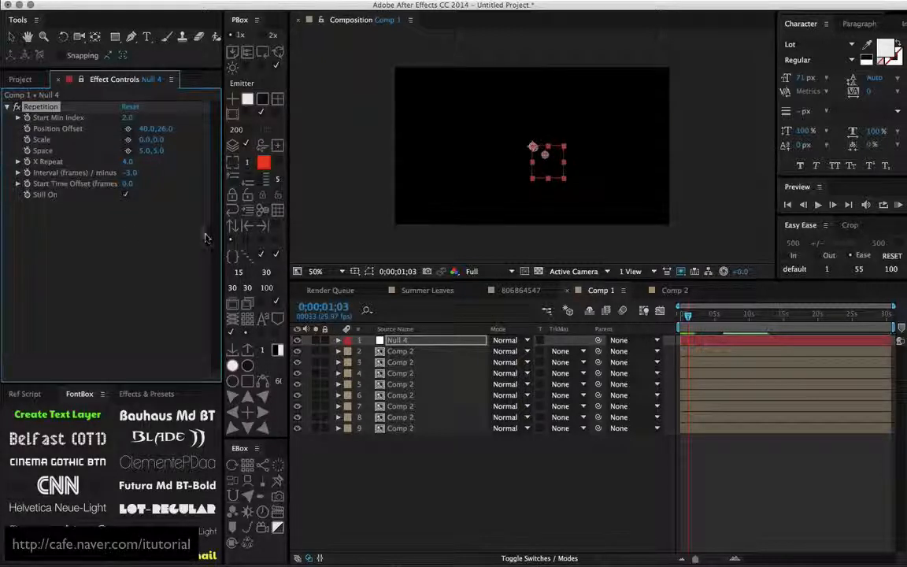
left_click(130, 174)
type("0")
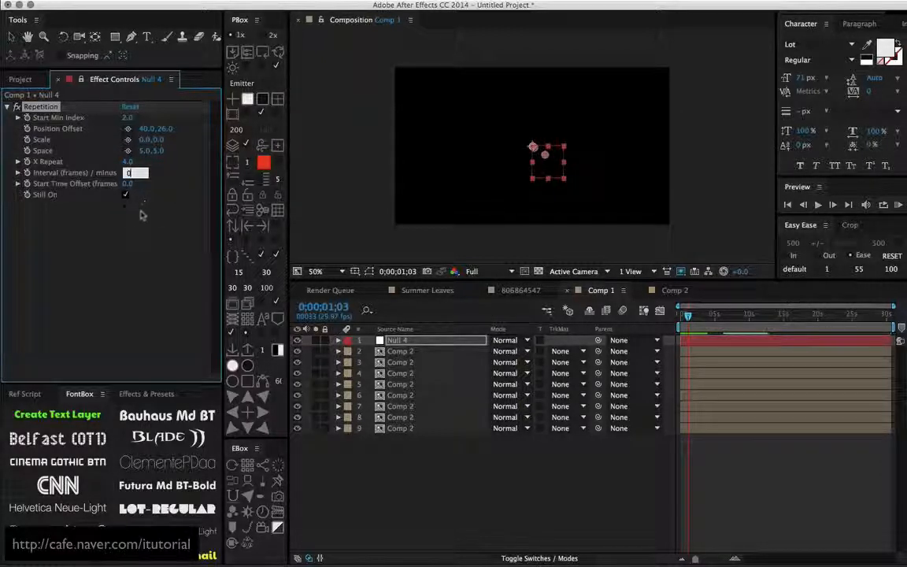
left_click(140, 214)
left_click_drag(130, 184, 210, 187)
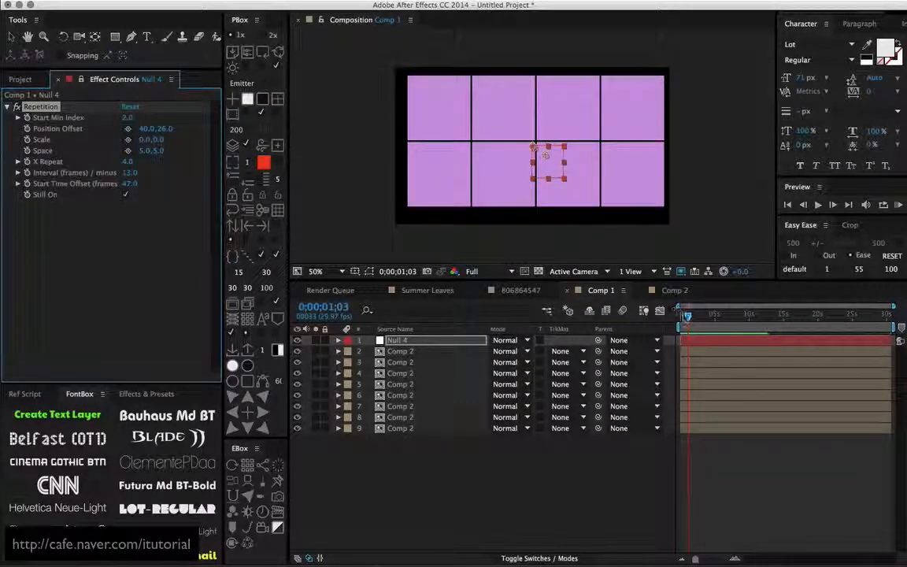
left_click(683, 317)
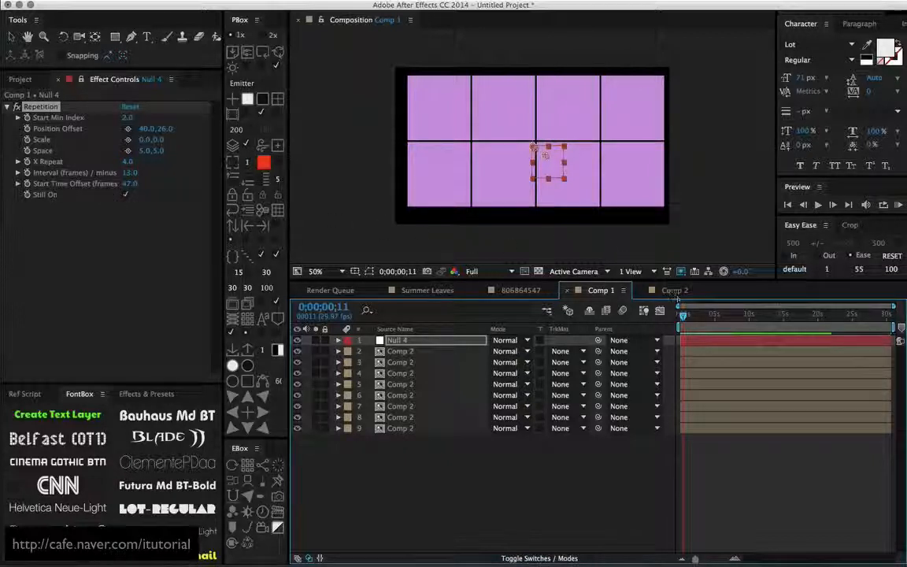
left_click_drag(683, 316, 680, 314)
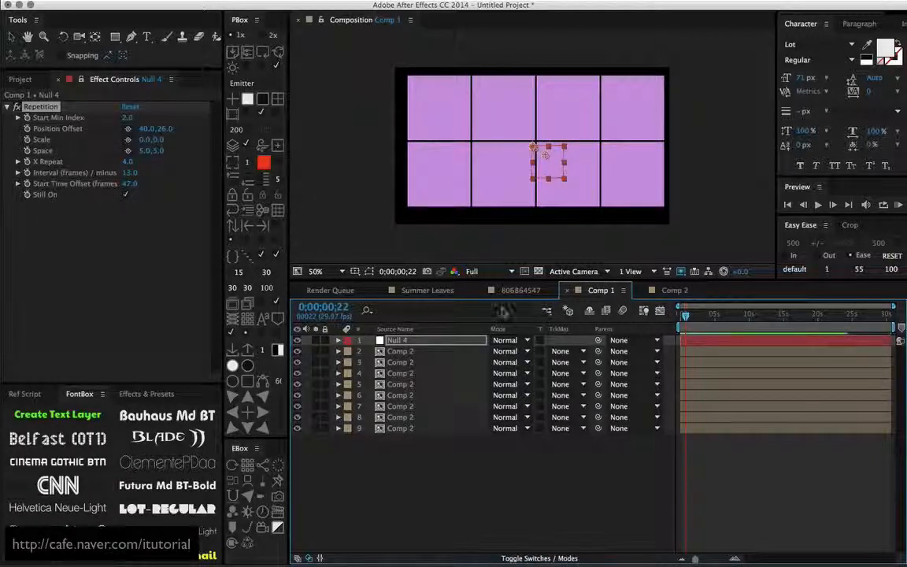
Scrub through the 806864547 composition to review the staggered playback of its repeated clips.
left_click(519, 290)
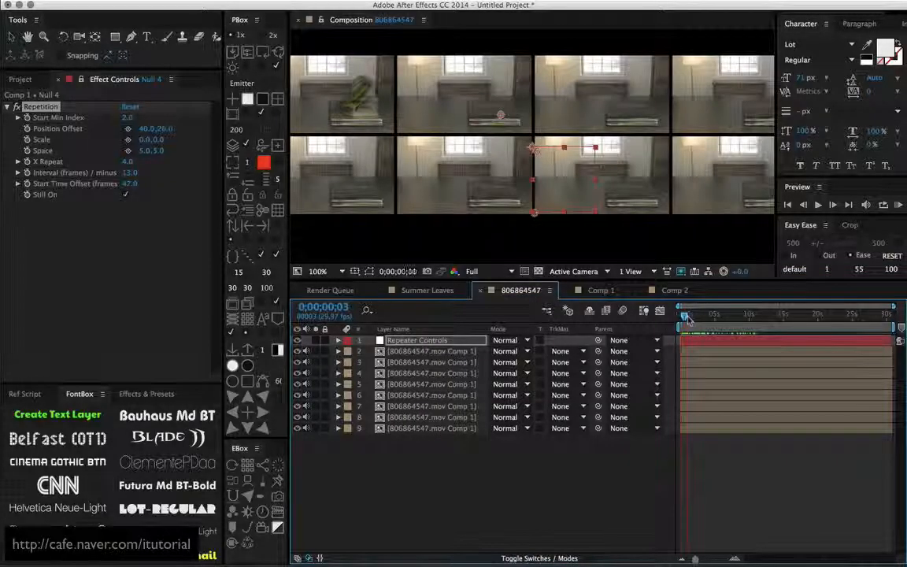
left_click_drag(684, 317, 724, 319)
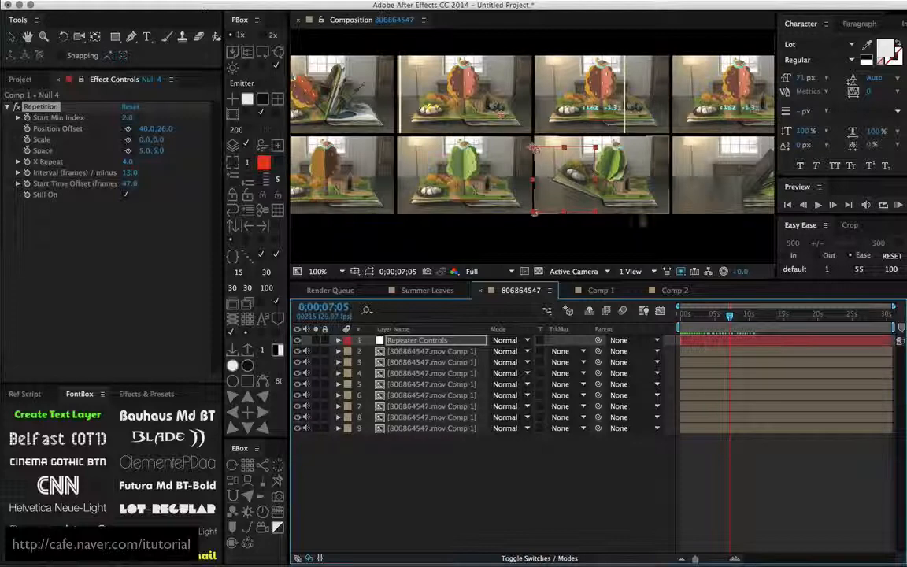
left_click(707, 316)
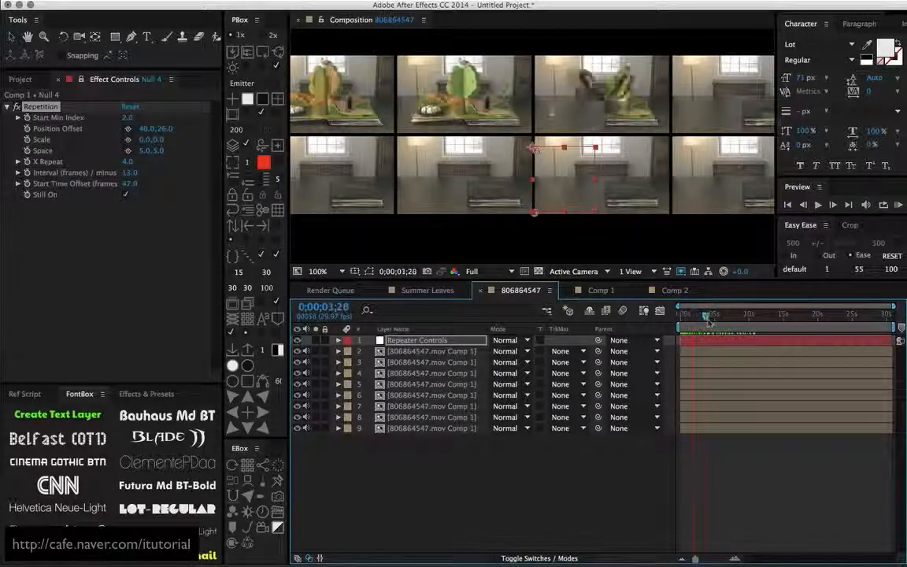
left_click_drag(706, 317, 714, 316)
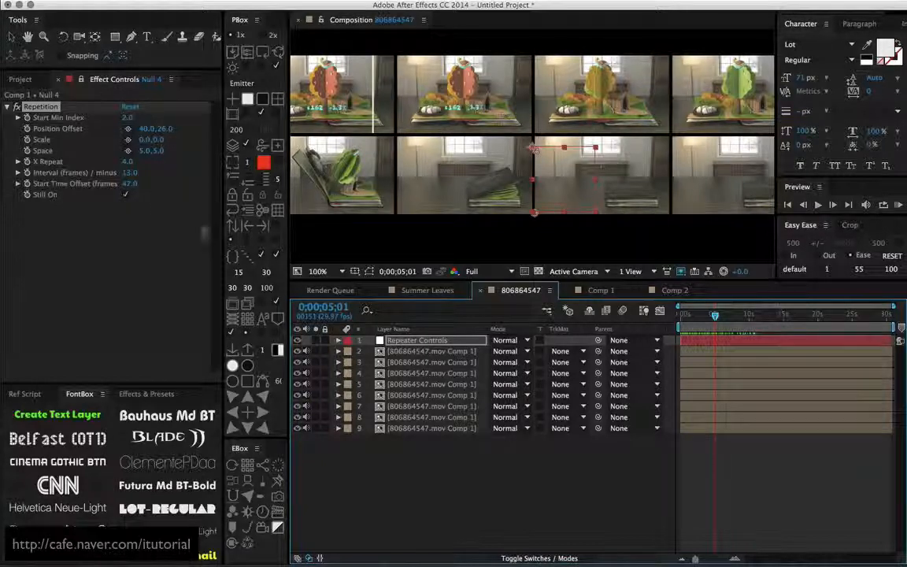
left_click(689, 317)
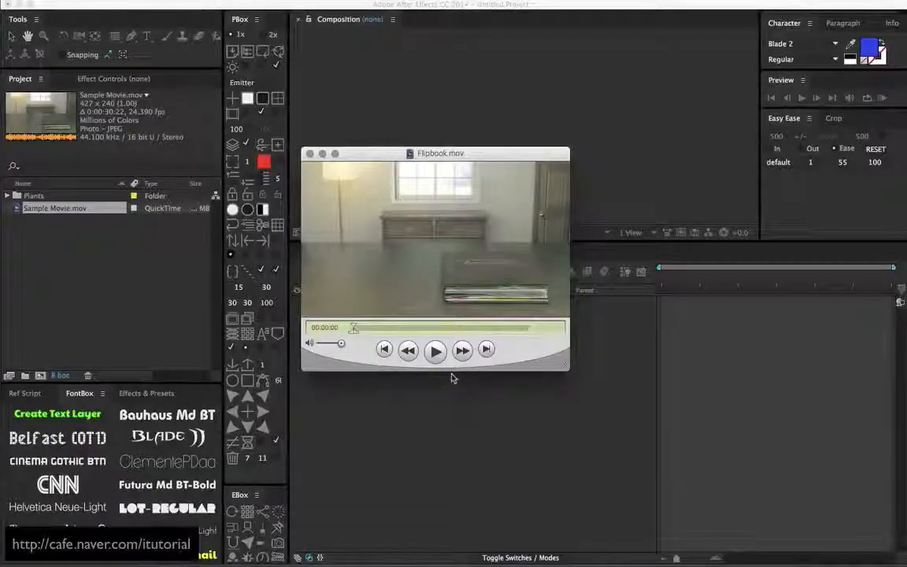
Return from the Flipbook.mov player to the After Effects project and enlarge the EBox panel.
left_click_drag(455, 154, 476, 156)
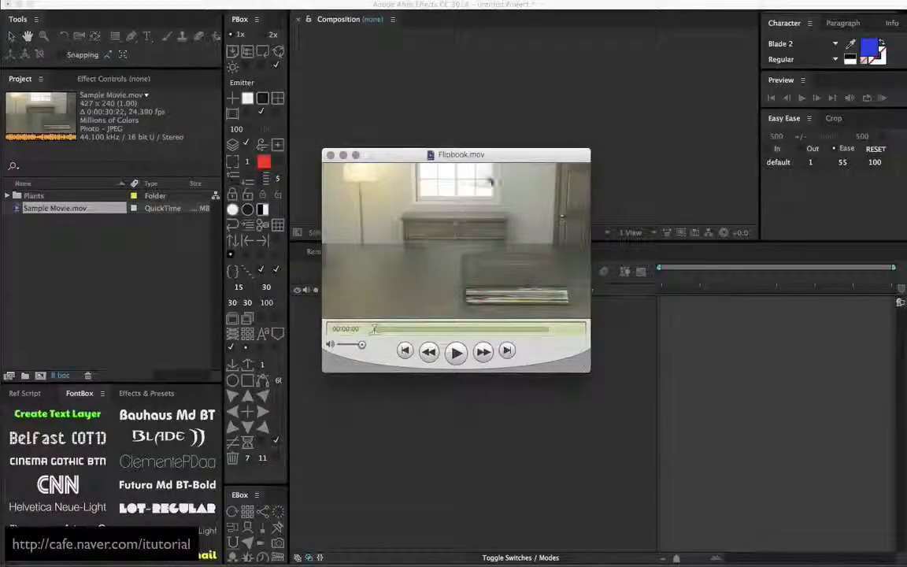
left_click(314, 455)
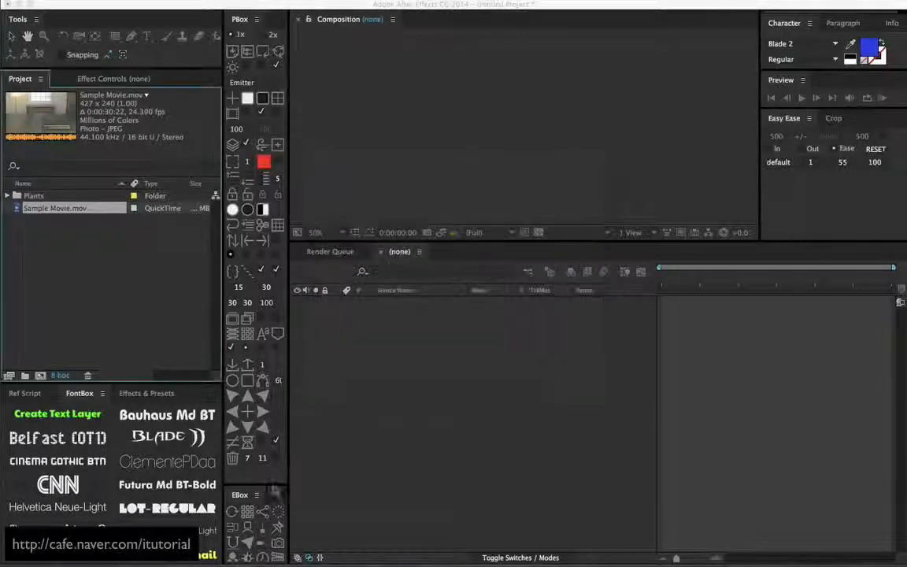
left_click_drag(269, 484, 270, 438)
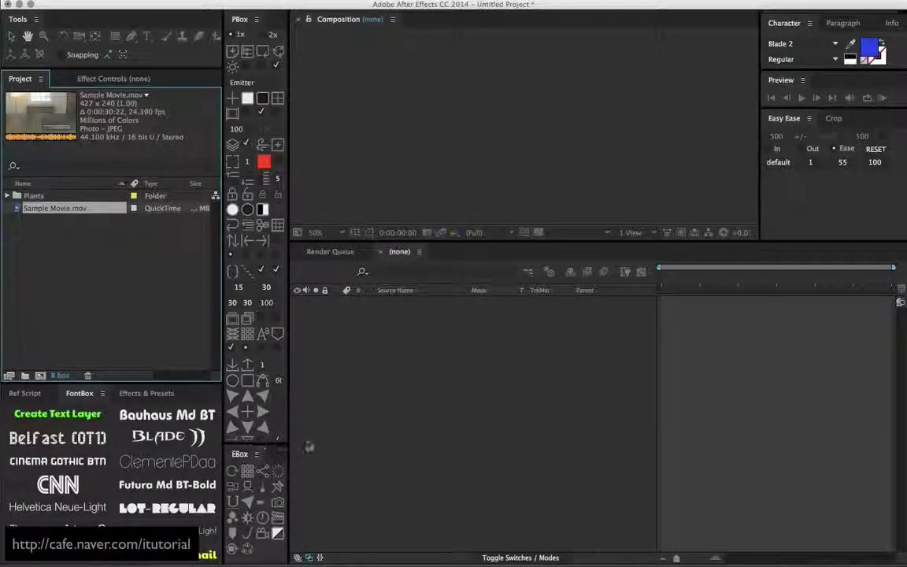
Switch to the Flipbook.mov player, play the reference clip, and scrub it from the start to about 2 seconds.
key("super+Tab")
key("super+shift+Tab")
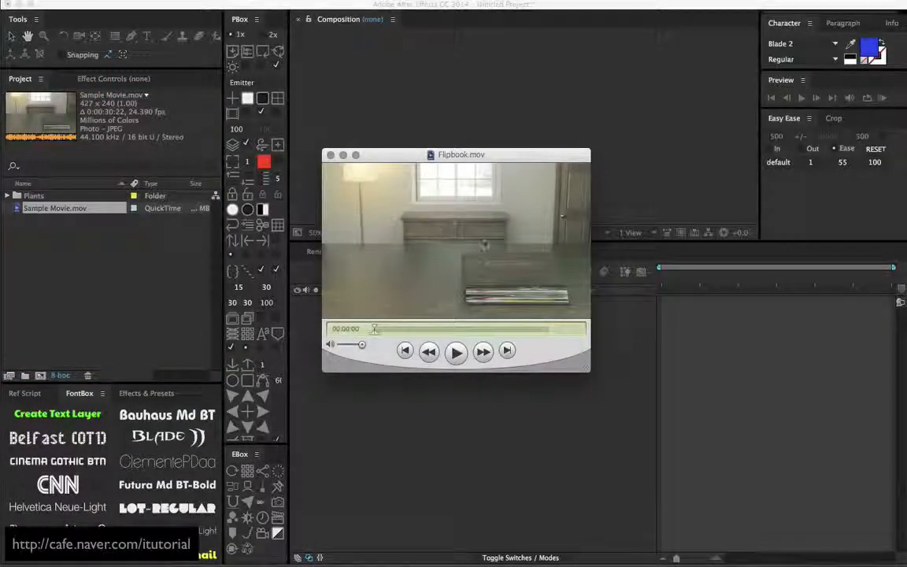
left_click(456, 354)
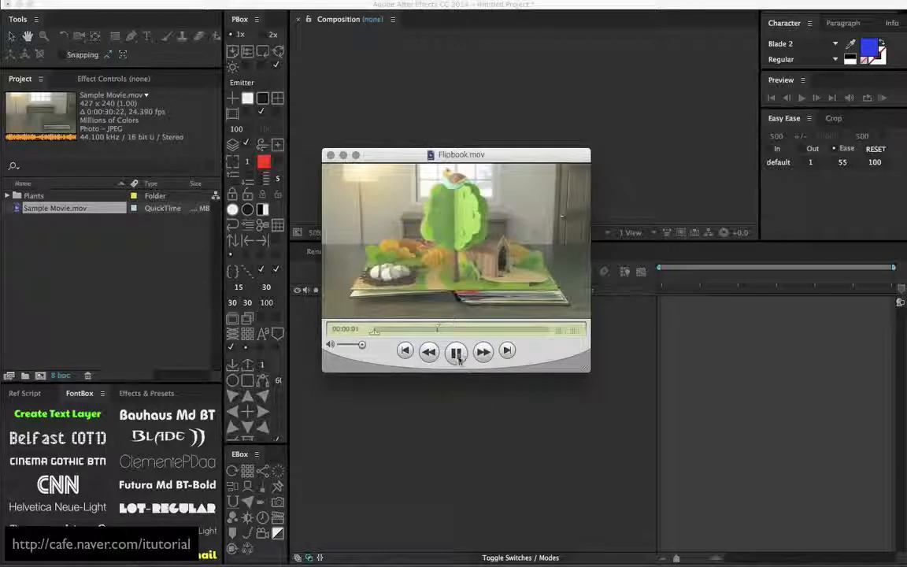
left_click(459, 356)
left_click(375, 330)
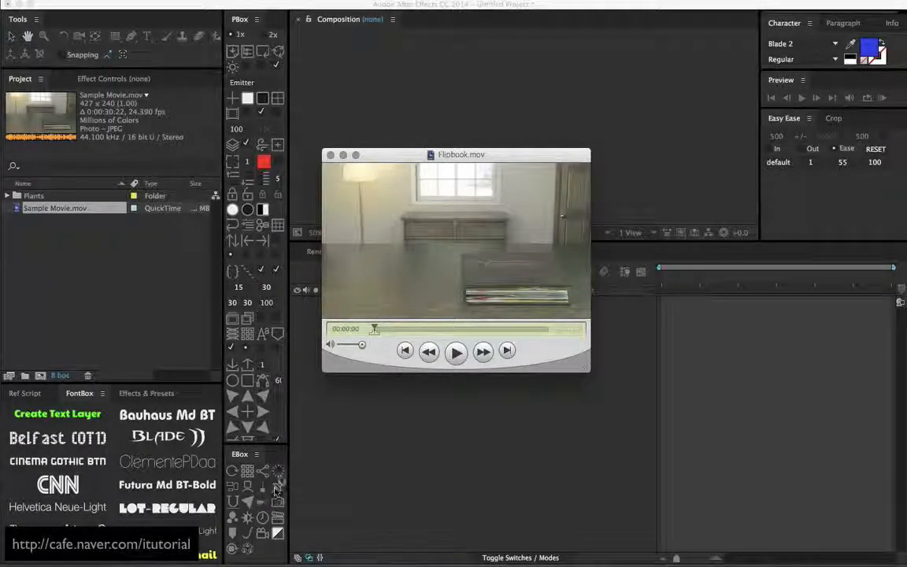
left_click_drag(375, 328, 456, 325)
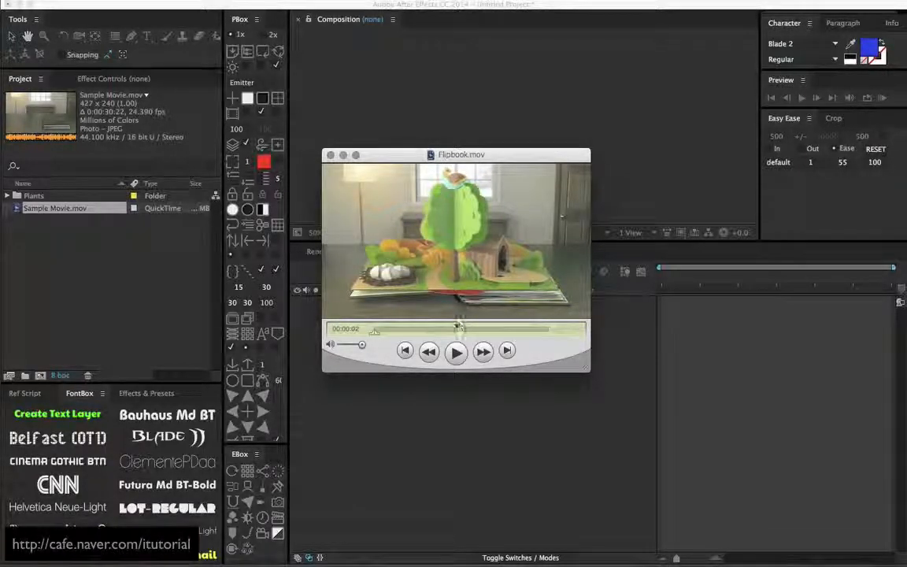
left_click_drag(462, 155, 478, 177)
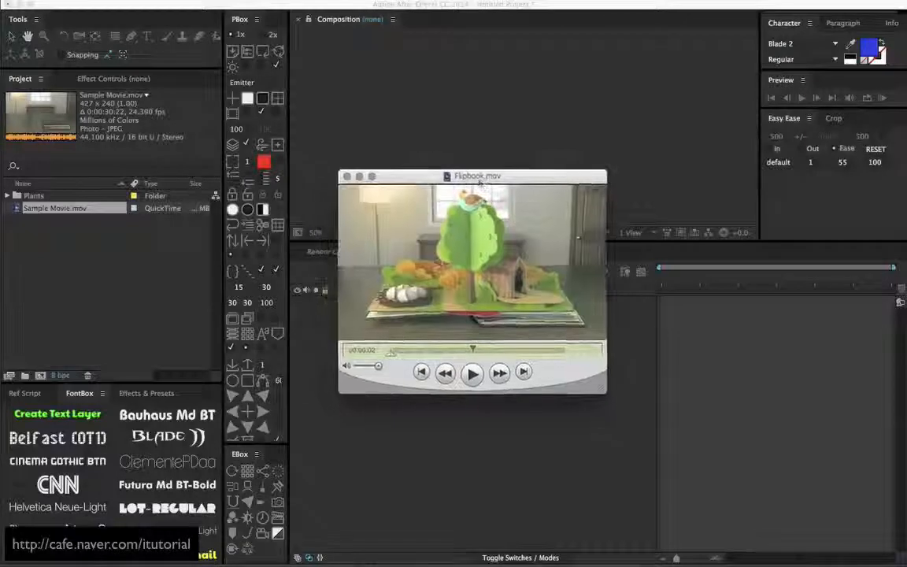
Return to the After Effects project and create a new composition from Sample Movie.mov, viewed at 100%.
left_click(128, 260)
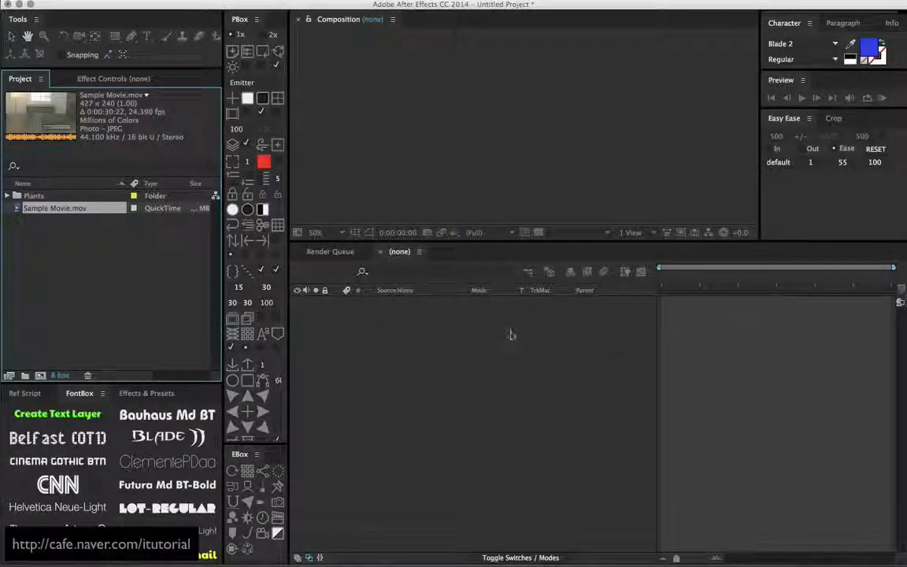
left_click_drag(71, 209, 55, 232)
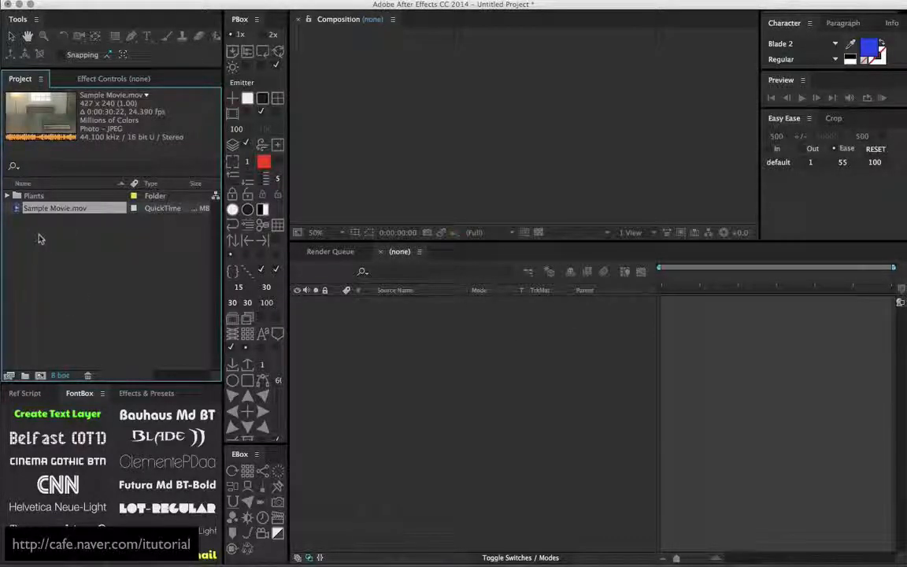
left_click(41, 239)
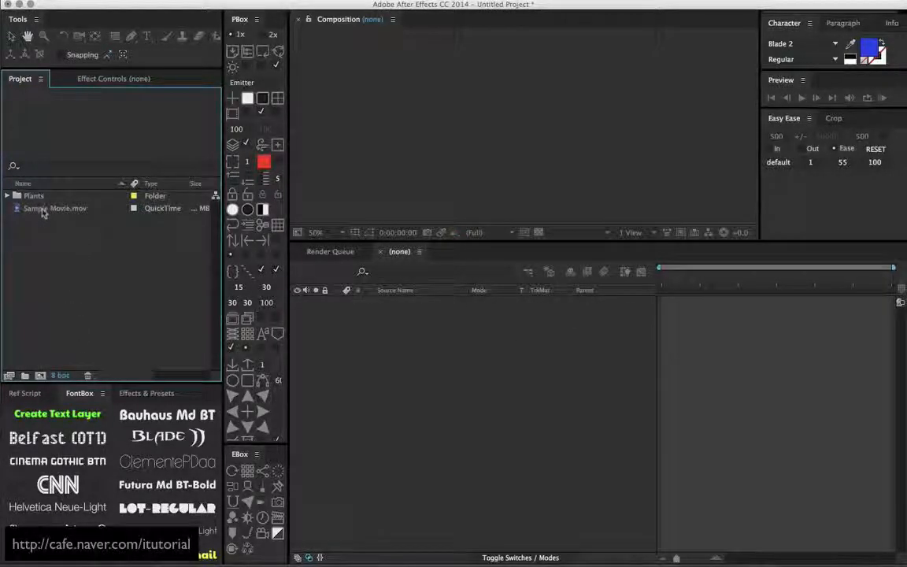
left_click(44, 210)
left_click(41, 373)
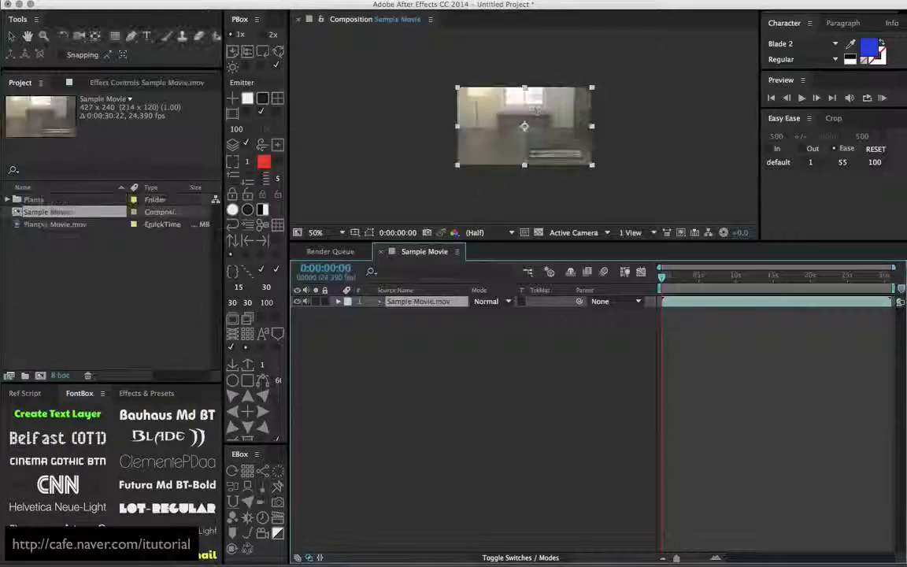
scroll(536, 199, "up", 1)
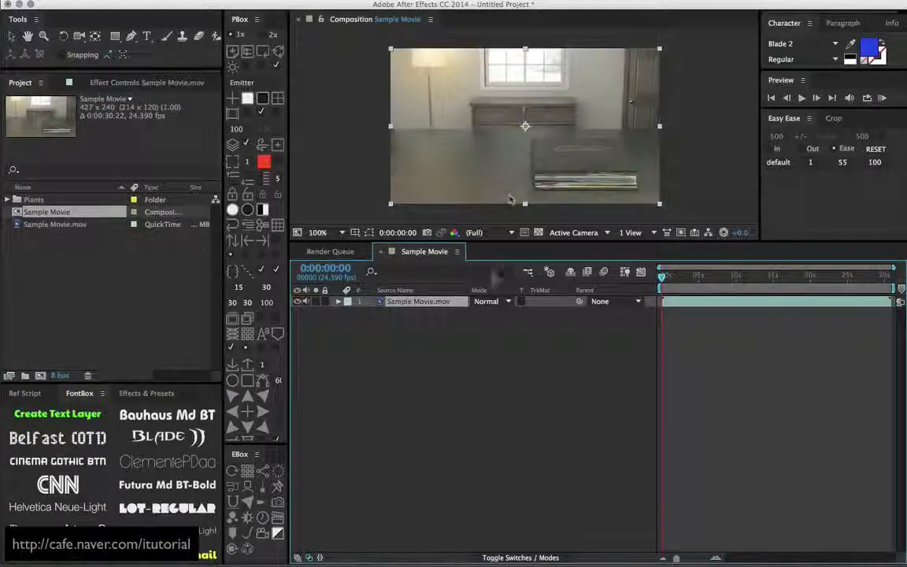
Duplicate the Sample Movie.mov layer seven times to get eight stacked copies.
left_click(415, 324)
left_click(453, 305)
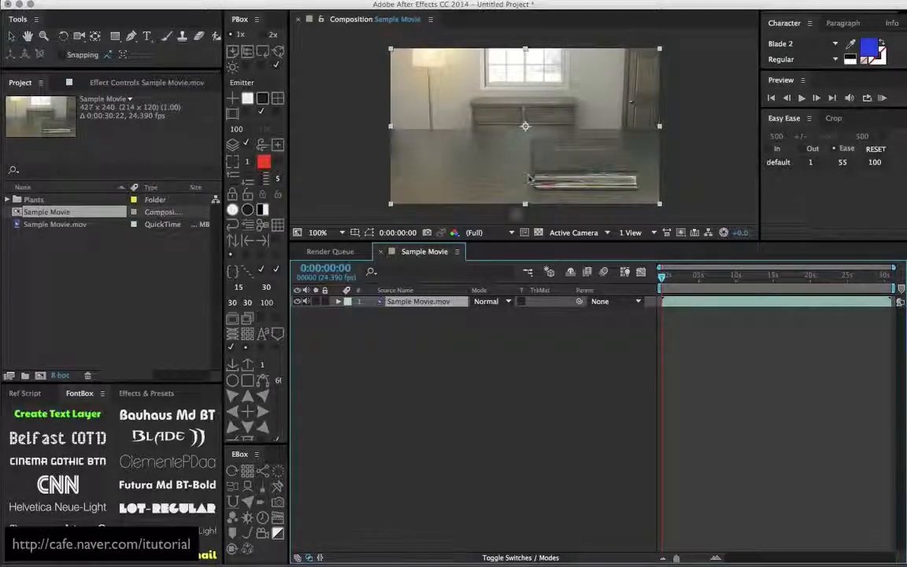
key("super+d")
key("super+d")
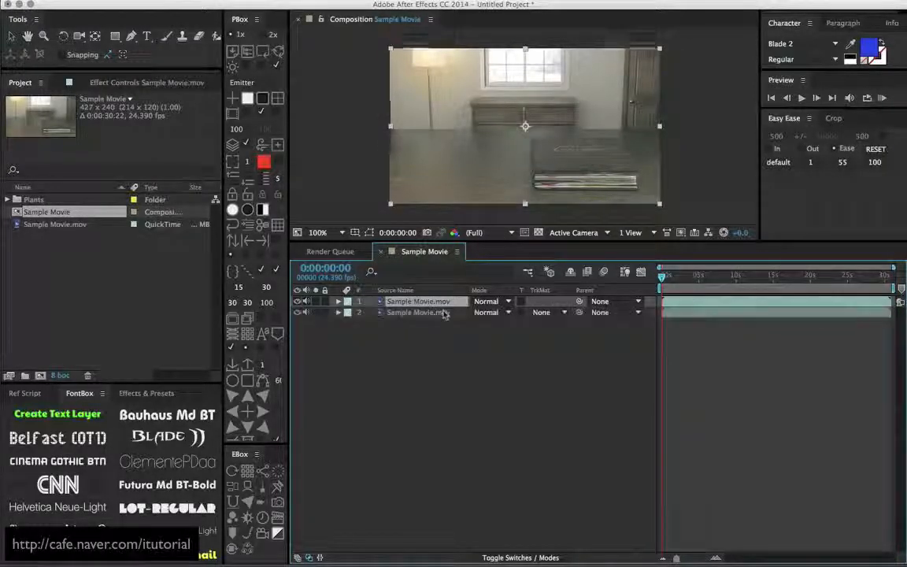
key("super+d")
key("super+d")
key("super+d")
key("super+d")
key("super+d")
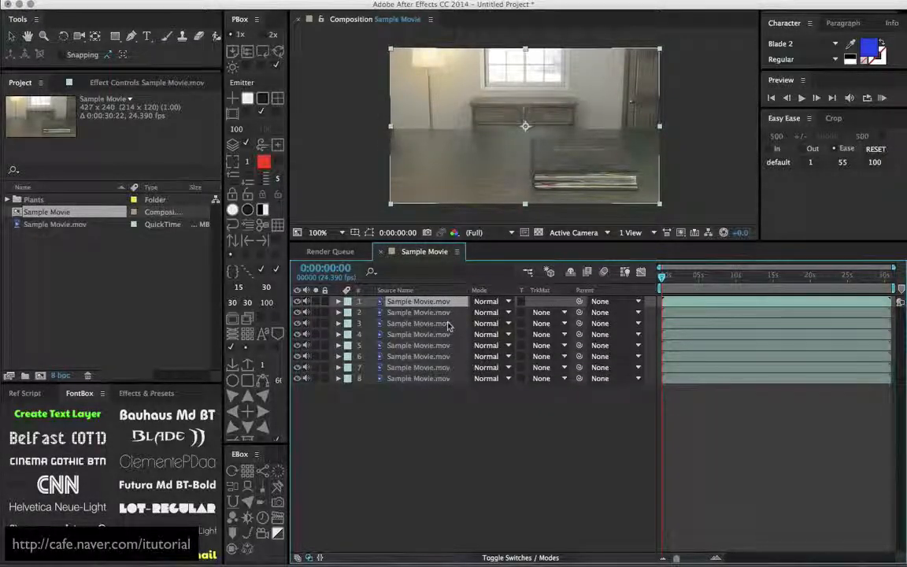
Apply EBox Repetition to all eight Sample Movie.mov layers, collapse their keyframes, and select the Null 1 controller.
key("super+a")
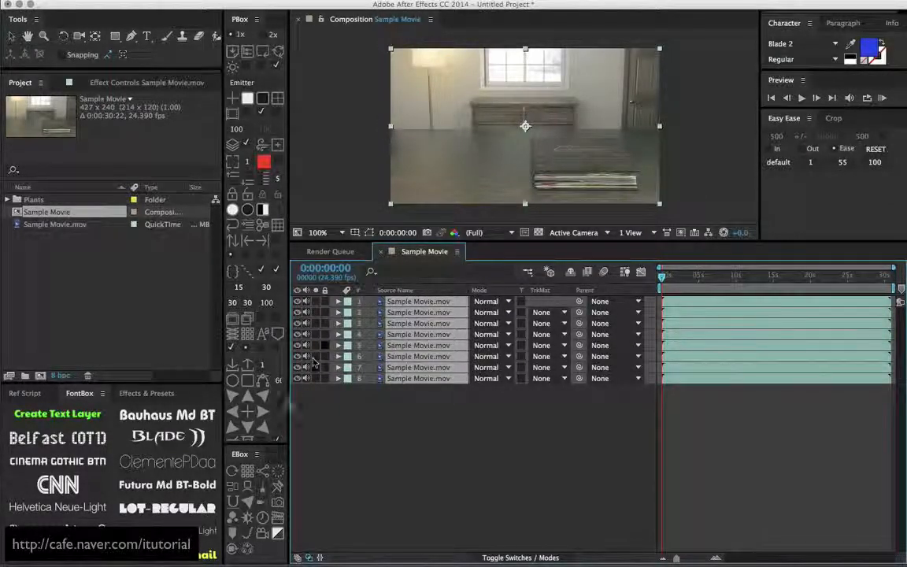
left_click(247, 471)
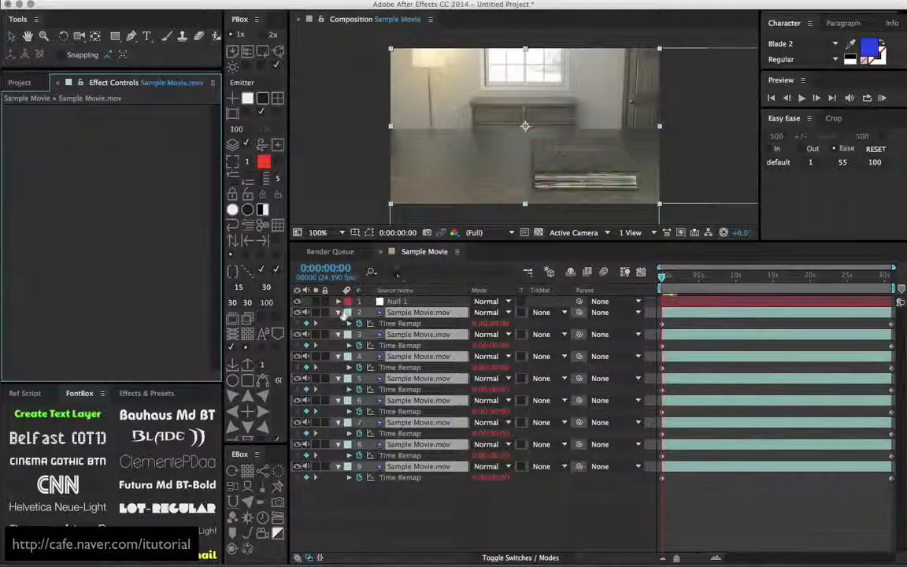
key("u")
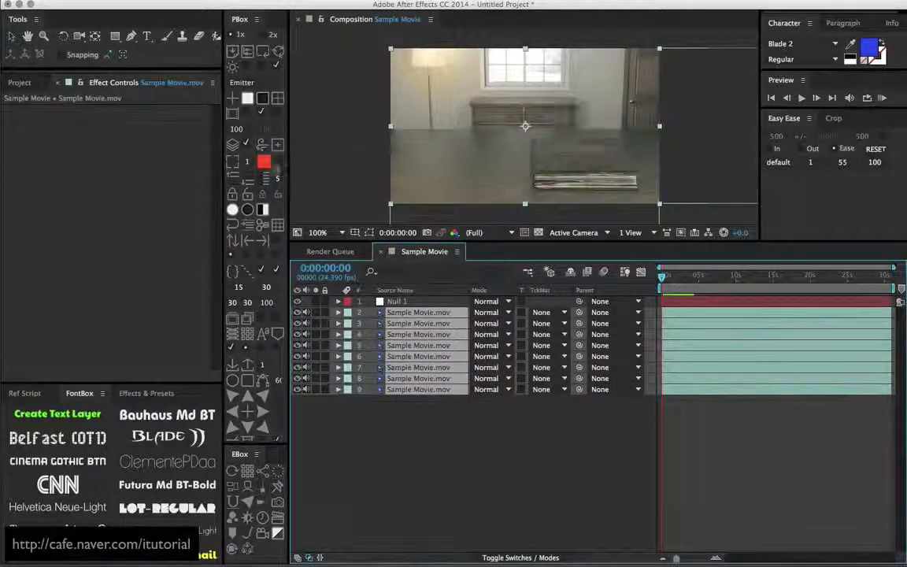
key("ctrl+Up")
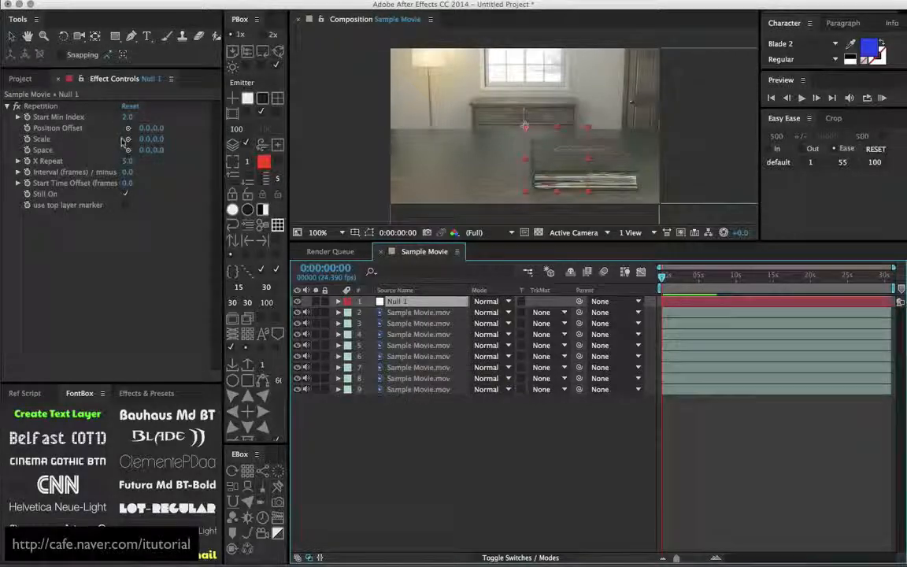
Set the Repetition Scale on Null 1 to -81, -72 to arrange the movie copies in a small grid.
left_click_drag(144, 142, 101, 149)
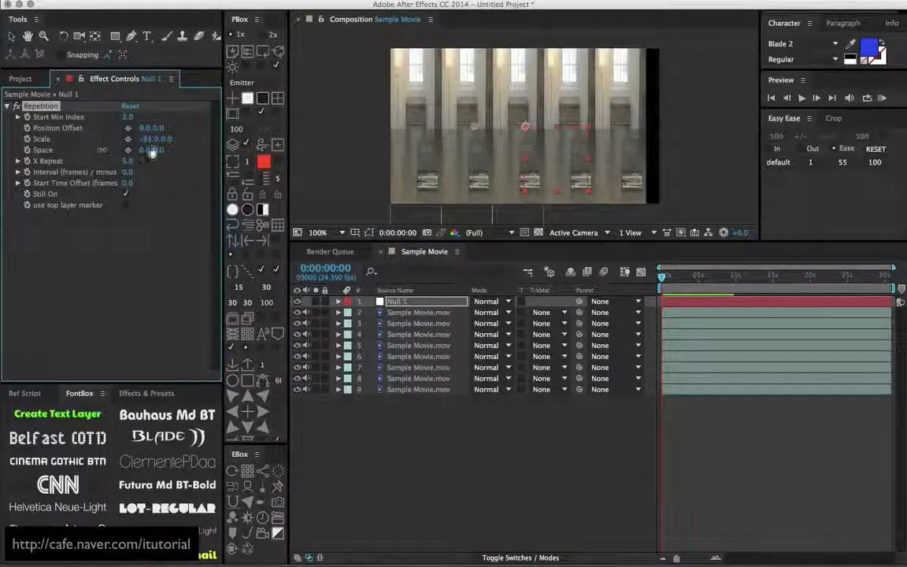
left_click_drag(162, 139, 137, 145)
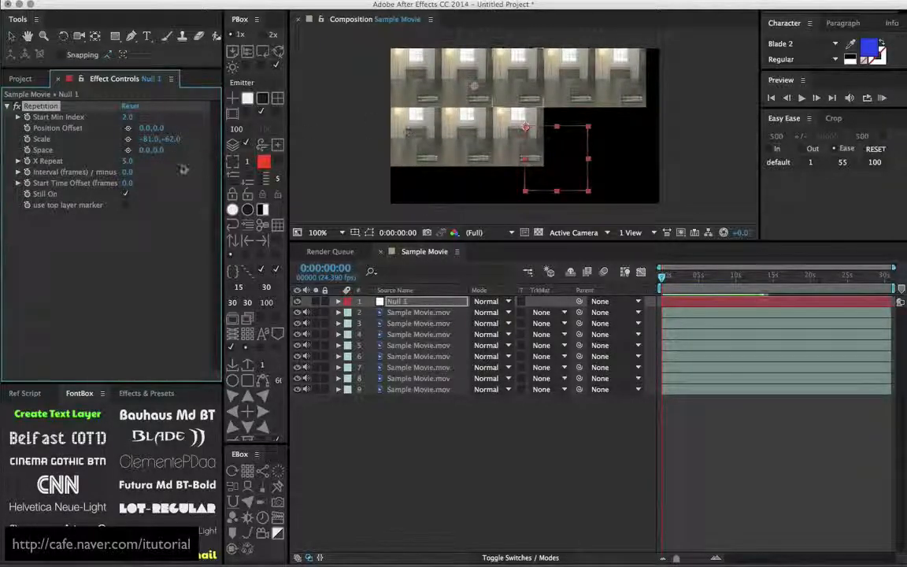
left_click_drag(171, 143, 150, 141)
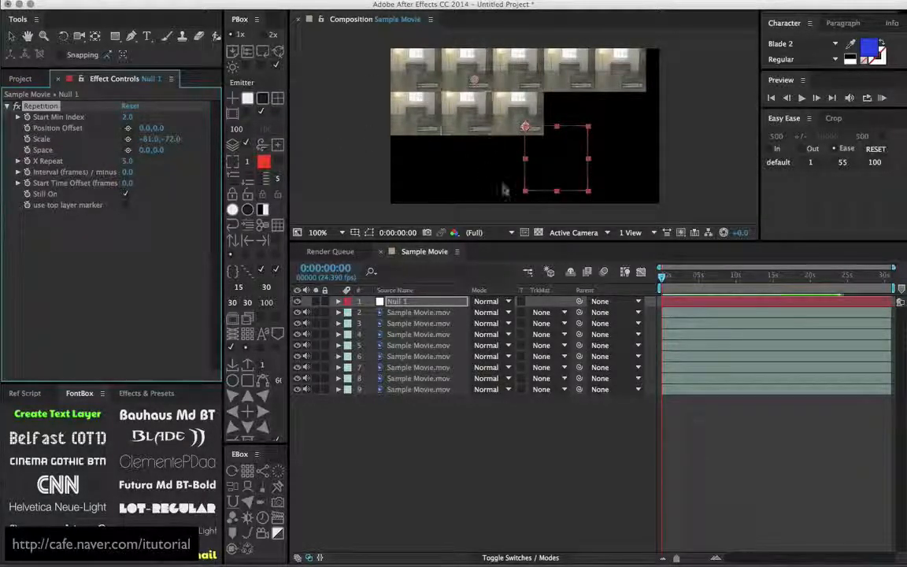
Turn Still On off temporarily, scrub the start of the timeline to compare playback, and turn Still On back on.
left_click_drag(662, 276, 631, 276)
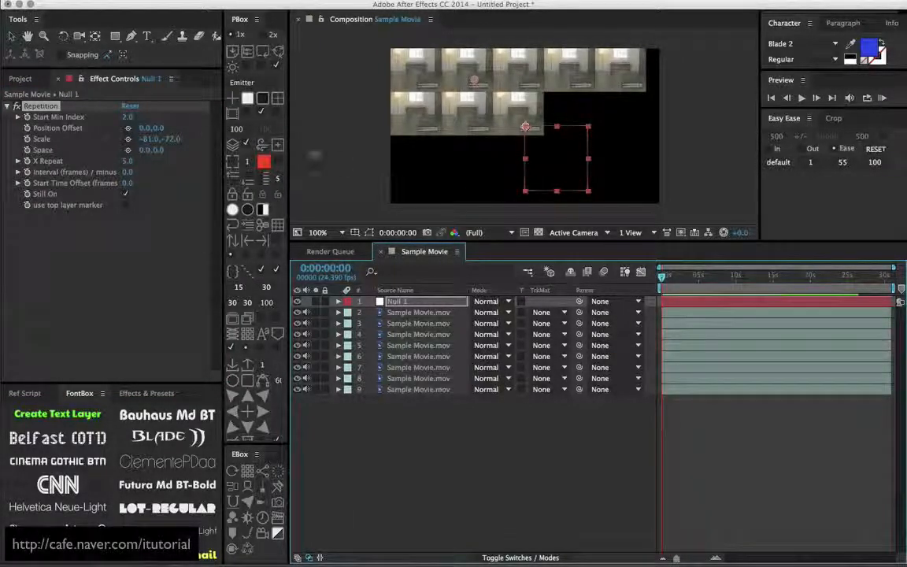
left_click(124, 194)
mouse_move(667, 280)
left_mouse_down()
mouse_move(690, 281)
mouse_move(658, 281)
left_mouse_up()
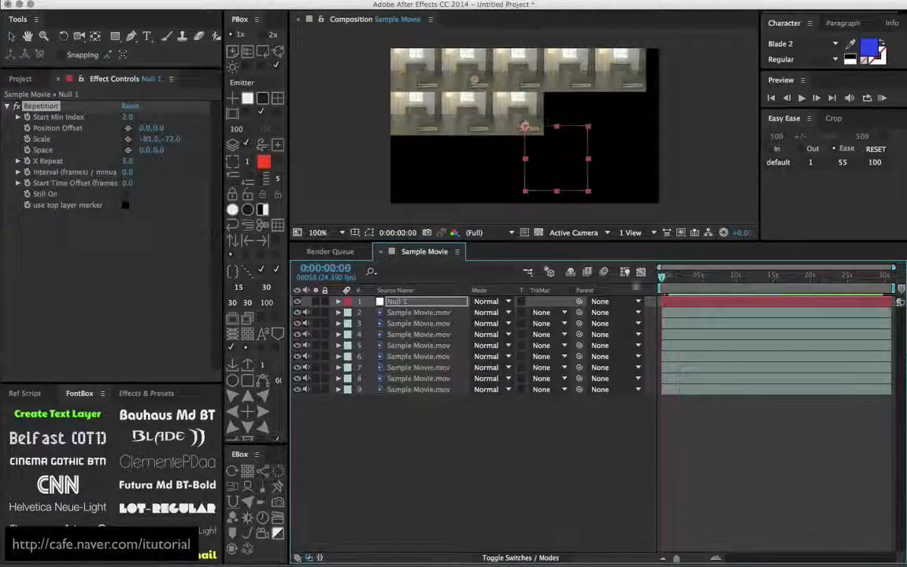
left_click(126, 194)
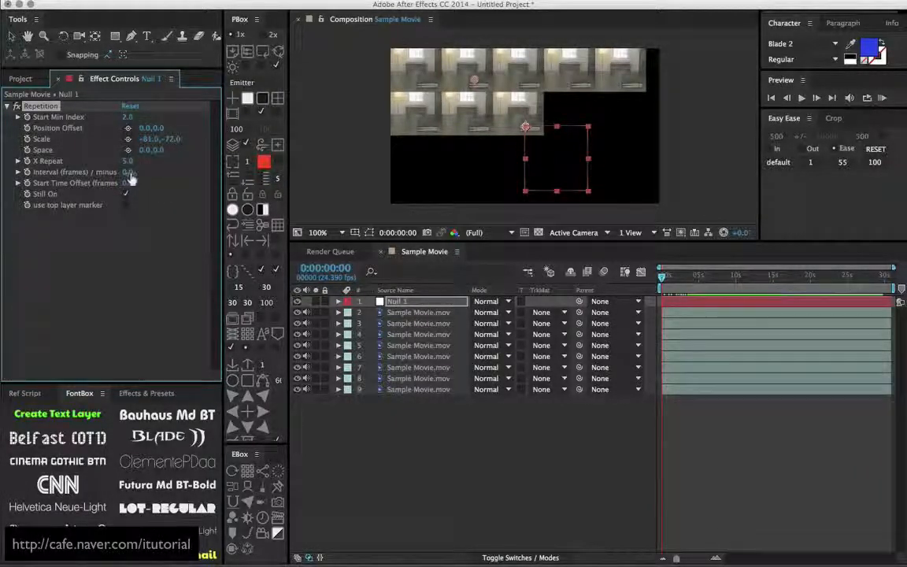
Set the Repetition Interval to 5 frames.
left_click(129, 172)
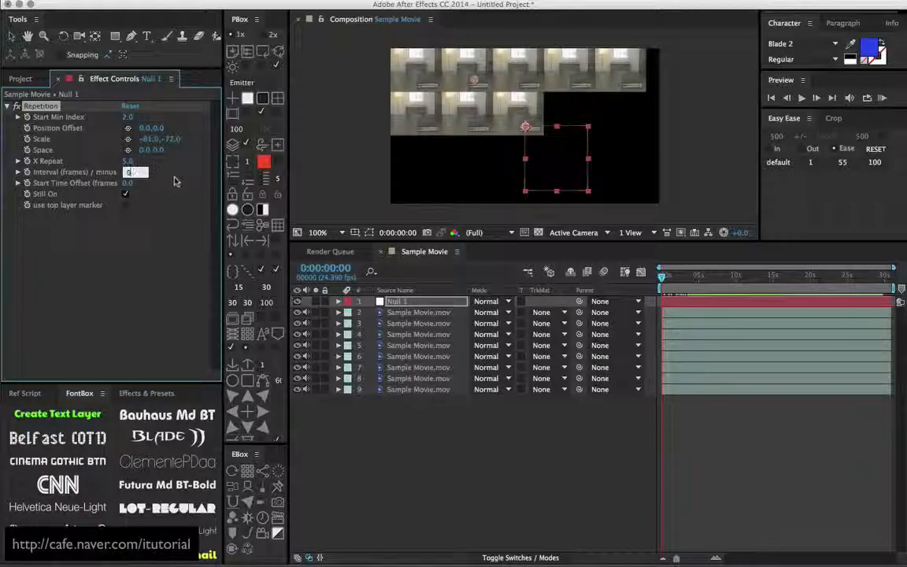
type("5")
key("Return")
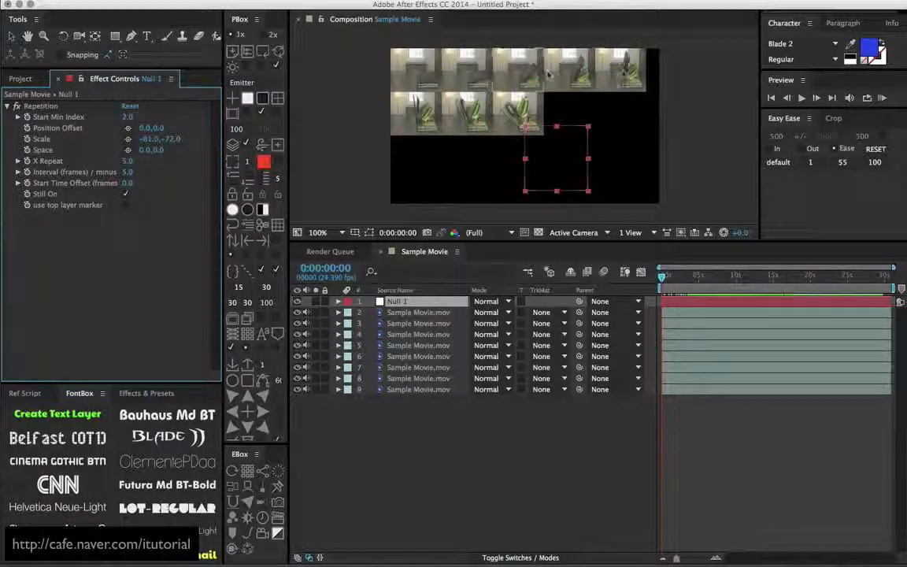
Scrub the start of the timeline and compare the first and last movie tiles in the grid.
mouse_move(664, 279)
left_mouse_down()
mouse_move(677, 280)
mouse_move(645, 279)
left_mouse_up()
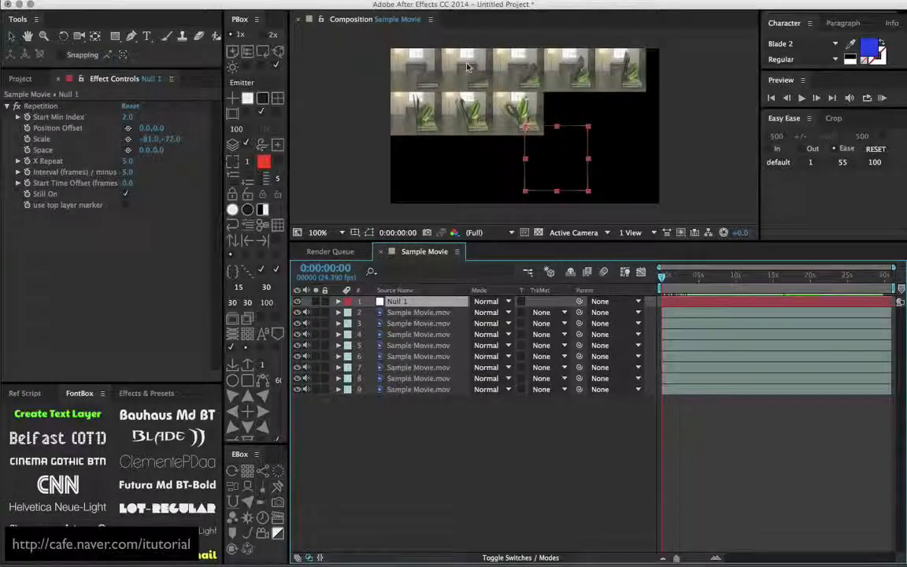
left_click(408, 68)
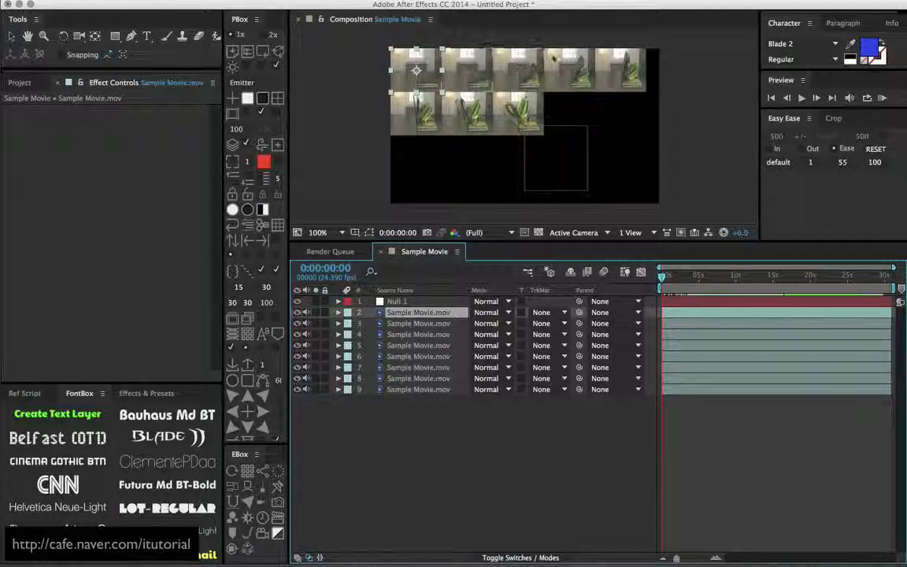
left_click(517, 112)
left_click_drag(665, 276, 682, 278)
left_click_drag(675, 282, 659, 281)
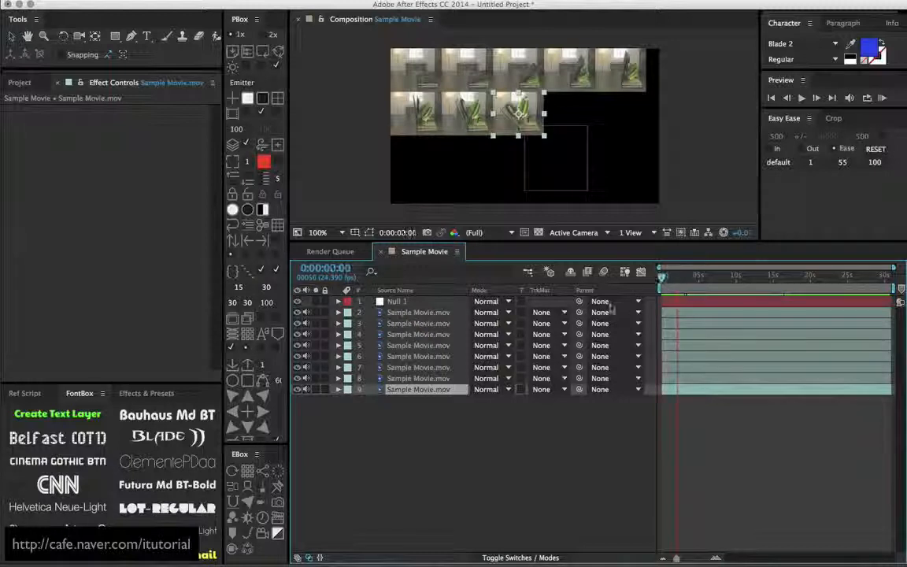
Keyframe Null 1's Still On as enabled at 0:00:02:04 and disabled at 0:00:02:05, and scrub across the change.
left_click(400, 303)
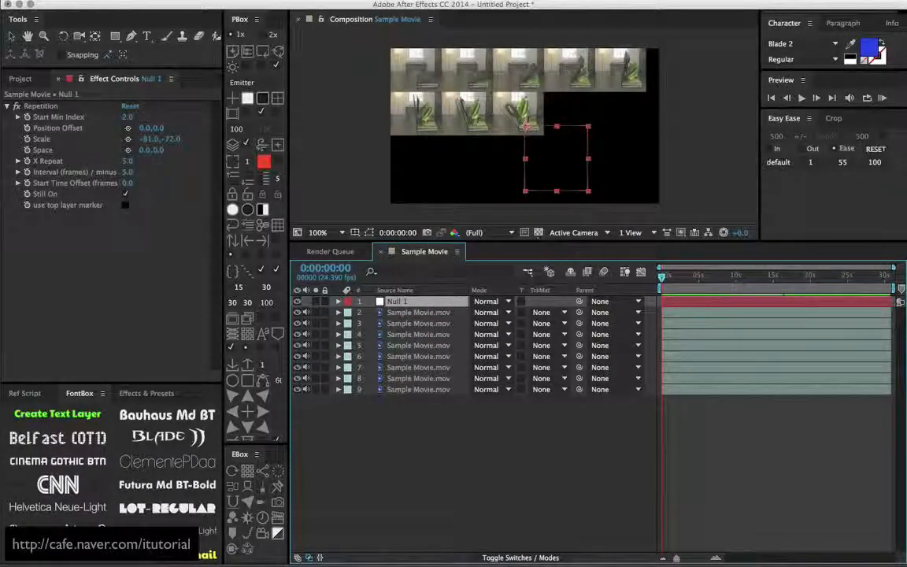
mouse_move(666, 280)
left_mouse_down()
mouse_move(723, 280)
mouse_move(676, 278)
left_mouse_up()
left_click_drag(892, 267, 699, 267)
left_click(765, 277)
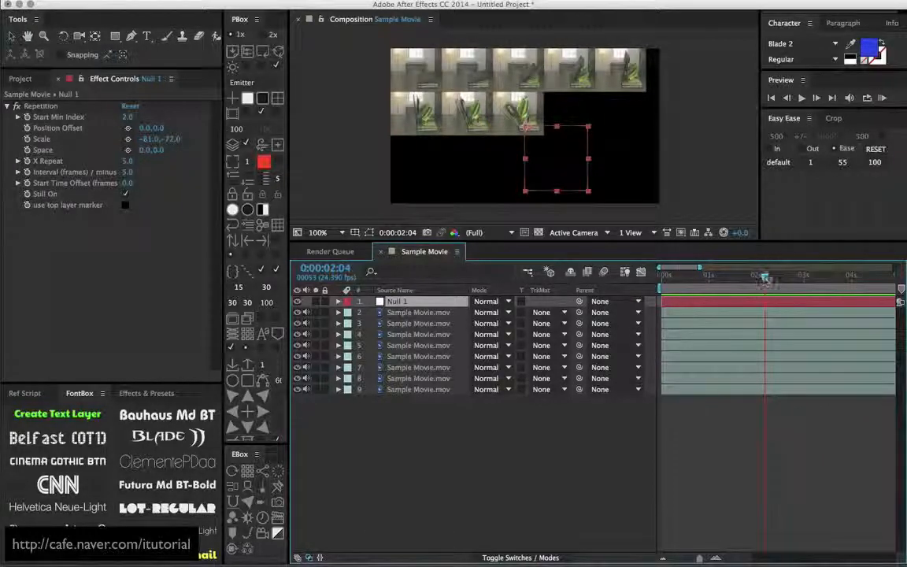
left_click(28, 198)
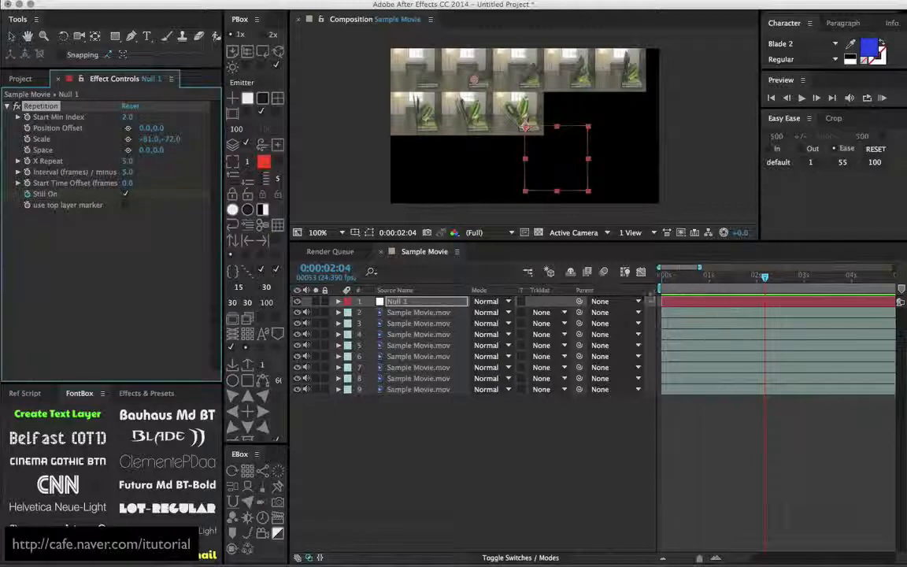
key("Page_Down")
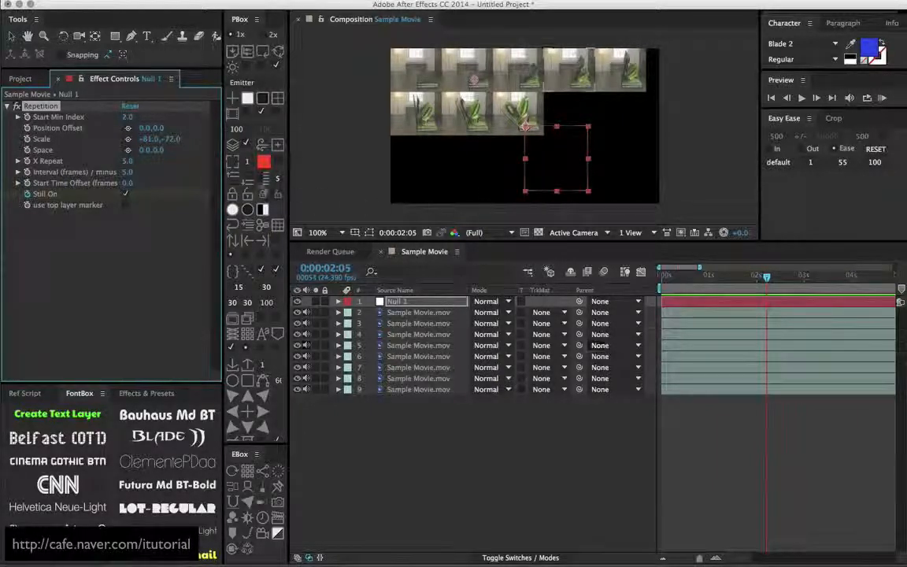
left_click(126, 195)
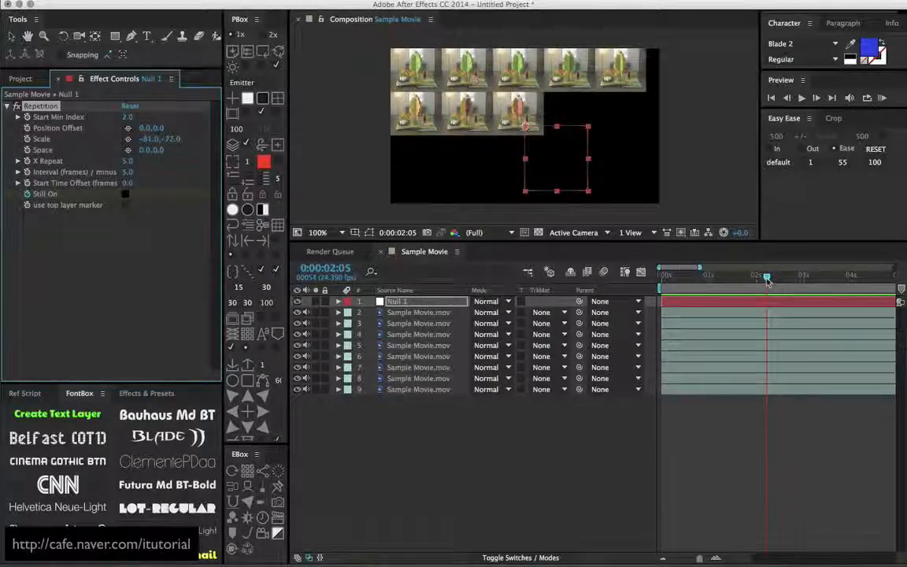
left_click_drag(766, 280, 760, 279)
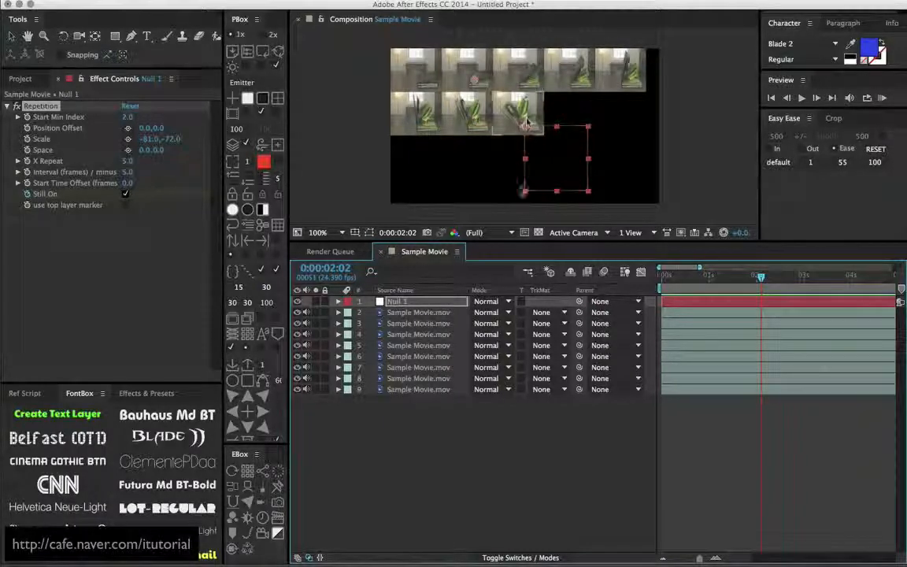
Switch to the QuickTime player, scrub Flipbook.mov backward to study its page-turn timing, and return to After Effects.
key("super+Tab")
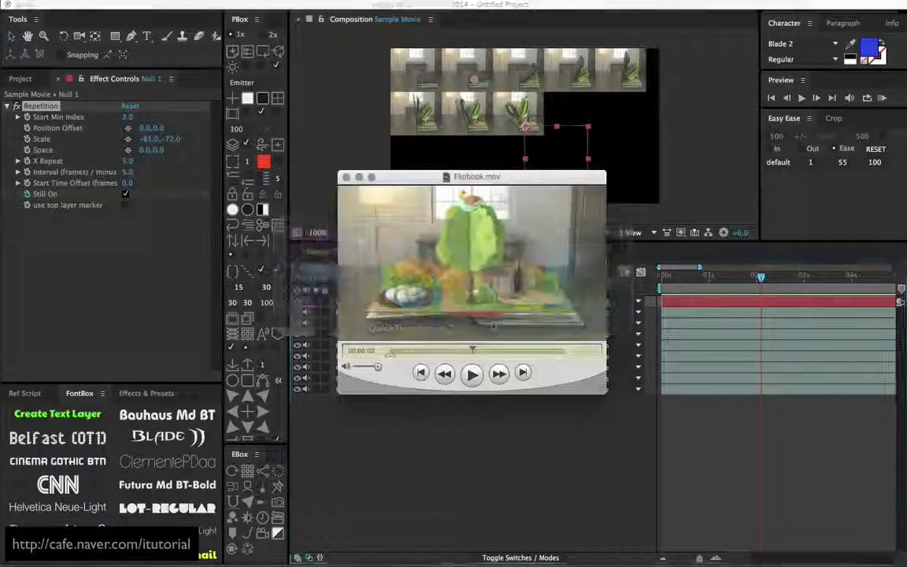
left_click_drag(473, 351, 437, 351)
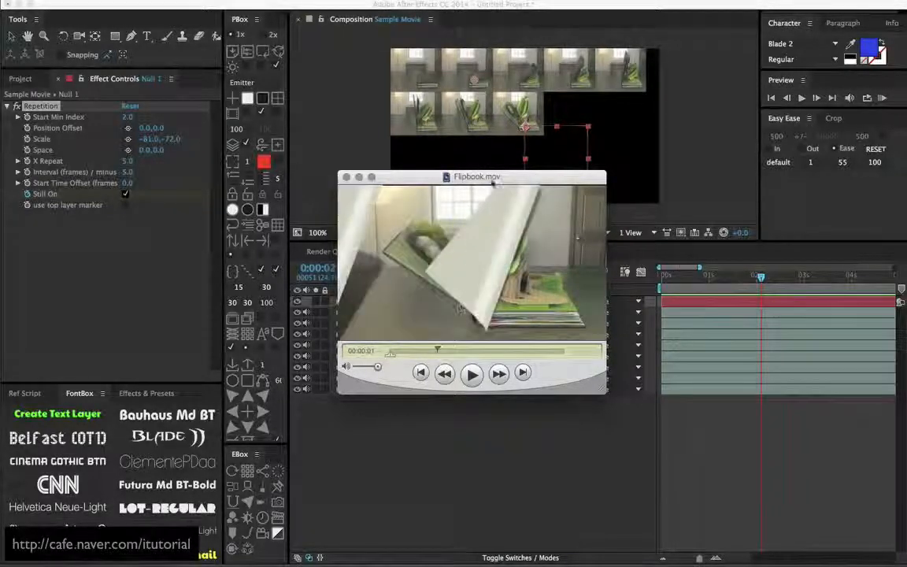
left_click_drag(493, 179, 494, 189)
left_click(160, 261)
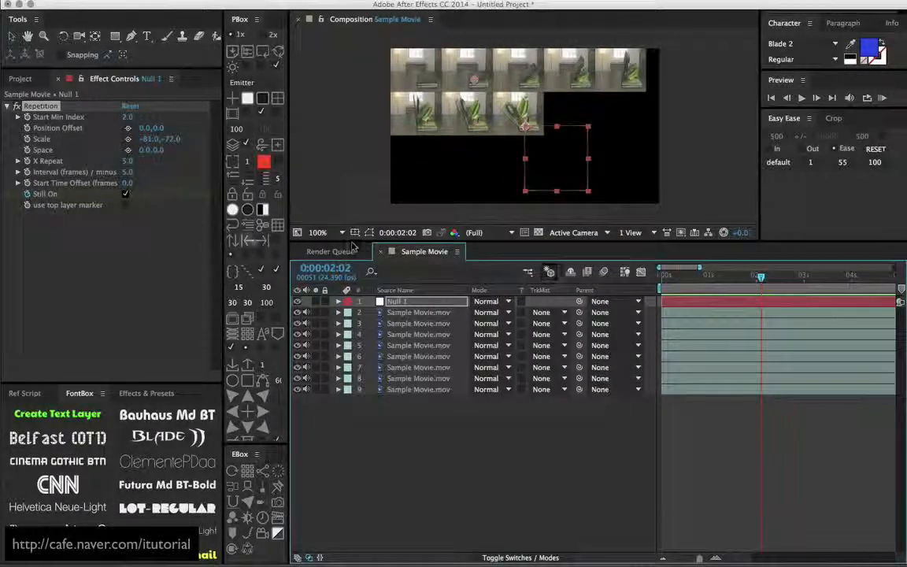
Remove the Still On keyframes from Null 1's Repetition effect and move the current time to 0:00:01:05.
left_click(27, 195)
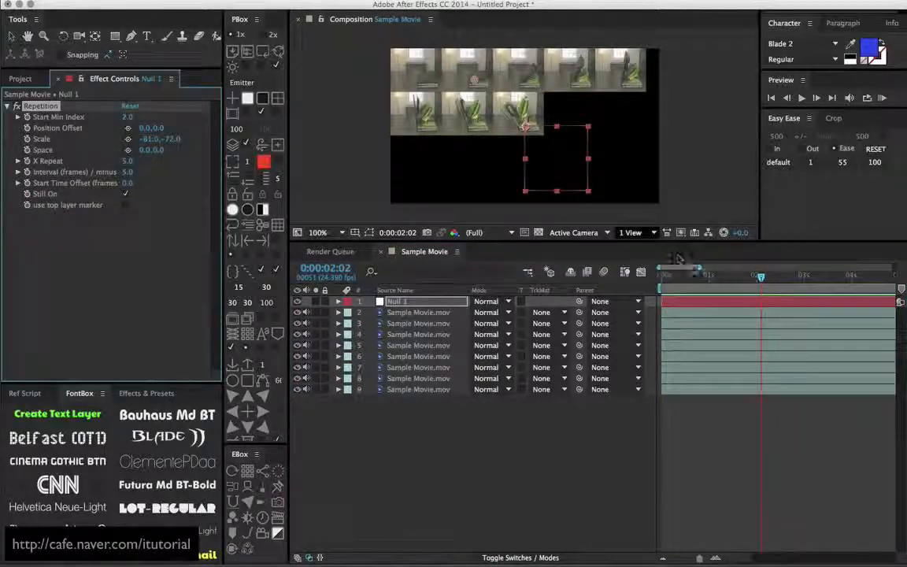
left_click_drag(760, 278, 726, 285)
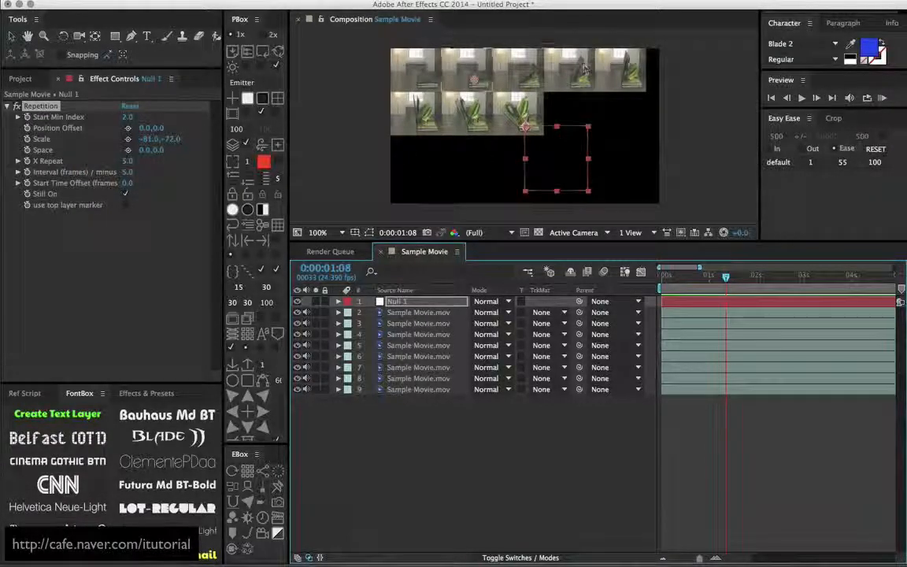
left_click_drag(724, 279, 719, 277)
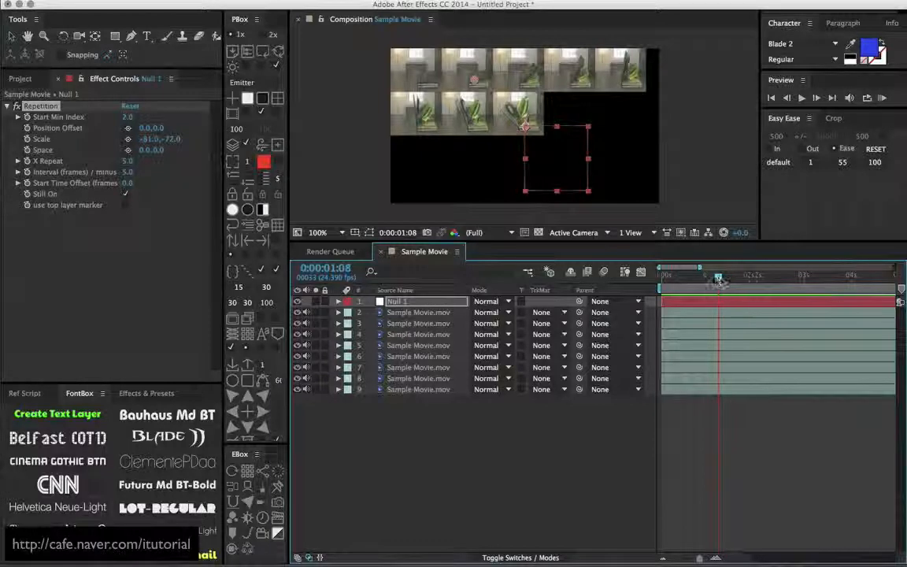
Add a layer marker to the bottom Sample Movie layer (layer 9) at 0:00:01:05, and deselect the layer.
left_click(423, 389)
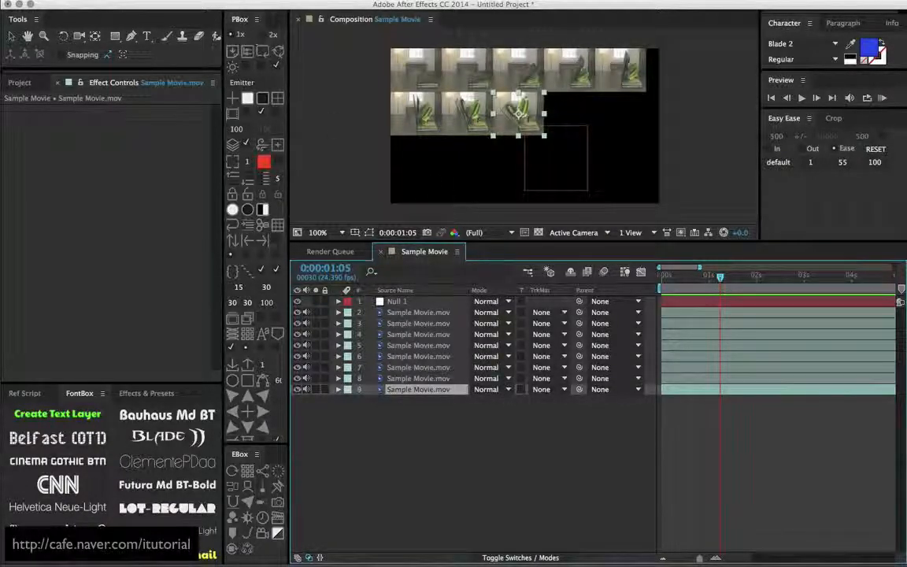
left_click(212, 1)
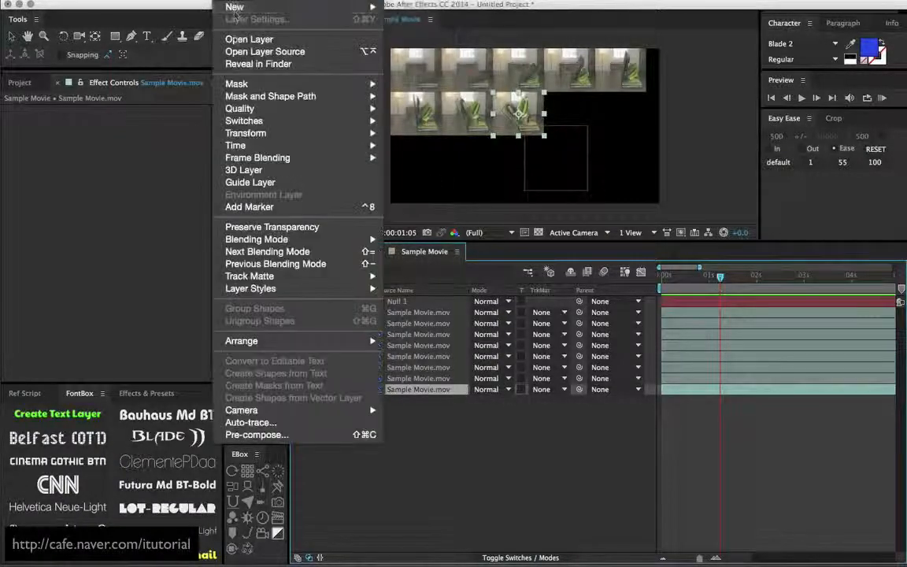
left_click(249, 207)
left_click(720, 400)
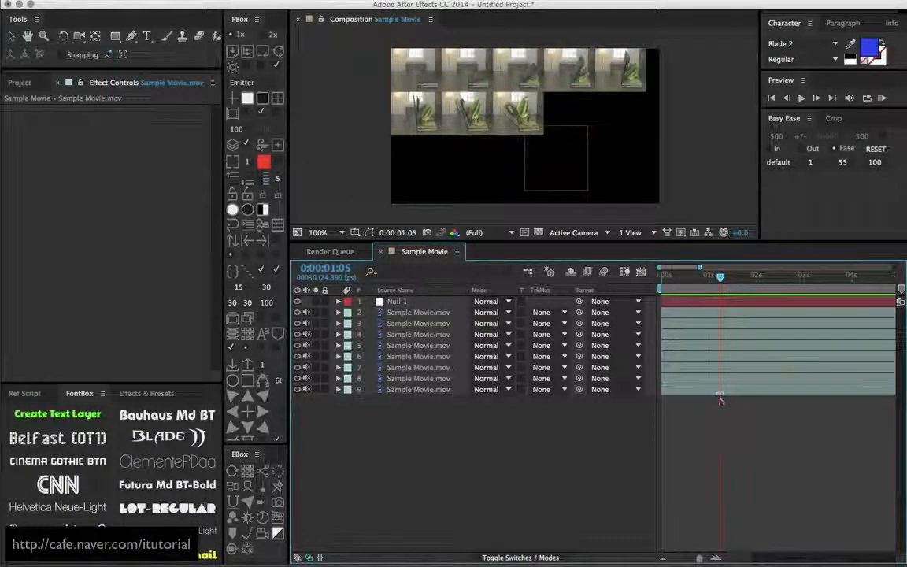
Scrub back and forth across the layer 9 marker and compare the movie tiles in the grid.
left_click_drag(734, 284, 712, 283)
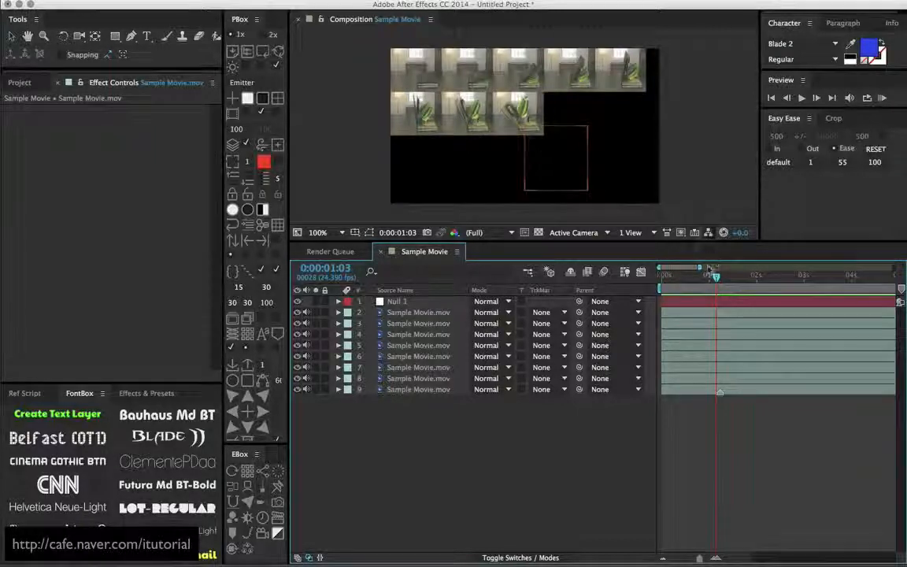
mouse_move(716, 279)
left_mouse_down()
mouse_move(734, 279)
mouse_move(719, 277)
left_mouse_up()
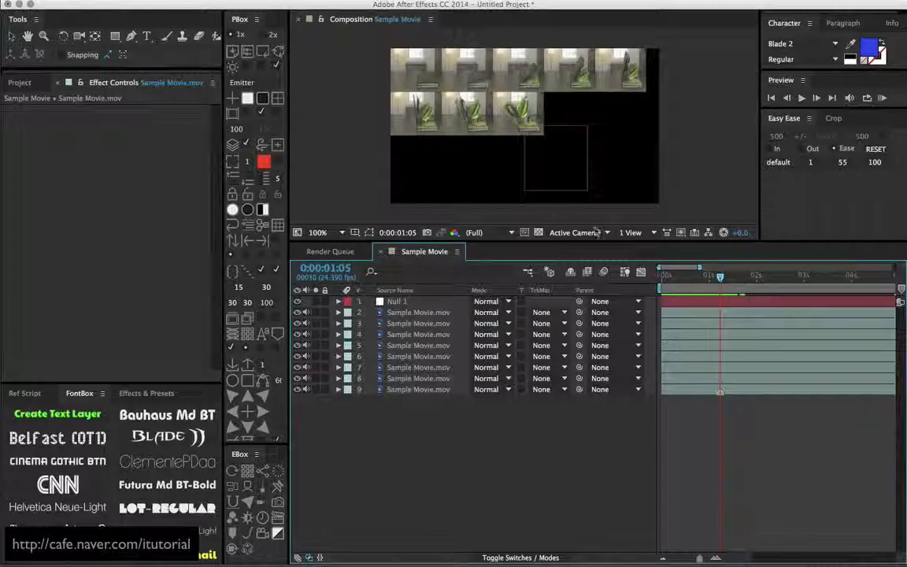
left_click_drag(711, 278, 724, 277)
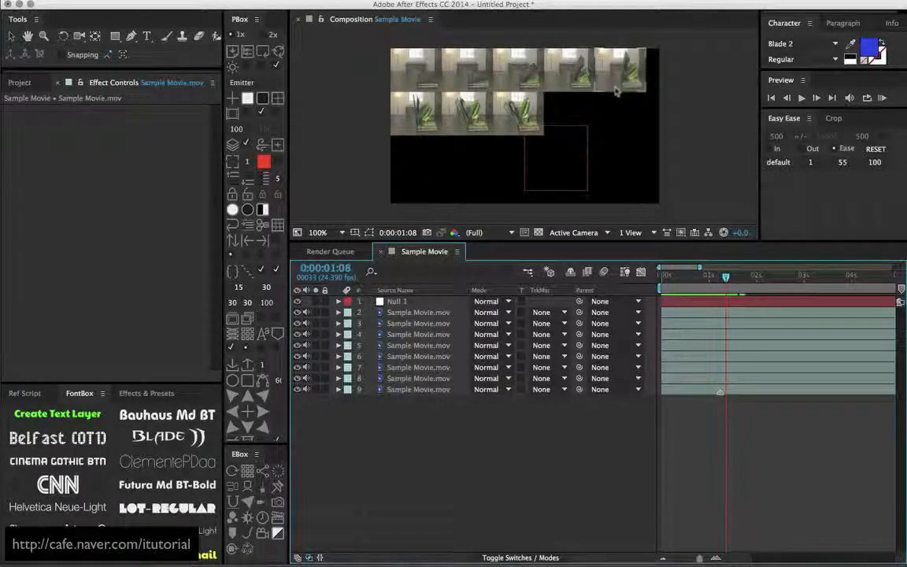
Select the Null 1 layer to bring up its Repetition effect settings.
left_click(411, 302)
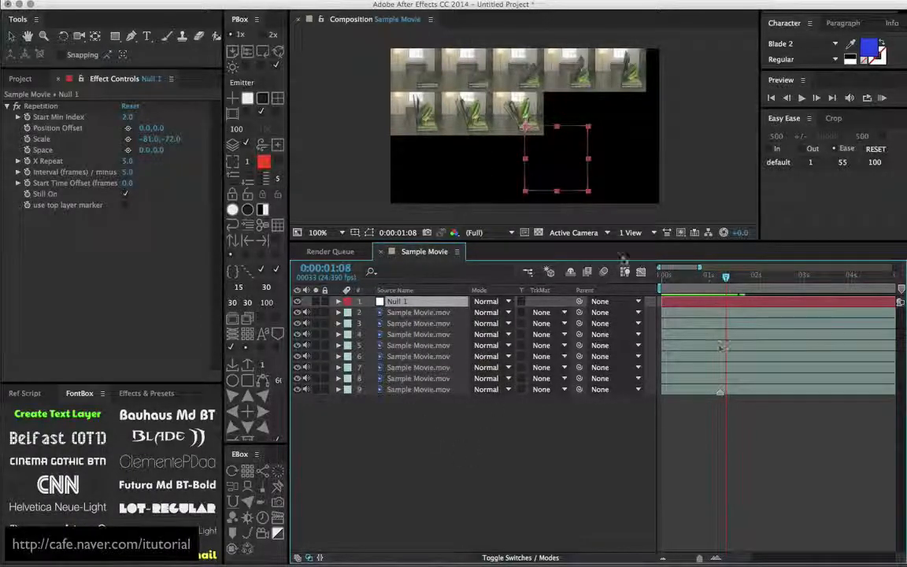
Set the Repetition effect's frame interval to 10 and preview the copies at an earlier frame.
left_click(174, 214)
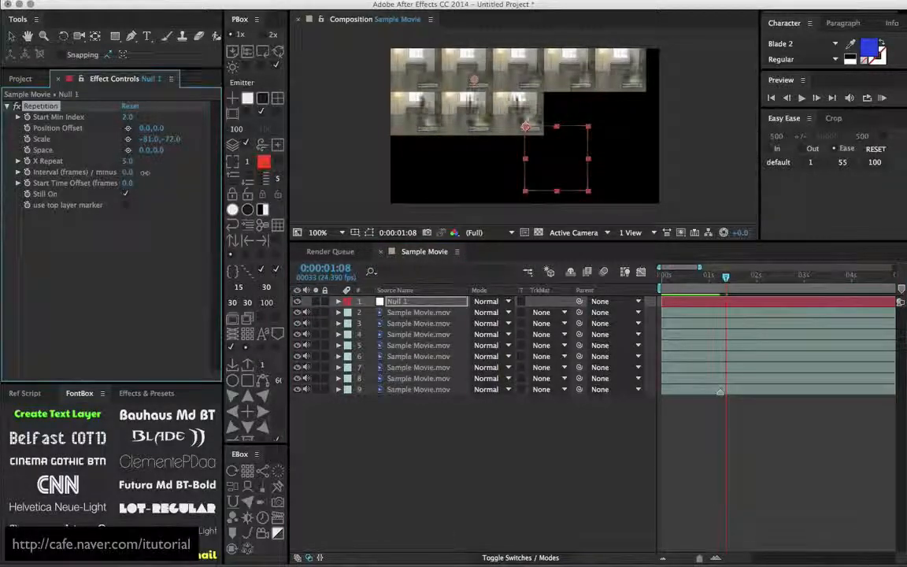
left_click(141, 171)
type("3")
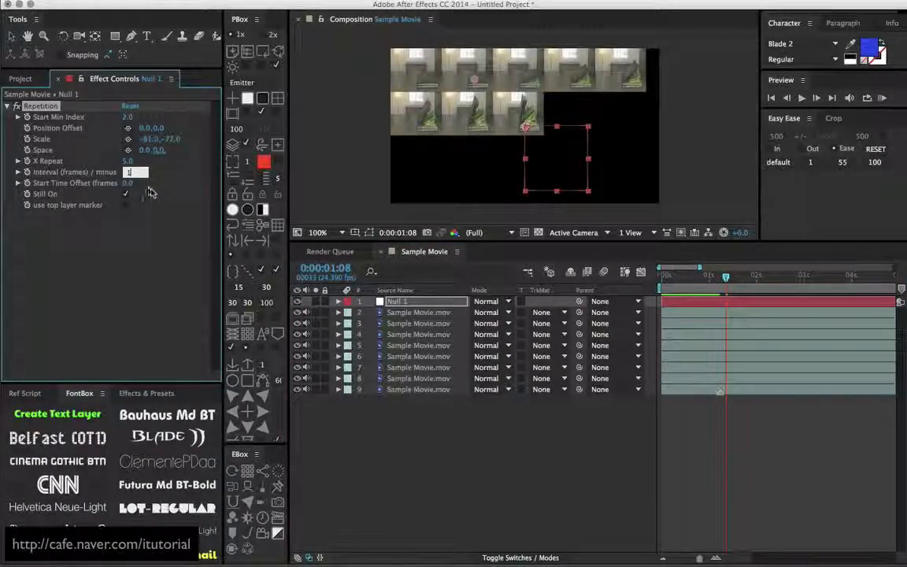
type("0")
key("Return")
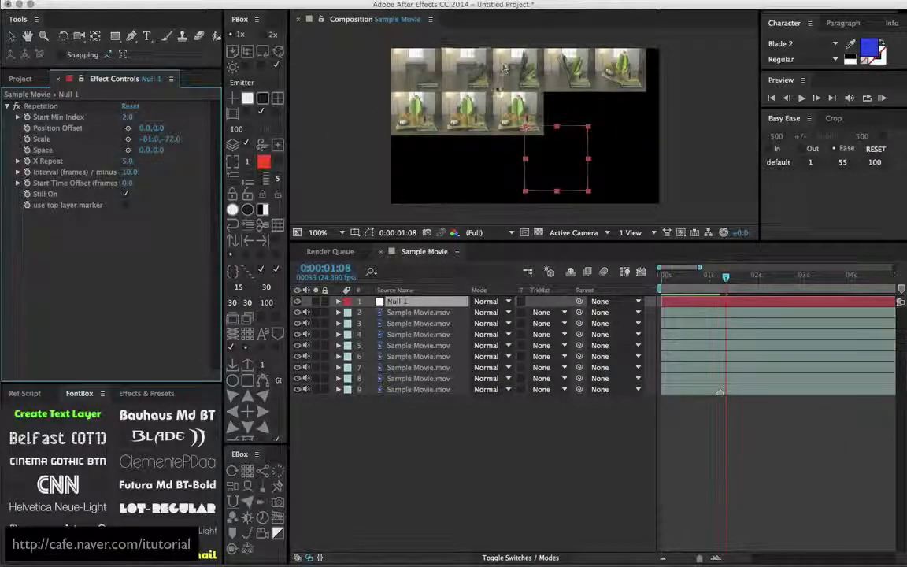
mouse_move(725, 277)
left_mouse_down()
mouse_move(710, 280)
mouse_move(749, 281)
mouse_move(714, 281)
left_mouse_up()
Set the Repetition effect's frame interval to 5 and preview the copies at 0:00:01:01.
left_click(131, 172)
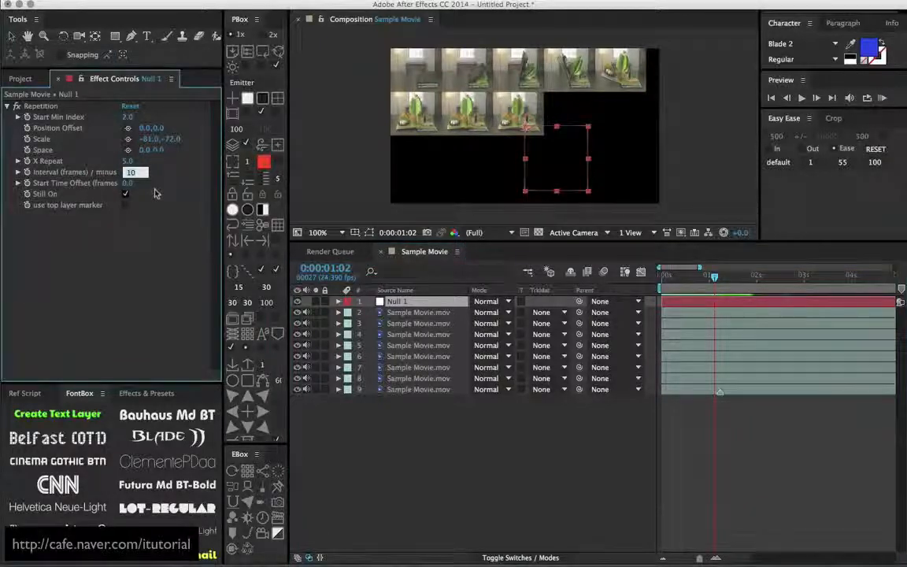
type("5")
key("Return")
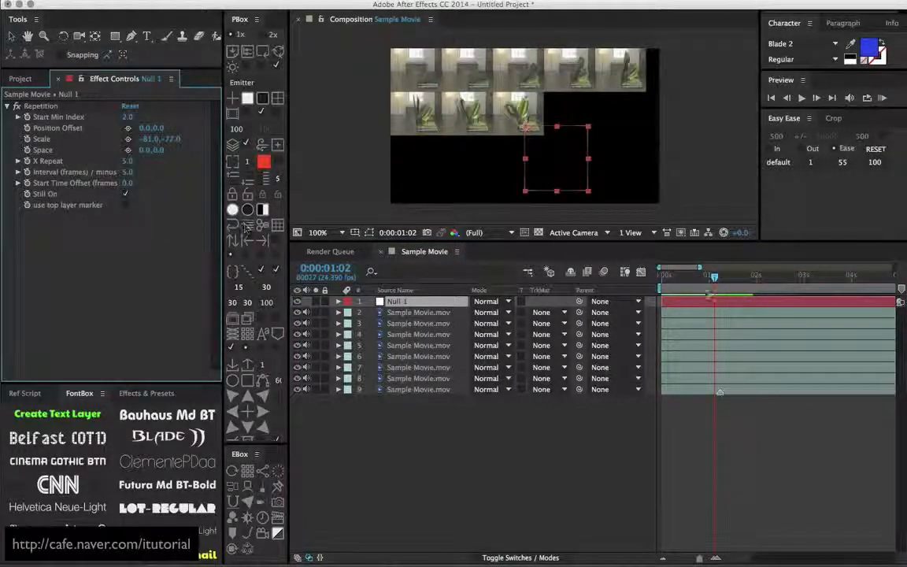
left_click(709, 283)
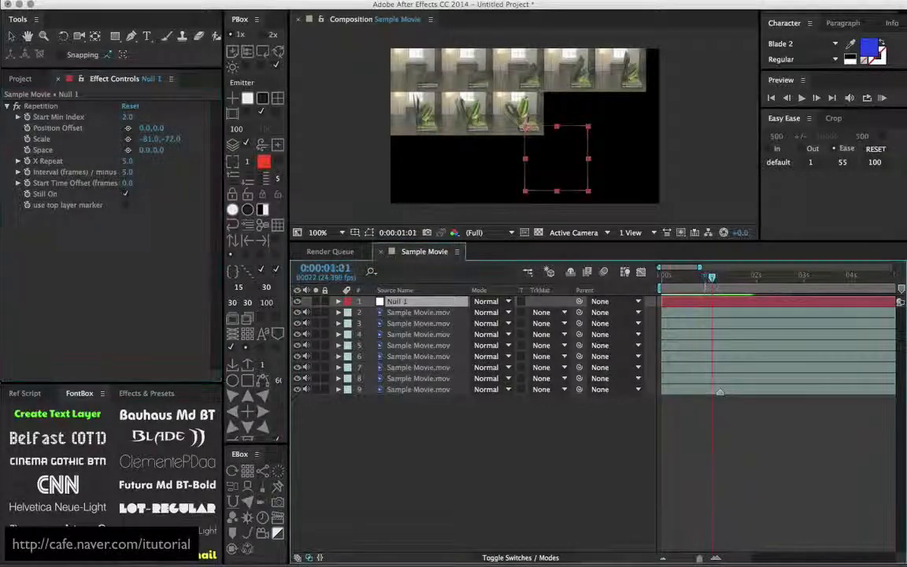
Set the Repetition effect's Scale to 0, 0 and its X Repeat to 1.
left_click(148, 141)
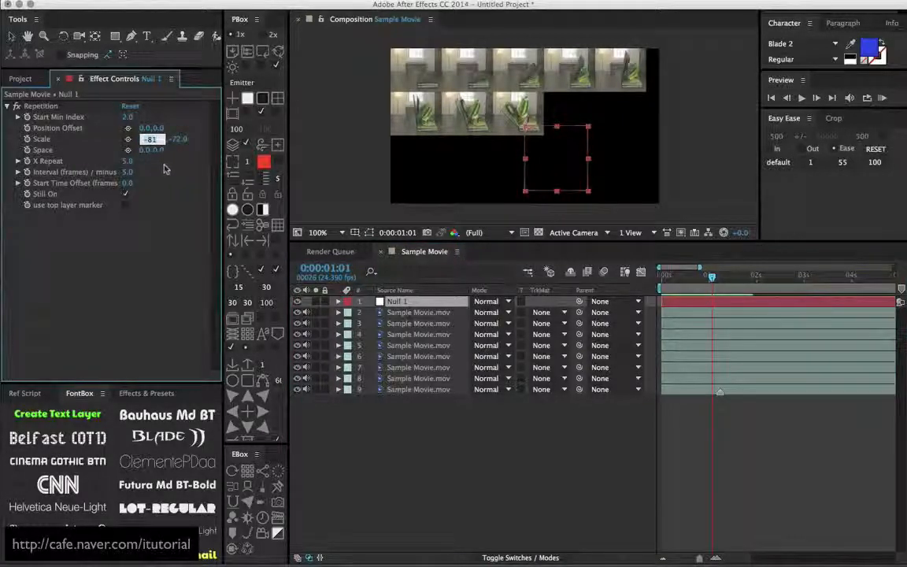
type("0")
key("Tab")
type("0")
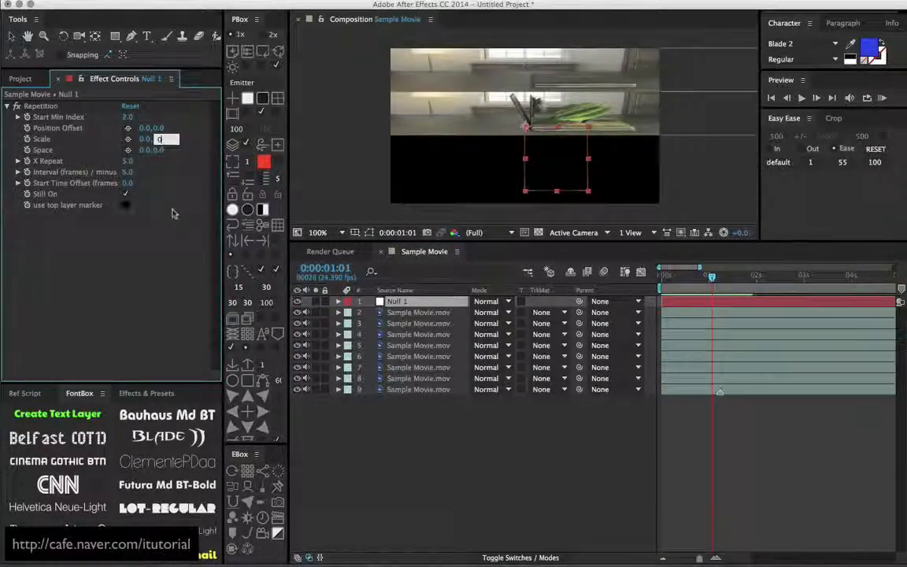
key("Return")
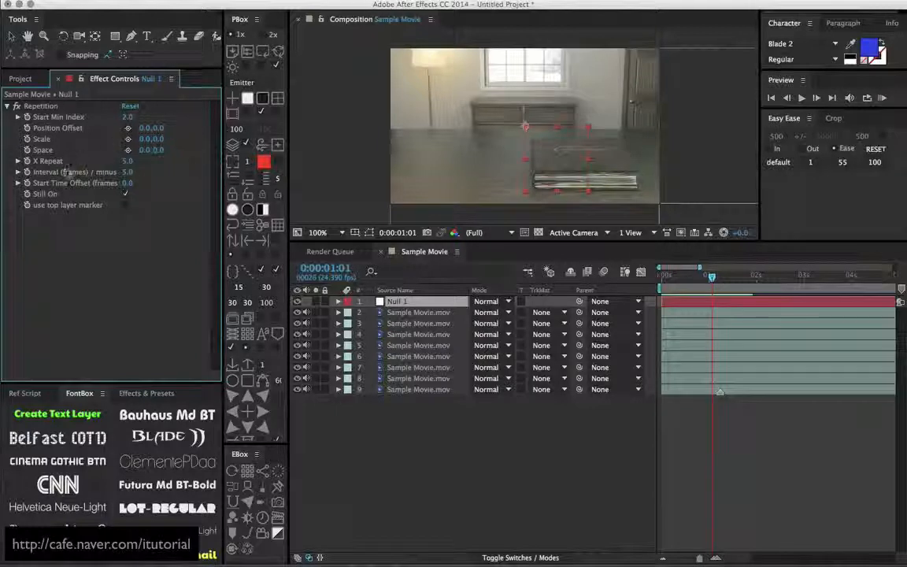
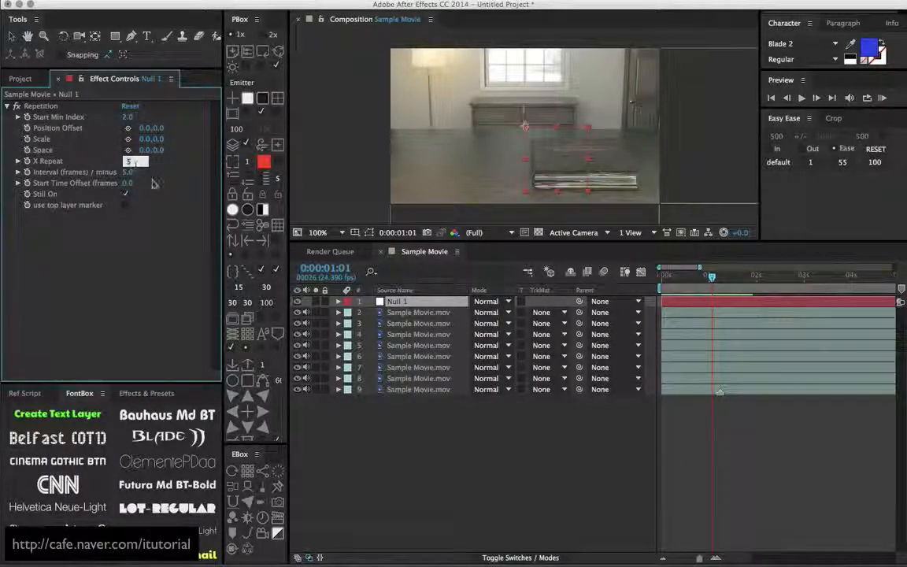
key("Return")
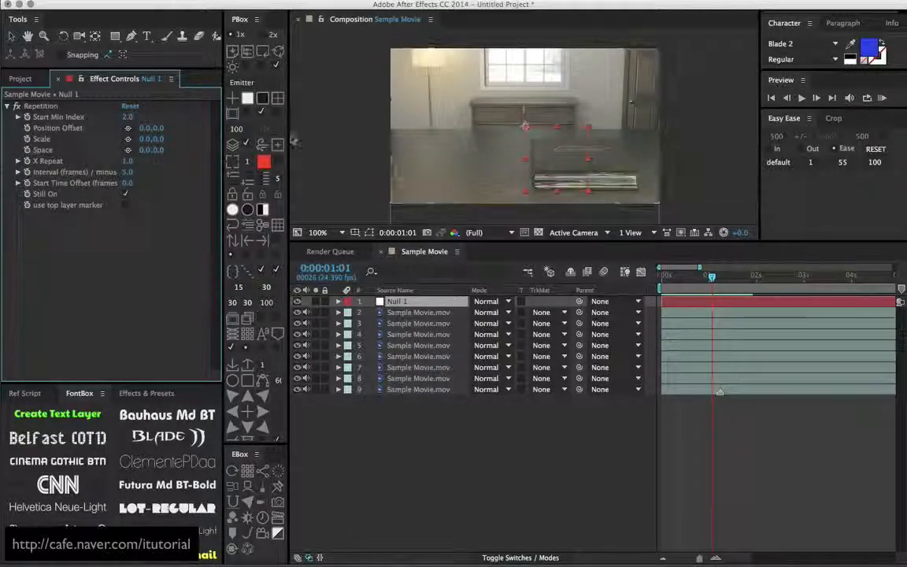
Look up the frame height of Sample Movie.mov and set the Repetition effect's vertical Space to -240.
left_click(160, 150)
left_click_drag(160, 150, 83, 166)
left_click(30, 81)
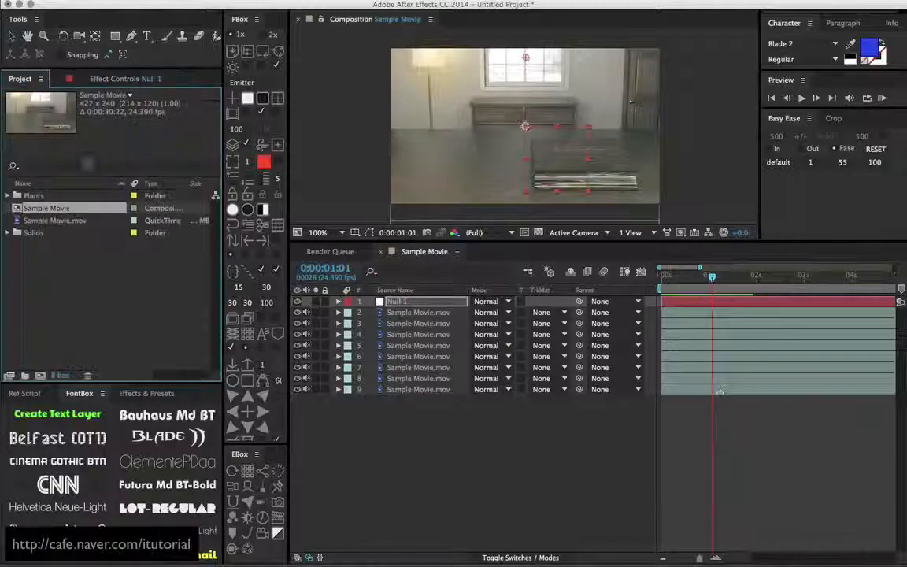
left_click(63, 220)
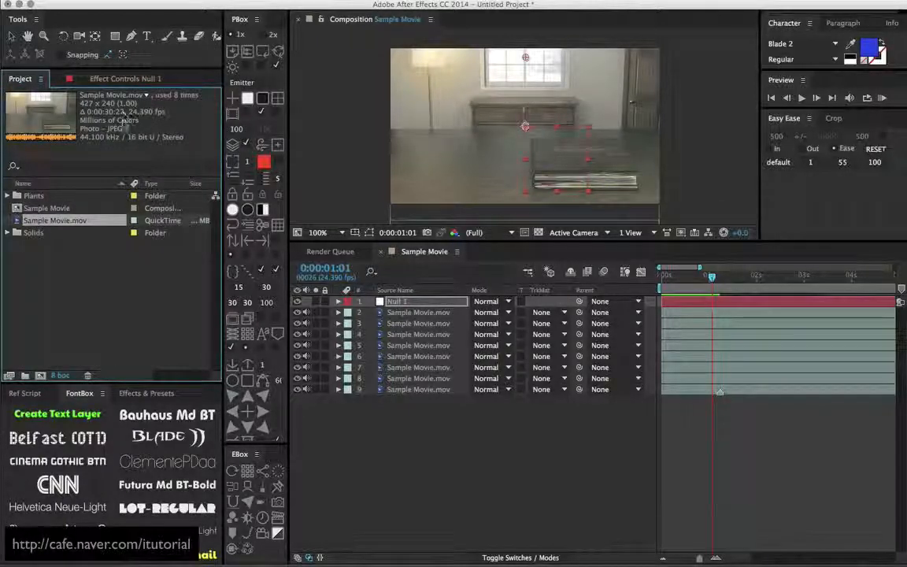
left_click(110, 80)
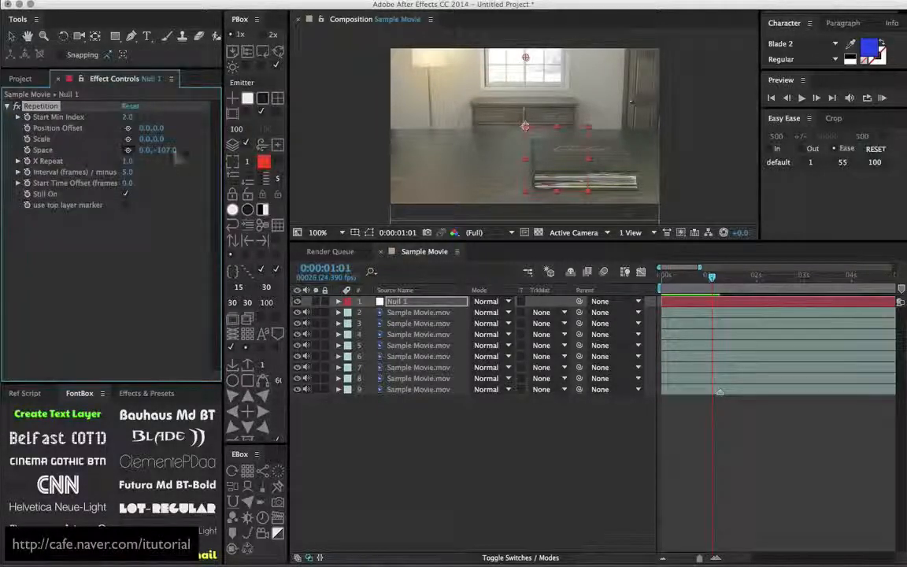
left_click(165, 151)
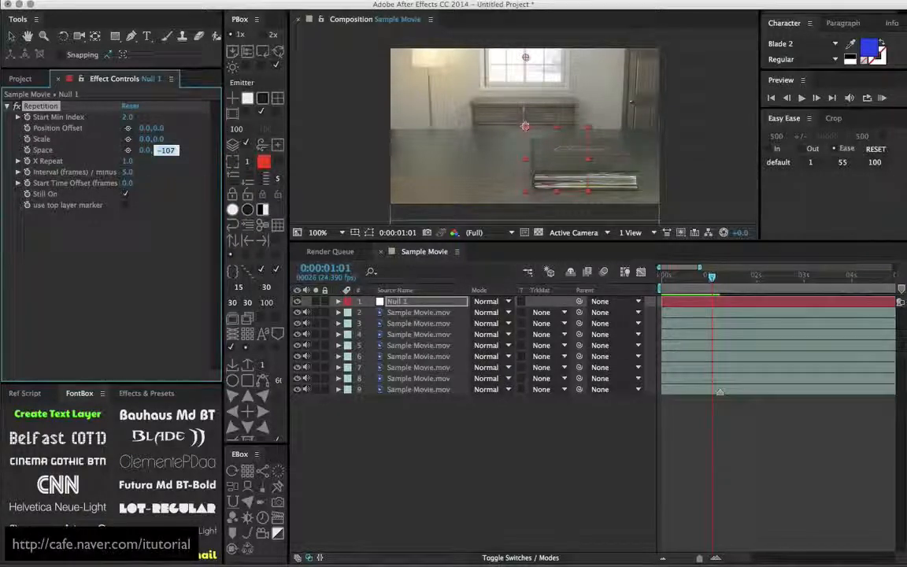
type("-24")
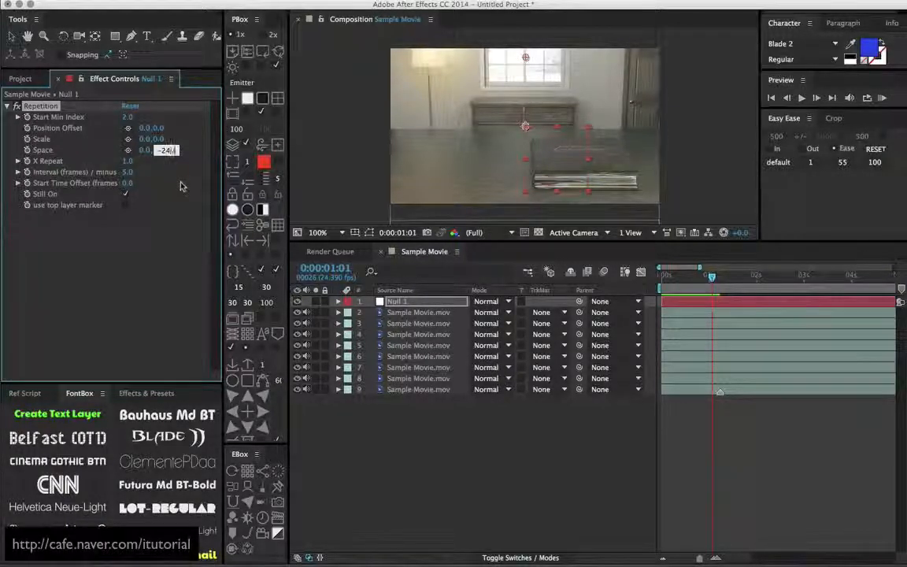
type("0")
key("Return")
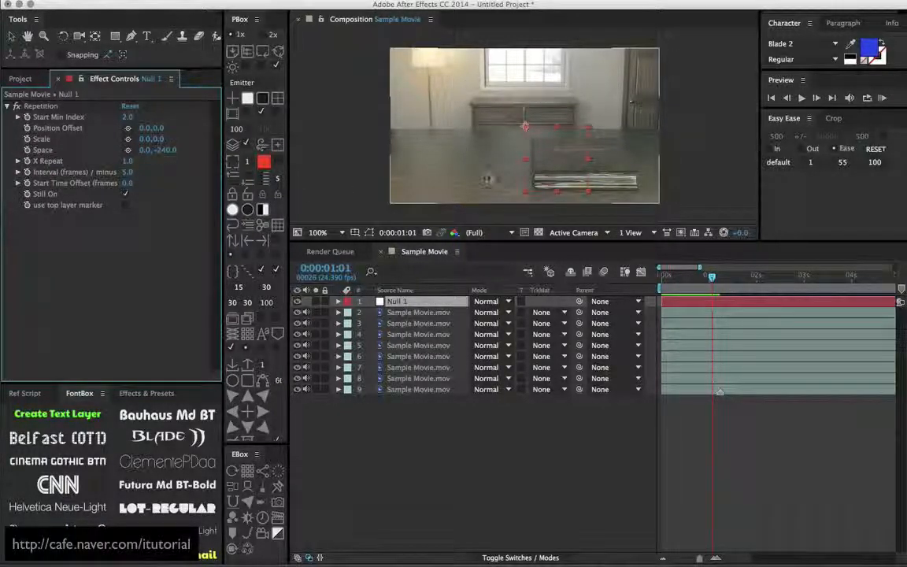
Solo the Sample Movie.mov layers 2 to 5 one at a time to compare their time offsets at different frames.
left_click_drag(710, 279, 694, 277)
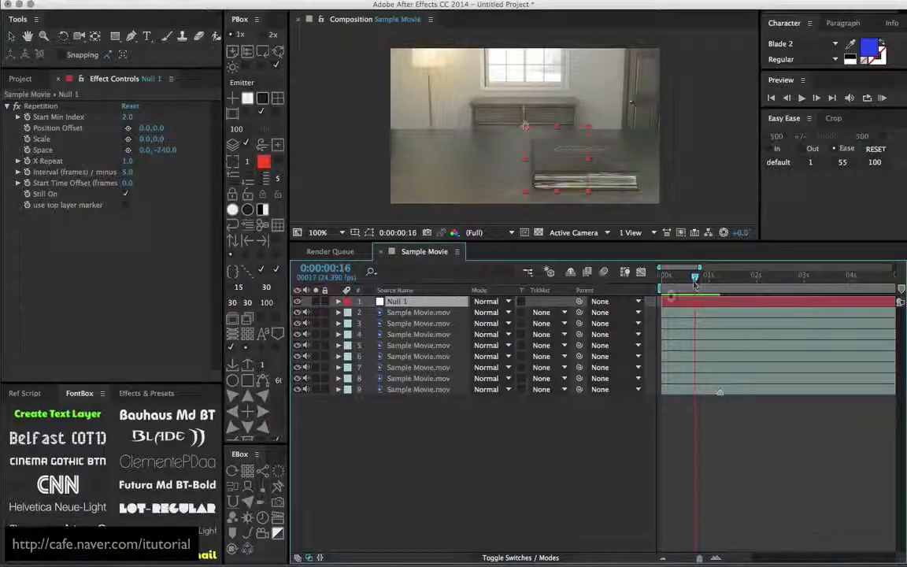
left_click(315, 313)
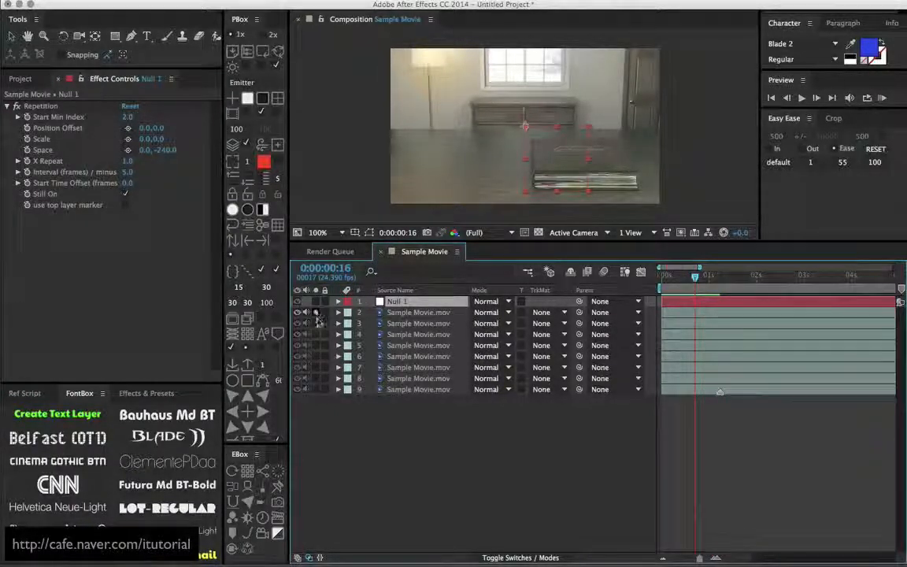
left_click(316, 314)
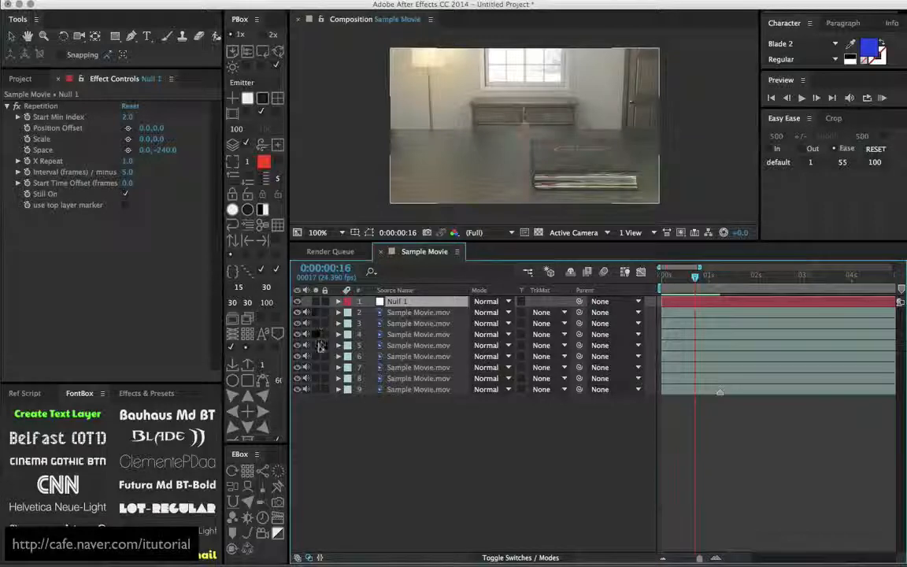
left_click(317, 323)
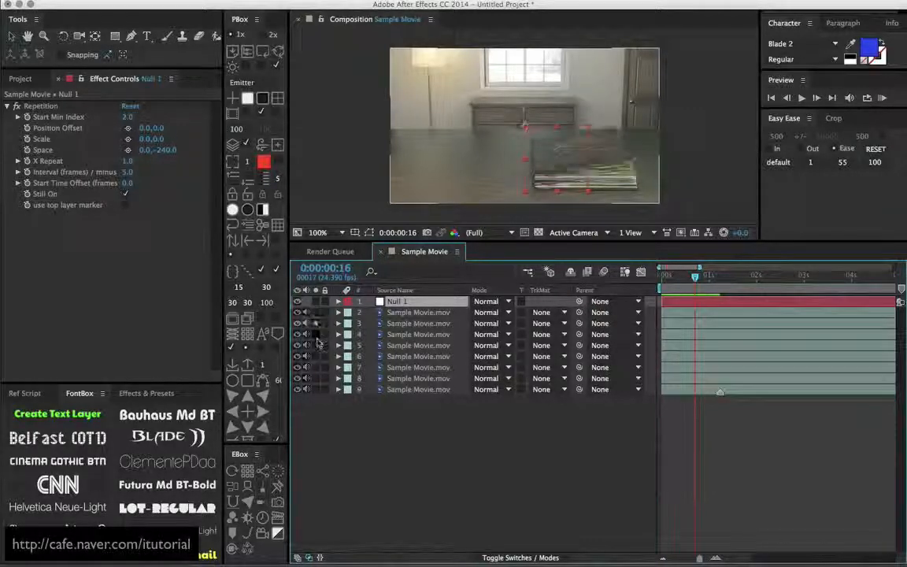
left_click(316, 323)
left_click(315, 335)
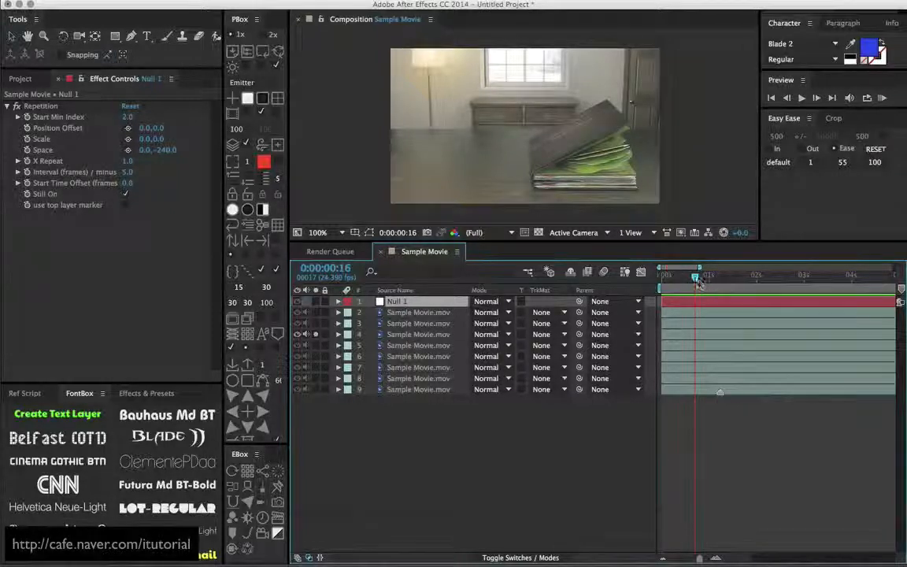
left_click(315, 334)
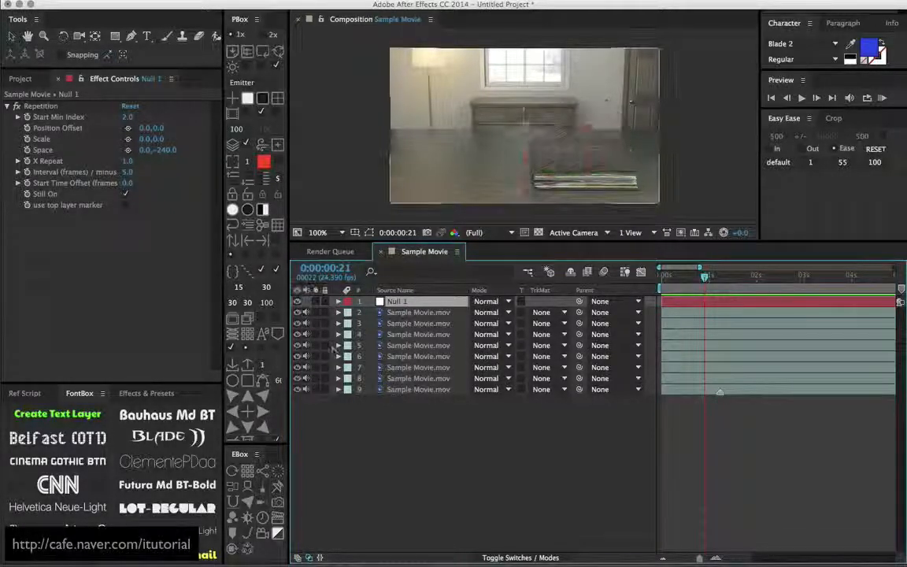
left_click(316, 346)
left_click(316, 345)
mouse_move(705, 280)
left_mouse_down()
mouse_move(722, 277)
mouse_move(709, 277)
left_mouse_up()
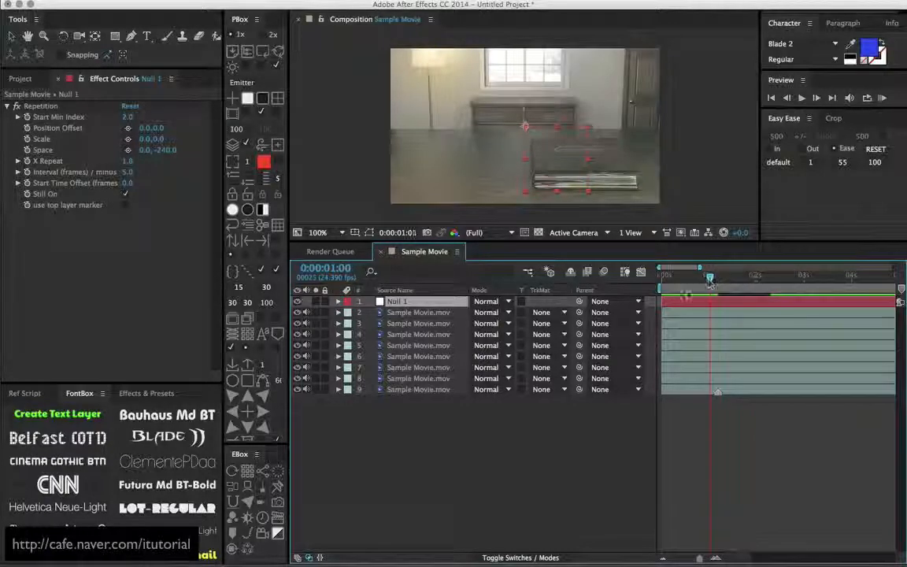
Apply the CC Page Turn effect to Sample Movie.mov on layer 2, with the current time at 0:00:00:00.
left_click(431, 314)
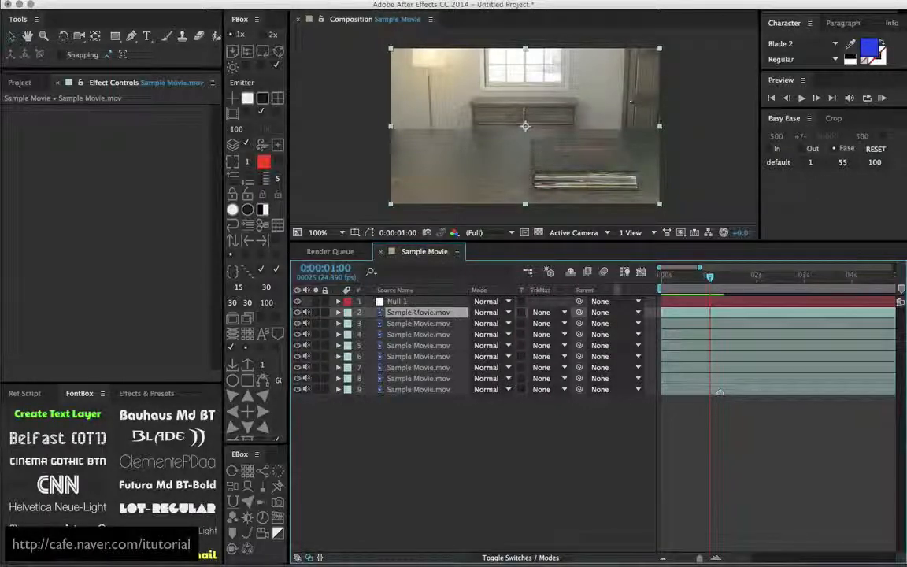
left_click_drag(674, 282, 662, 277)
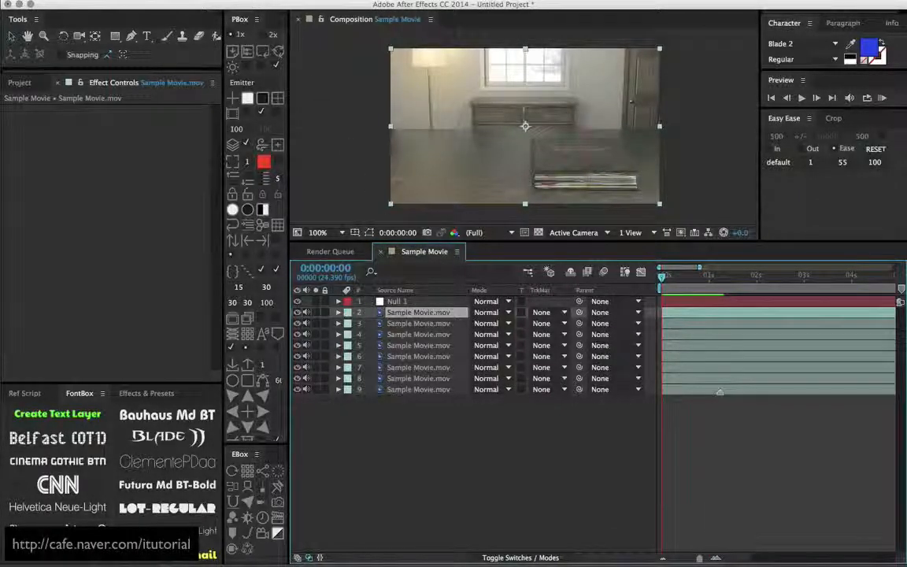
left_click(263, 1)
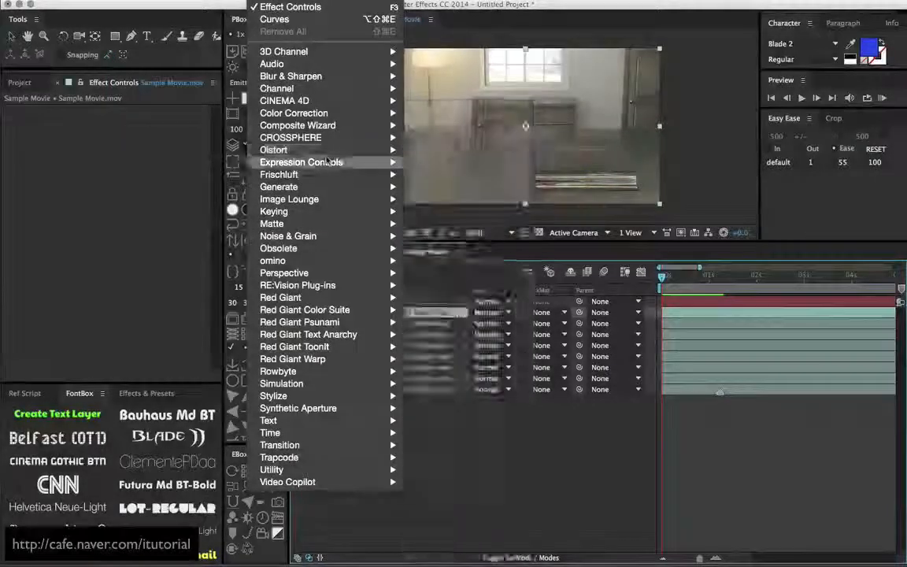
mouse_move(331, 194)
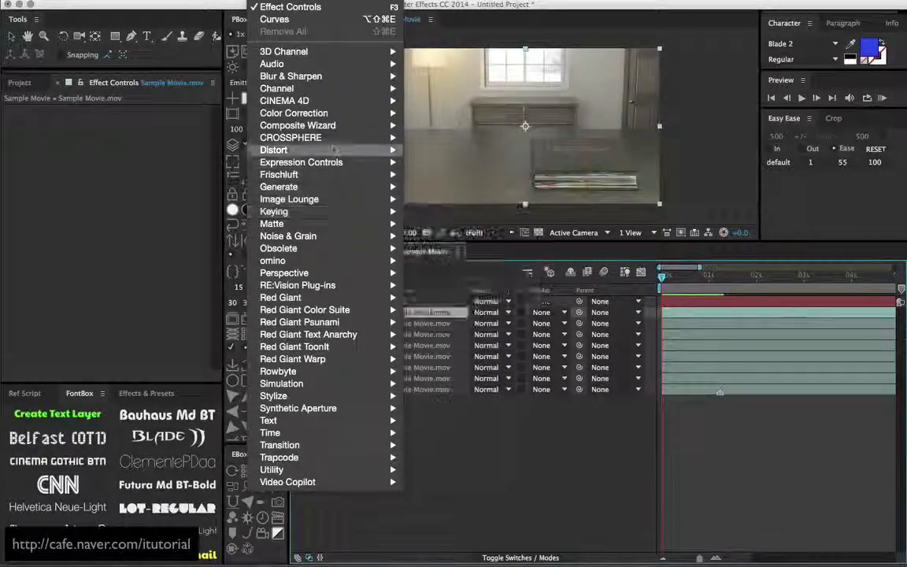
mouse_move(334, 151)
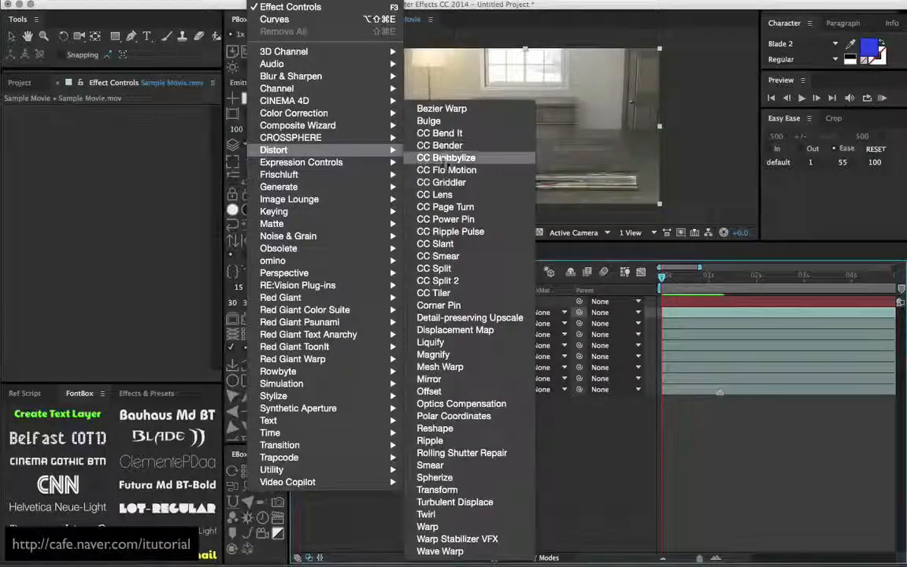
left_click(445, 206)
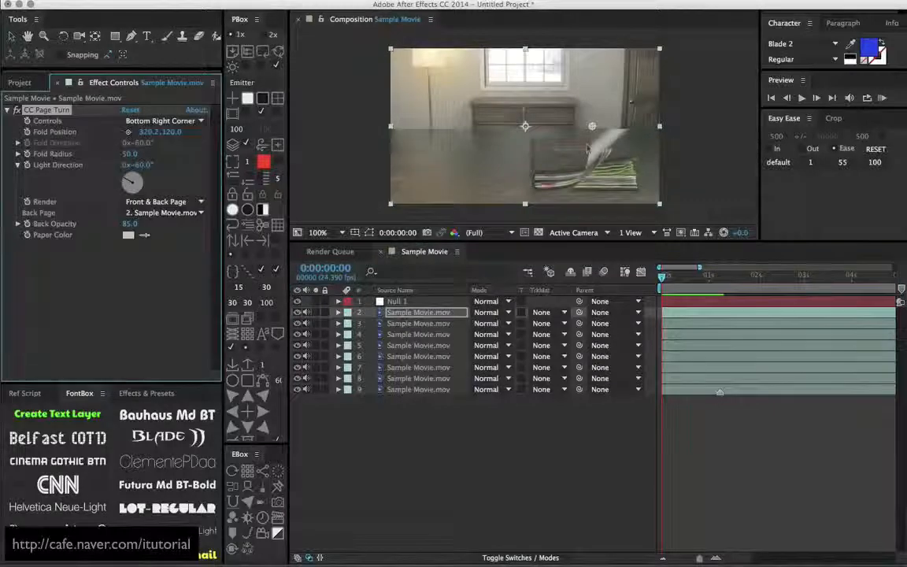
Set CC Page Turn's Back Page to None and its Back Opacity to 100.
left_click(181, 201)
left_click(87, 243)
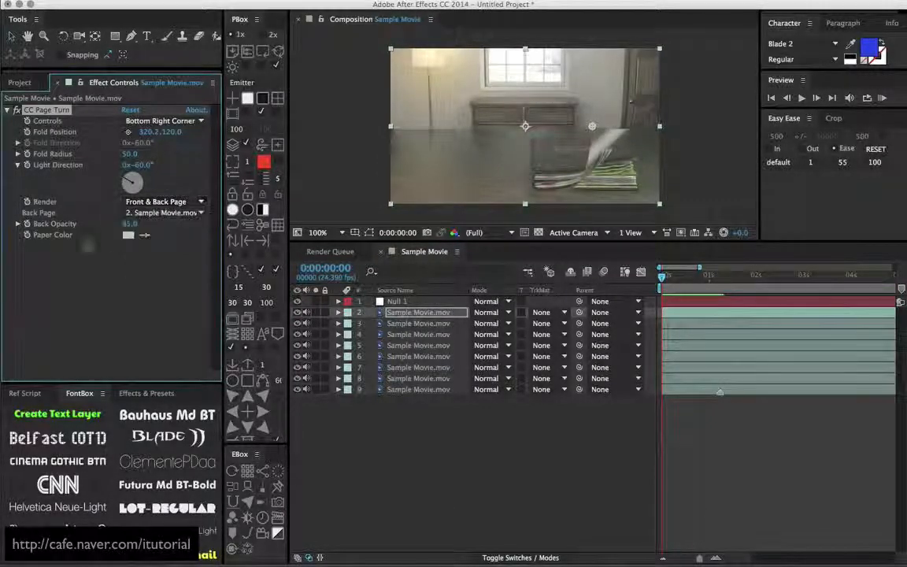
left_click(173, 213)
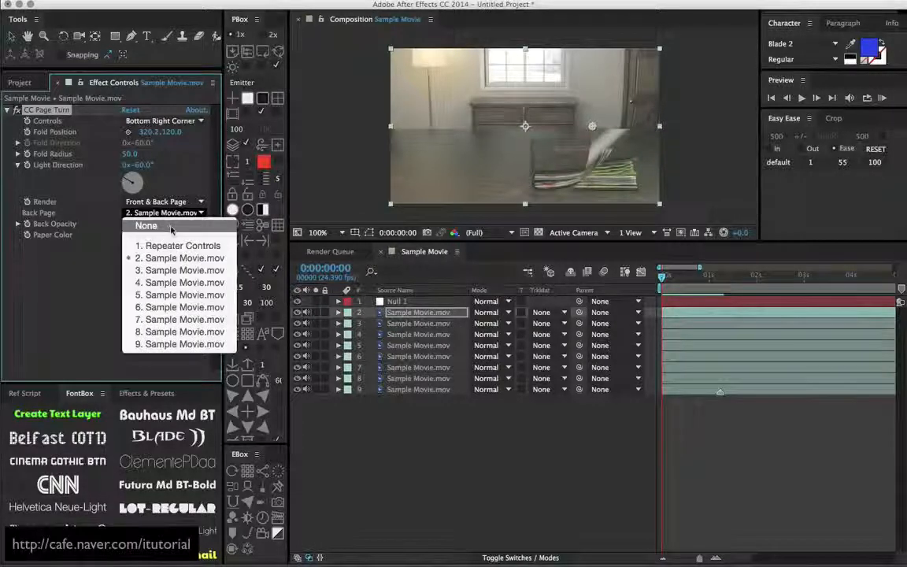
left_click(135, 228)
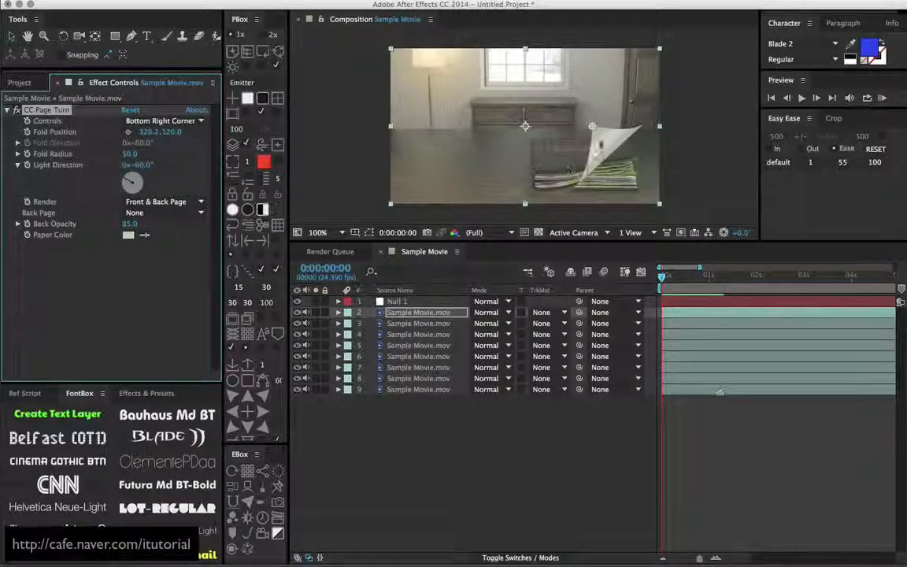
left_click_drag(132, 225, 219, 215)
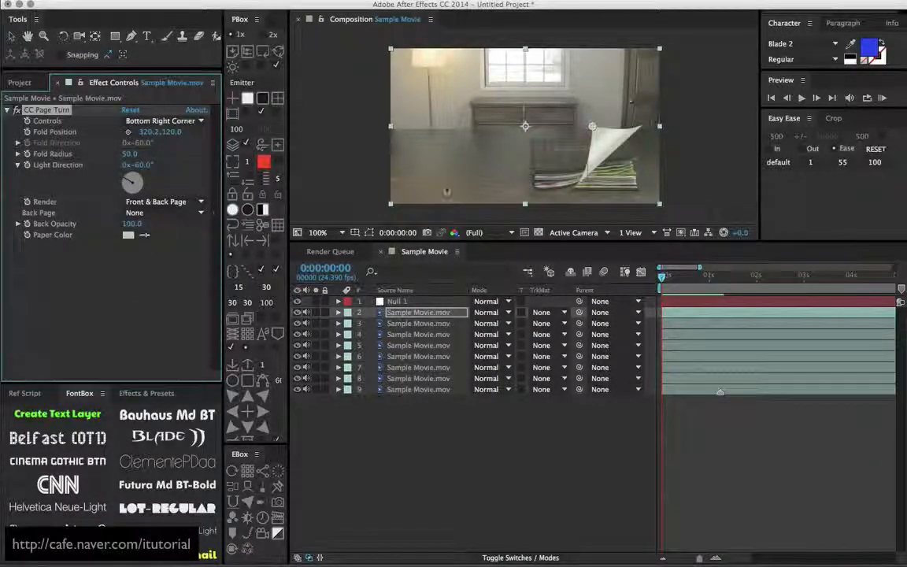
Keyframe CC Page Turn's Fold Position on layer 2 at 445.3, 243.0 at 0:00:00:00 and about -461.8, 9.0 at 0:00:00:04.
left_click_drag(592, 128, 657, 213)
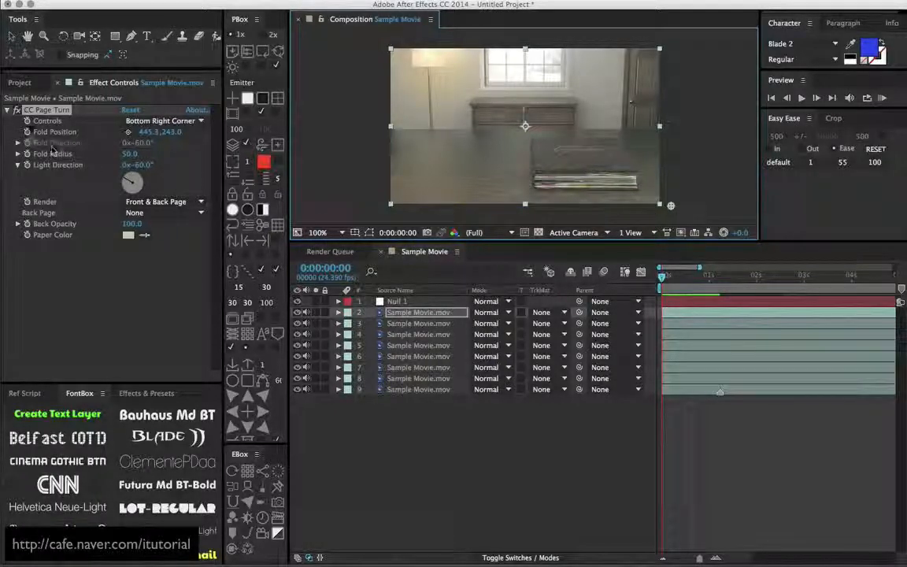
left_click(28, 132)
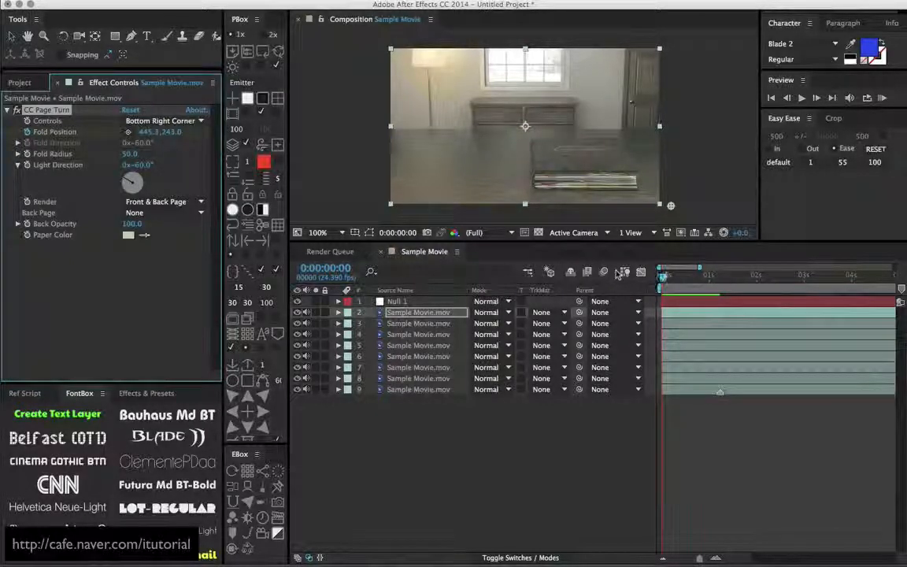
key("Page_Down")
key("Page_Down")
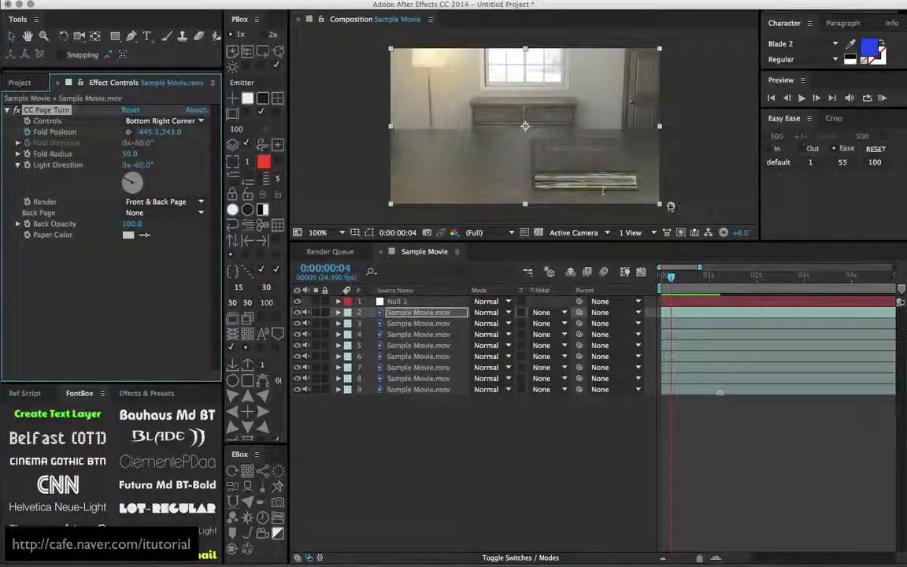
left_click_drag(603, 189, 106, 55)
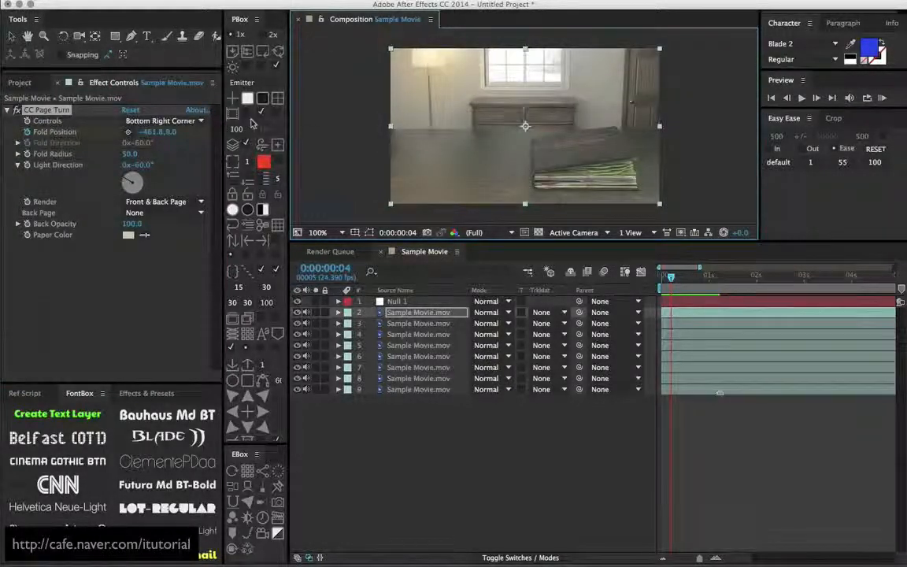
Return the current time to 0:00:00:00 and copy the keyframed CC Page Turn effect from layer 2.
mouse_move(671, 278)
left_mouse_down()
mouse_move(647, 283)
mouse_move(669, 279)
mouse_move(656, 281)
left_mouse_up()
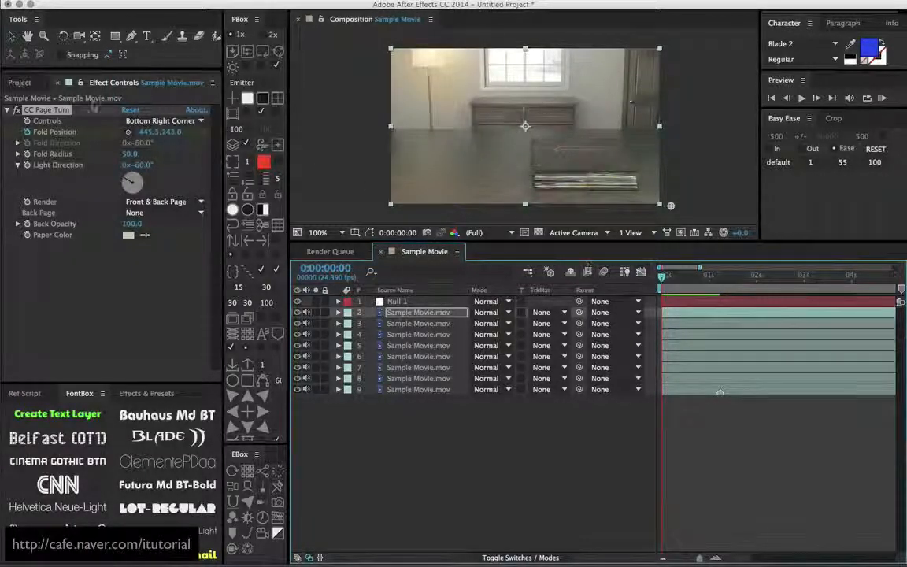
left_click(66, 114)
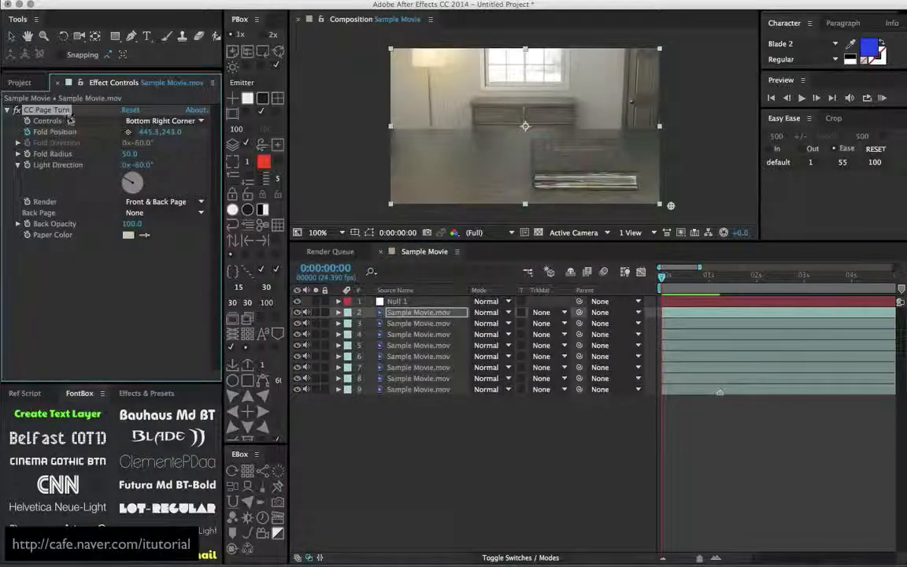
left_click(132, 1)
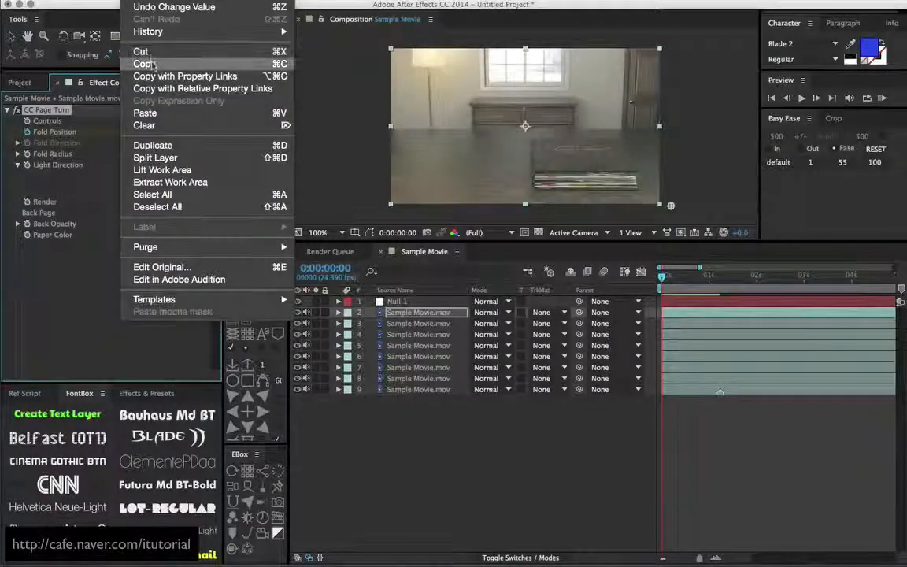
left_click(152, 64)
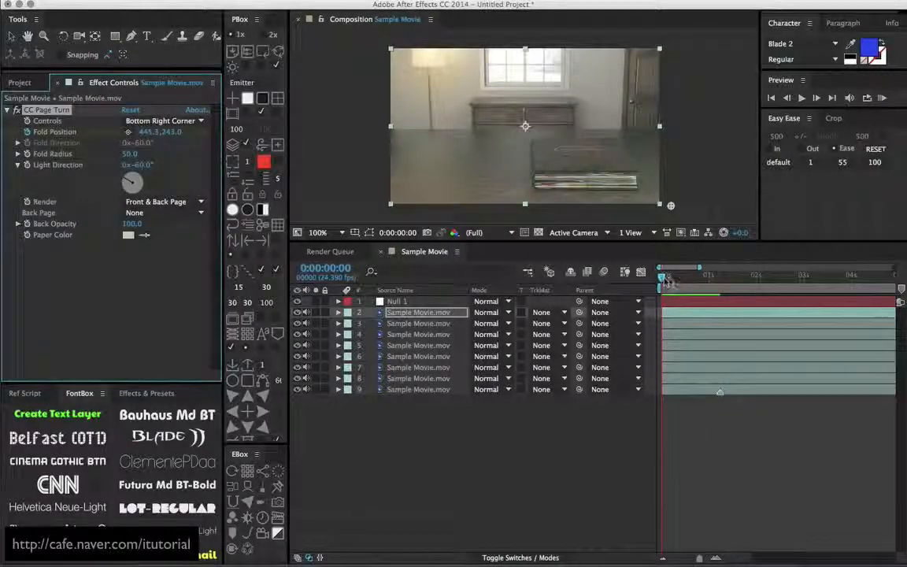
Reveal layer 2's keyframes and move the current time to its last Fold Position keyframe at 0:00:00:04.
left_click(412, 313)
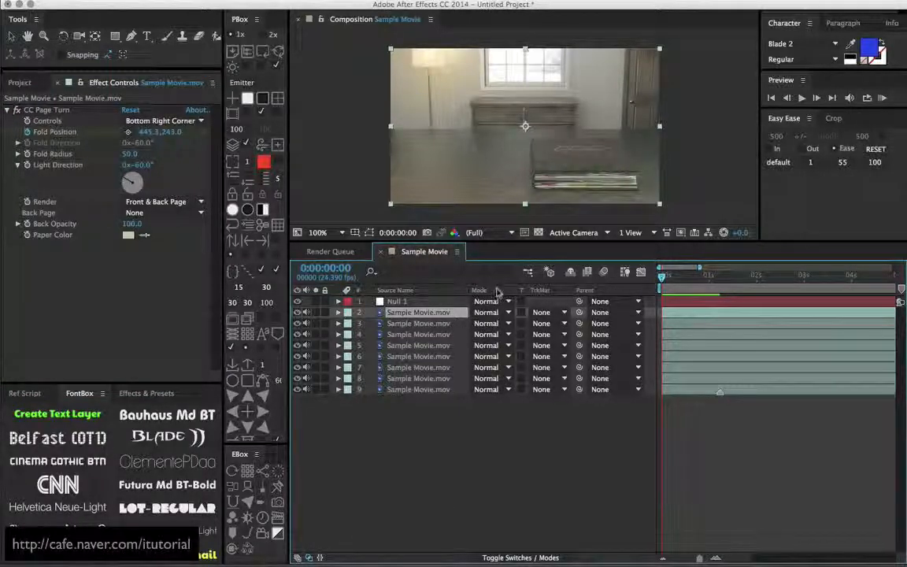
key("u")
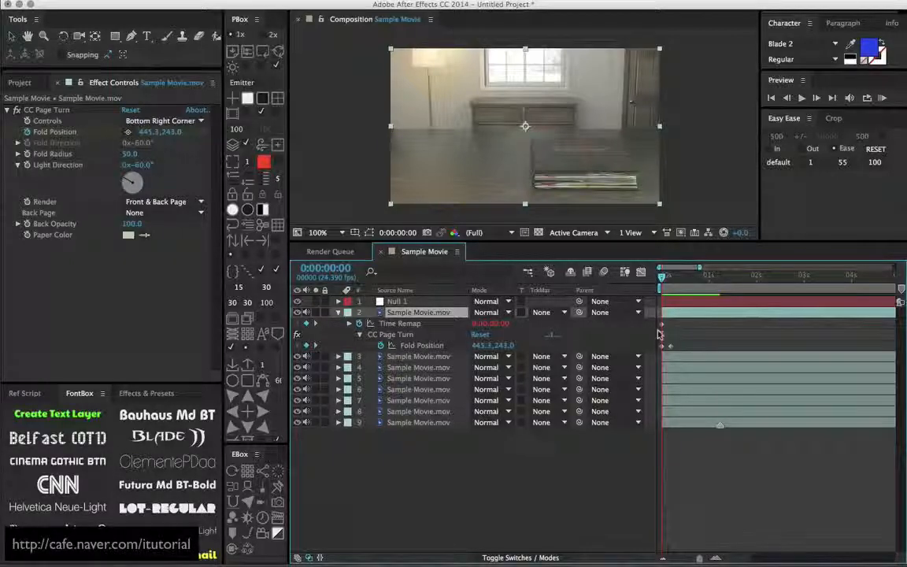
mouse_move(663, 281)
left_mouse_down()
mouse_move(693, 277)
mouse_move(671, 277)
left_mouse_up()
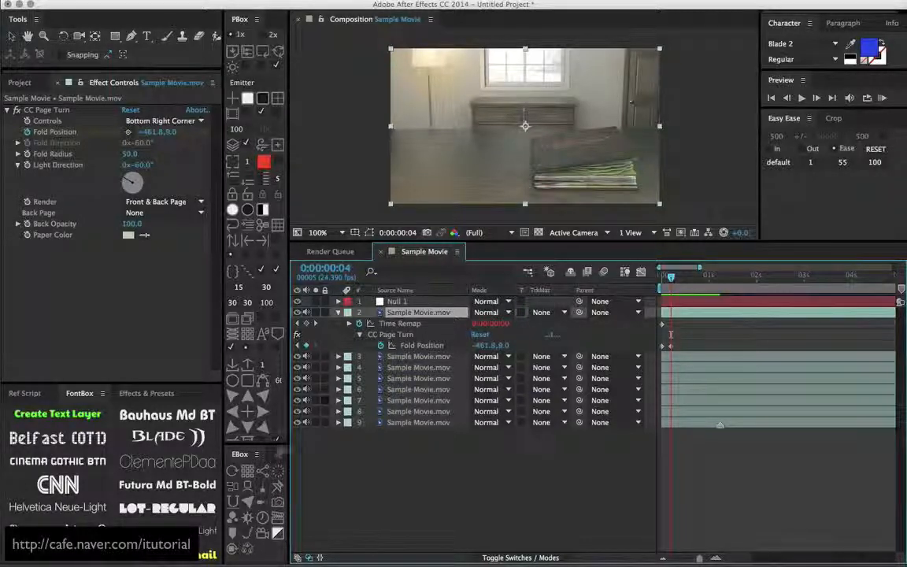
Set the PBox frame jump to 5 frames and advance the current time to 0:00:00:09.
left_click_drag(277, 446, 254, 466)
left_click(248, 459)
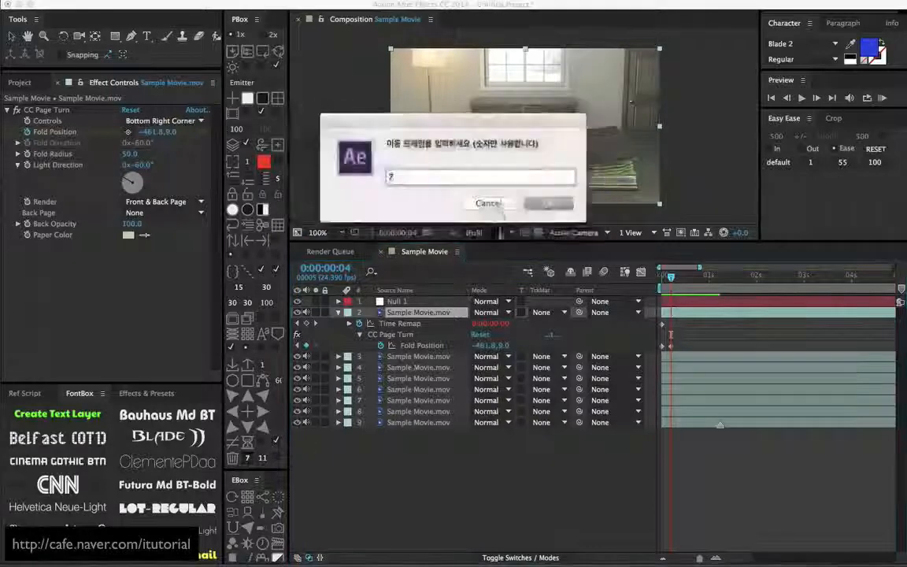
type("5")
left_click(548, 204)
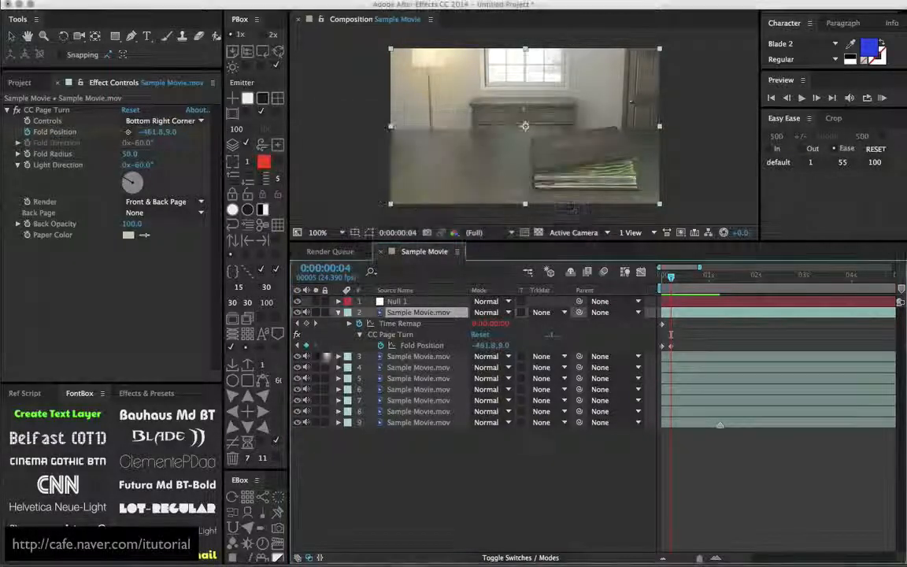
left_click(250, 460)
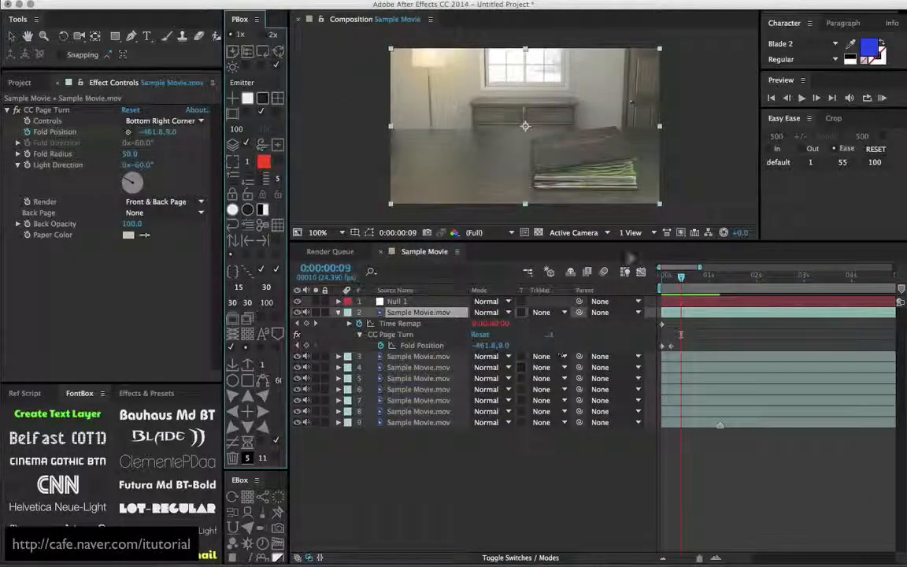
Paste the copied CC Page Turn effect onto layer 3 at 0:00:00:09 and onto layer 4 at 0:00:00:14.
left_click(458, 357)
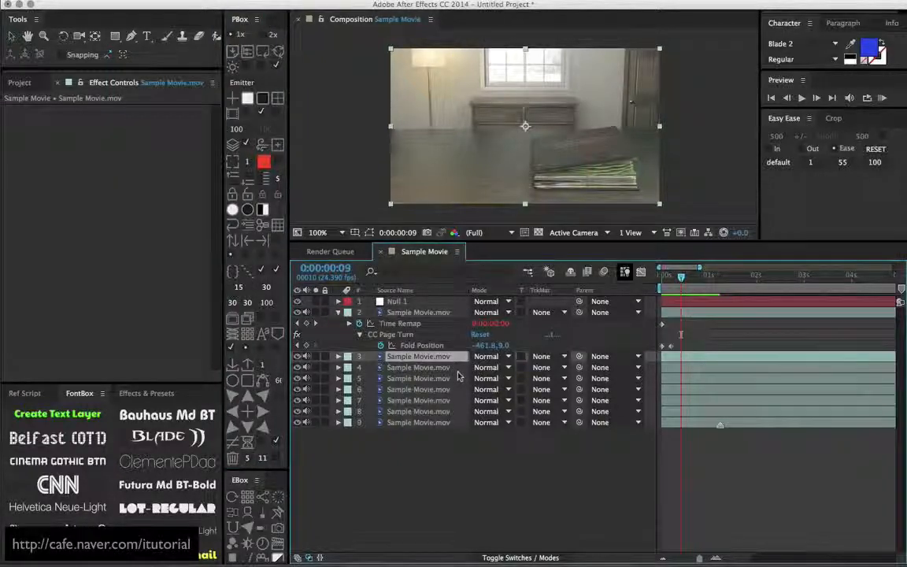
key("super+v")
left_click(443, 368)
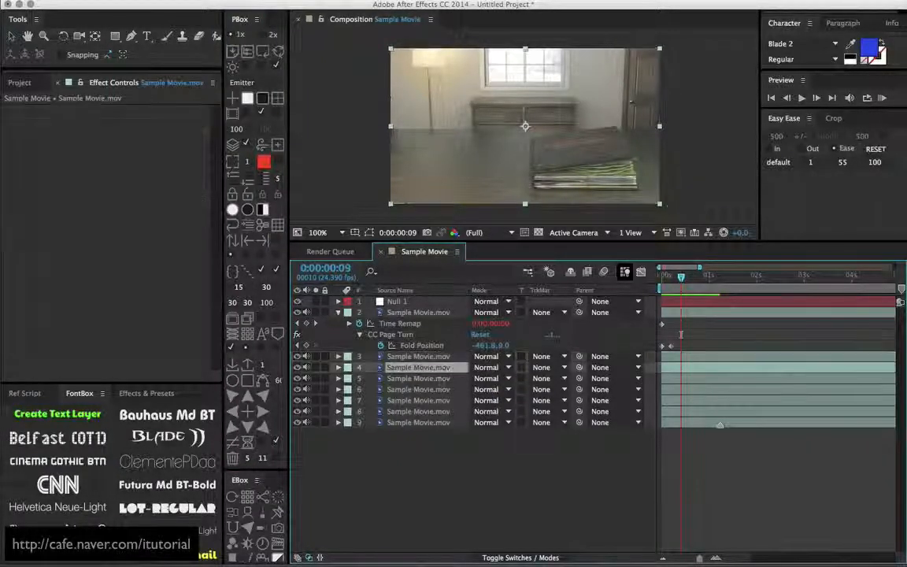
left_click(247, 457)
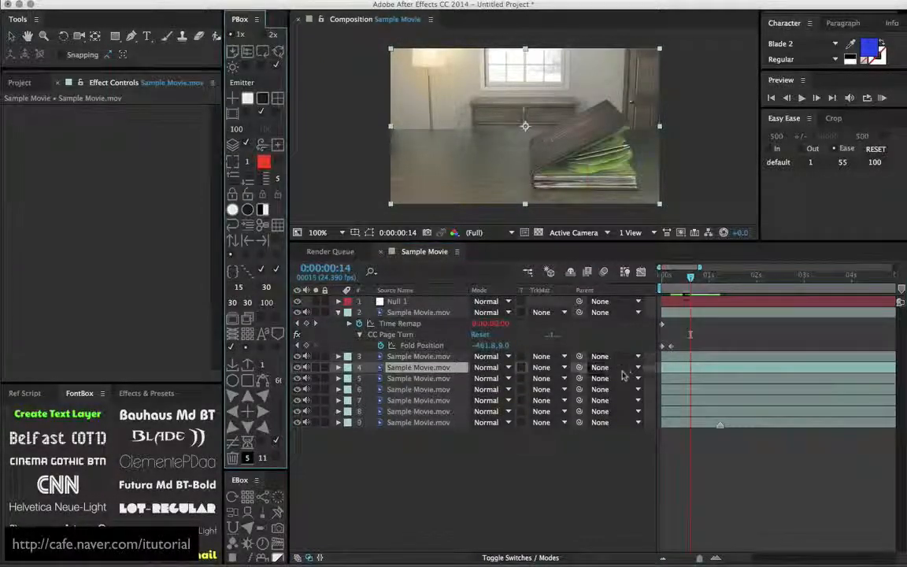
key("super+v")
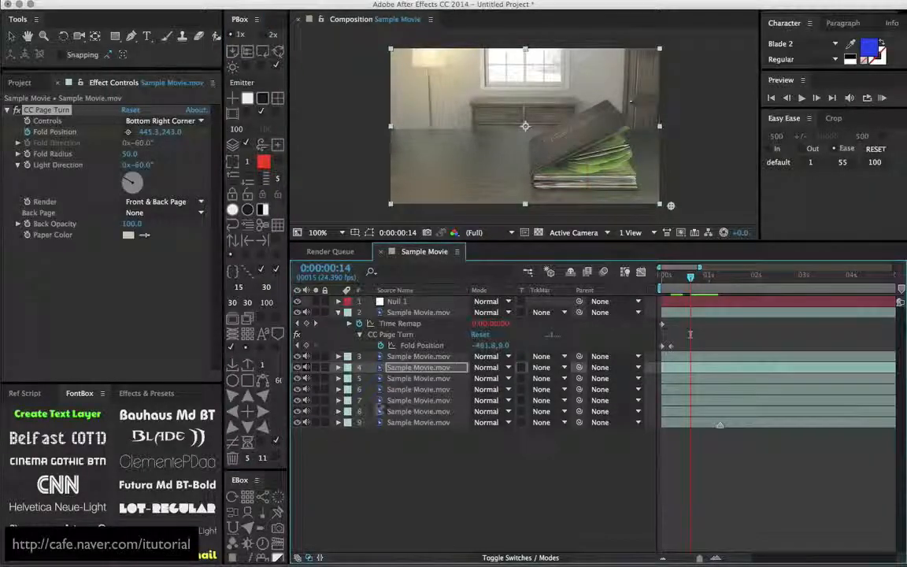
Paste the copied CC Page Turn effect onto layer 5 at 0:00:00:19 and onto layer 6 at 0:00:01:00.
left_click(397, 380)
left_click(249, 459)
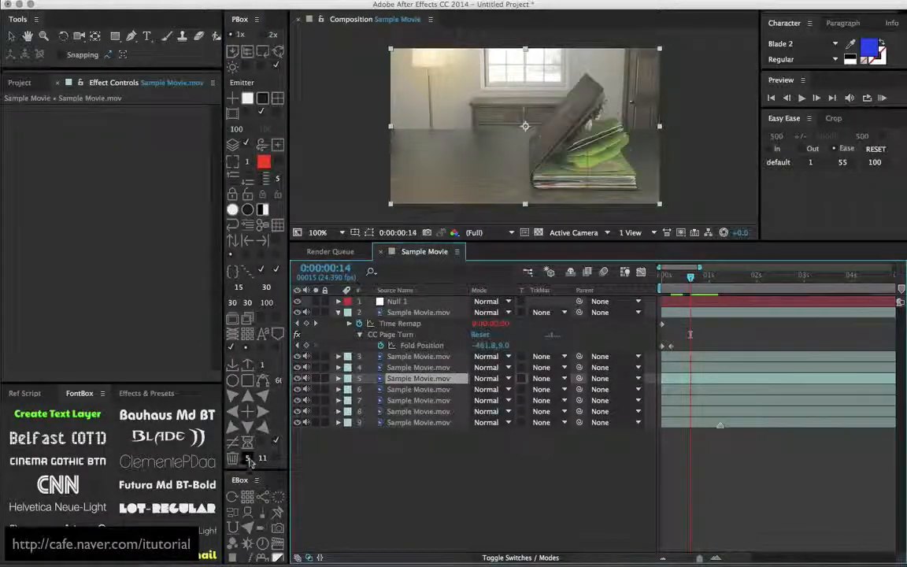
key("super+v")
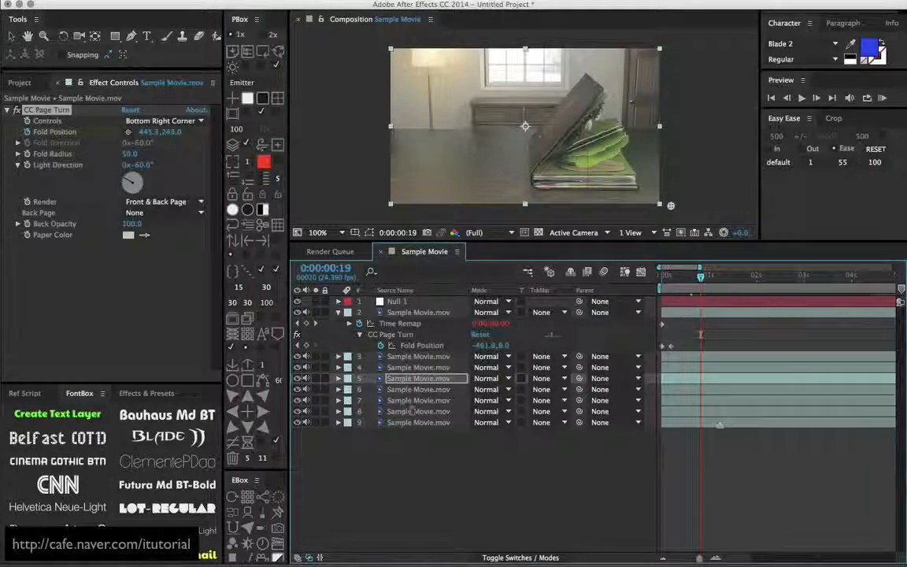
left_click(407, 390)
left_click(248, 458)
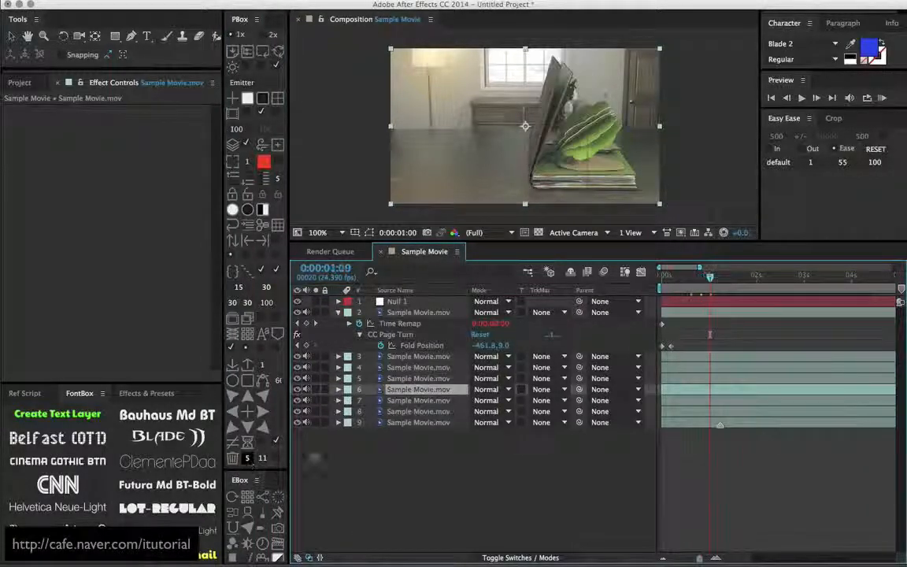
key("super+v")
Paste the copied CC Page Turn effect onto layer 7 at 0:00:01:05 and onto layer 8 at 0:00:01:10.
key("super+Down")
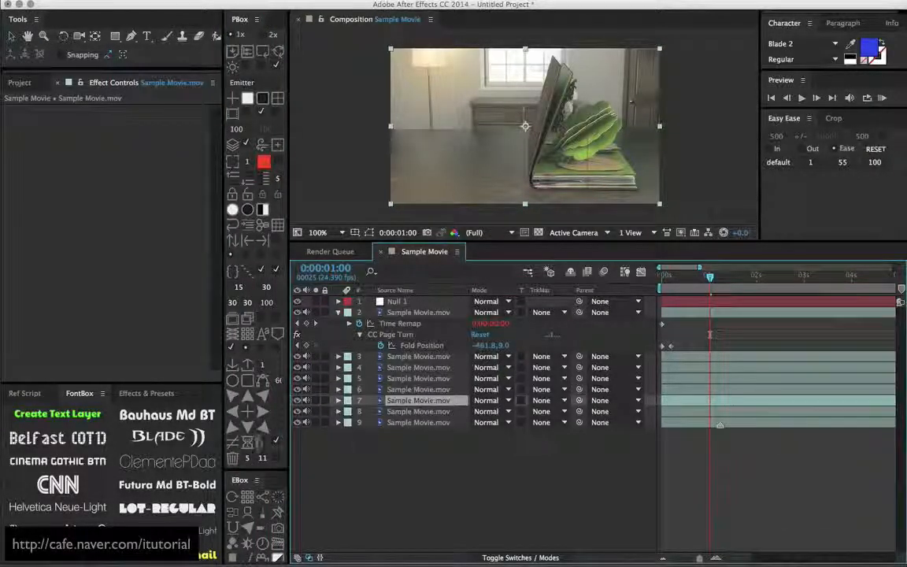
left_click(248, 459)
key("super+v")
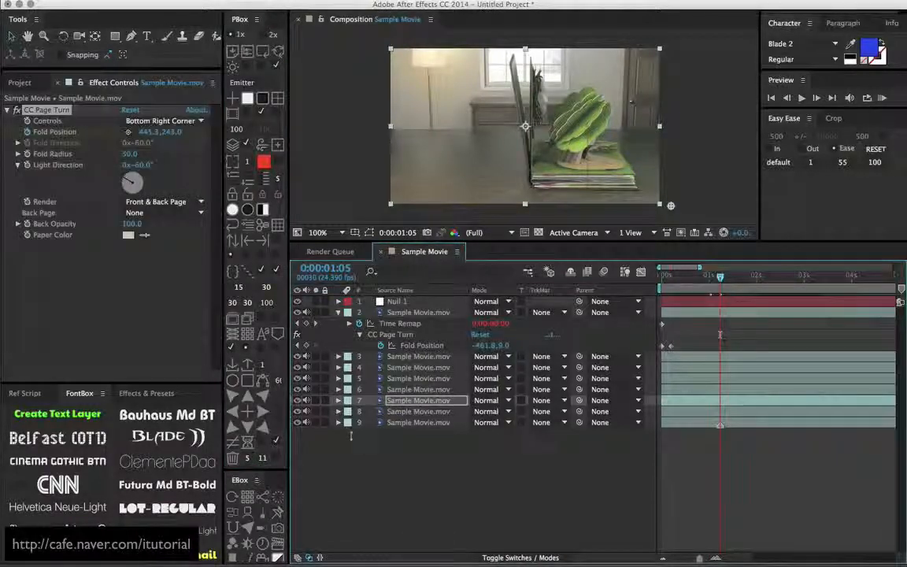
key("super+Down")
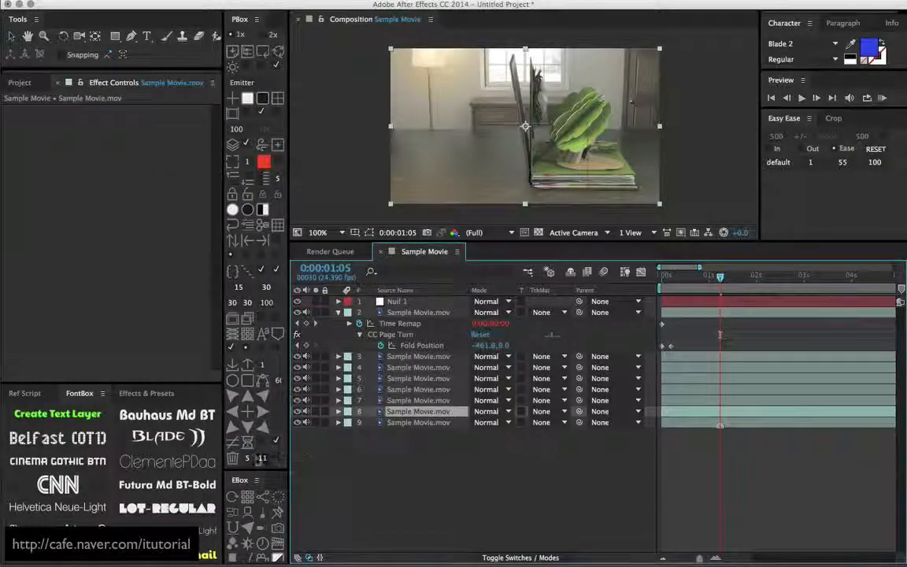
left_click(248, 458)
key("super+v")
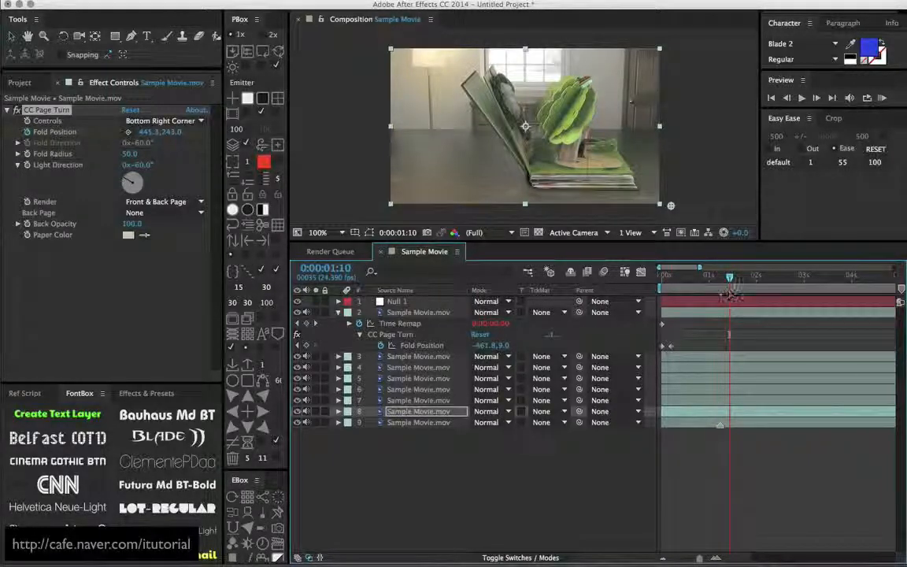
Move the marker on layer 9 to 0:00:01:10, and scrub back through the page turns to 0:00:00:01.
left_click_drag(727, 283, 721, 425)
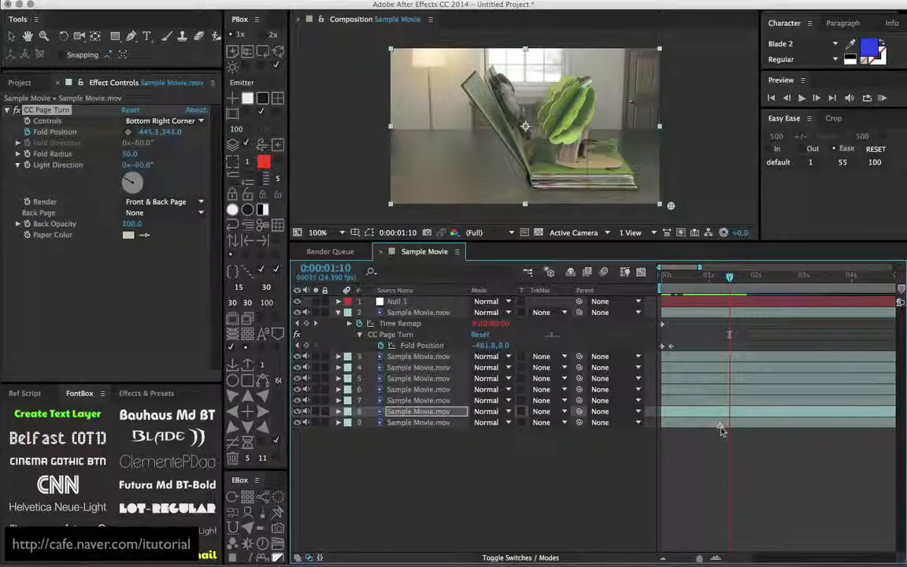
mouse_move(728, 277)
left_mouse_down()
mouse_move(715, 282)
mouse_move(741, 284)
mouse_move(729, 285)
left_mouse_up()
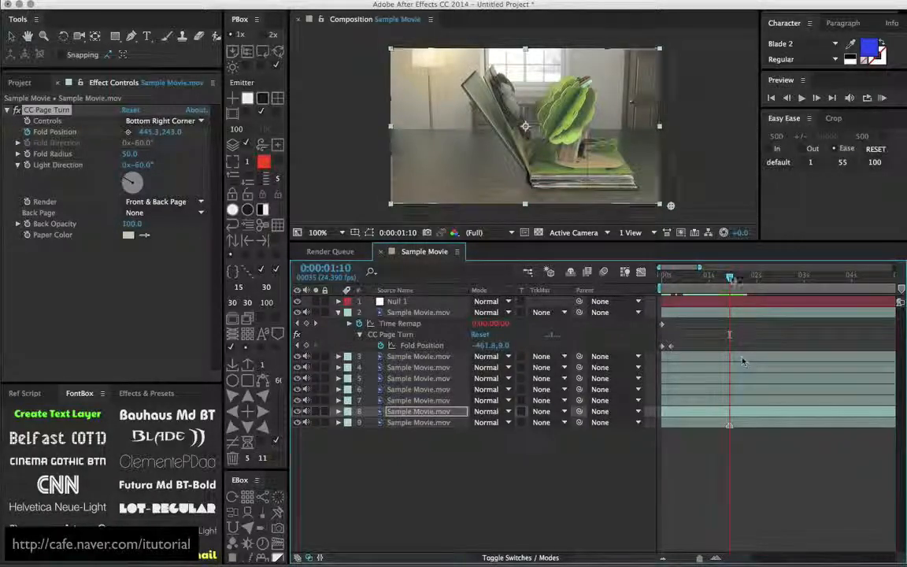
left_click(735, 279)
left_click_drag(735, 279, 665, 285)
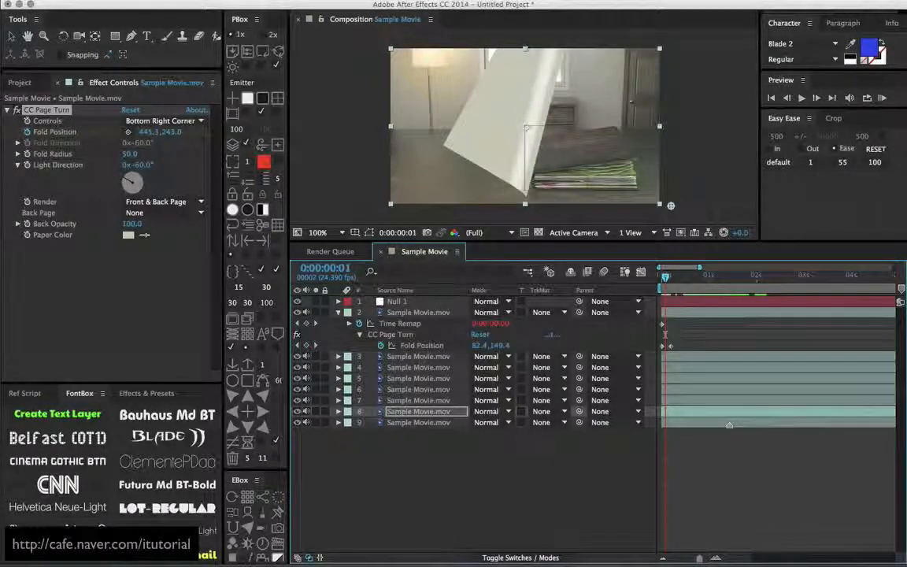
Search the effects for "shadow" and apply Real Shadows to Sample Movie.mov on layer 3.
left_click(430, 357)
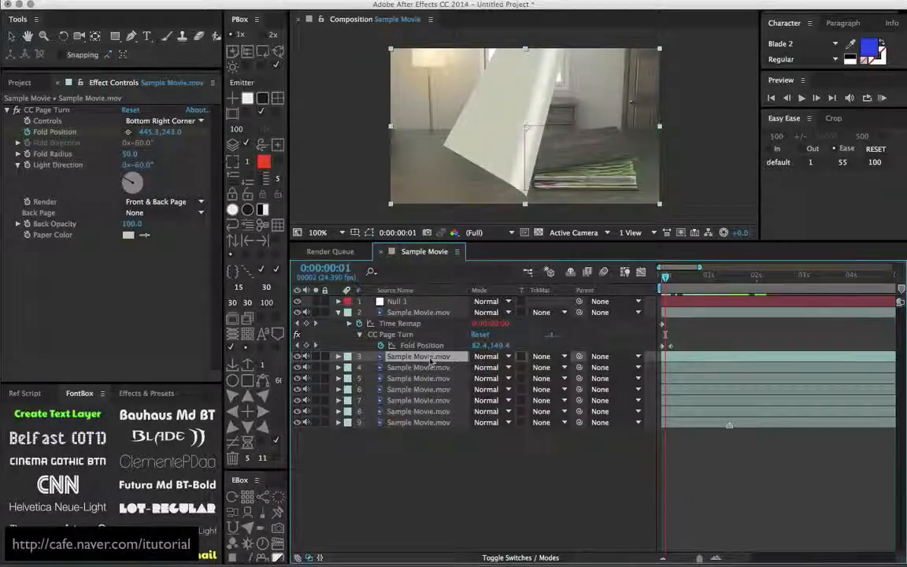
left_click(146, 392)
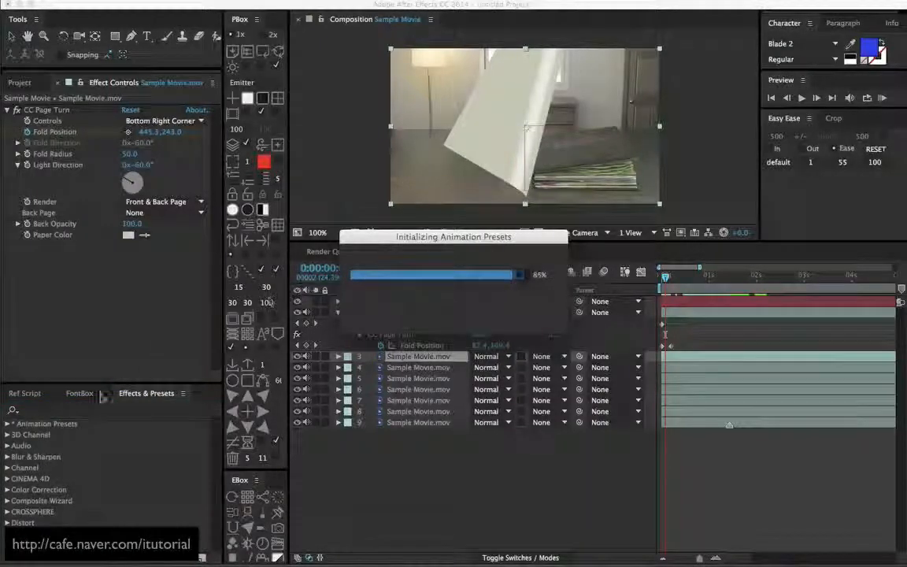
left_click(74, 412)
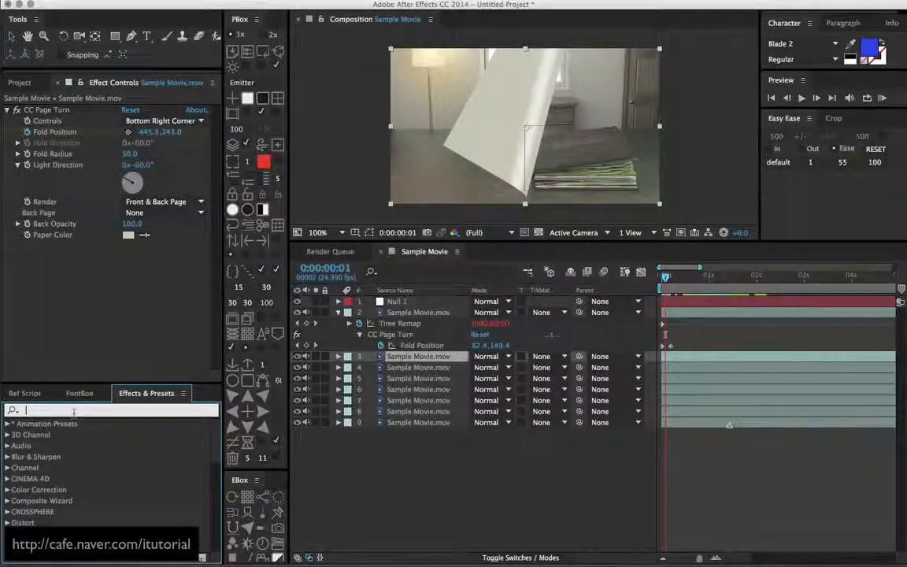
type("shadow")
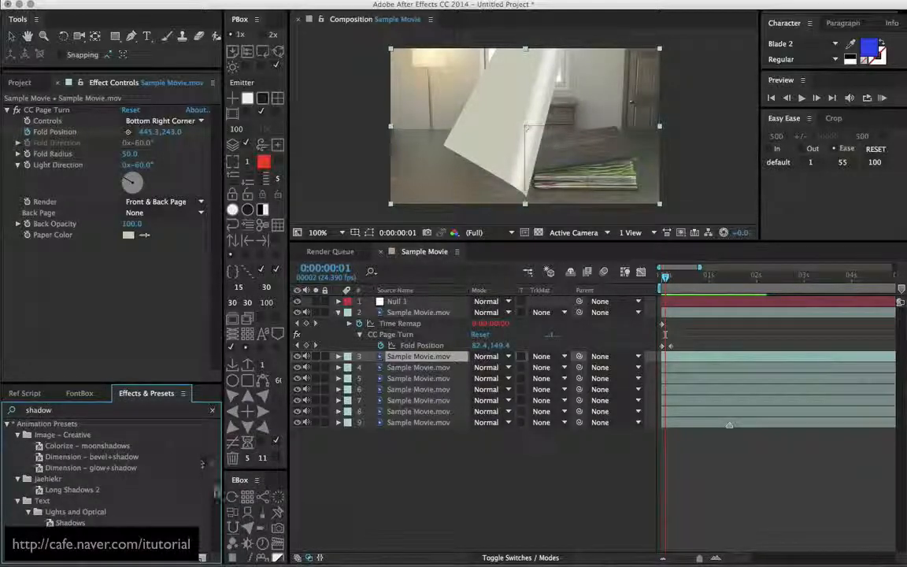
scroll(202, 464, "down", 5)
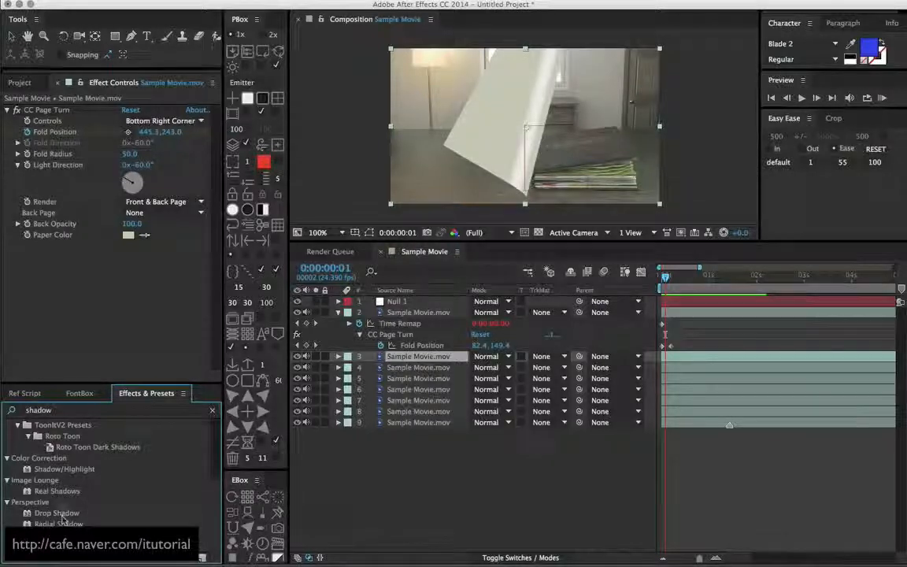
double_click(58, 490)
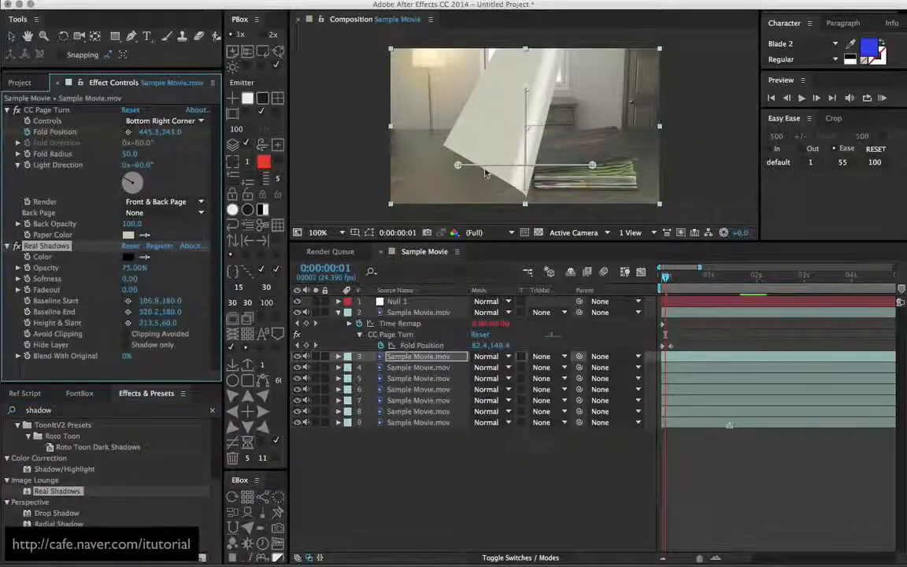
left_click_drag(459, 168, 480, 205)
left_click_drag(592, 165, 607, 180)
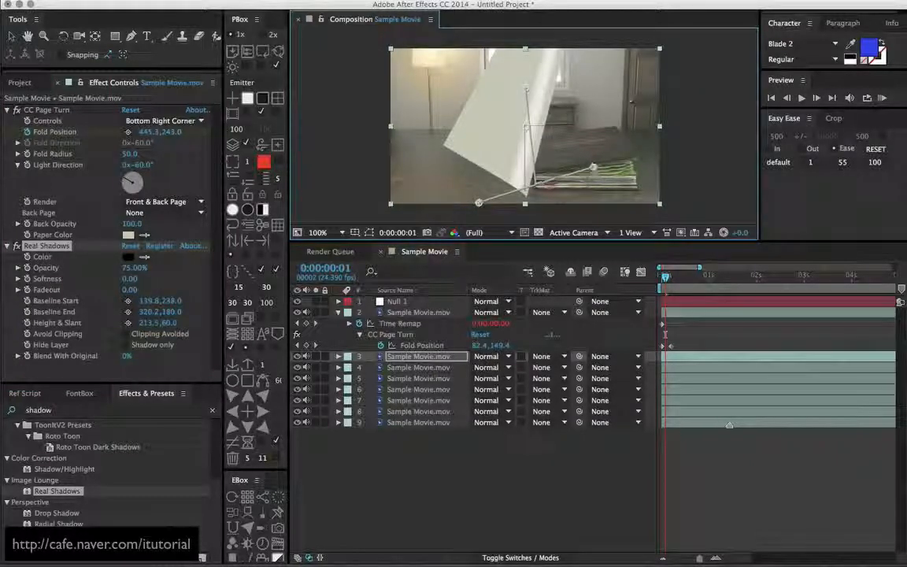
left_click_drag(526, 90, 567, 102)
left_click_drag(479, 204, 485, 211)
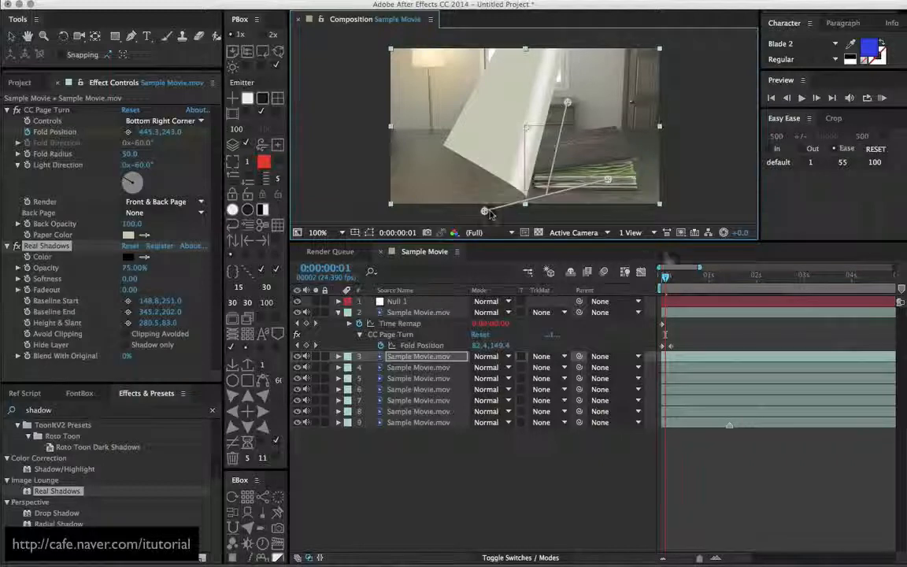
left_click(663, 277)
key("Page_Down")
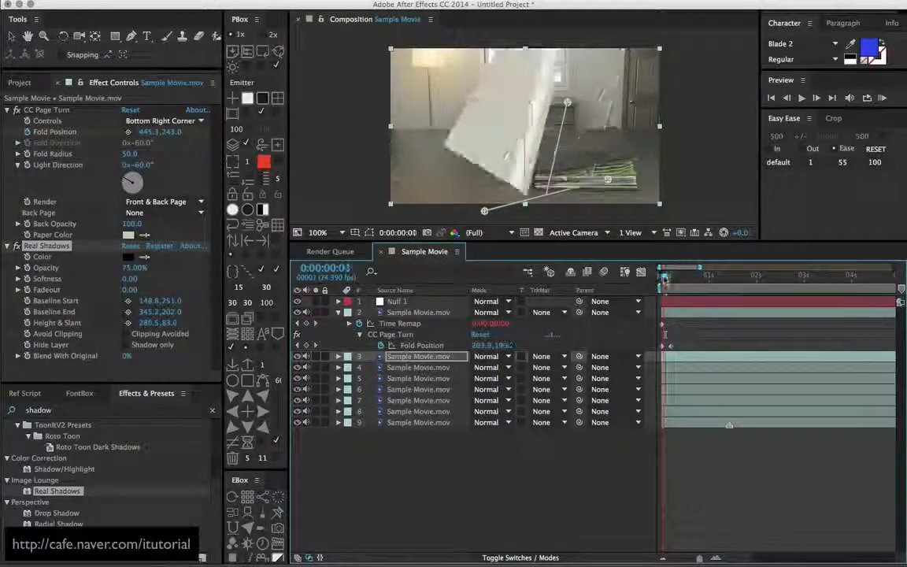
Remove Real Shadows from layer 3 and apply it to Sample Movie.mov on layer 2 at 0:00:00:00.
left_click(47, 246)
key("Delete")
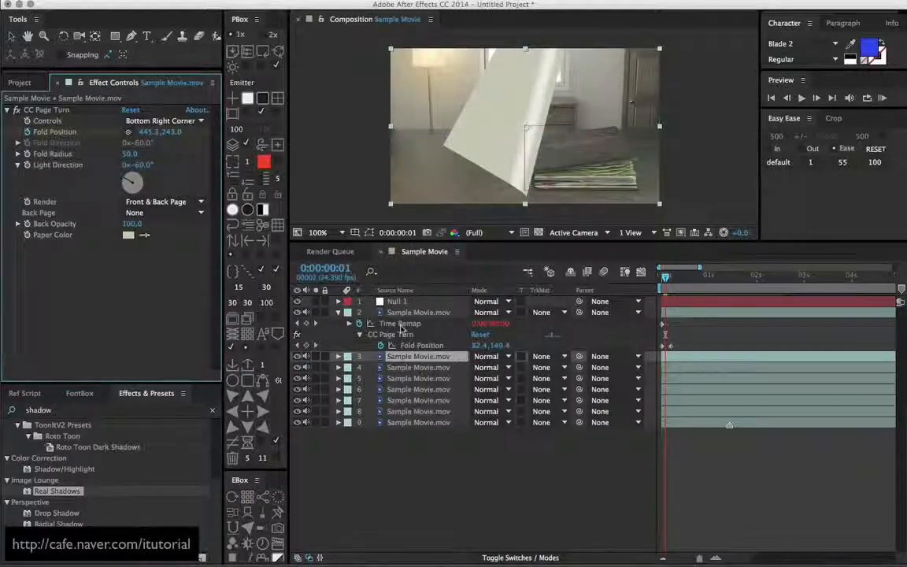
left_click(413, 312)
key("Page_Up")
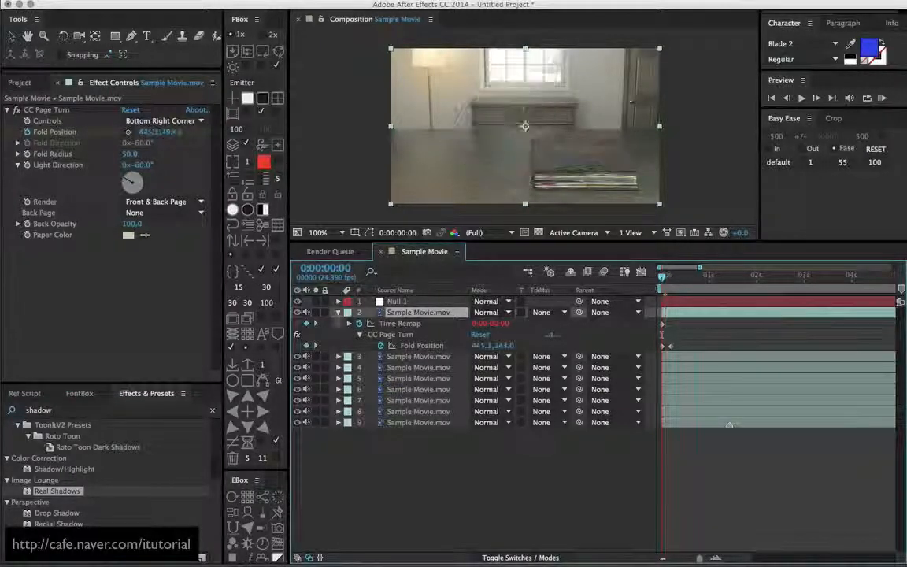
double_click(77, 491)
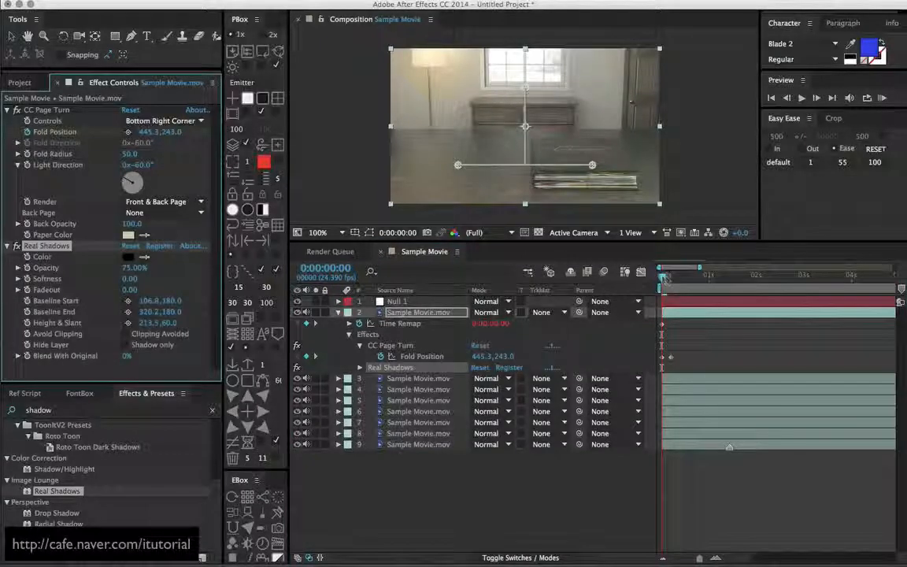
At 0:00:00:01, set layer 2's shadow baseline from about 130.8, 280.0 to 354.2, 123.0, with Height & Slant about 273.5, 51.0.
left_click_drag(665, 279, 651, 284)
left_click(663, 277)
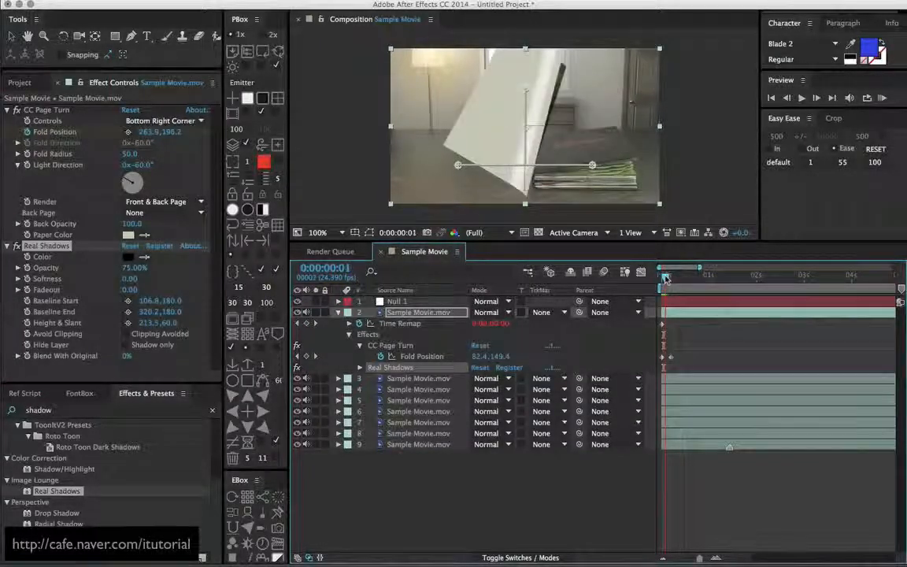
left_click_drag(459, 167, 482, 191)
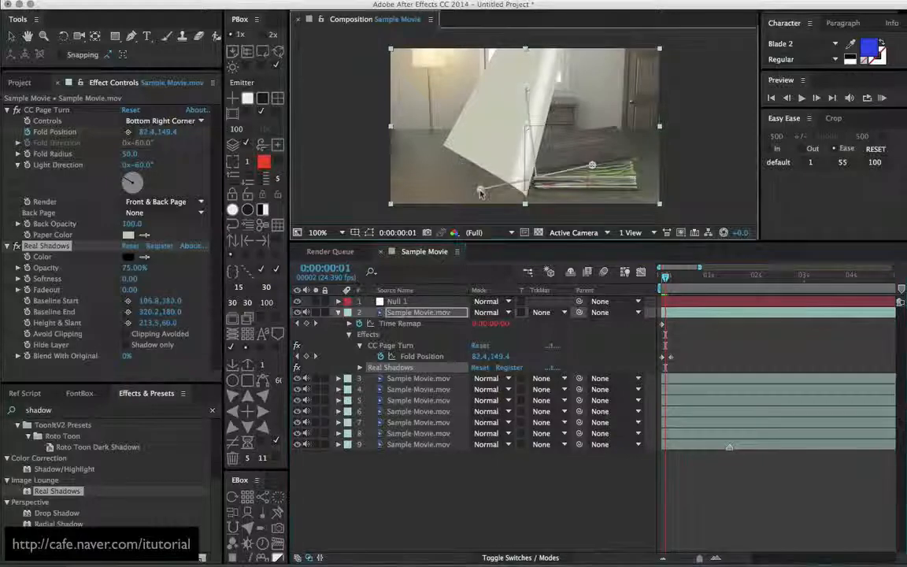
left_click_drag(592, 168, 613, 127)
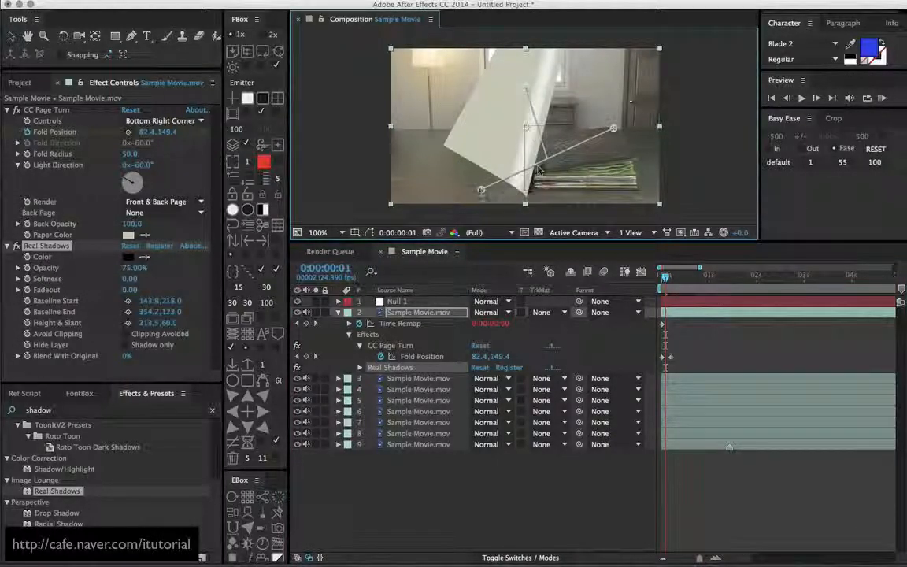
left_click_drag(482, 189, 481, 225)
left_click_drag(525, 87, 566, 80)
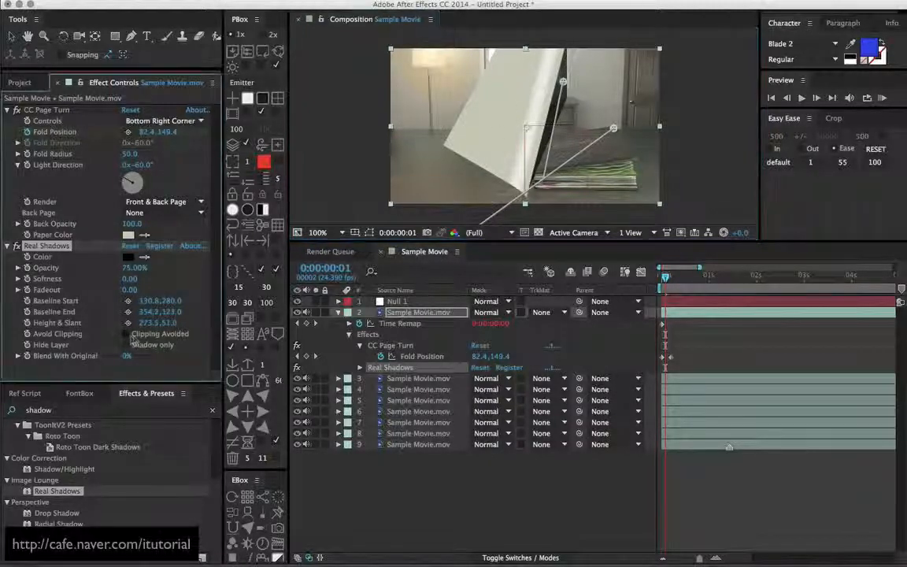
Avoid clipping on layer 2's shadow, with Height & Slant about 258.5, 79.0, opacity 57% and softness 3.
left_click_drag(563, 82, 554, 98)
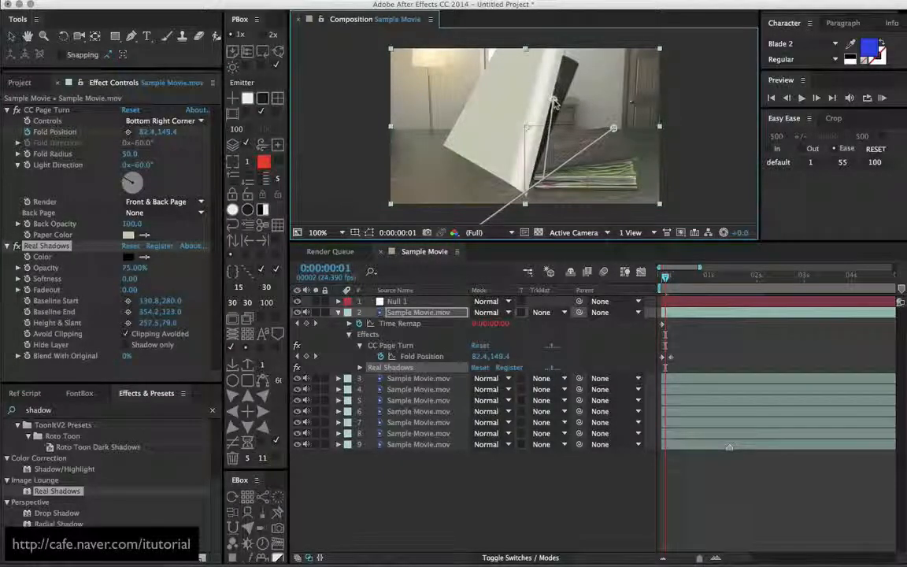
mouse_move(129, 271)
left_mouse_down()
mouse_move(116, 270)
mouse_move(143, 282)
left_mouse_up()
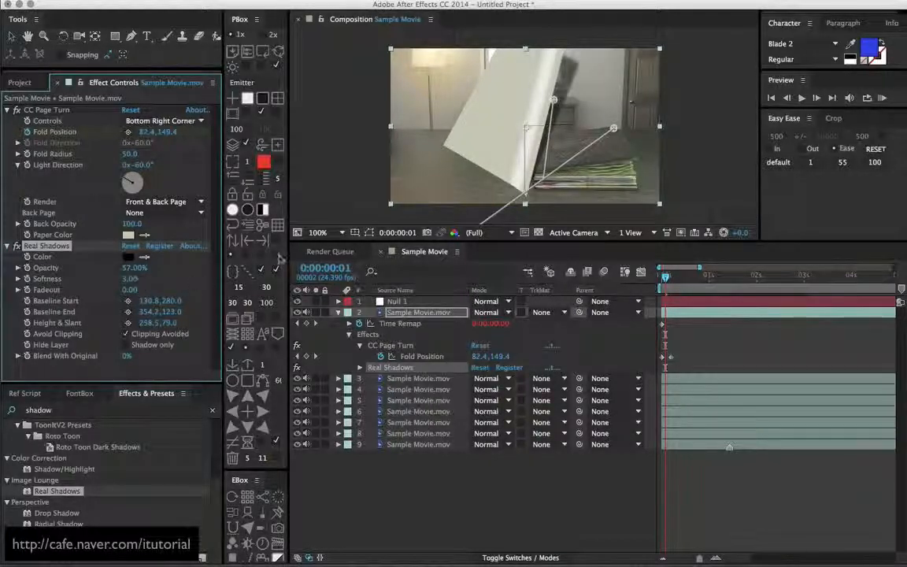
mouse_move(666, 278)
left_mouse_down()
mouse_move(675, 279)
mouse_move(668, 281)
left_mouse_up()
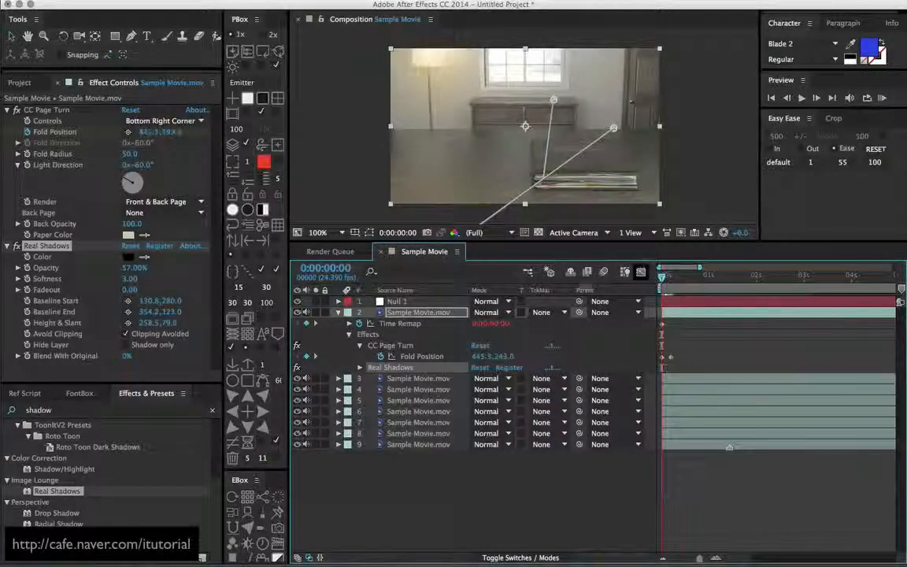
Copy Real Shadows from layer 2 onto layers 3 to 8, and scrub through the page turns up to 0:00:01:03.
left_click(49, 248)
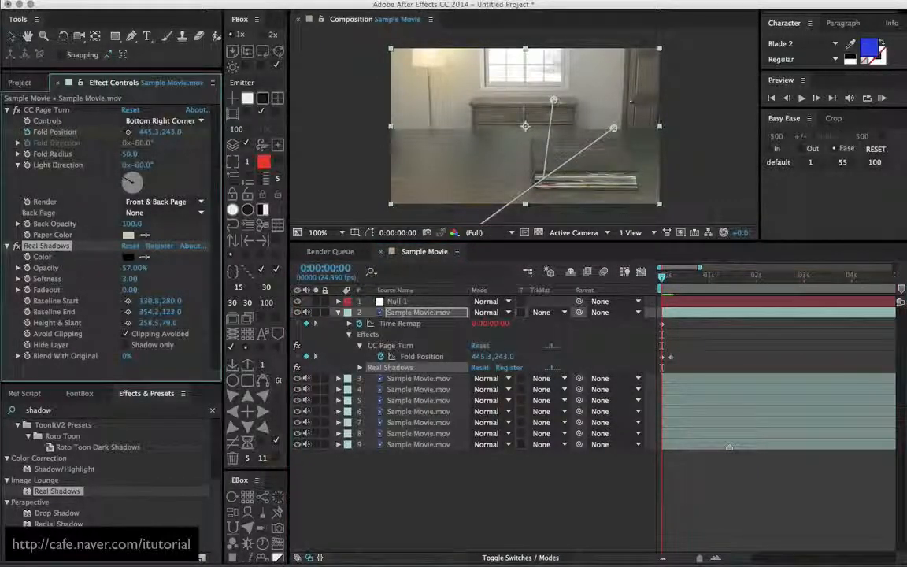
left_click(138, 63)
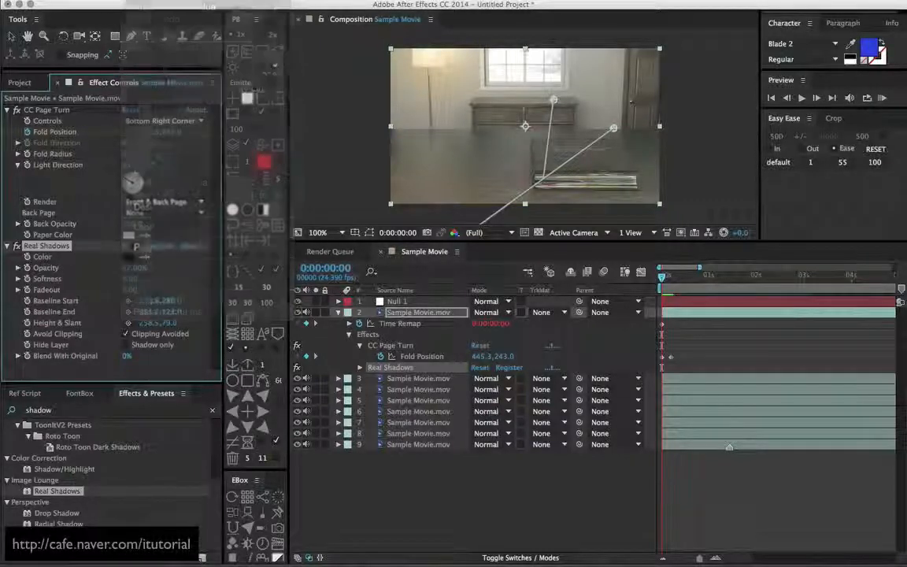
left_click(417, 378)
left_click(425, 433, "shift")
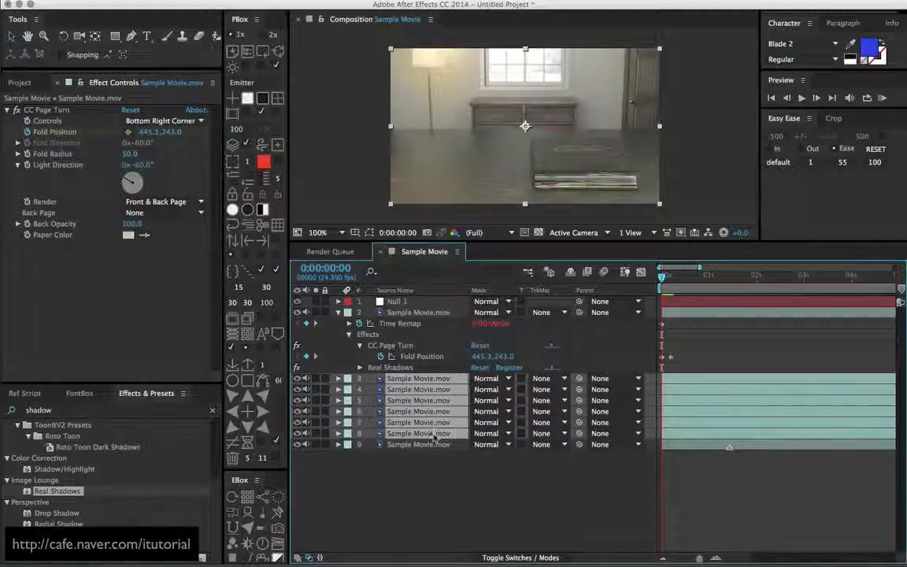
left_click(495, 478)
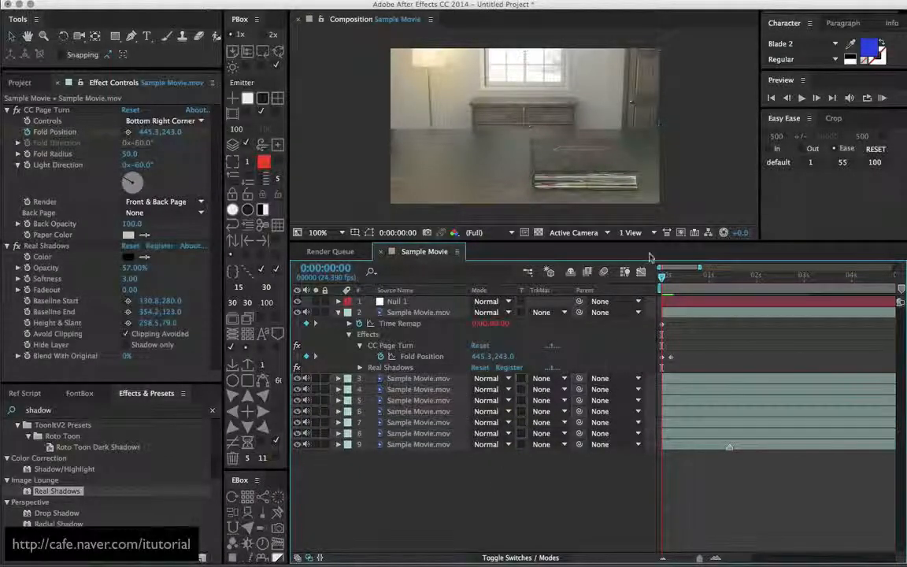
left_click_drag(661, 278, 716, 275)
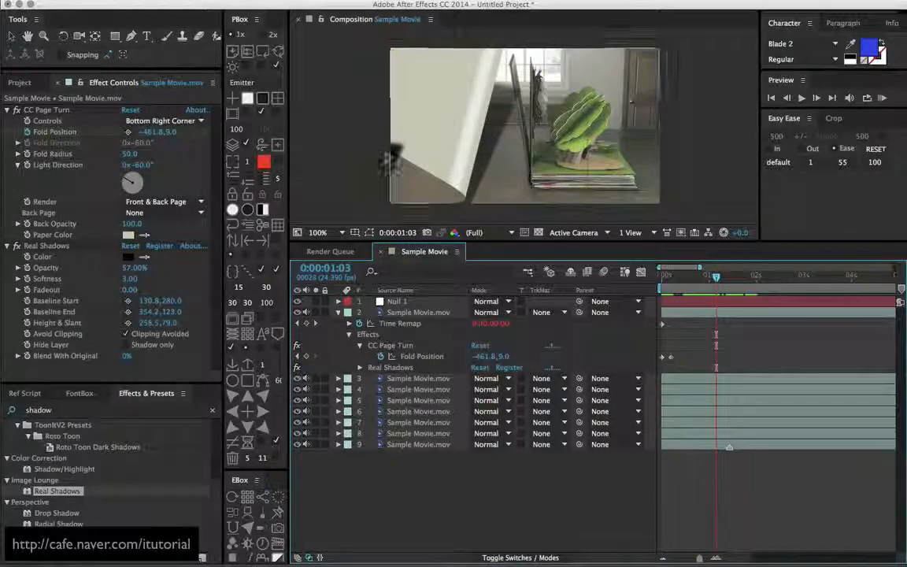
left_click_drag(715, 275, 666, 278)
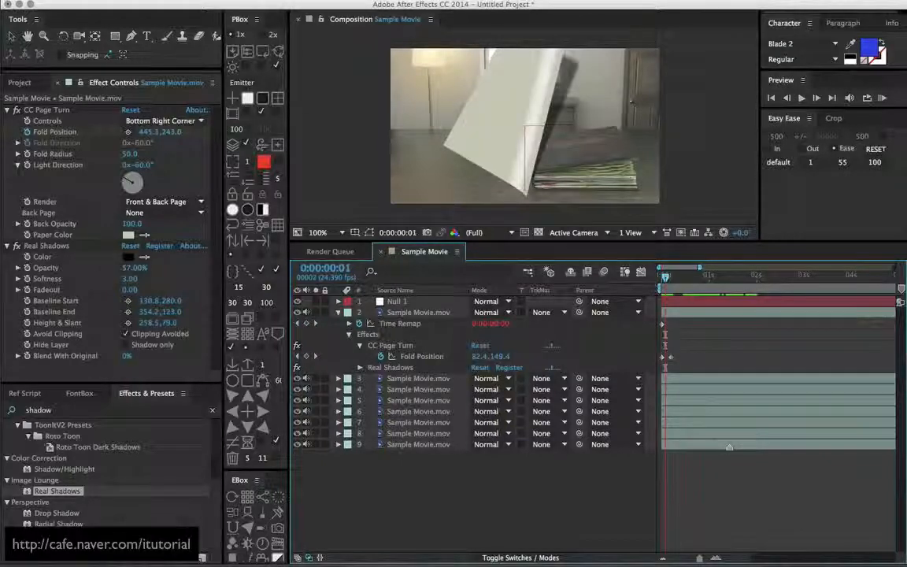
At 0:00:00:03, adjust layer 2's shadow to Height & Slant about 244.5, 77.0, with the baseline from about 84.8, 253.0 to 332.2, 144.0.
left_click(416, 314)
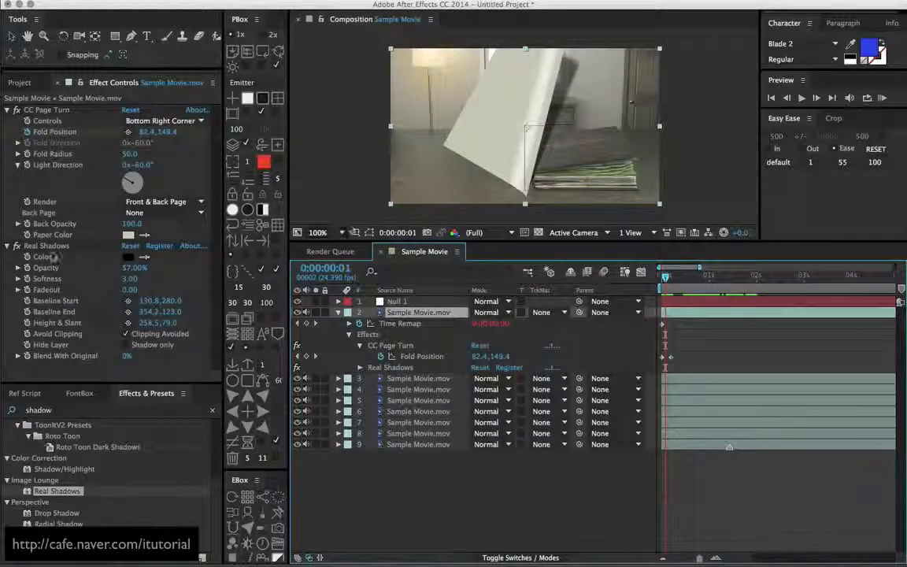
left_click(45, 246)
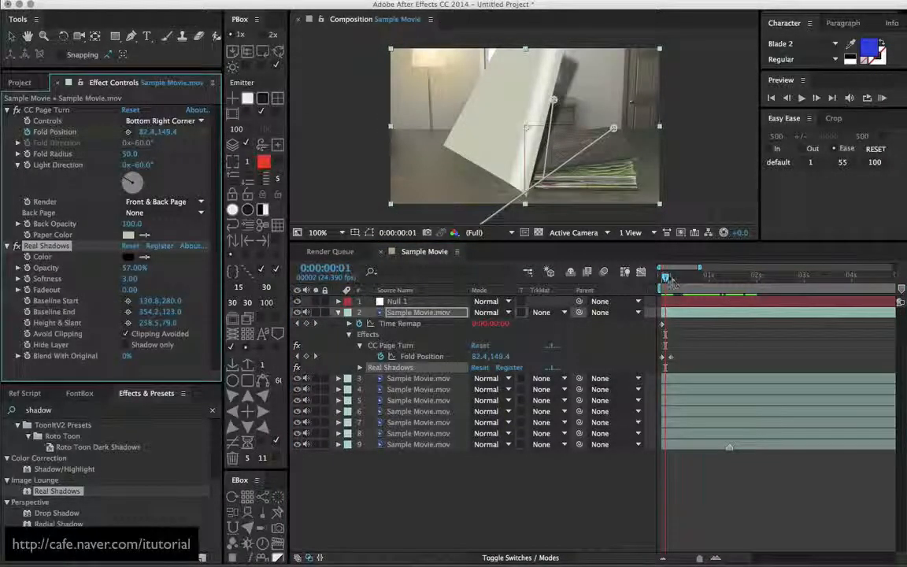
left_click_drag(665, 278, 669, 278)
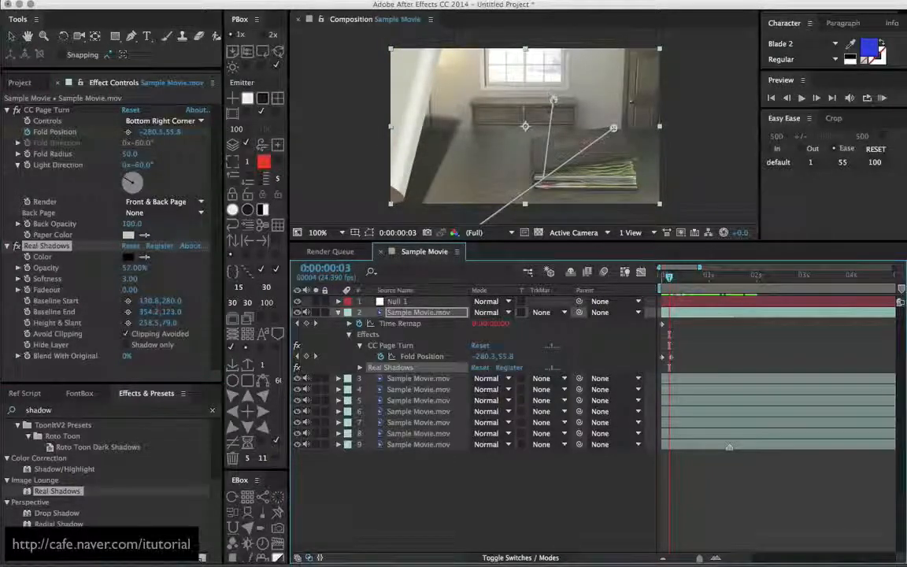
left_click_drag(554, 100, 545, 99)
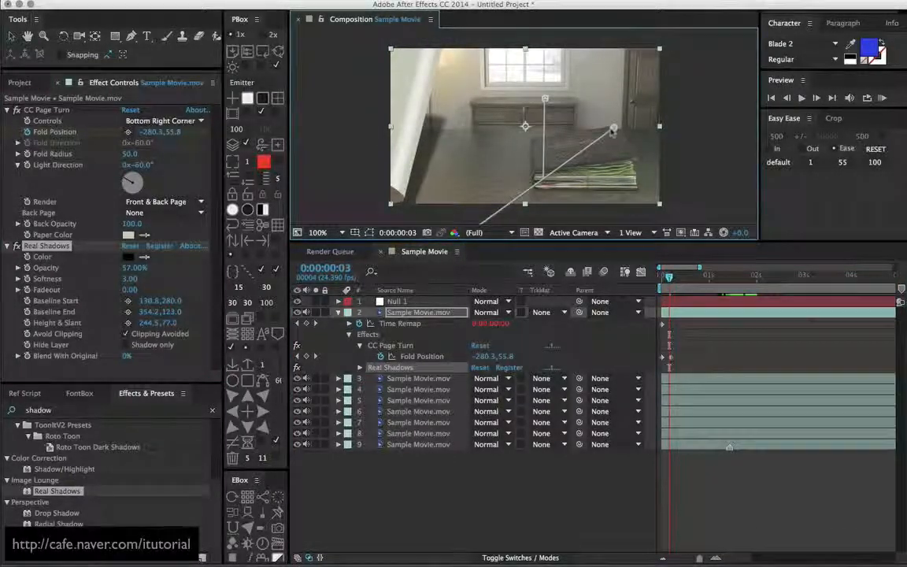
left_click_drag(613, 128, 600, 143)
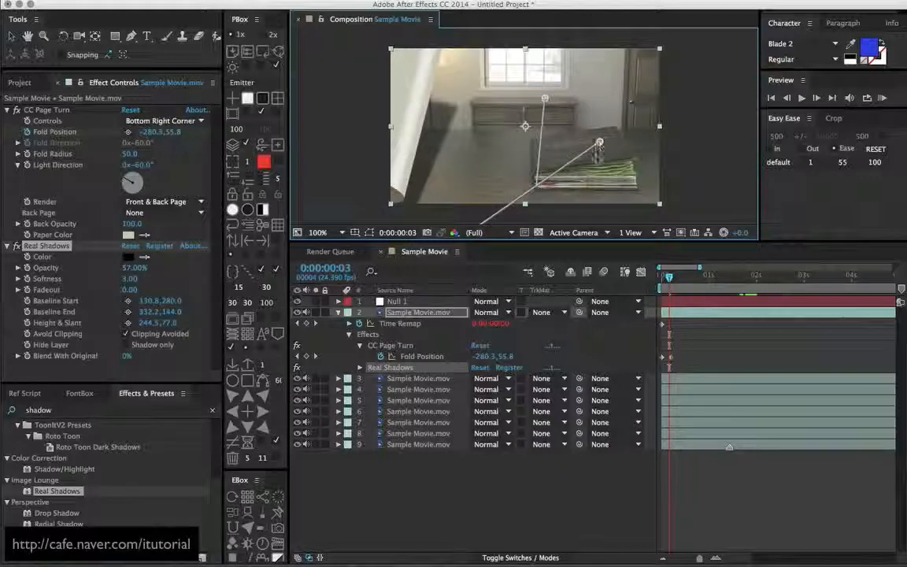
key("space")
left_click_drag(508, 165, 510, 139)
left_click_drag(477, 204, 446, 186)
left_click(656, 278)
left_click_drag(657, 278, 715, 277)
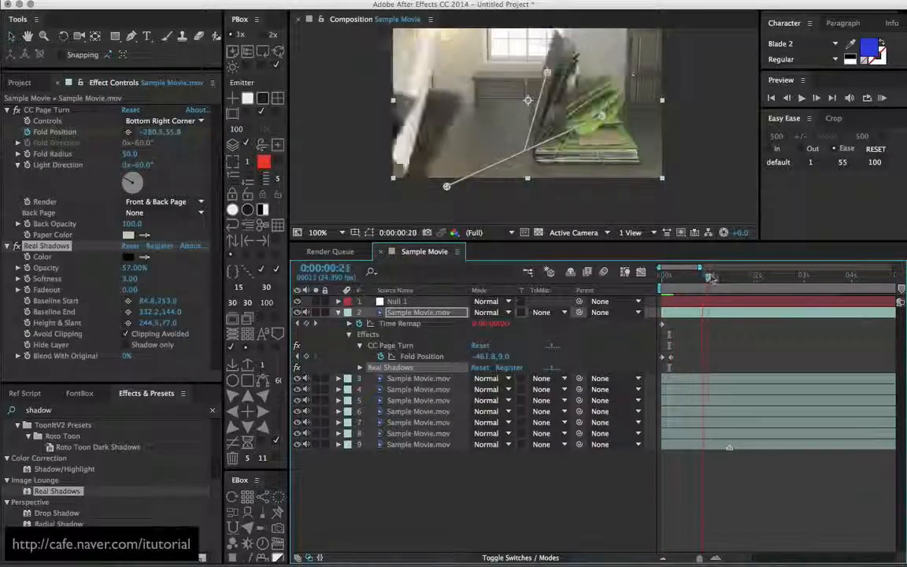
Collapse layer 2's CC Page Turn and Real Shadows settings and its layer properties, and select layer 9.
left_click(7, 109)
left_click(8, 120)
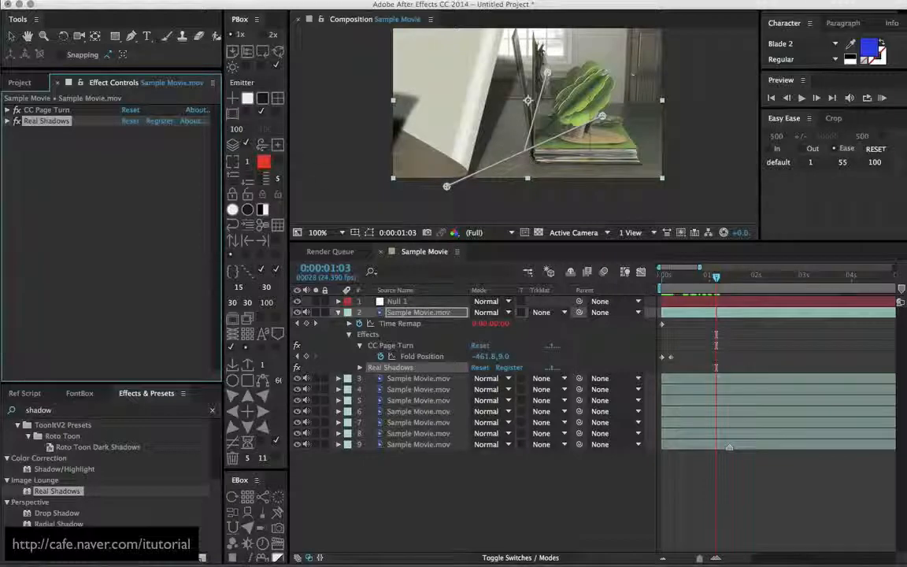
left_click(729, 446)
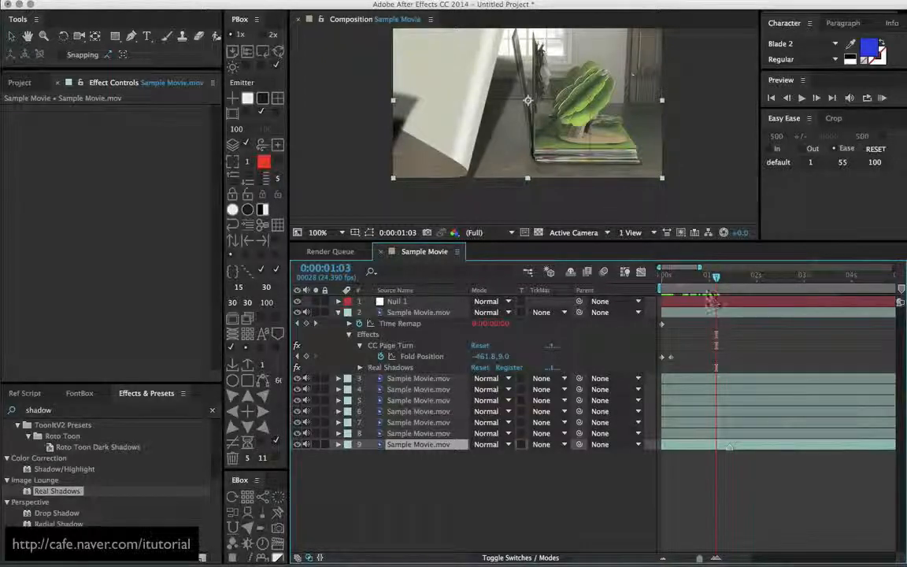
left_click(348, 313)
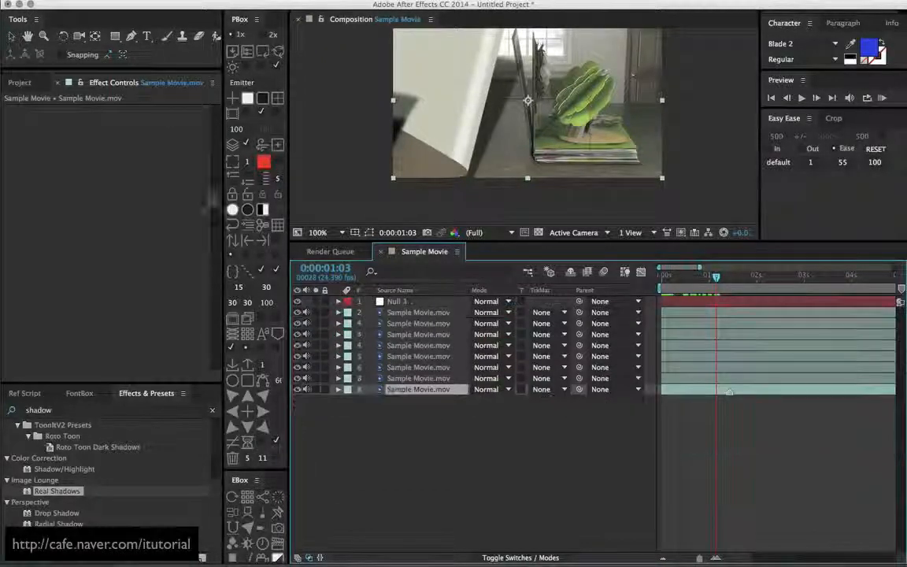
Create a new composition from the Sample Movie.mov footage in the project.
left_click(28, 83)
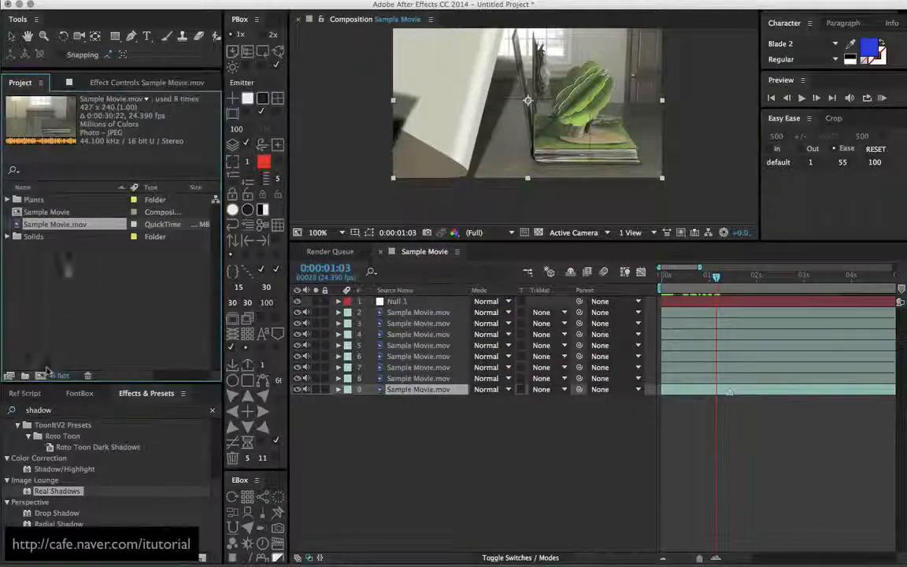
left_click_drag(44, 370, 39, 374)
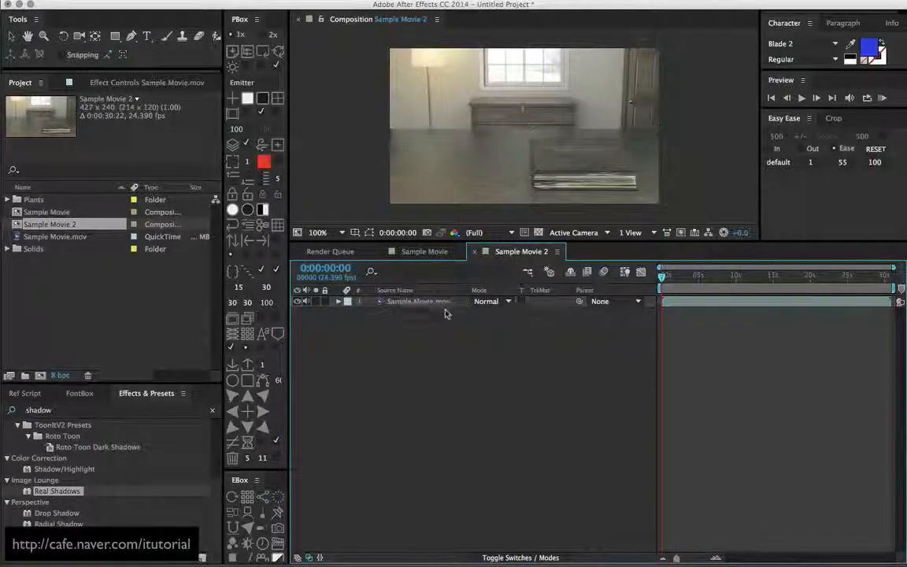
key("Return")
Apply the EBox repeater to the Sample Movie.mov layer at 0:00:00:00, and display its control null's Repetition settings.
left_click_drag(688, 276, 660, 277)
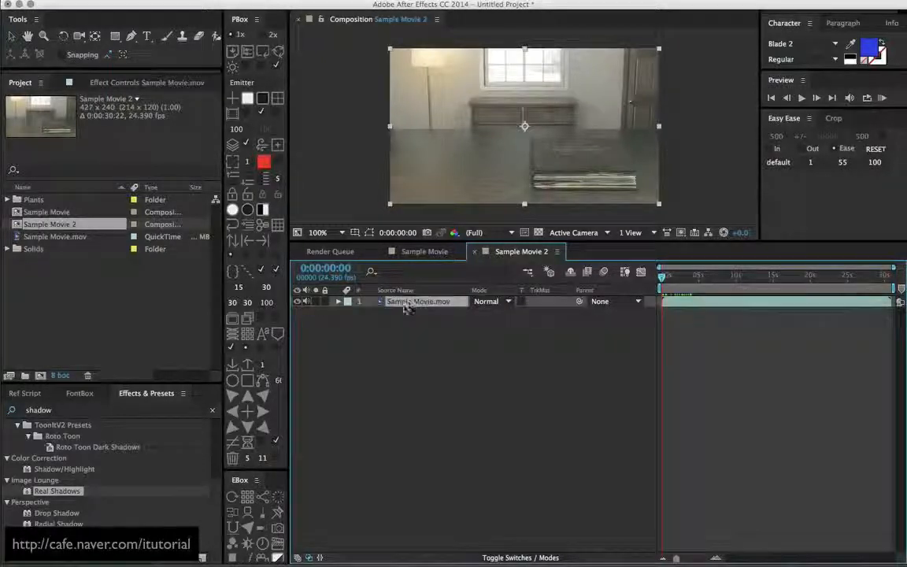
left_click(247, 496)
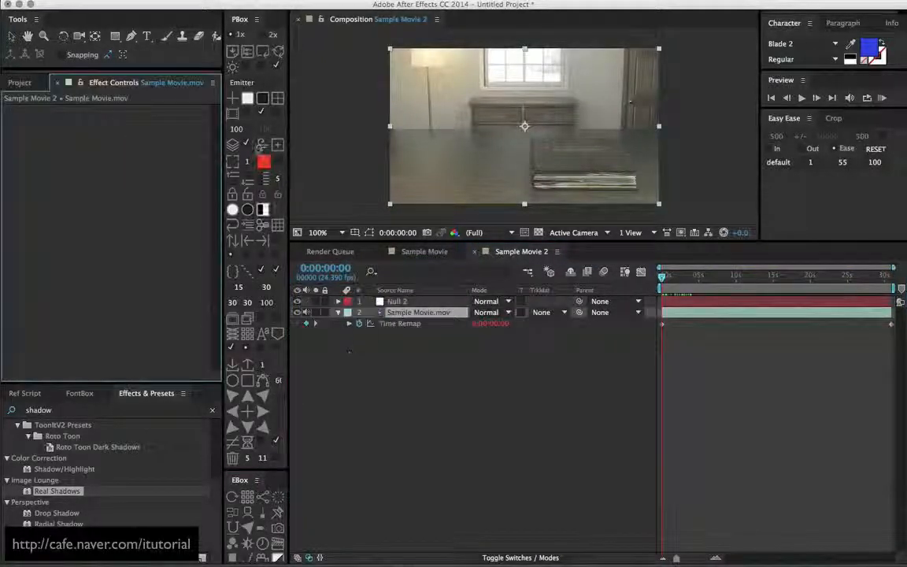
left_click(434, 301)
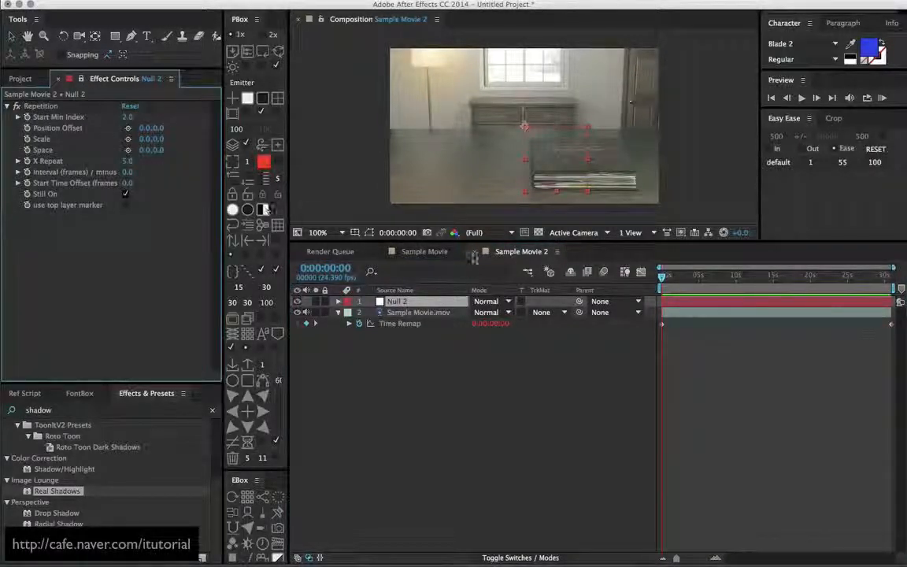
Reveal the Time Remap, Position and Scale expressions on the Sample Movie.mov layer, and select Position.
left_click(417, 313)
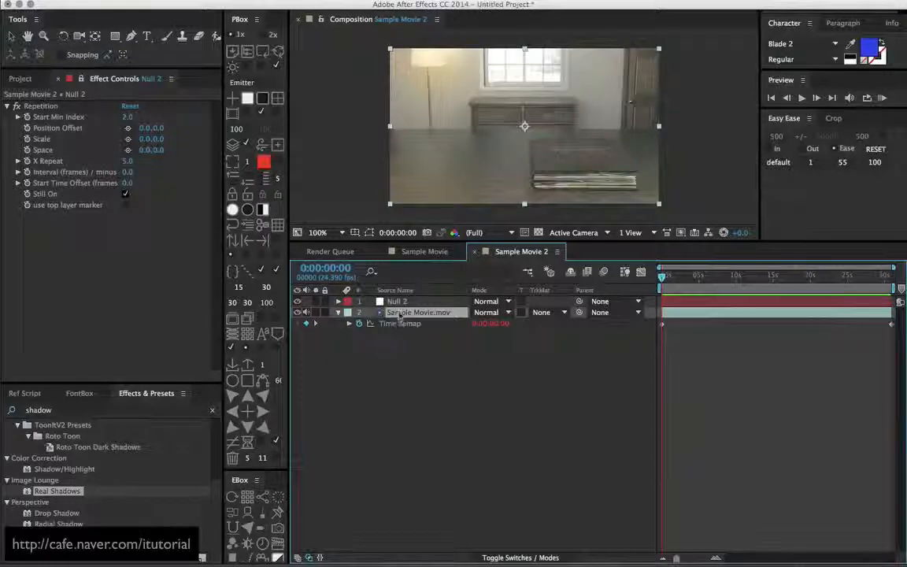
key("e")
key("e")
left_click(398, 346)
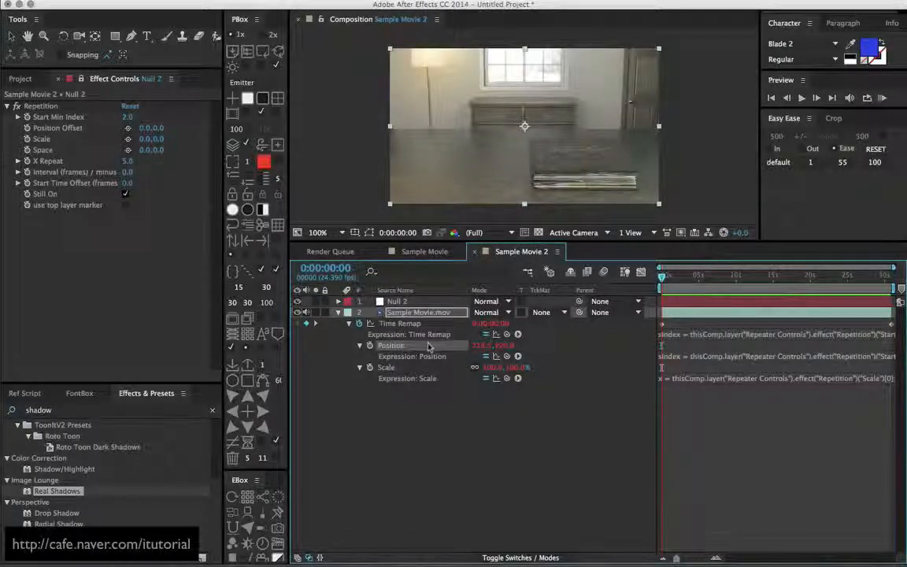
Remove the Position and Scale expressions from the Sample Movie.mov layer, then collapse its properties and reselect the layer.
left_click(370, 345, "alt")
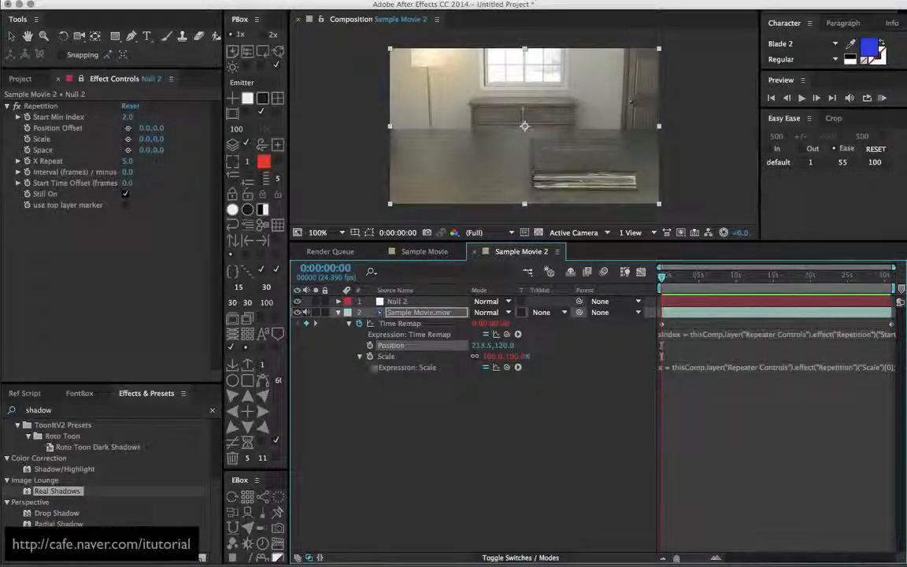
left_click(369, 355, "alt")
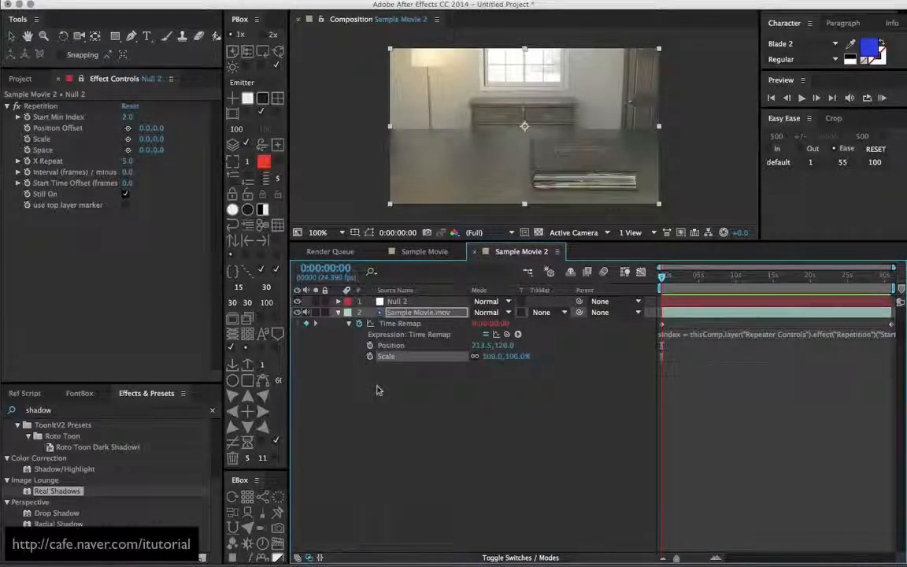
left_click(396, 384)
left_click(405, 313)
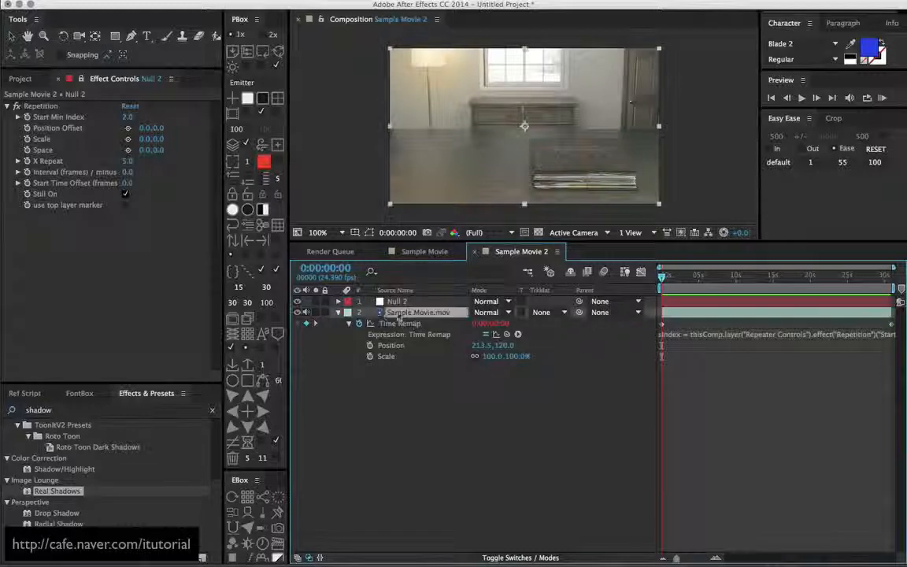
left_click(339, 313)
left_click(420, 337)
left_click(422, 314)
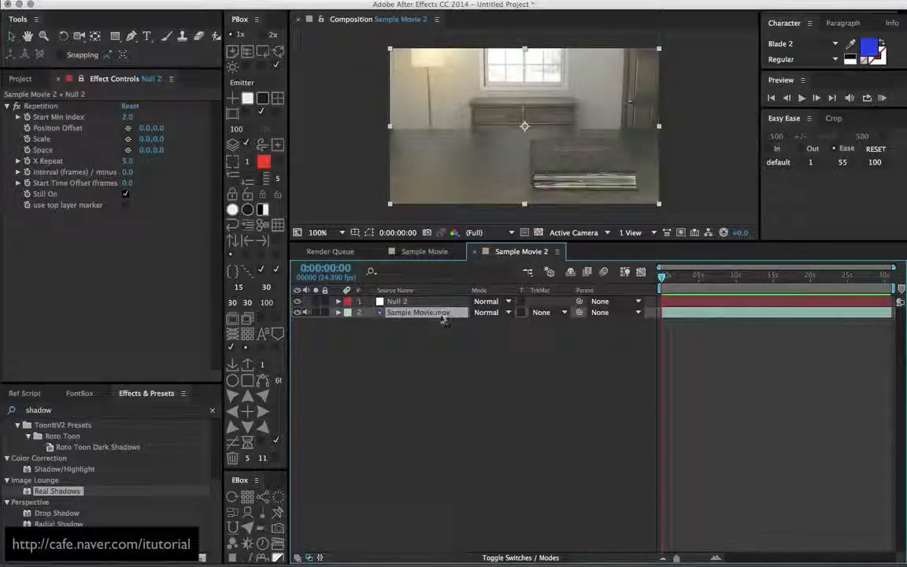
Keyframe the Sample Movie.mov layer's Position at 213.5, 120.0 on 0:00:00:09 and 213.5, -124.0 on 0:00:00:00.
key("p")
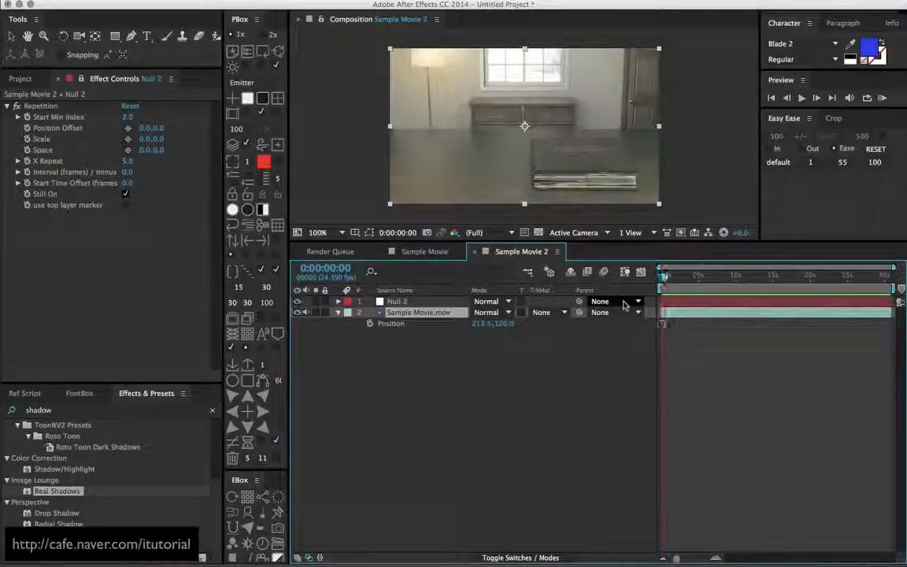
key("space")
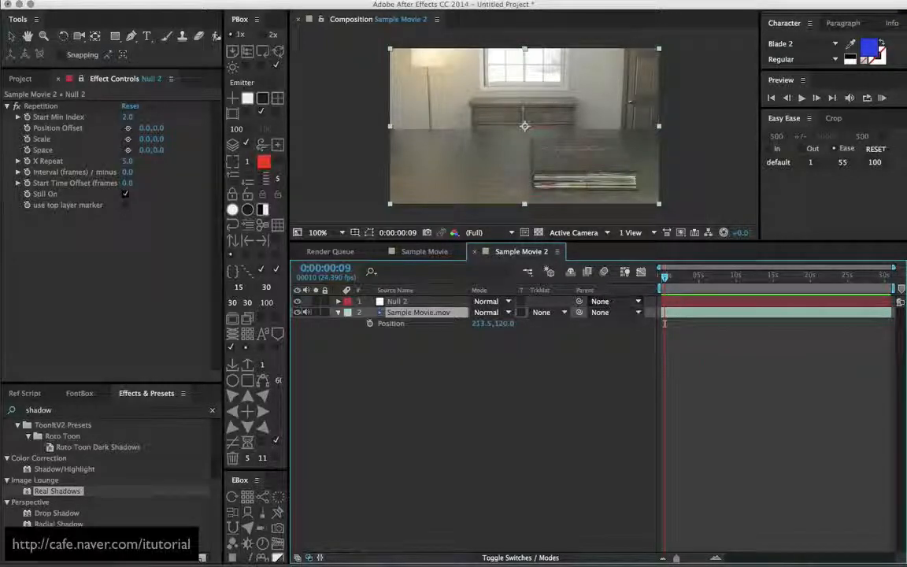
left_click_drag(666, 279, 661, 278)
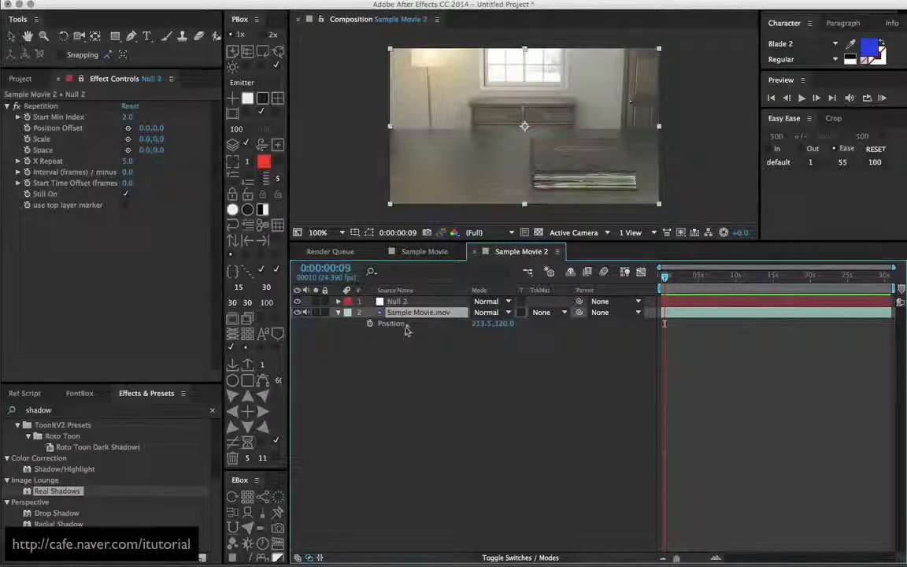
left_click(371, 324)
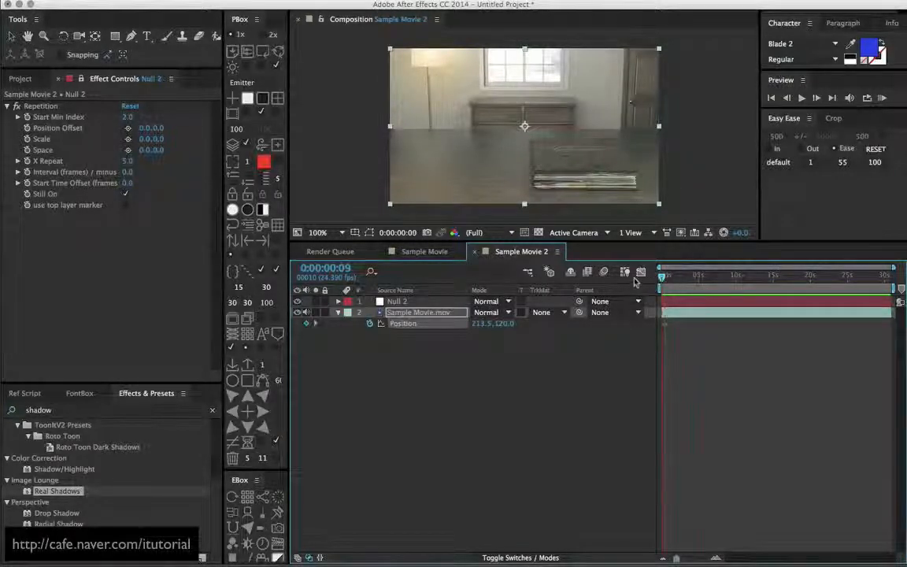
key("Home")
left_click_drag(504, 323, 323, 323)
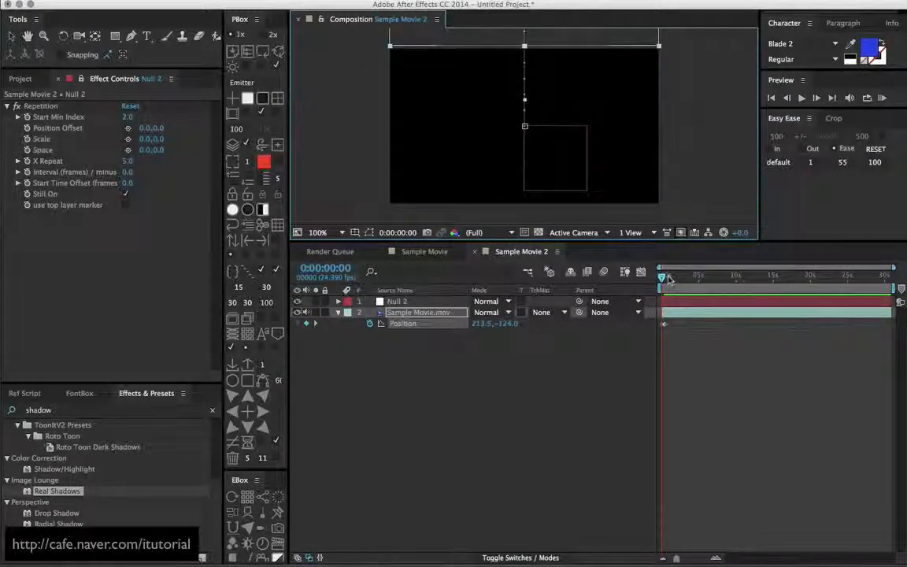
mouse_move(667, 279)
left_mouse_down()
mouse_move(684, 278)
mouse_move(661, 279)
left_mouse_up()
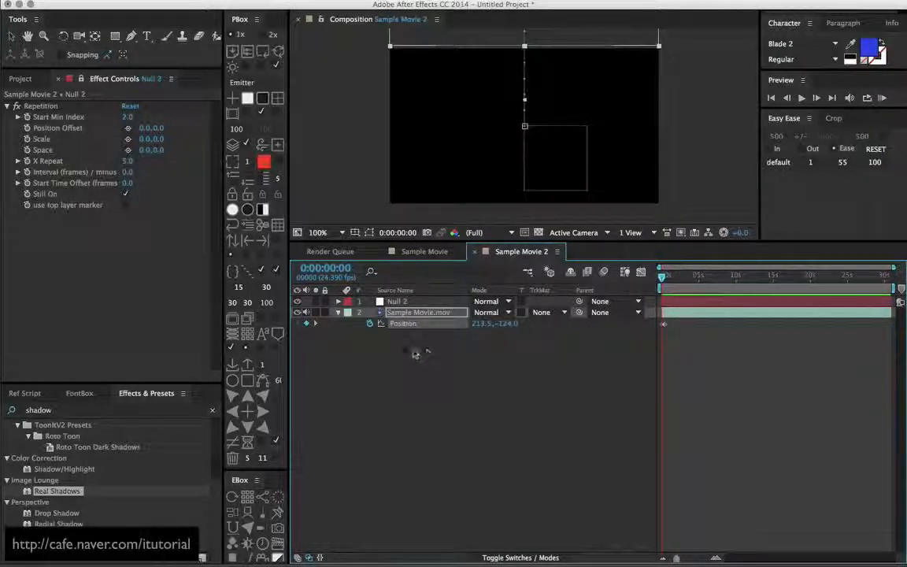
Duplicate the keyframed Sample Movie.mov layer six times.
left_click(446, 331)
left_click(417, 312)
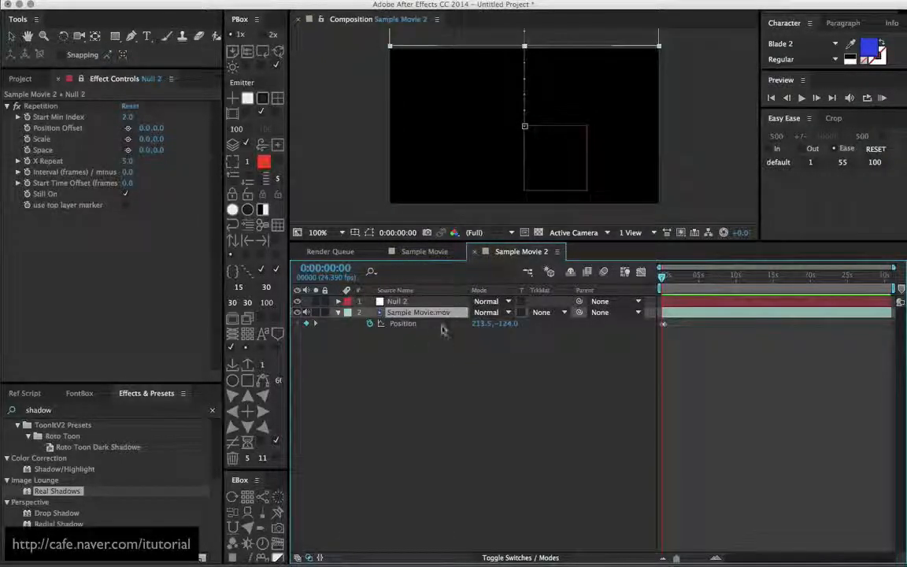
key("ctrl+d")
key("ctrl+d")
key("ctrl+d")
key("ctrl+d")
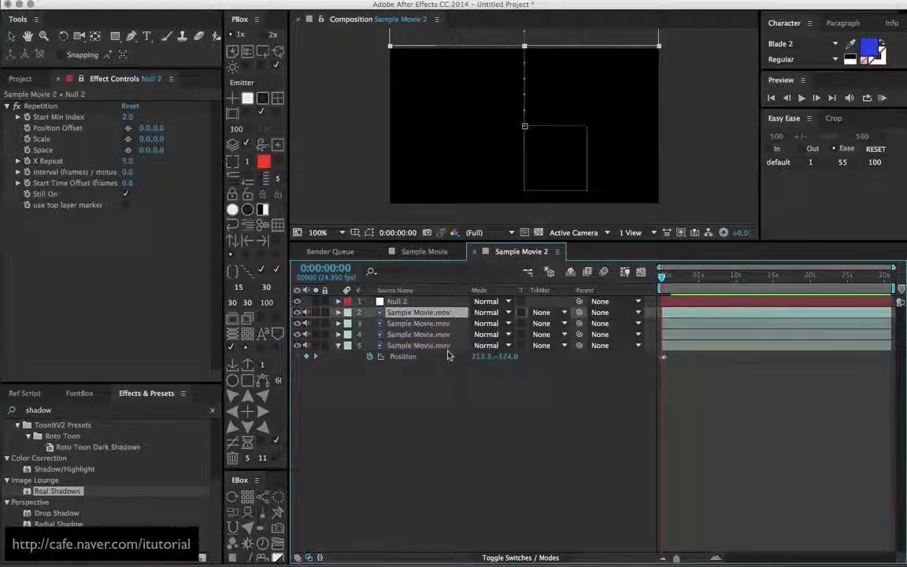
key("ctrl+d")
key("ctrl+d")
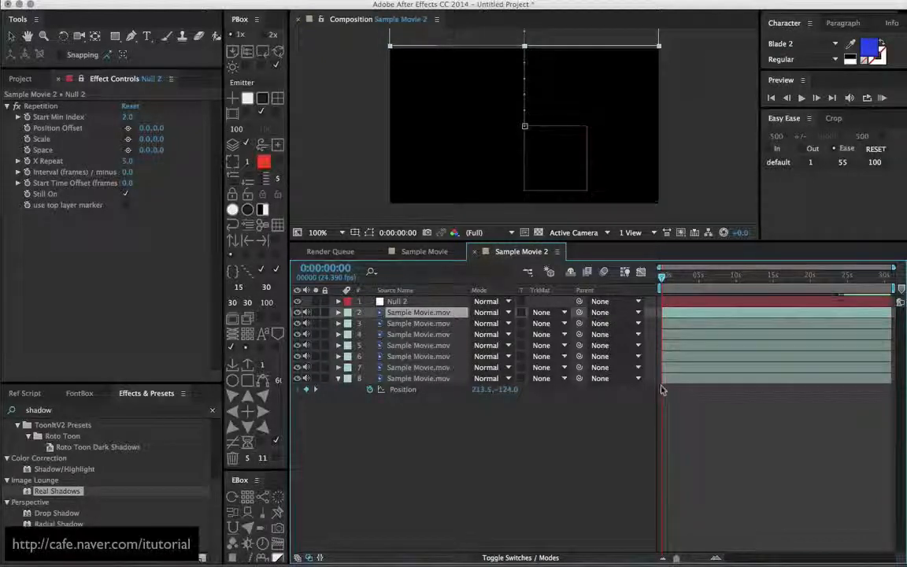
Stagger layers 8 through 2 sequentially by 9 frames each with Layer Shift & Trim, starting from the bottom layer.
left_click(673, 379)
left_click(678, 368)
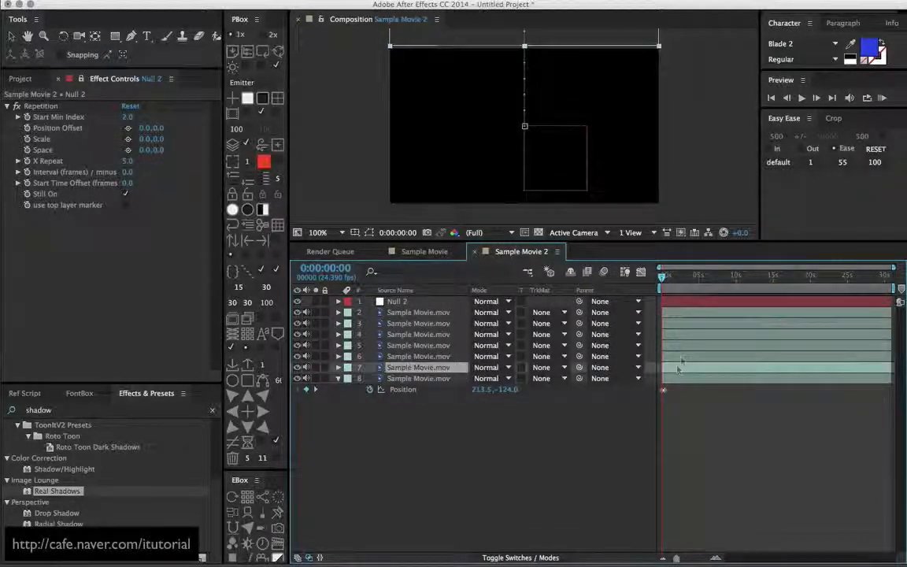
left_click(679, 358)
left_click(446, 402)
left_click(441, 379)
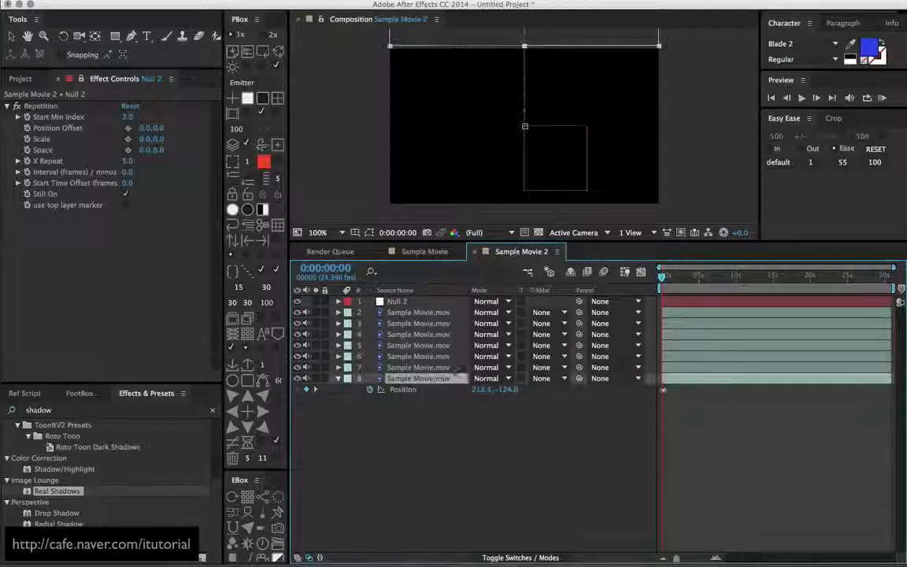
left_click(665, 314, "shift")
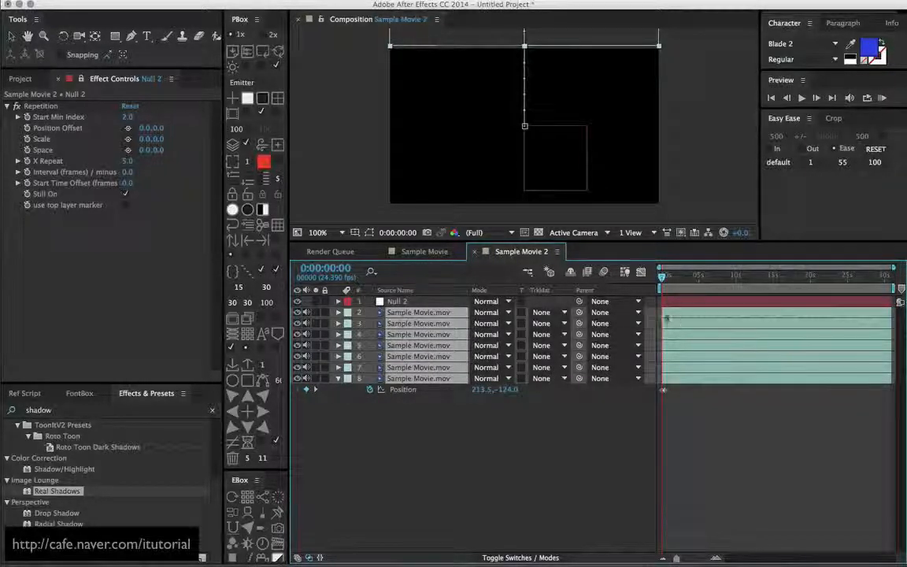
left_click(230, 210)
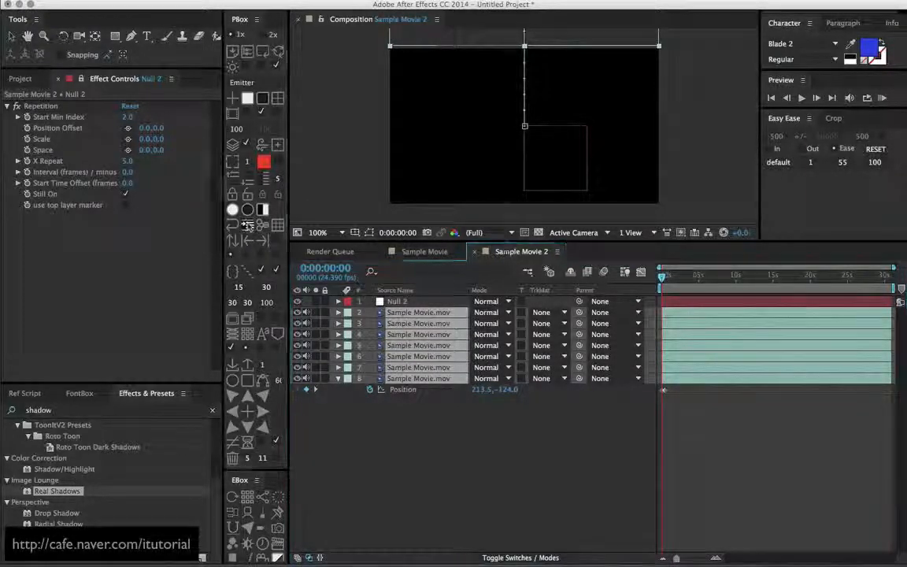
left_click_drag(425, 181, 382, 170)
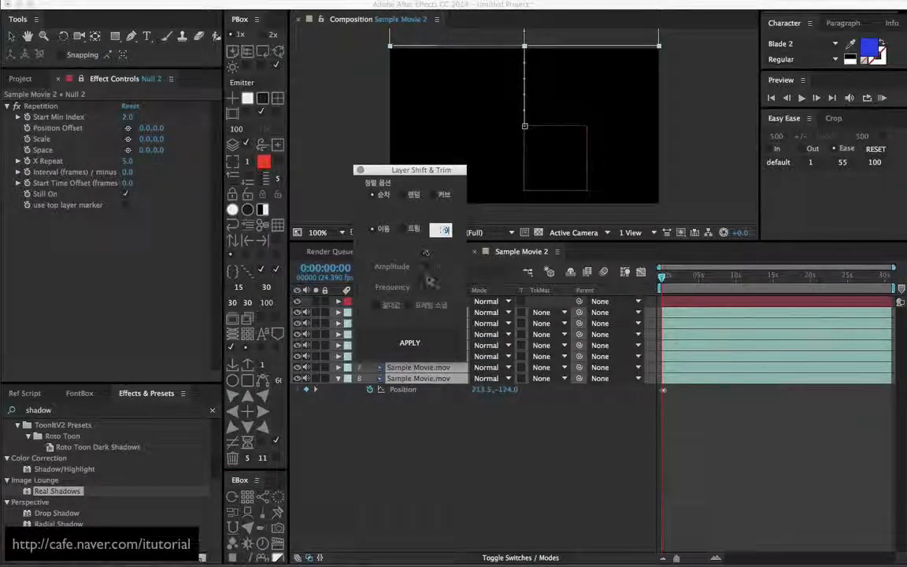
left_click(410, 342)
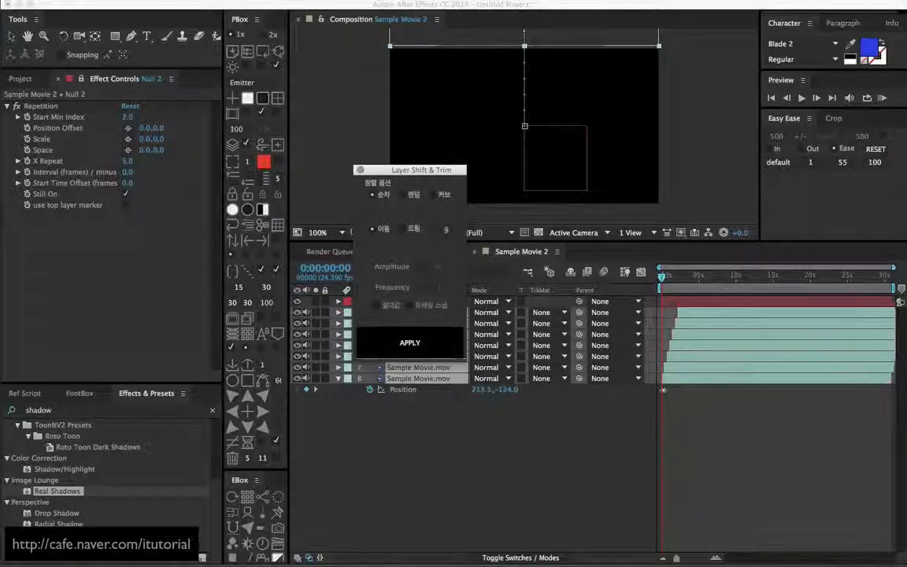
left_click(360, 170)
left_click(581, 418)
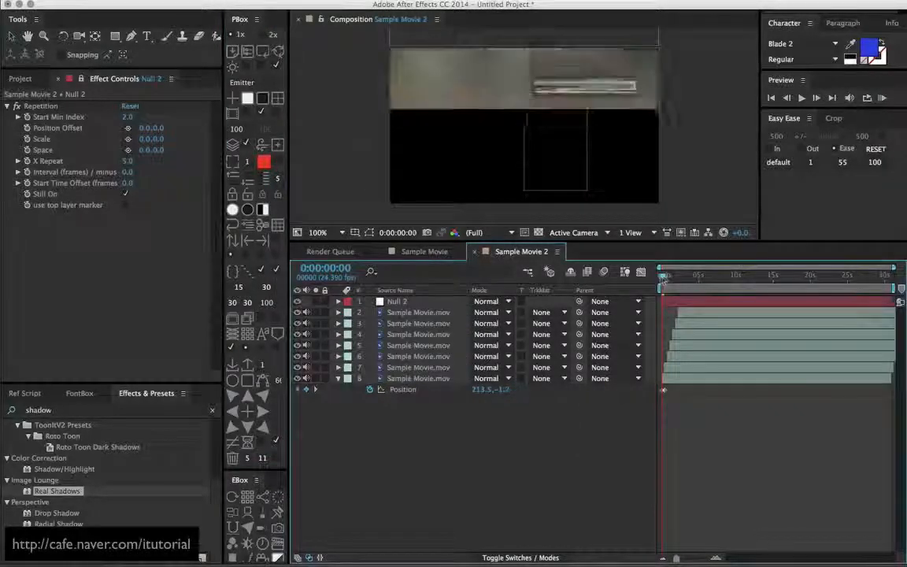
Try an Interval of 7 frames in the control null's Repetition settings and scrub through the opening drops.
mouse_move(663, 279)
left_mouse_down()
mouse_move(687, 275)
mouse_move(664, 276)
left_mouse_up()
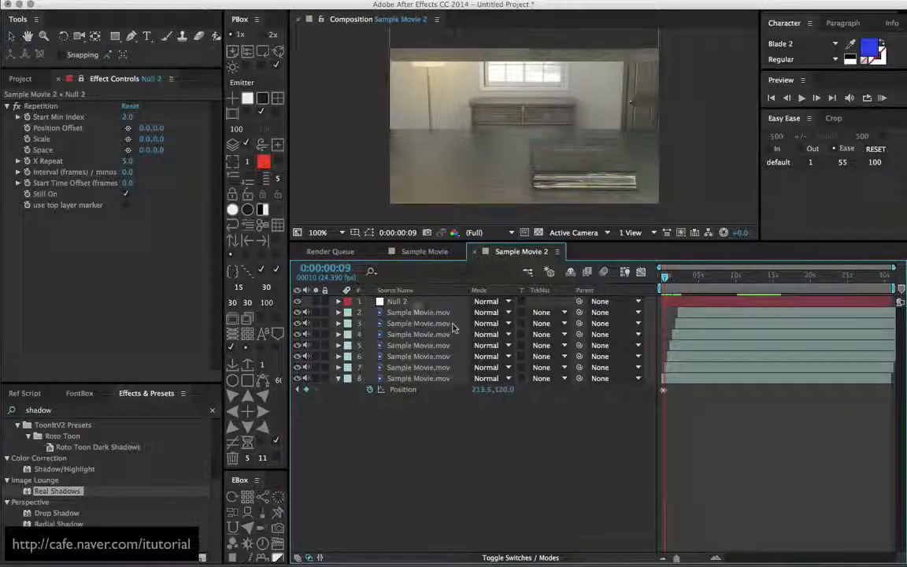
left_click(398, 302)
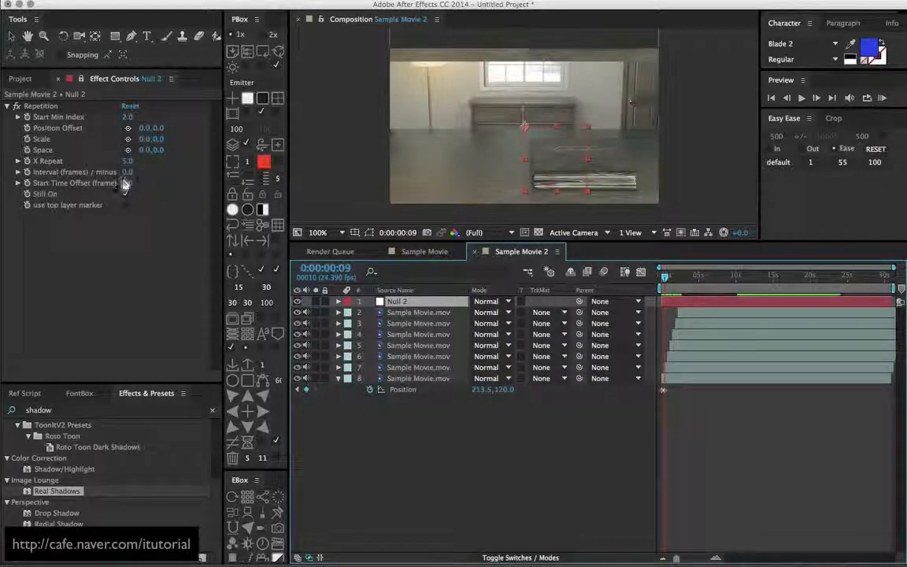
left_click_drag(128, 172, 136, 172)
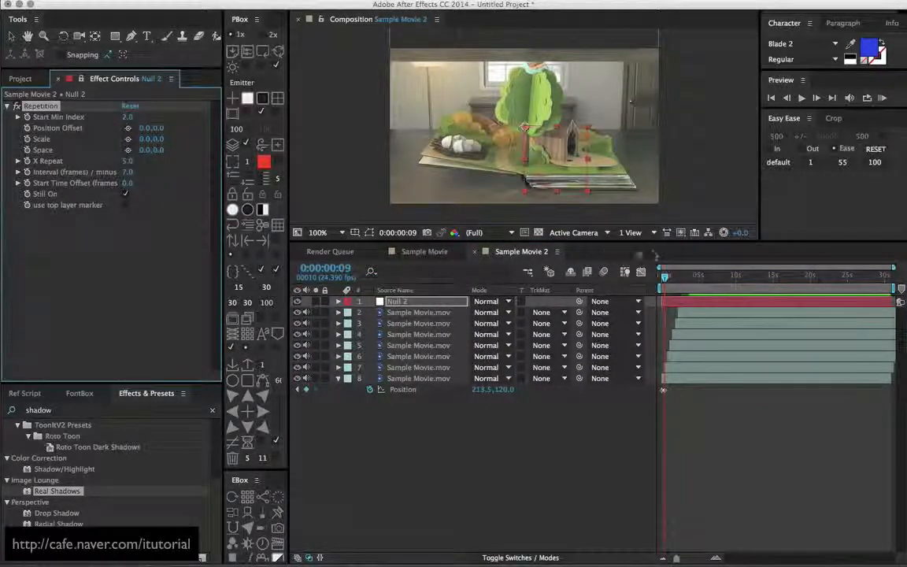
mouse_move(664, 277)
left_mouse_down()
mouse_move(676, 279)
mouse_move(662, 277)
left_mouse_up()
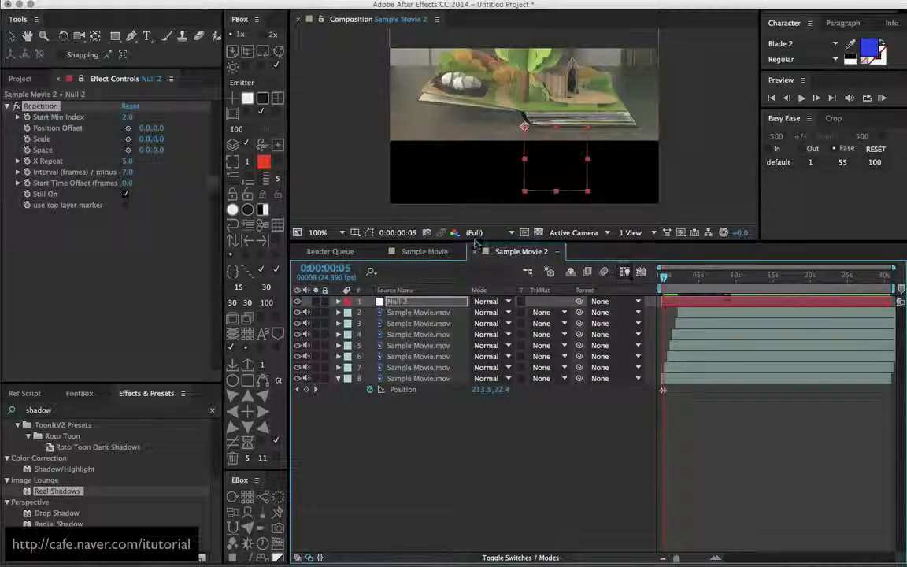
Set the null's Repetition Interval to -5 and Start Time Offset to 32 frames, and scrub to 0:00:02:14.
left_click(128, 171)
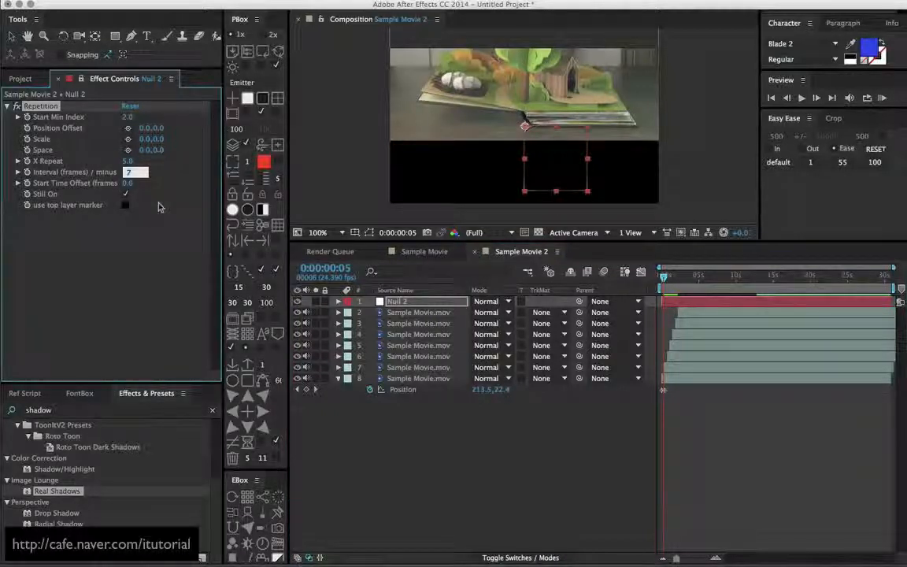
key("Return")
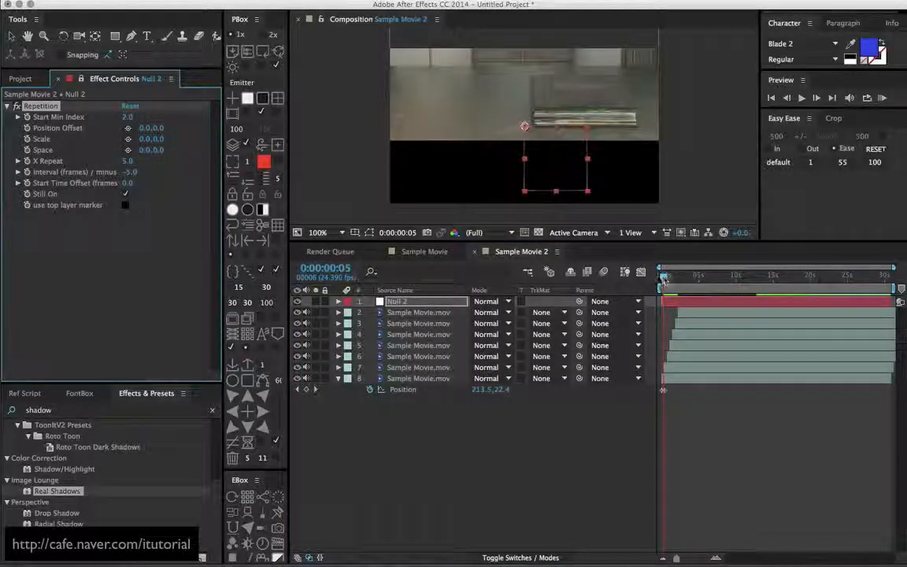
mouse_move(664, 278)
left_mouse_down()
mouse_move(683, 277)
mouse_move(662, 283)
left_mouse_up()
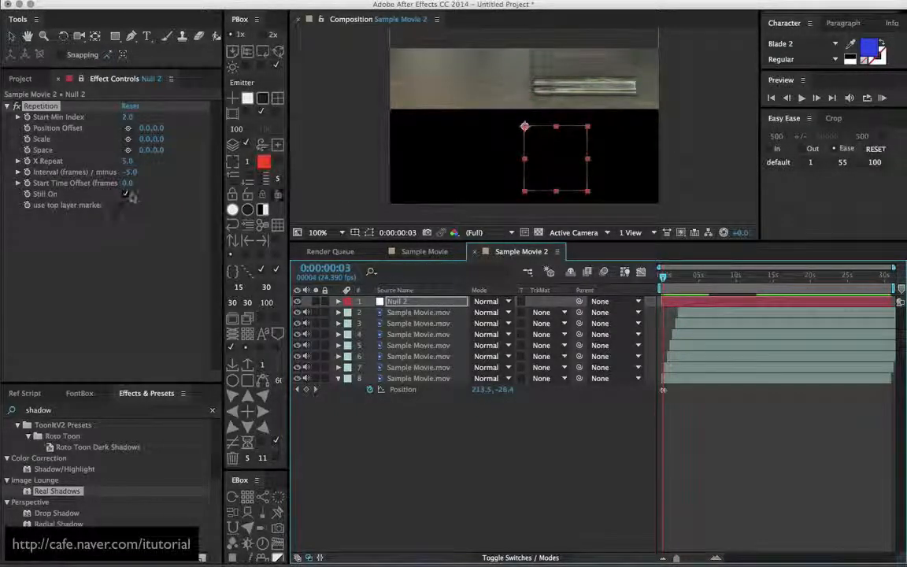
left_click(124, 193)
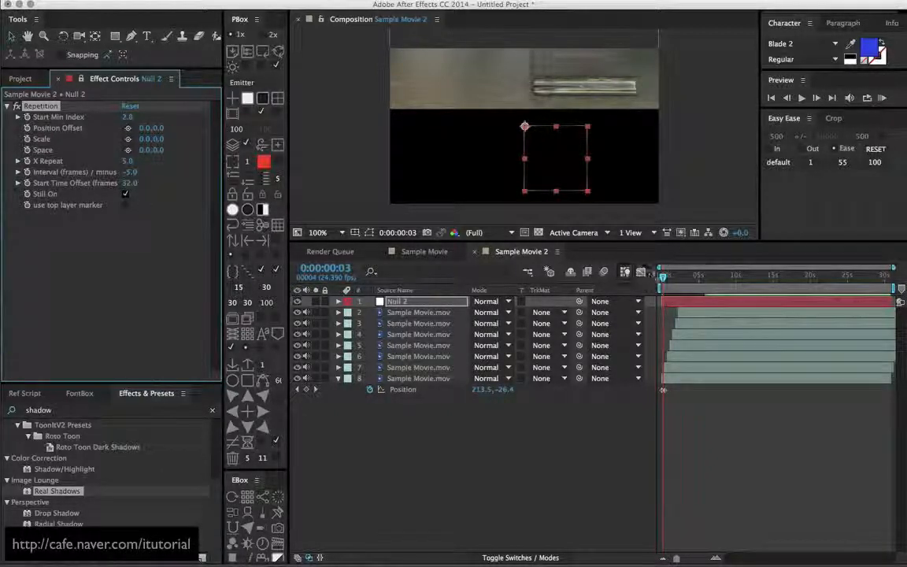
left_click_drag(662, 275, 681, 279)
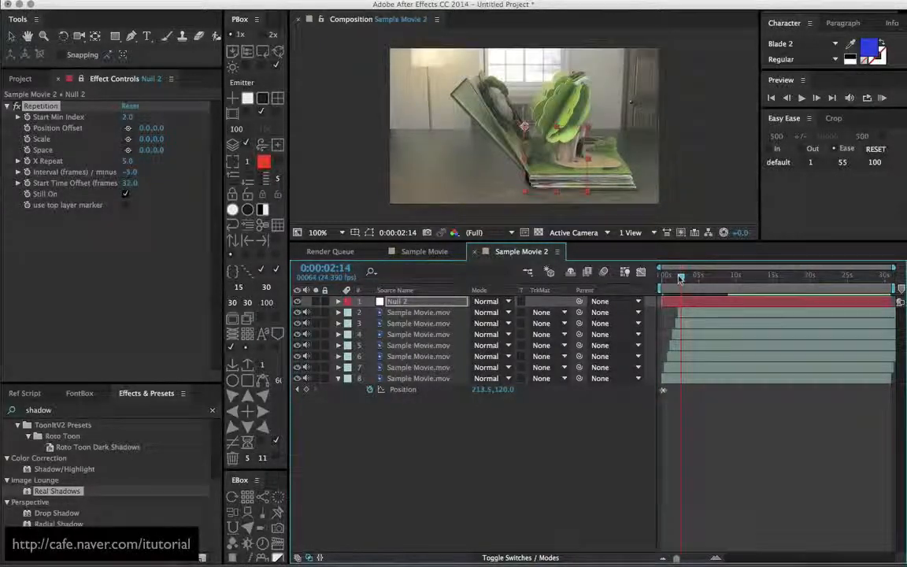
Add a layer marker to layer 2 at 0:00:02:14 and enable the null's use top layer marker option.
left_click(688, 314)
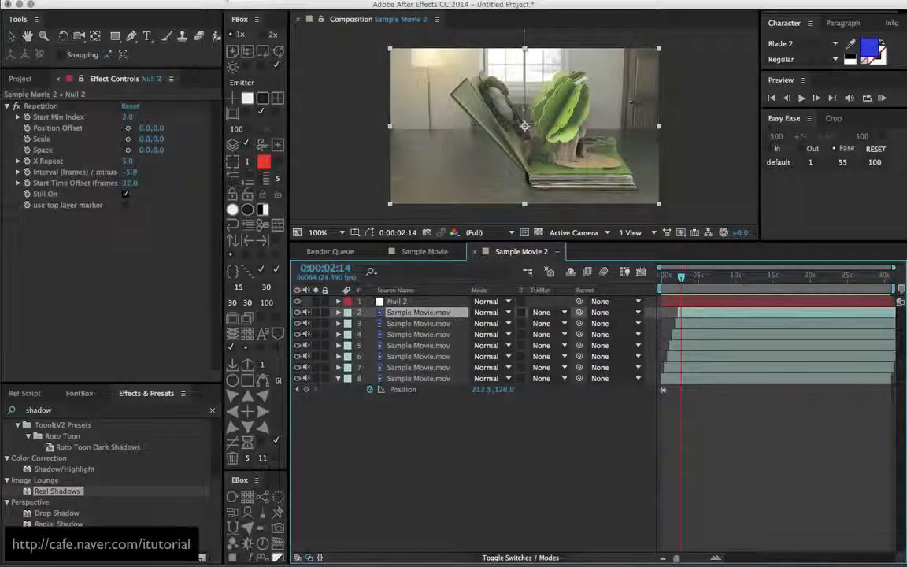
right_click(394, 312)
left_click(256, 207)
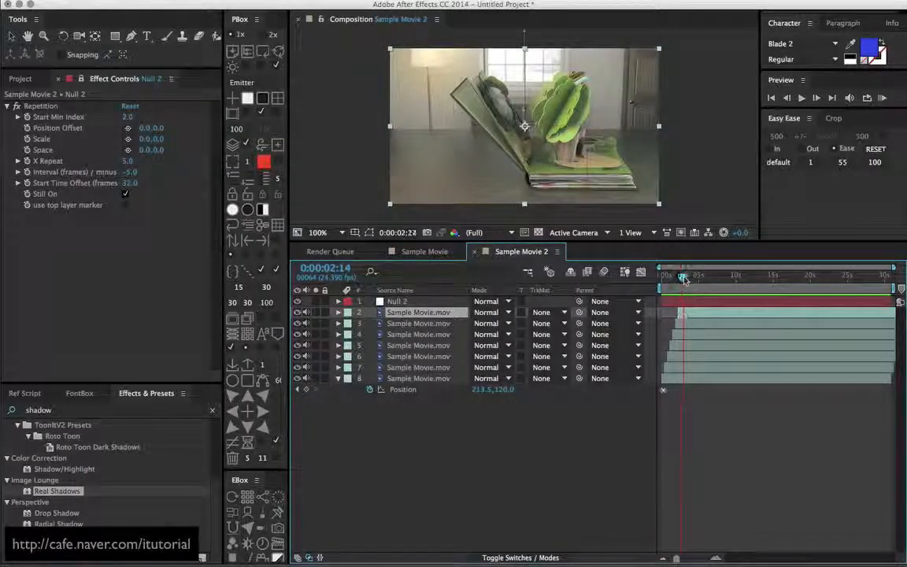
mouse_move(688, 279)
left_mouse_down()
mouse_move(678, 281)
mouse_move(687, 278)
left_mouse_up()
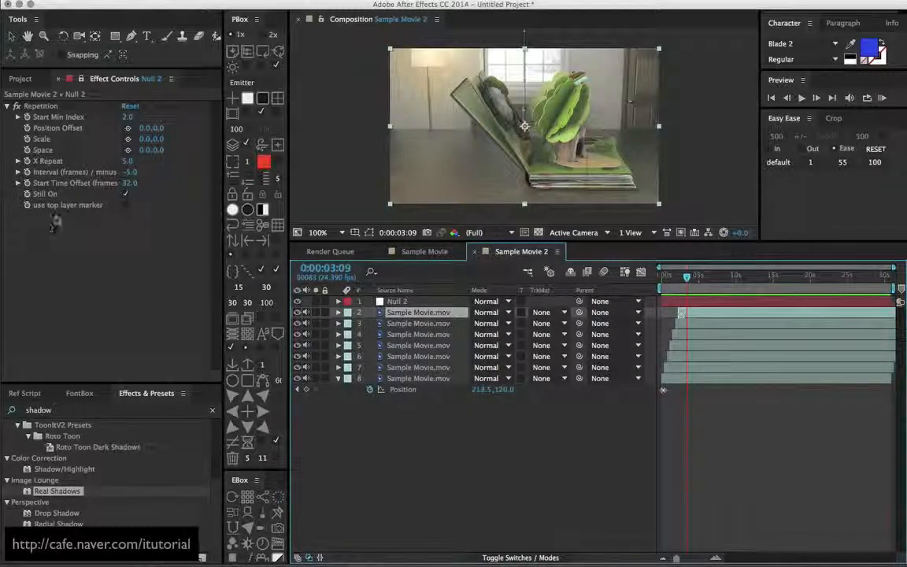
left_click(126, 206)
left_click(126, 205)
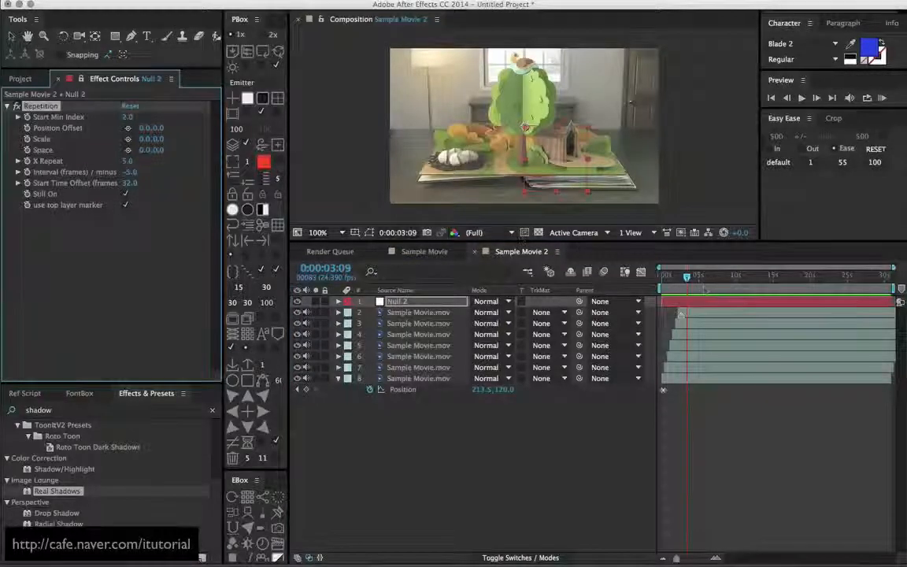
End the work area at 0:00:03:17 and run a RAM preview of the staggered drop animation.
mouse_move(687, 280)
left_mouse_down()
mouse_move(661, 279)
mouse_move(696, 279)
mouse_move(677, 278)
mouse_move(689, 284)
left_mouse_up()
key("n")
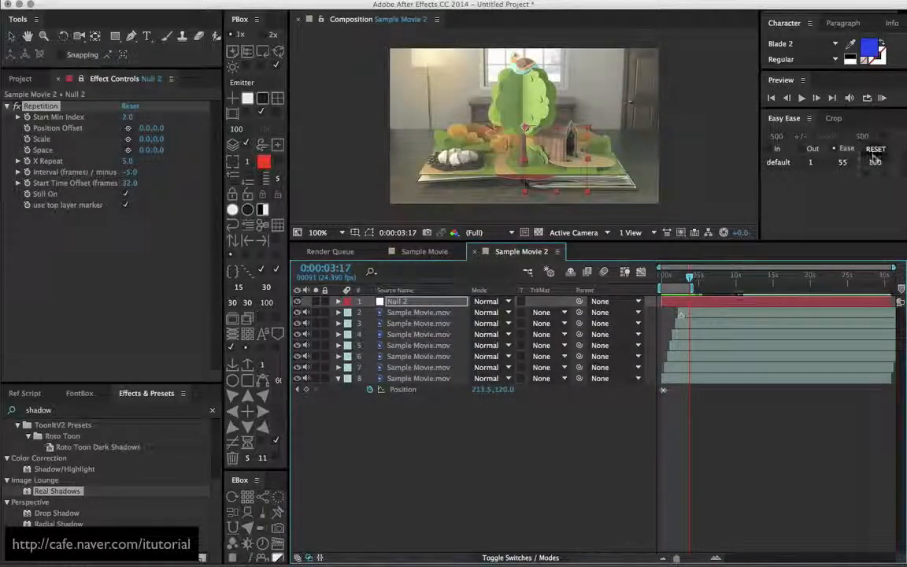
left_click(881, 98)
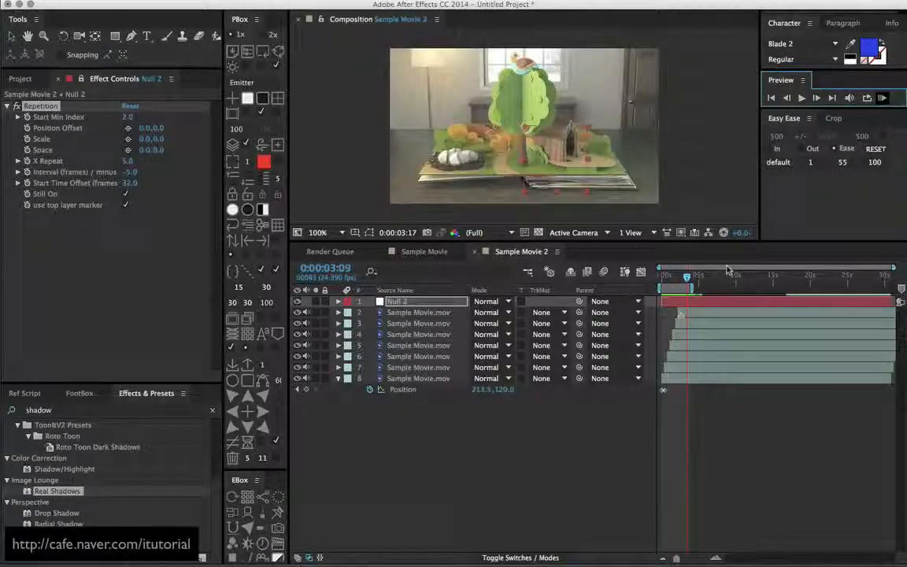
Stop the preview, scrub the Sample Movie composition to 0:00:01:23, and show Null 1's Repetition settings.
key("space")
left_click(436, 252)
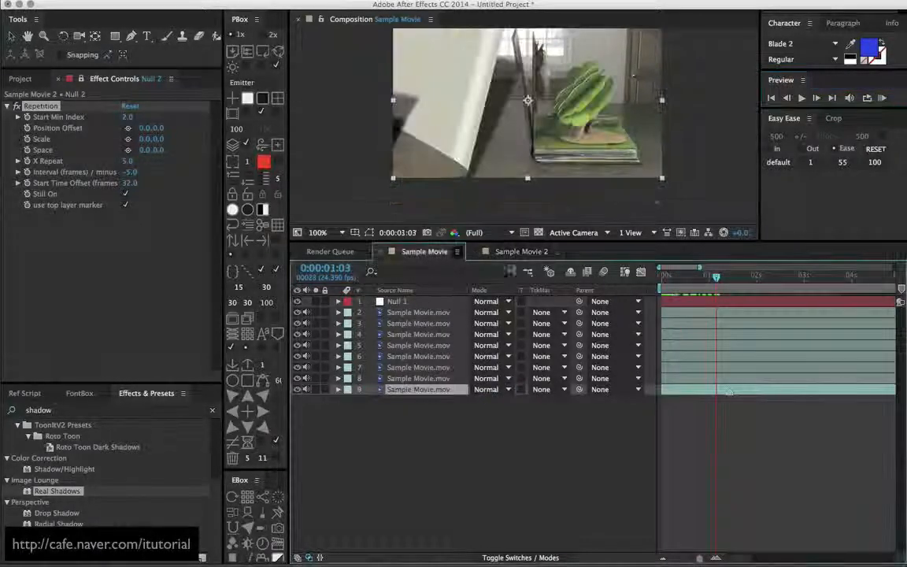
left_click(681, 280)
left_click_drag(681, 280, 753, 280)
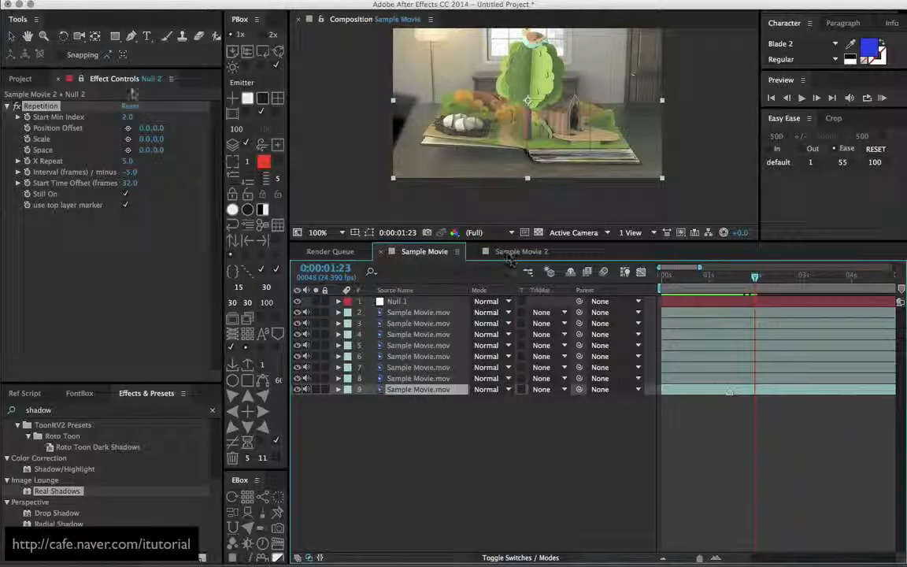
key("F3")
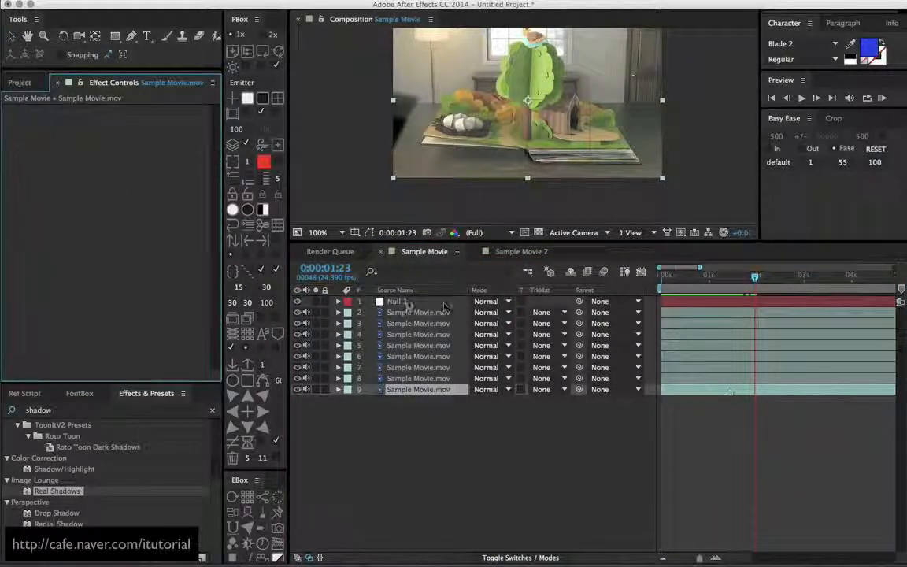
left_click(408, 303)
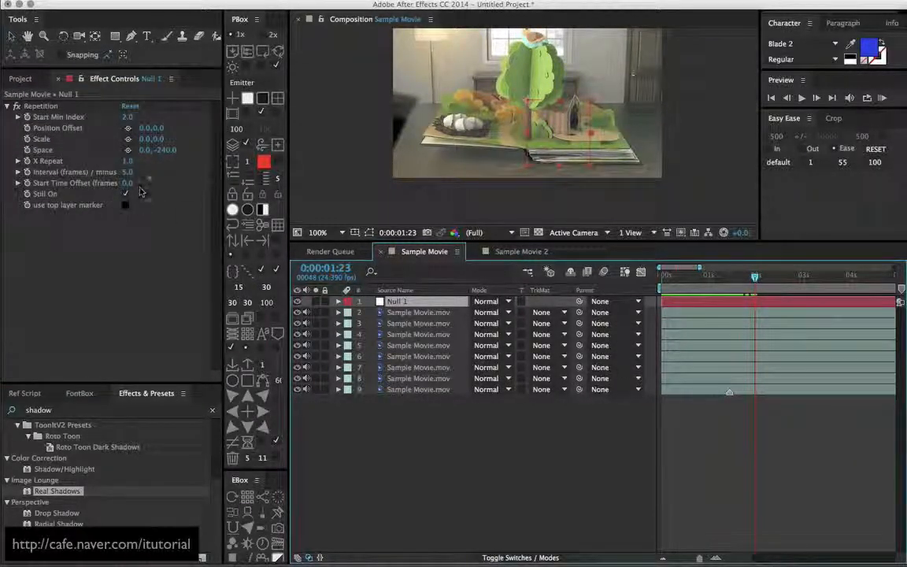
Inspect layer 2 and Null 2's Repetition settings in Sample Movie 2 and scrub back through the drops.
left_click(519, 251)
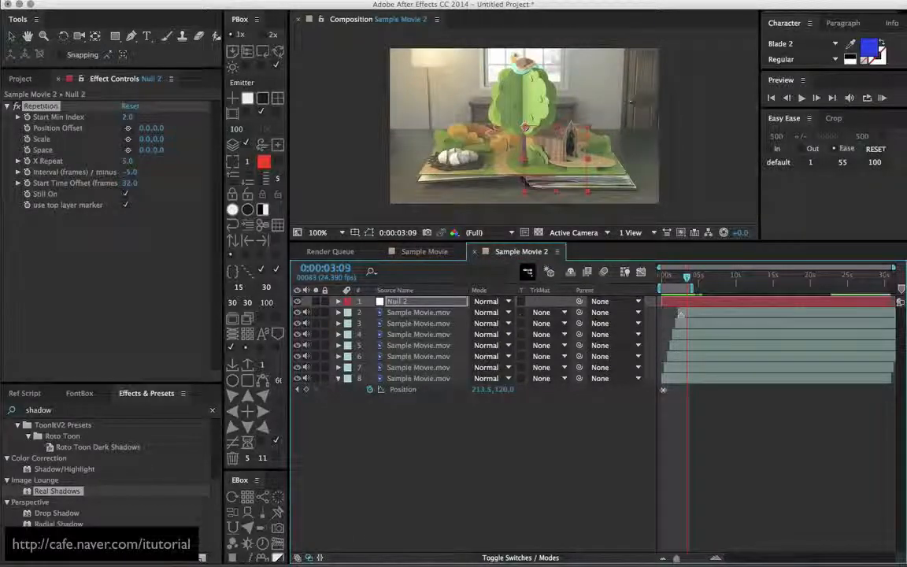
left_click(442, 316)
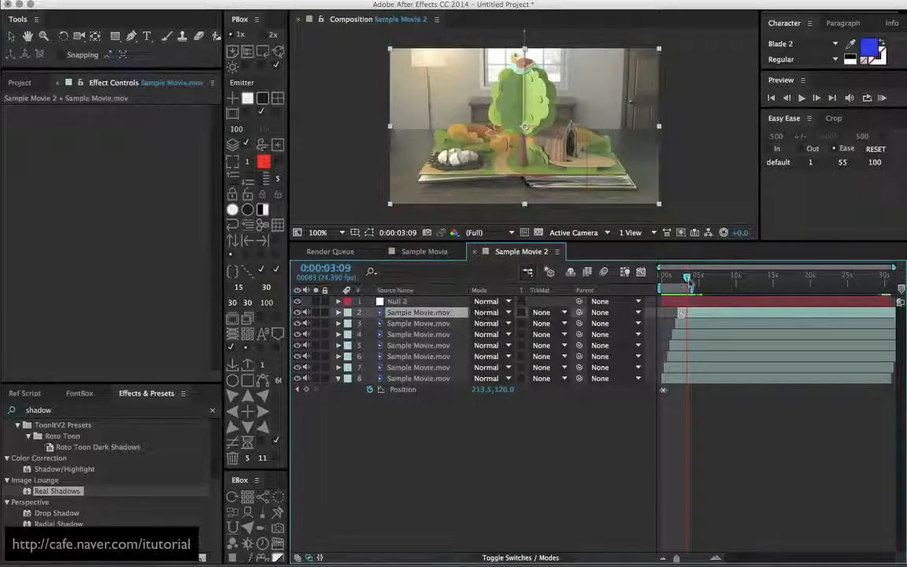
left_click_drag(692, 281, 688, 277)
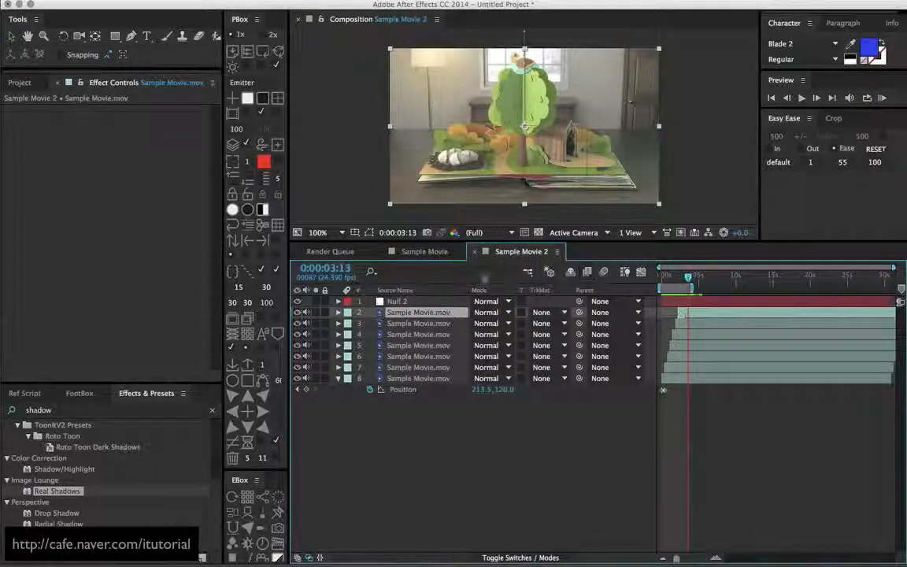
left_click(405, 302)
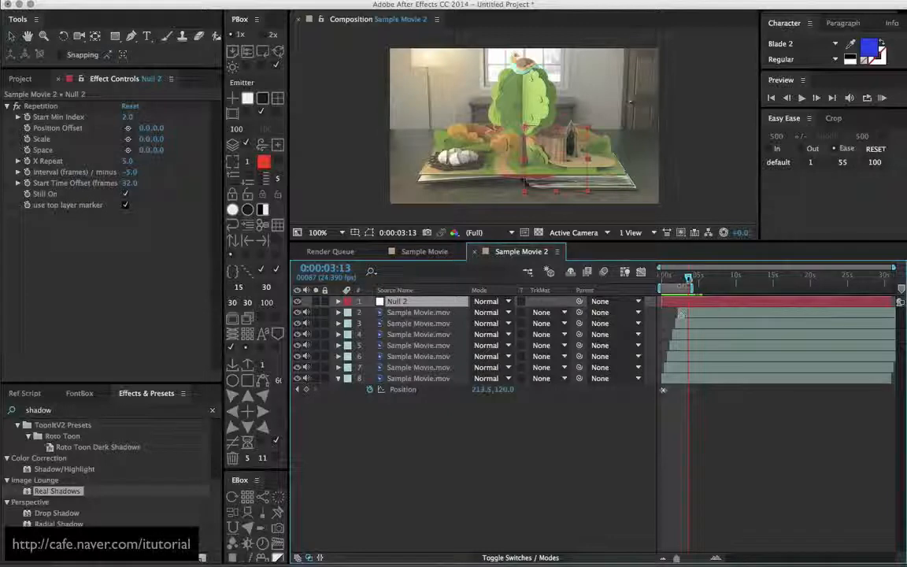
mouse_move(688, 279)
left_mouse_down()
mouse_move(665, 278)
mouse_move(673, 278)
left_mouse_up()
Set Null 1's Repetition Interval to 30 frames in Sample Movie and scrub to 0:00:02:08.
left_click(424, 251)
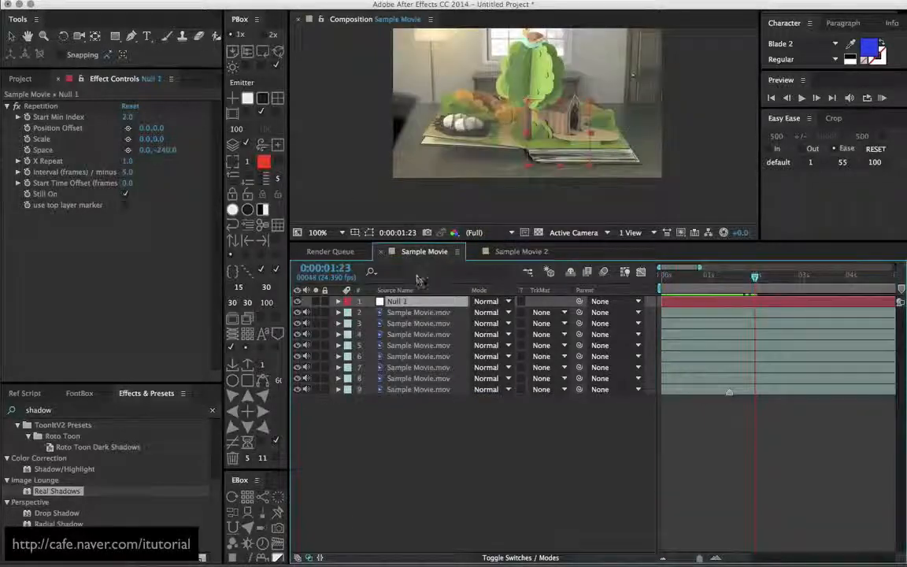
left_click(670, 279)
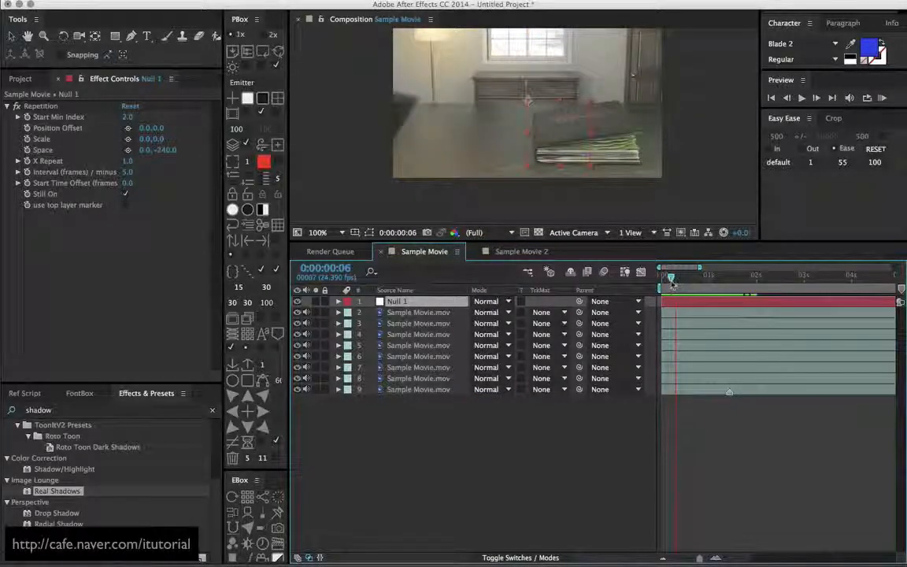
left_click_drag(670, 280, 695, 283)
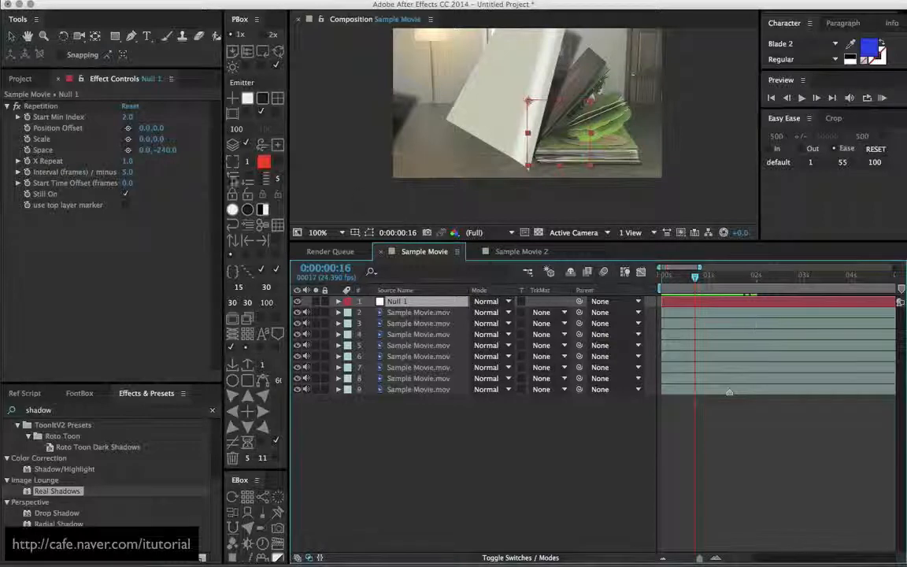
left_click(157, 219)
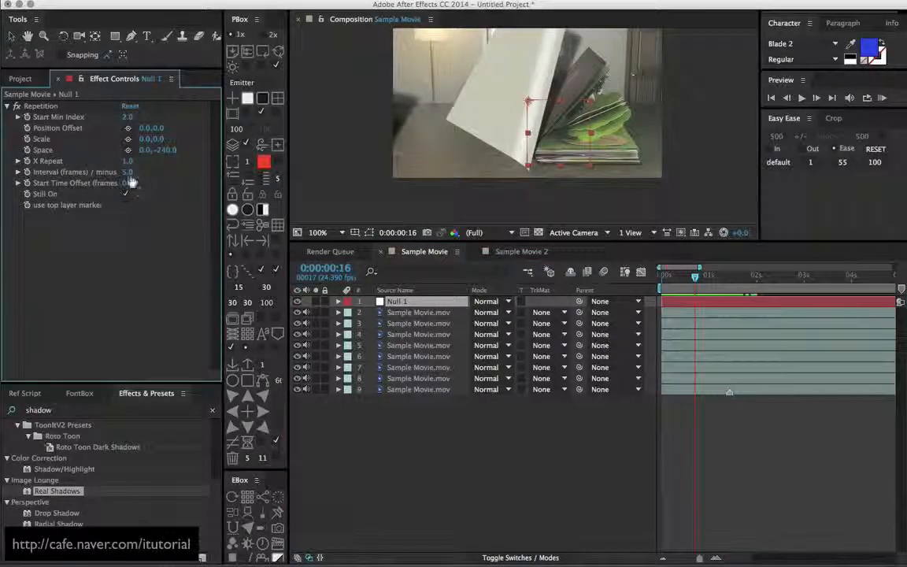
left_click(128, 171)
type("30")
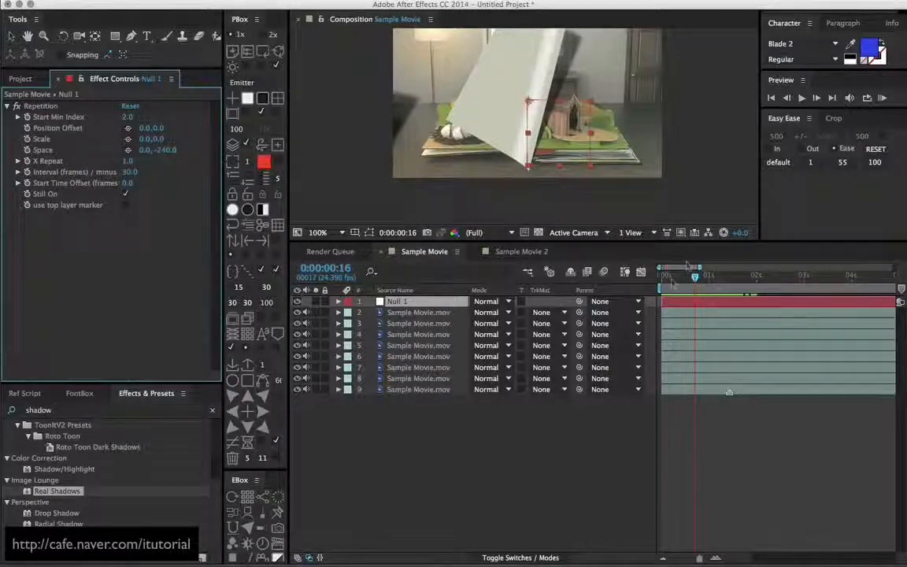
left_click_drag(668, 282, 772, 274)
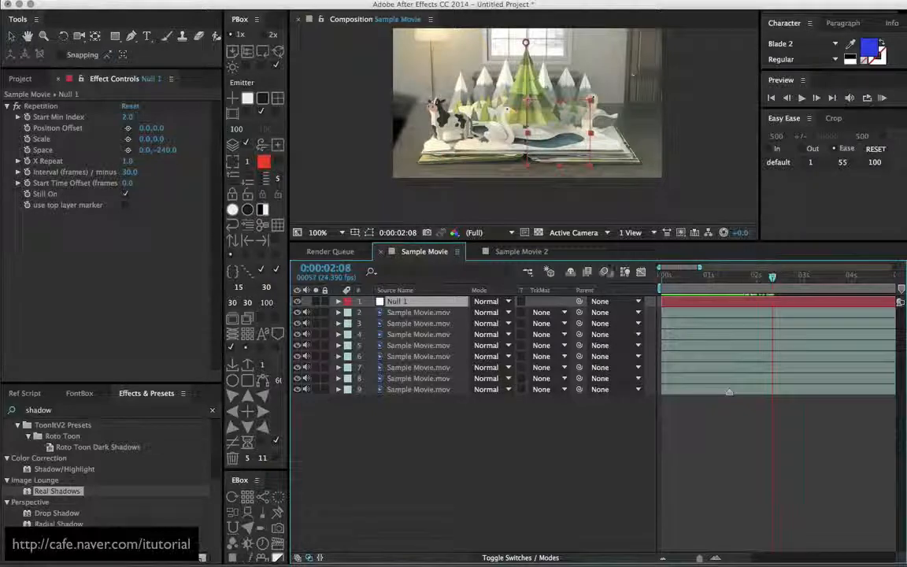
Set Null 2's Interval to -15 and Start Time Offset to 92 in Sample Movie 2, and scrub to 0:00:03:04.
left_click(522, 252)
key("space")
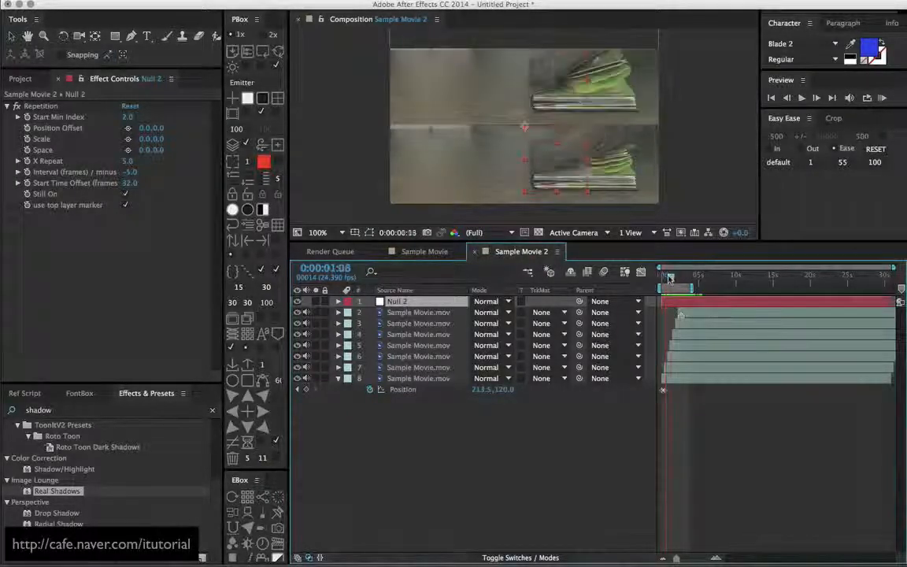
left_click(131, 172)
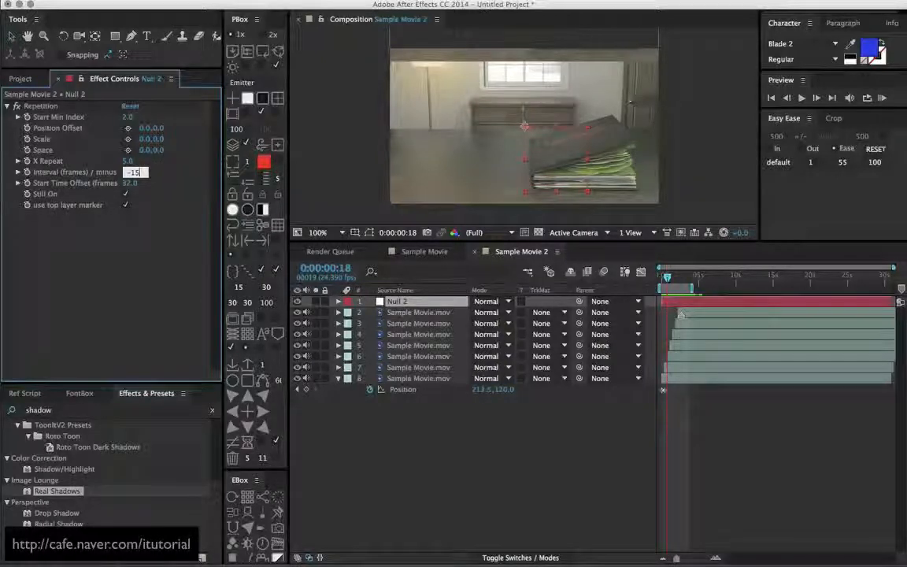
key("Return")
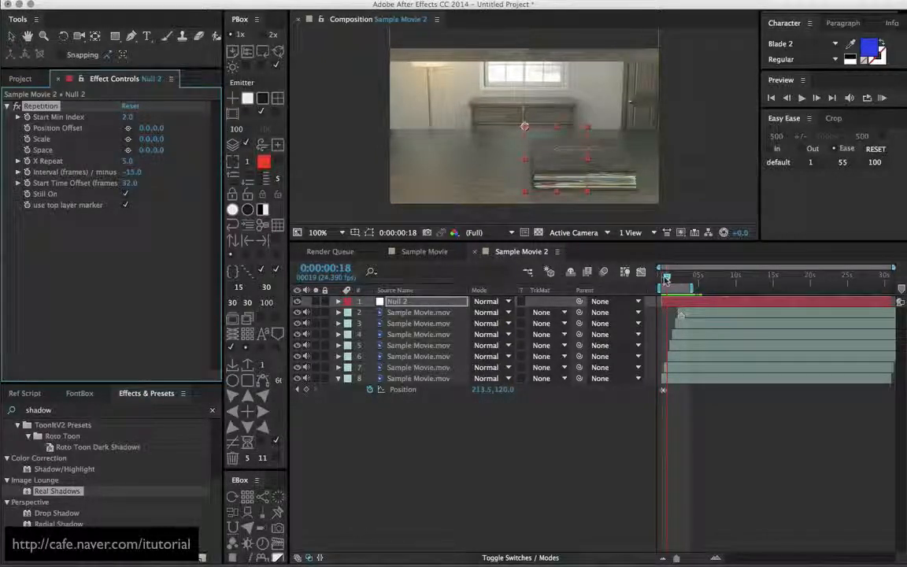
left_click_drag(665, 278, 663, 281)
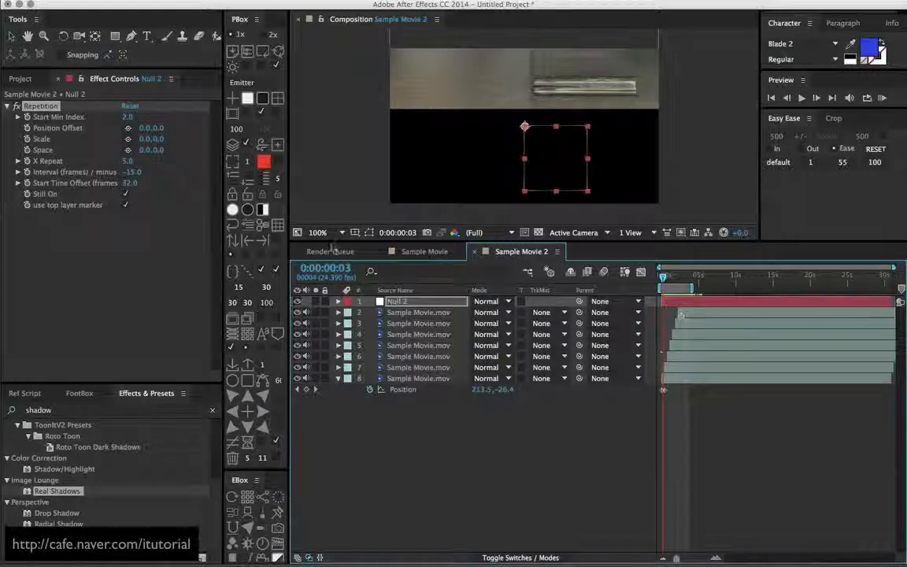
left_click_drag(133, 183, 169, 180)
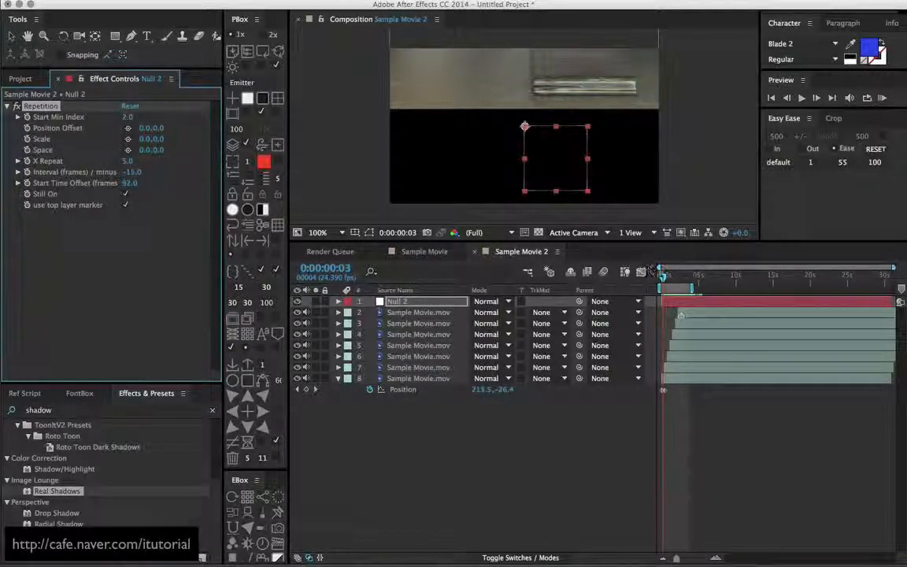
left_click_drag(662, 276, 685, 279)
left_click(401, 420)
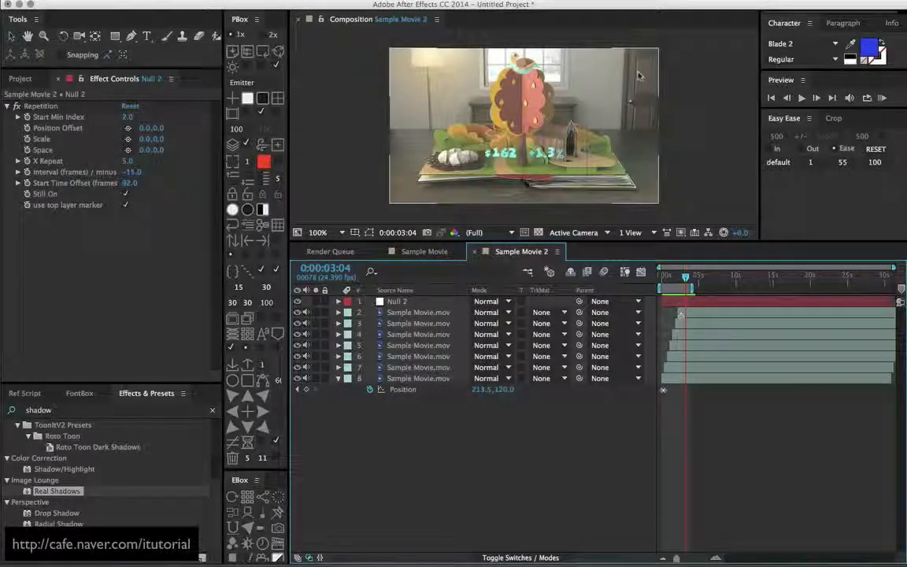
Create a single composition from all the images in the project's Plants folder.
left_click(25, 77)
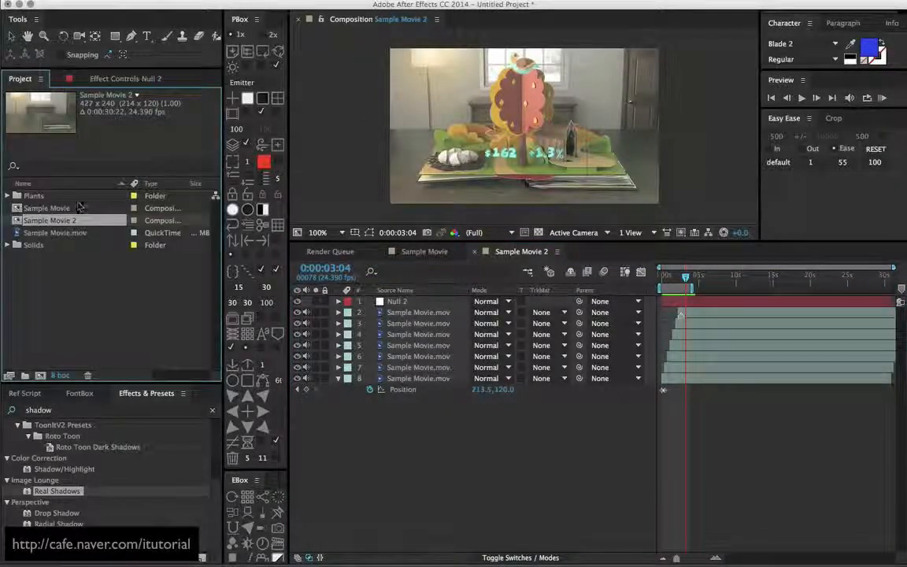
left_click(36, 196)
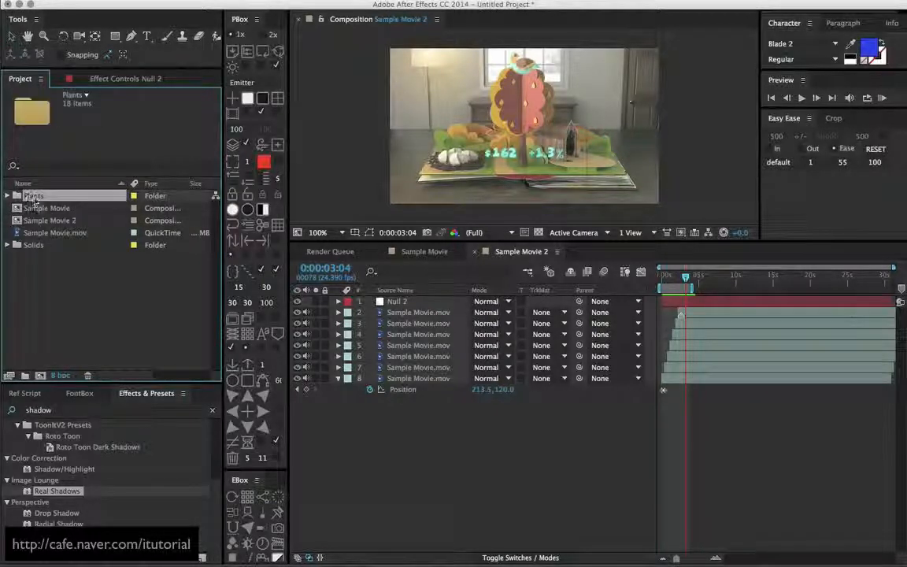
left_click(41, 375)
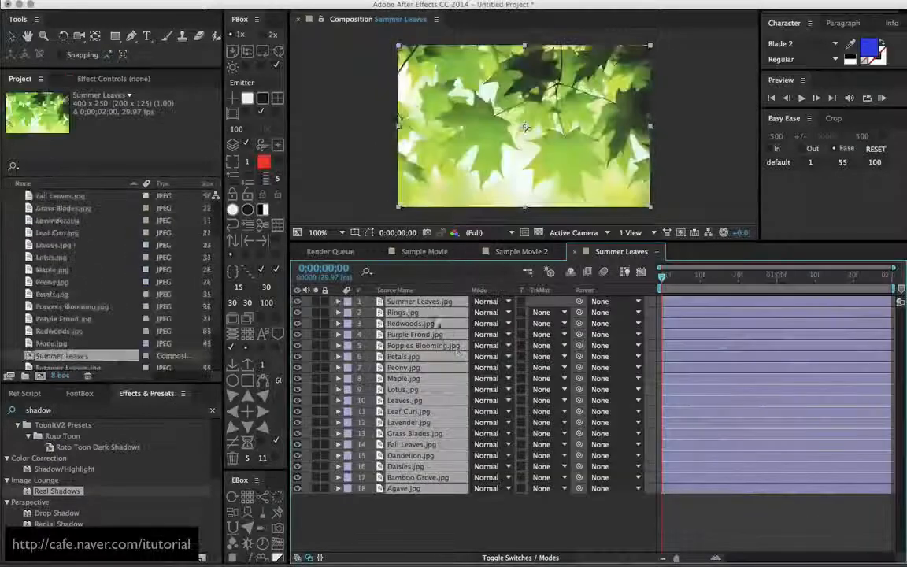
Scale all the image layers in the Summer Leaves composition to 15%.
key("s")
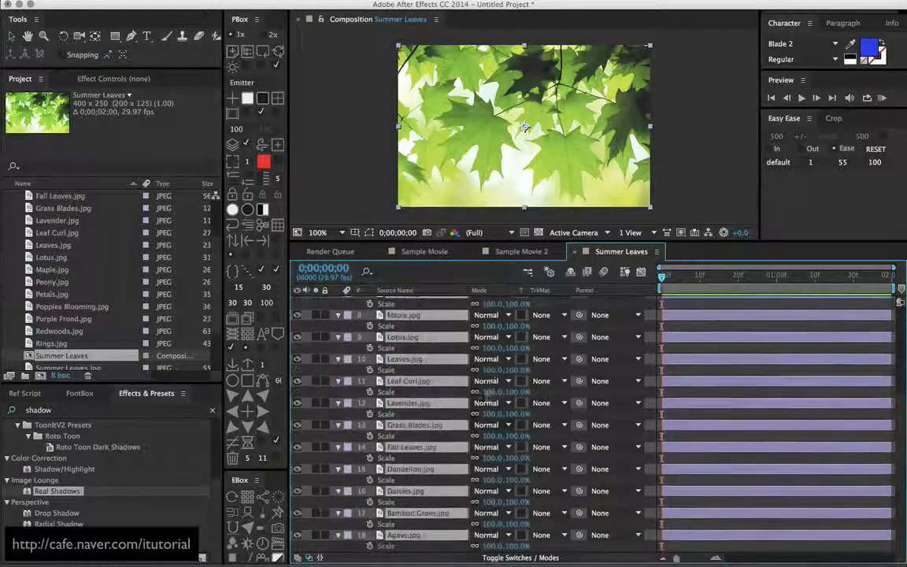
left_click_drag(495, 327, 450, 326)
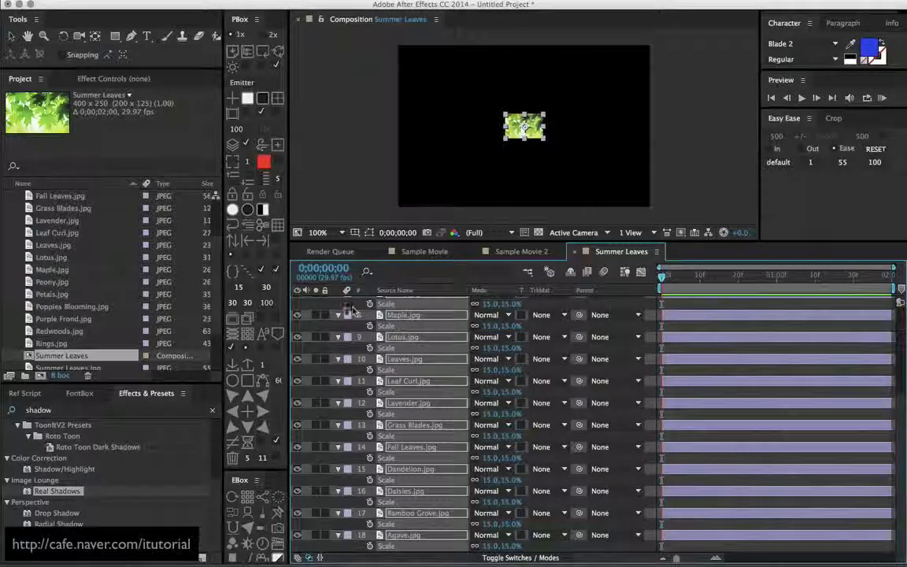
key("s")
Apply the EBox repeater to all the image layers to arrange them in a grid, and show the control null's settings.
left_click_drag(437, 510, 390, 280)
left_click(262, 497)
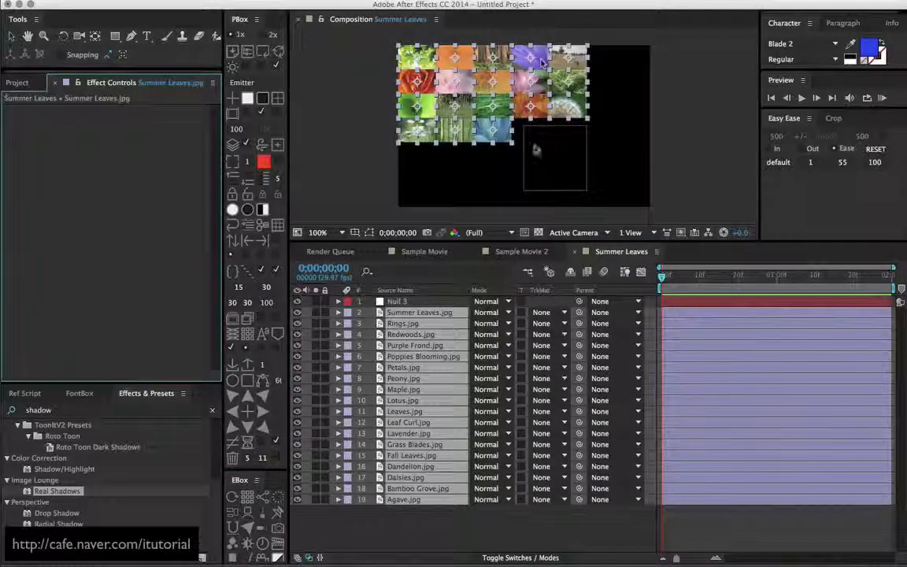
left_click(397, 302)
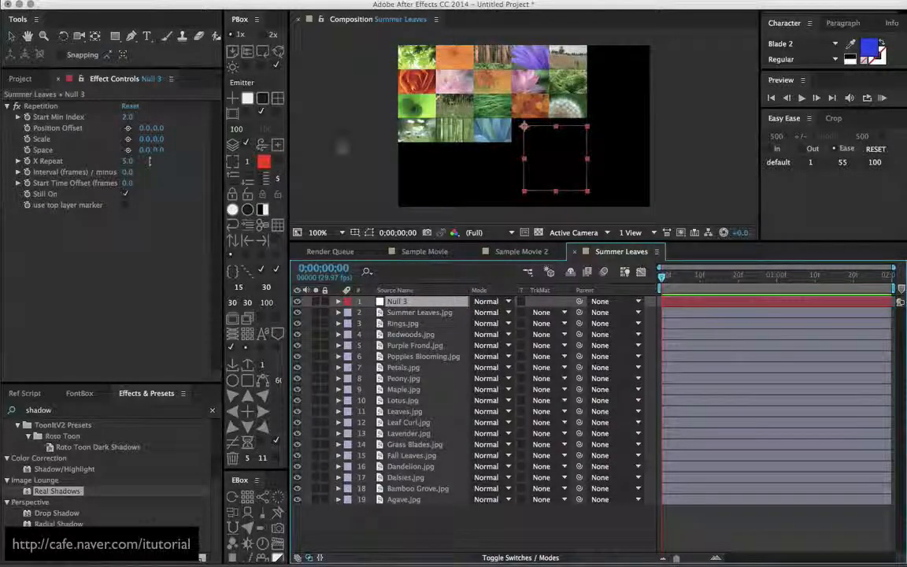
Return Sample Movie to 0:00:00:00 and compare it with the Sample Movie 2 composition.
left_click(430, 251)
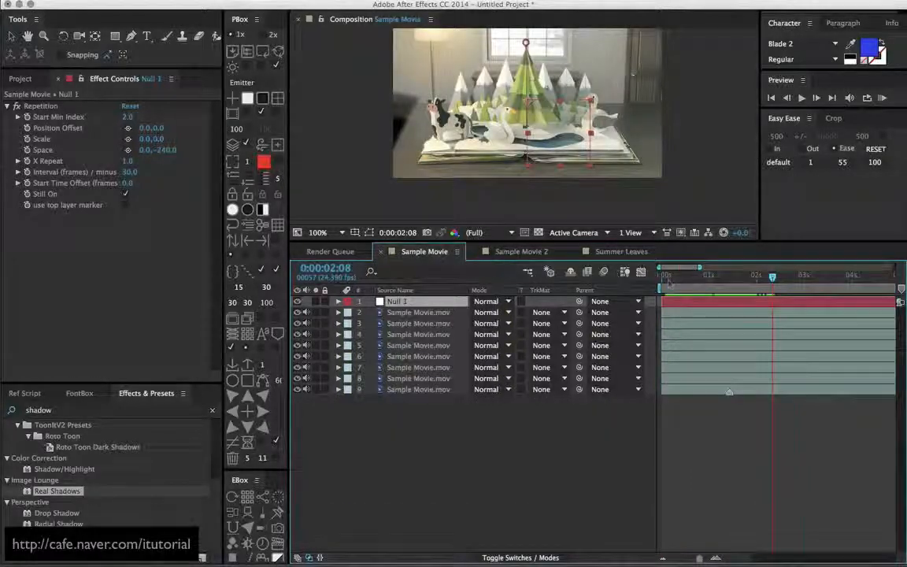
mouse_move(668, 278)
left_mouse_down()
mouse_move(697, 284)
mouse_move(661, 281)
left_mouse_up()
left_click(510, 252)
left_click(425, 251)
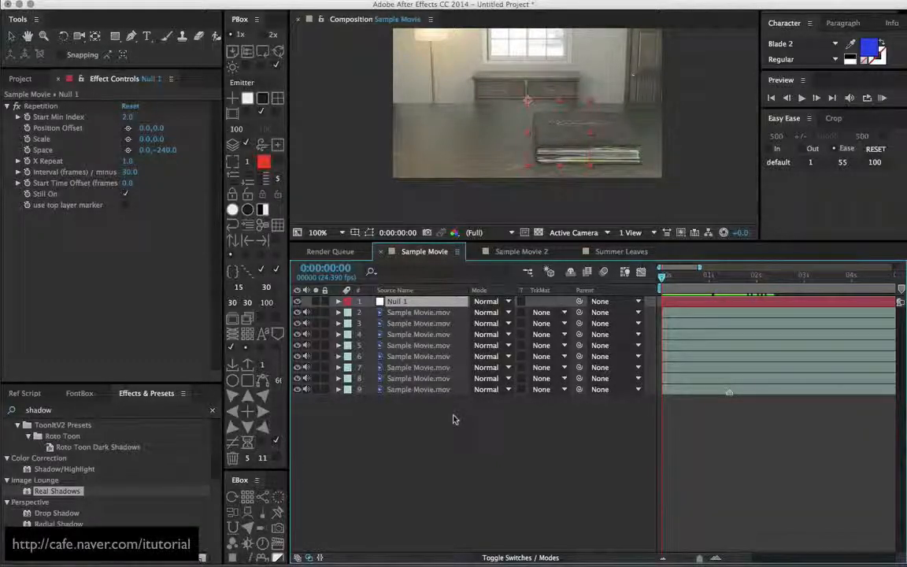
left_click(455, 419)
Check which Time commands are available for the Summer Leaves.jpg layer in the Summer Leaves composition.
left_click(25, 78)
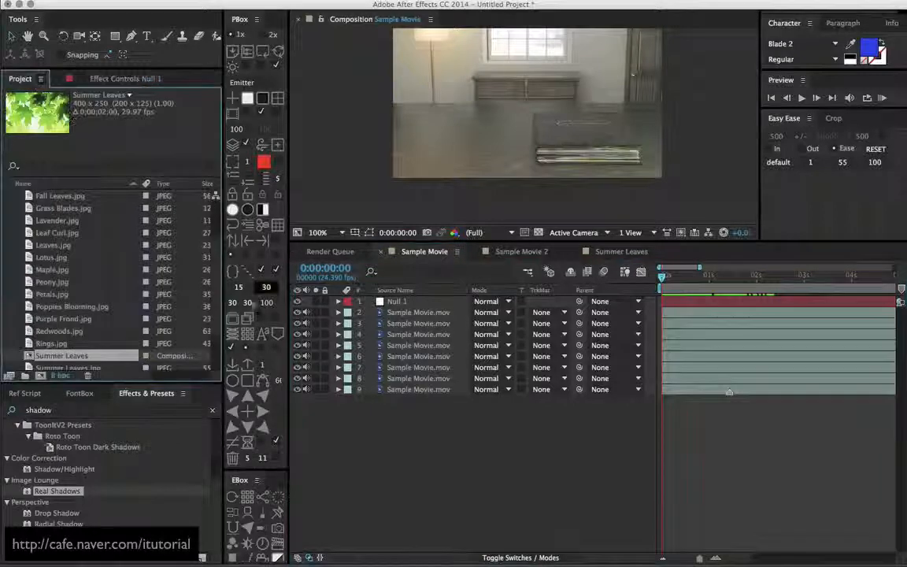
left_click(605, 252)
left_click(415, 313)
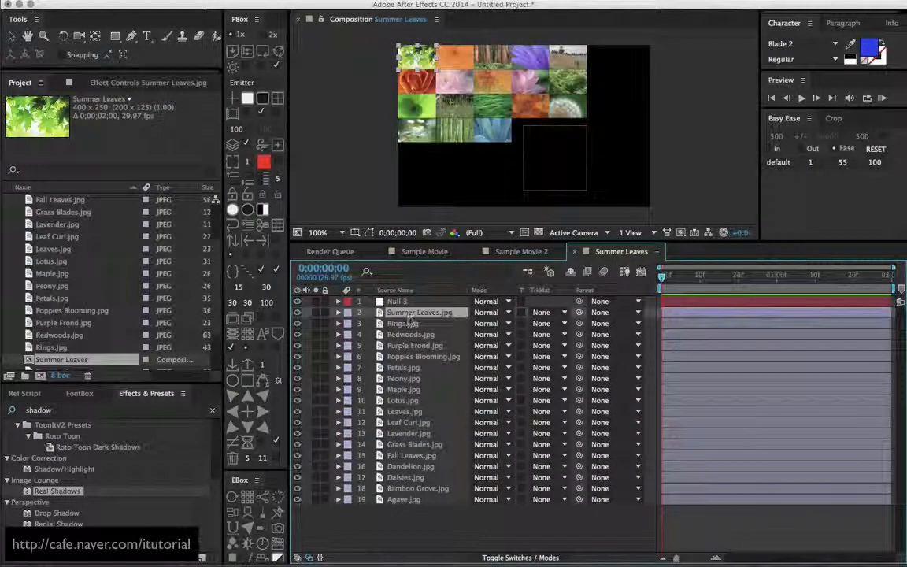
left_click(224, 1)
mouse_move(298, 157)
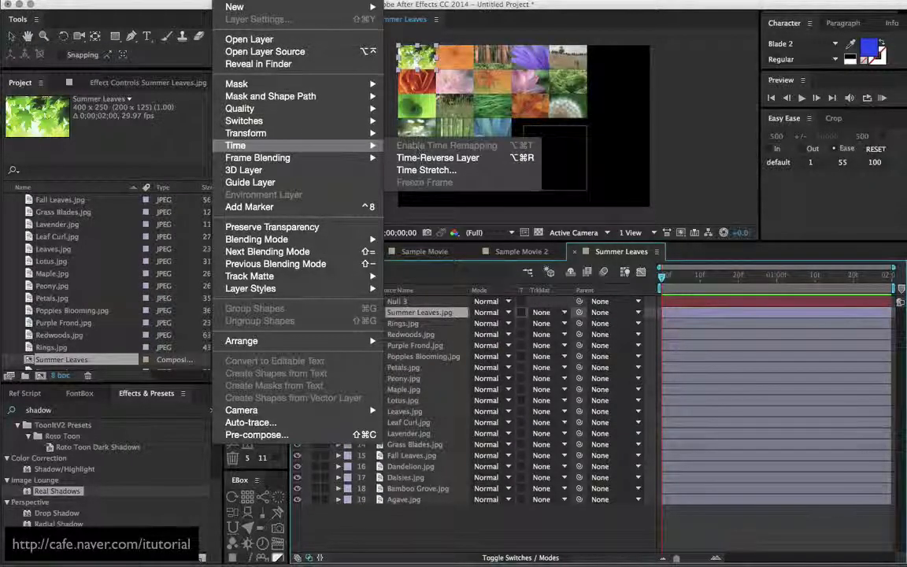
left_click(425, 515)
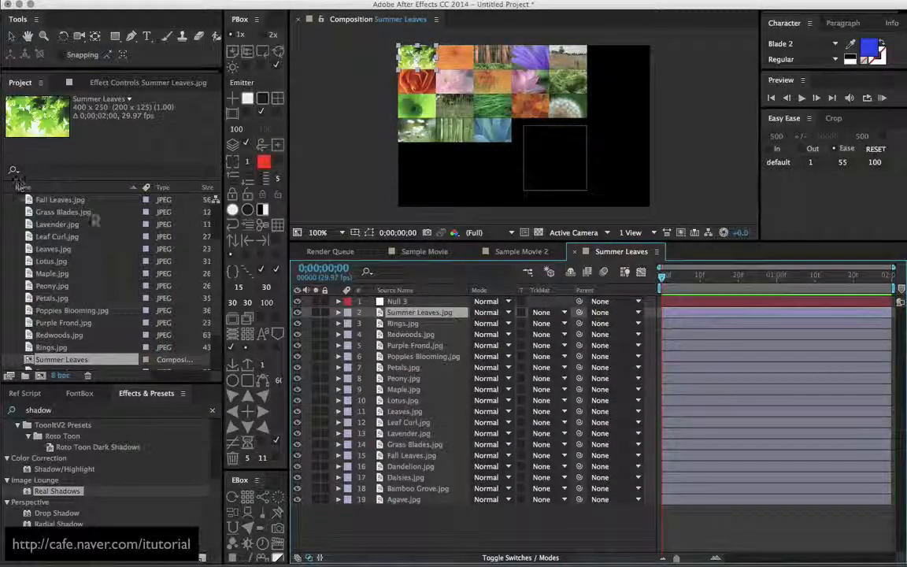
Collapse the Plants folder and create a new 872 × 280 px composition, 10 seconds long at 29.97 fps.
scroll(196, 220, "up", 3)
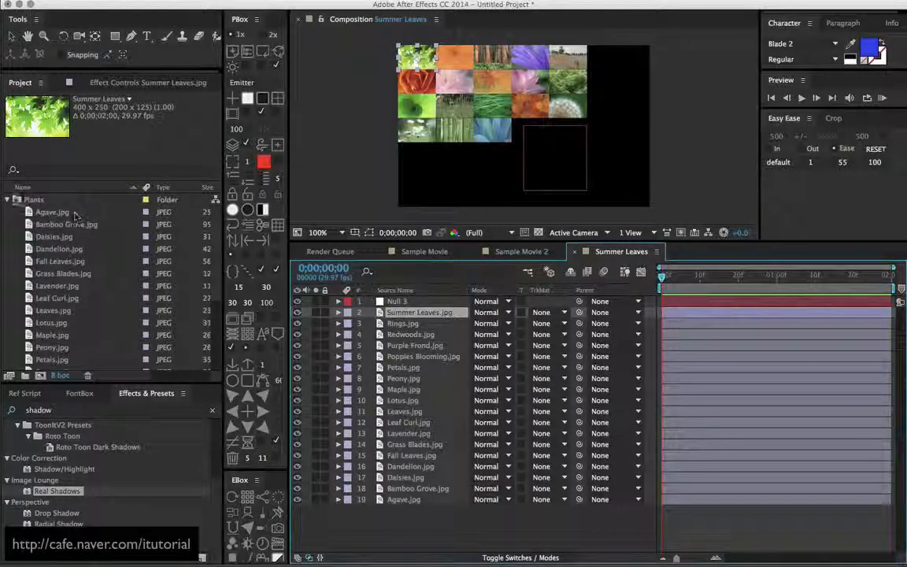
left_click(7, 199)
left_click(41, 375)
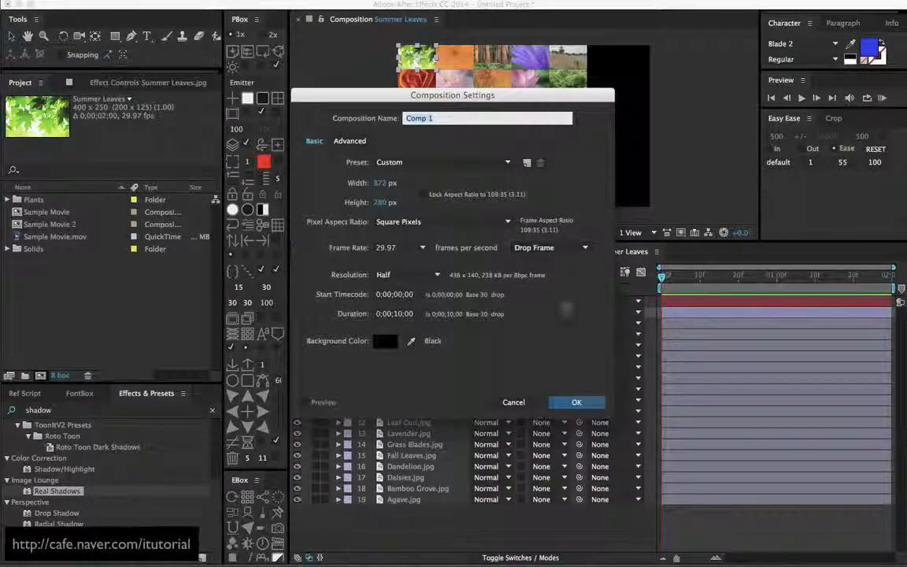
left_click(562, 404)
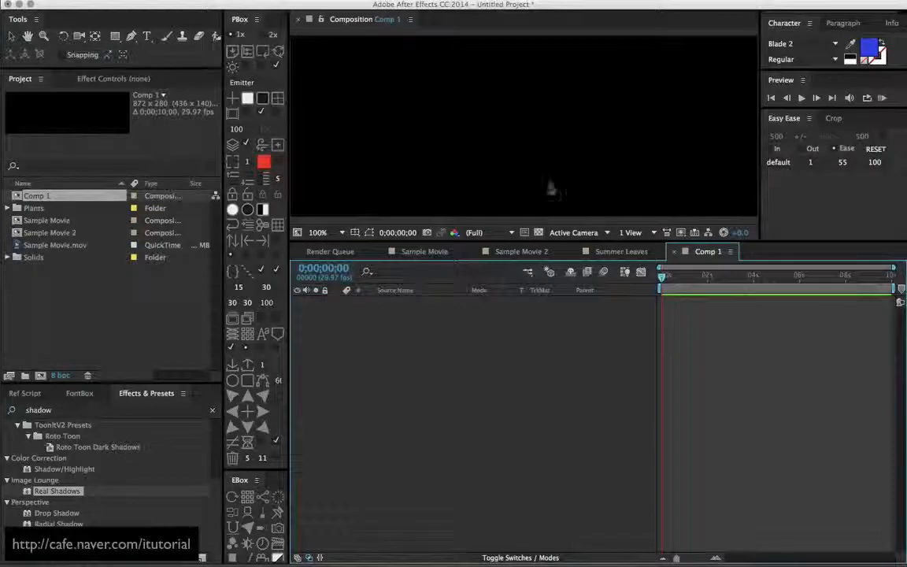
key("comma")
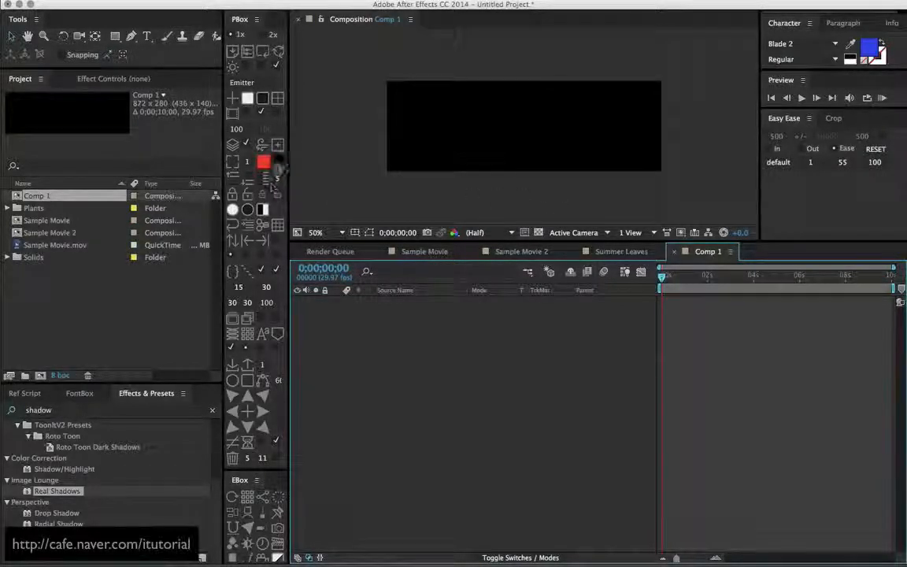
Add a small blue solid to Comp 1 and move it near the left edge of the frame, at about 86, 140.
left_click(277, 99)
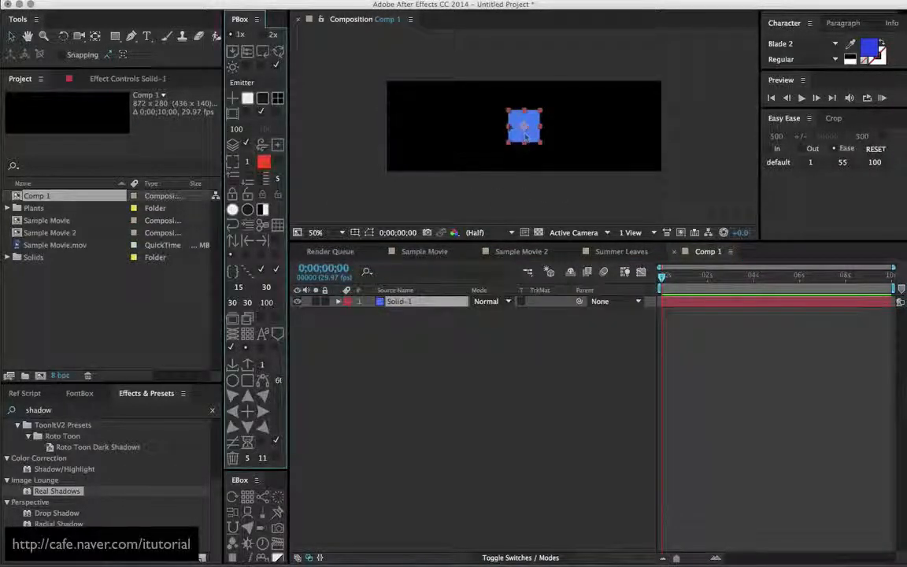
left_click_drag(524, 128, 414, 127)
left_click(398, 302)
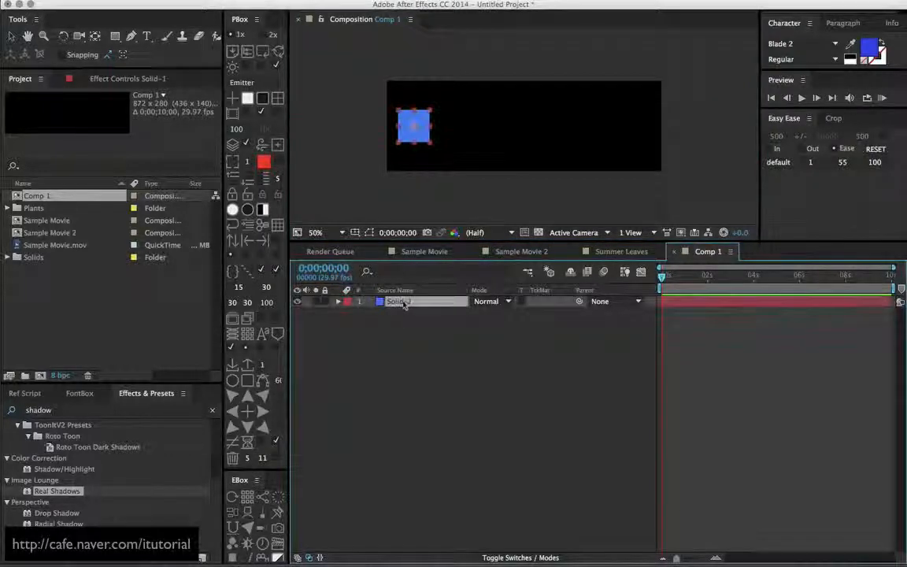
Set Position and Scale keyframes on the solid at 0;00;00;00, with Scale at 0%.
key("p")
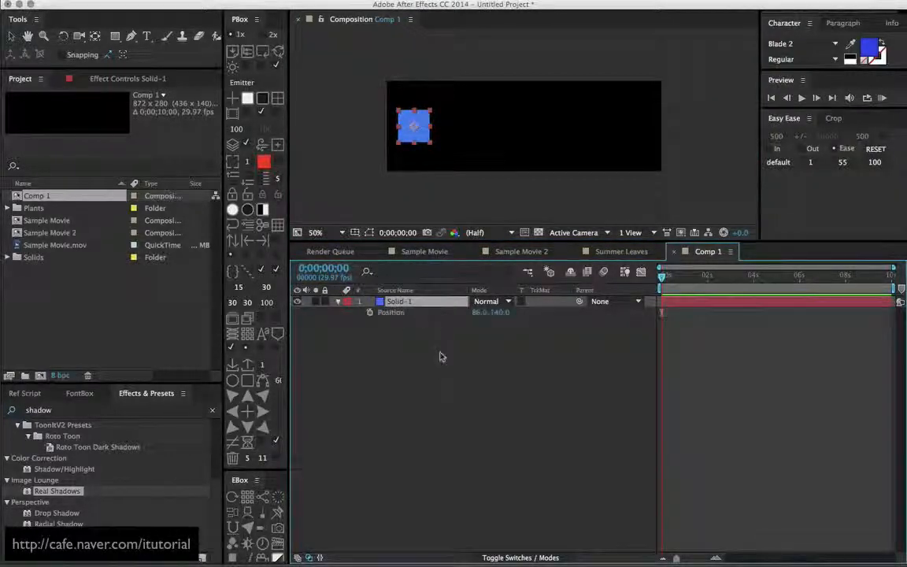
left_click(369, 312)
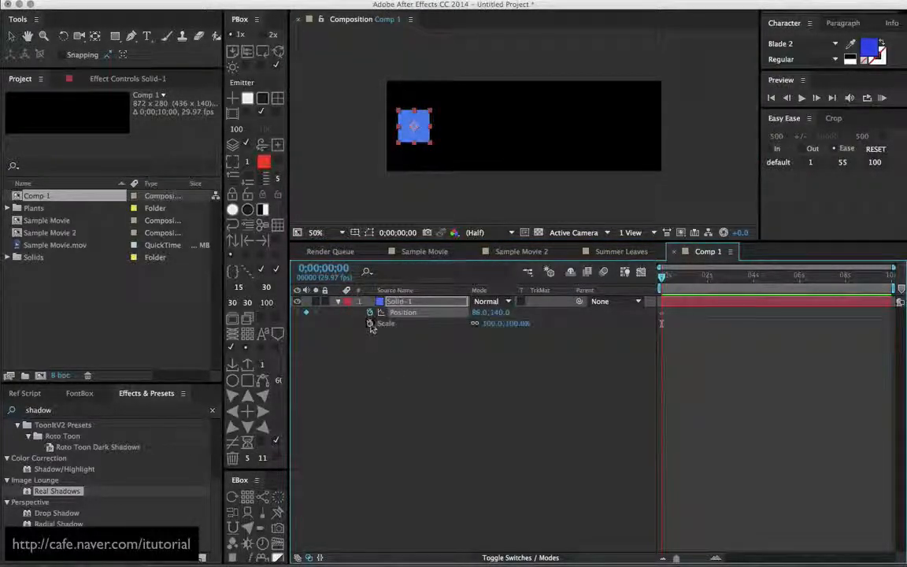
left_click(370, 324)
left_click(493, 322)
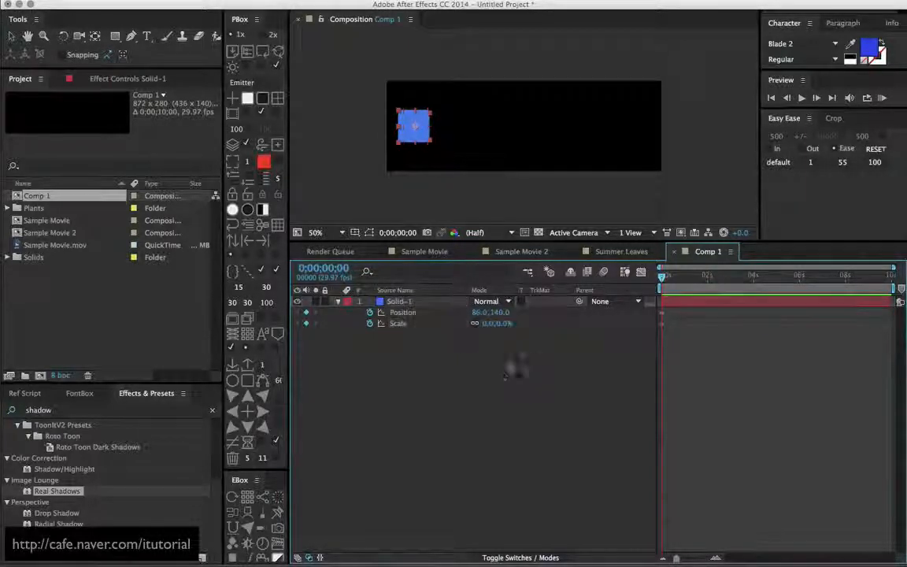
type("0")
key("Return")
At about 0;00;00;28, keyframe the solid's Scale at 100% and move it straight across to the right edge of the frame.
left_click_drag(670, 281, 683, 282)
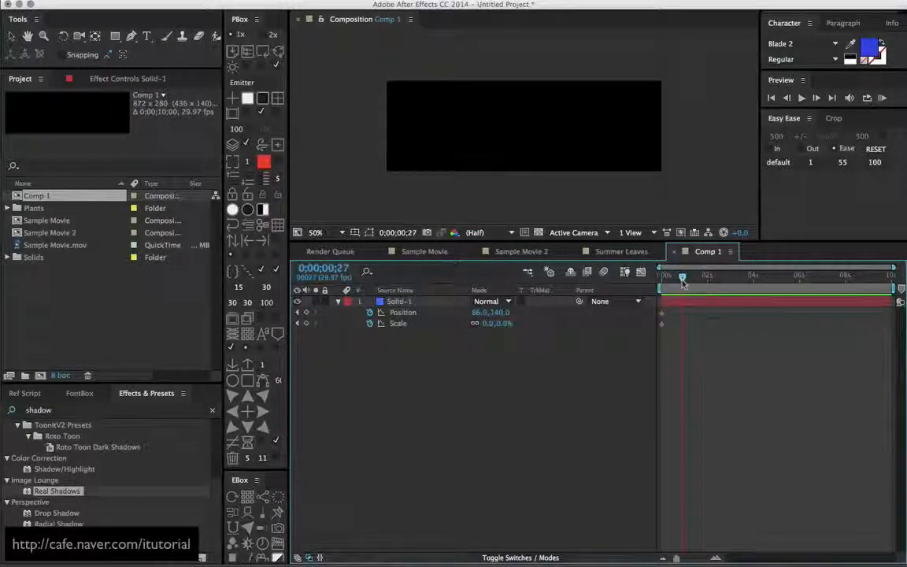
left_click(492, 323)
type("100")
key("Return")
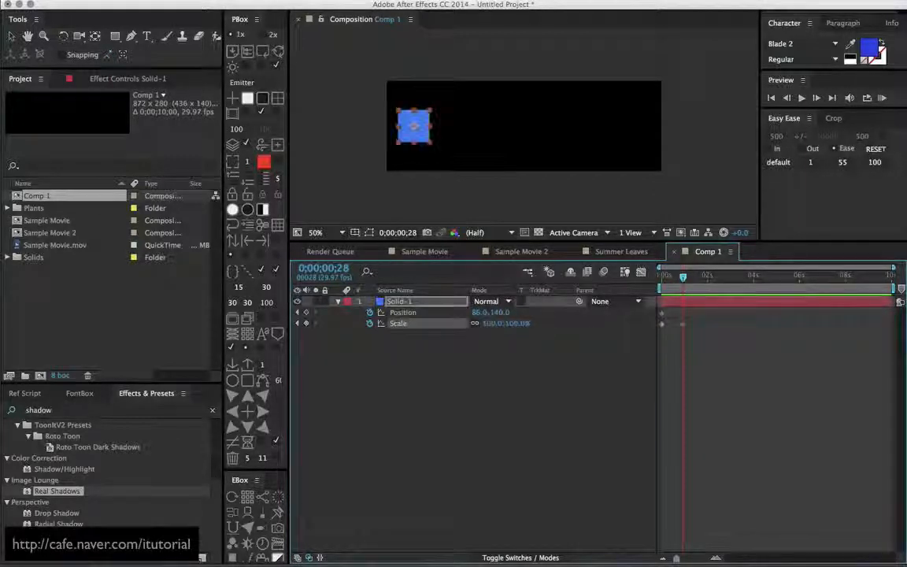
left_click_drag(405, 115, 624, 115)
Return to 0;00;00;00 and pre-compose the animated solid.
left_click_drag(681, 281, 648, 287)
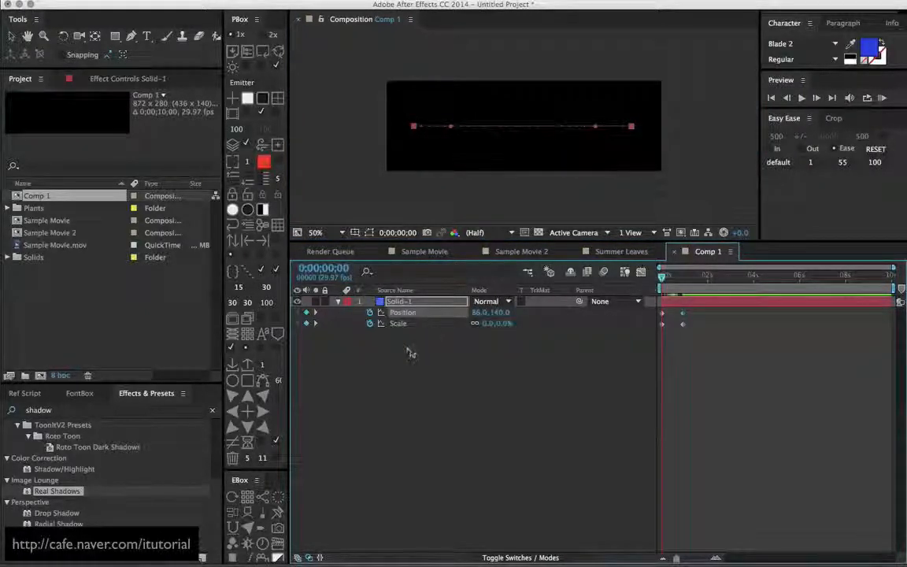
left_click(409, 350)
left_click(361, 303)
left_click(338, 301)
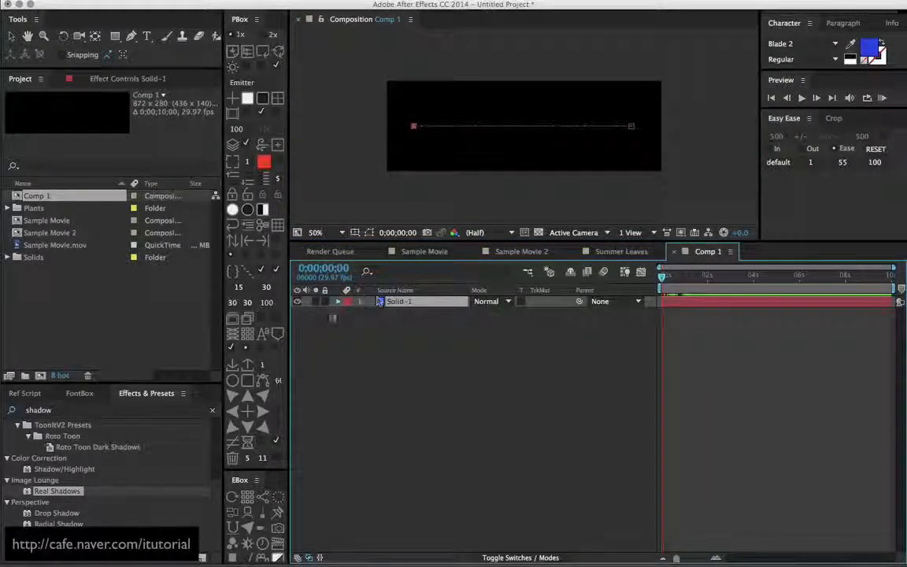
left_click(248, 318)
left_click(408, 316)
left_click(408, 303)
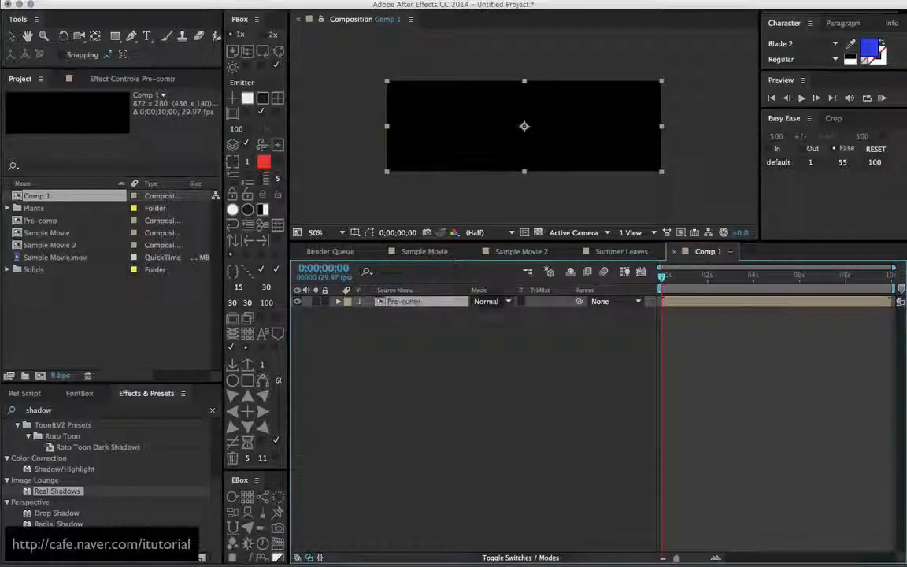
Check which Time commands are available for the Pre-comp layer and preview its animation from the start.
left_click_drag(662, 278, 673, 279)
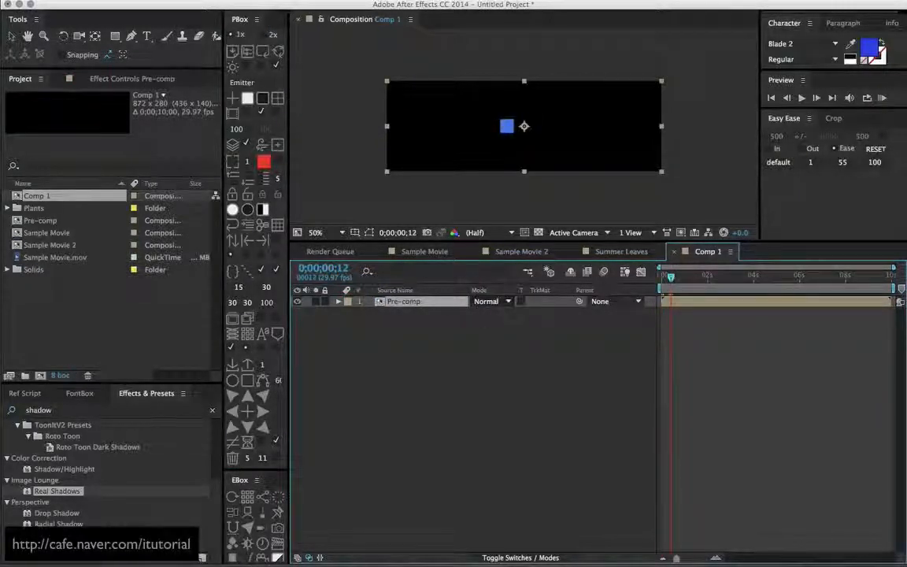
left_click(227, 1)
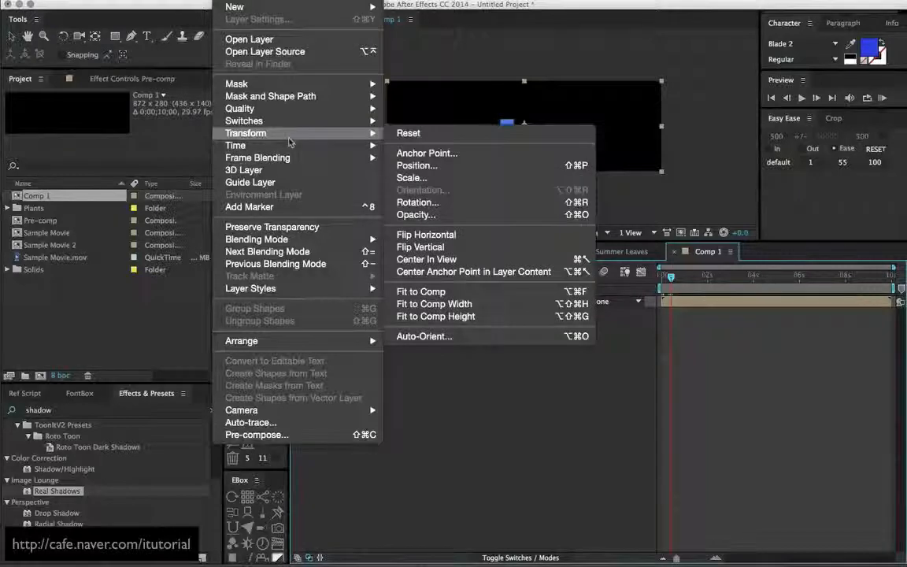
mouse_move(363, 145)
left_click(416, 146)
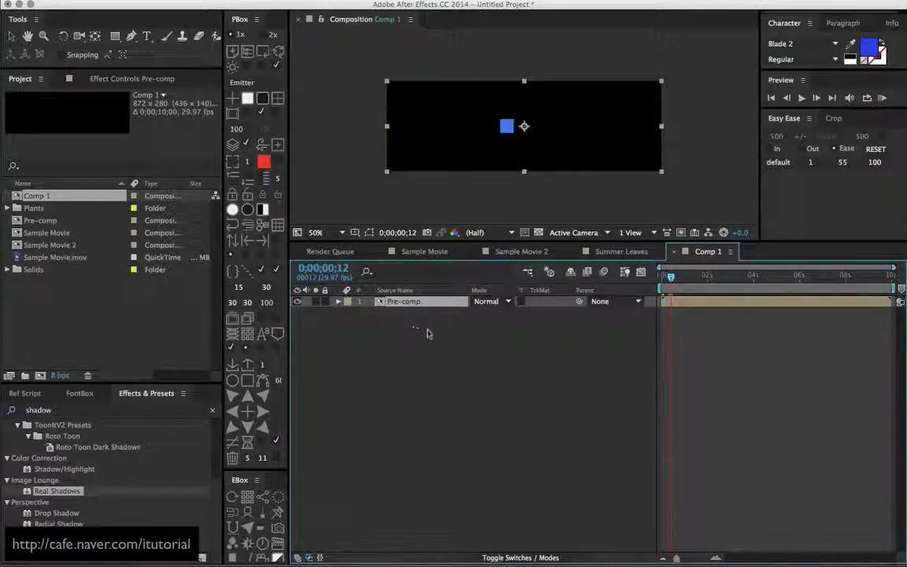
left_click_drag(670, 278, 662, 277)
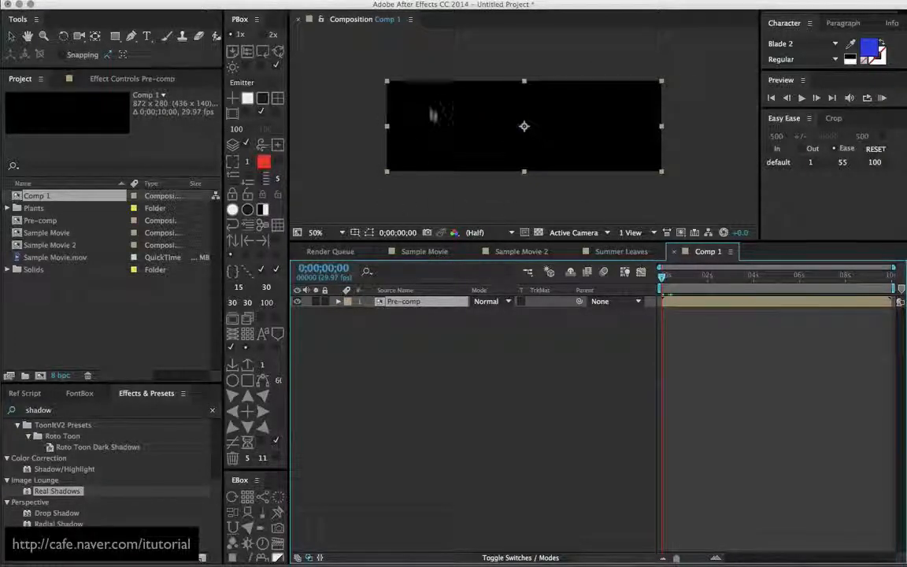
left_click(403, 329)
key("space")
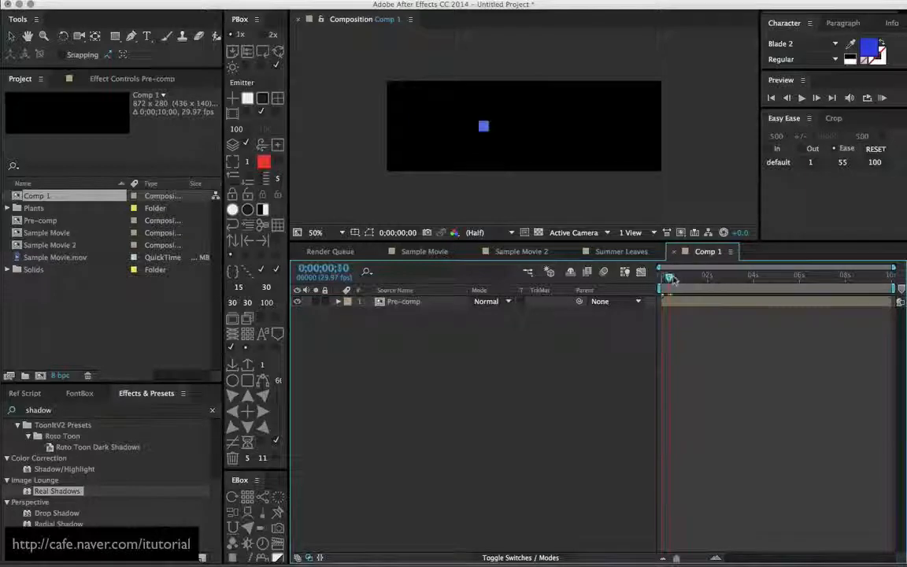
Duplicate the Pre-comp layer three times and apply the EBox repeater to all four copies.
left_click(386, 303)
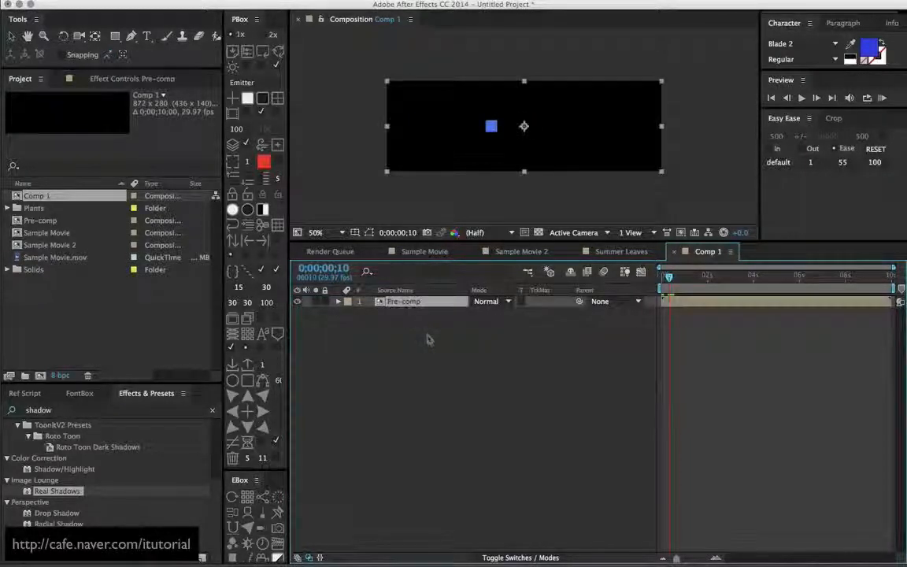
key("ctrl+d")
key("ctrl+d")
key("ctrl+d")
key("ctrl+a")
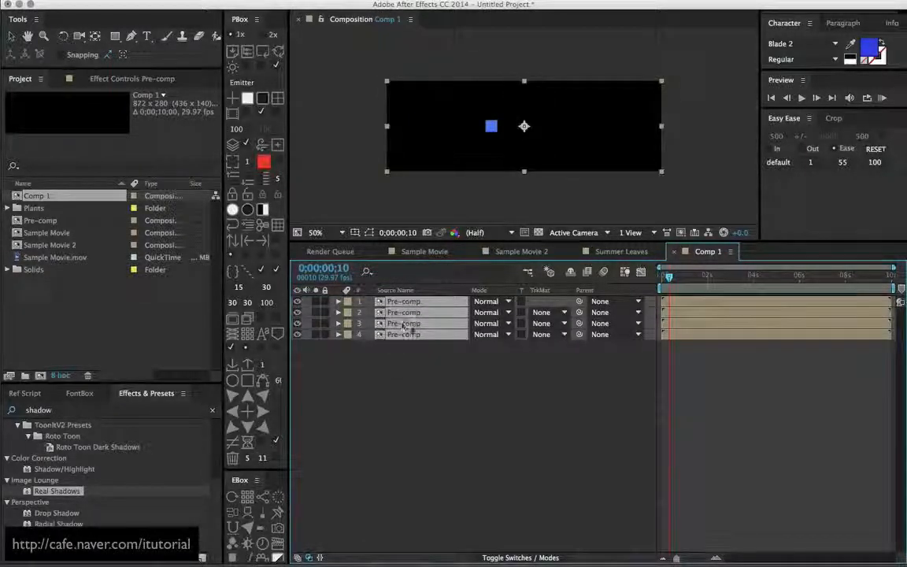
left_click(247, 496)
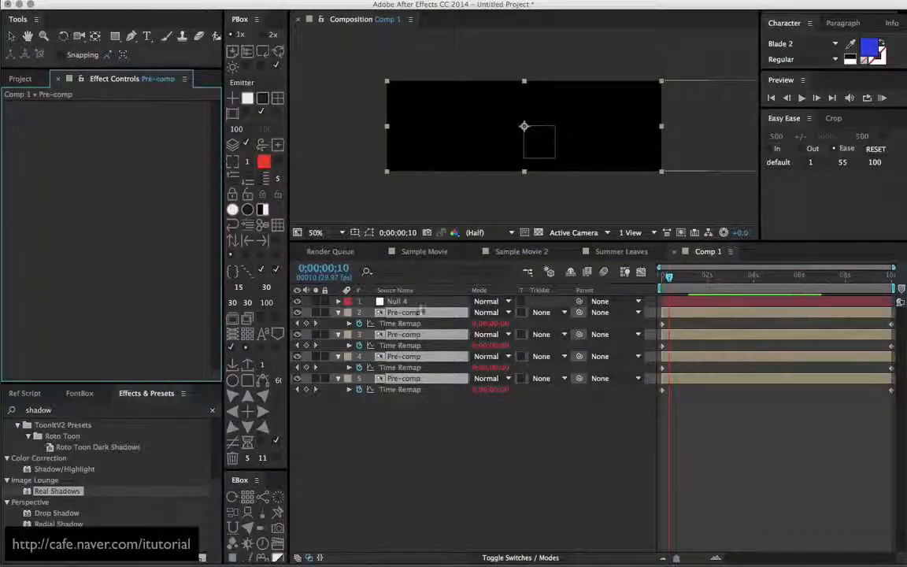
Set the horizontal Scale of the control null's Repetition effect to -71 and scrub the start of the timeline.
left_click(396, 302)
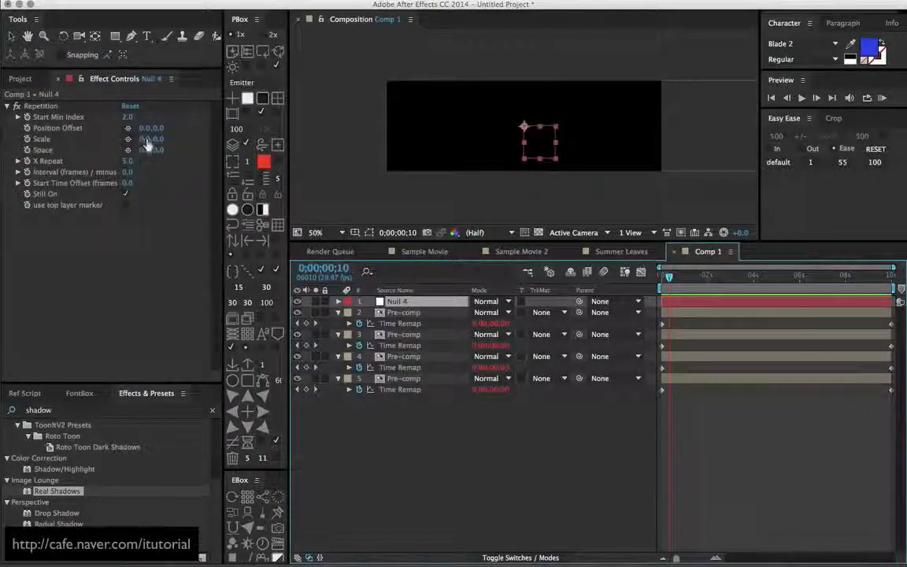
left_click_drag(147, 140, 104, 146)
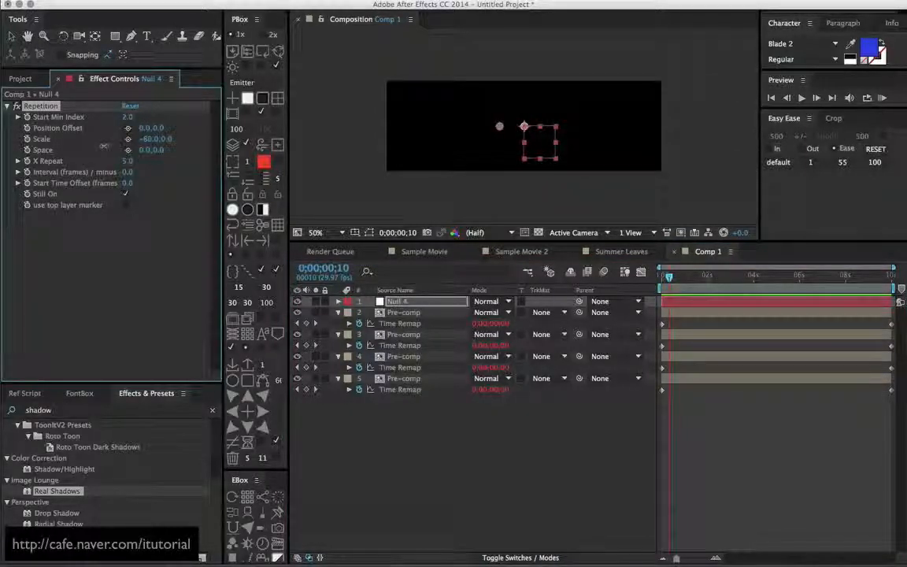
left_click(673, 276)
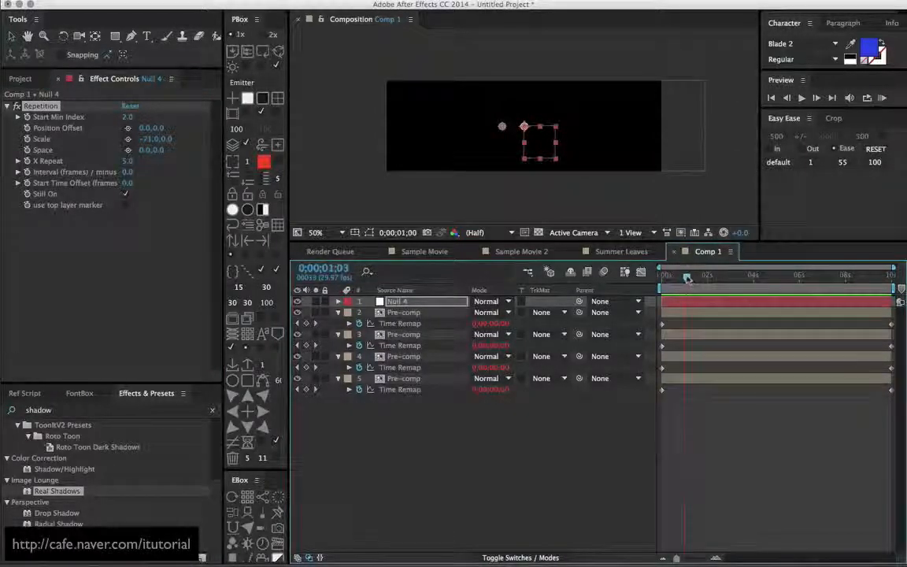
left_click_drag(695, 278, 669, 279)
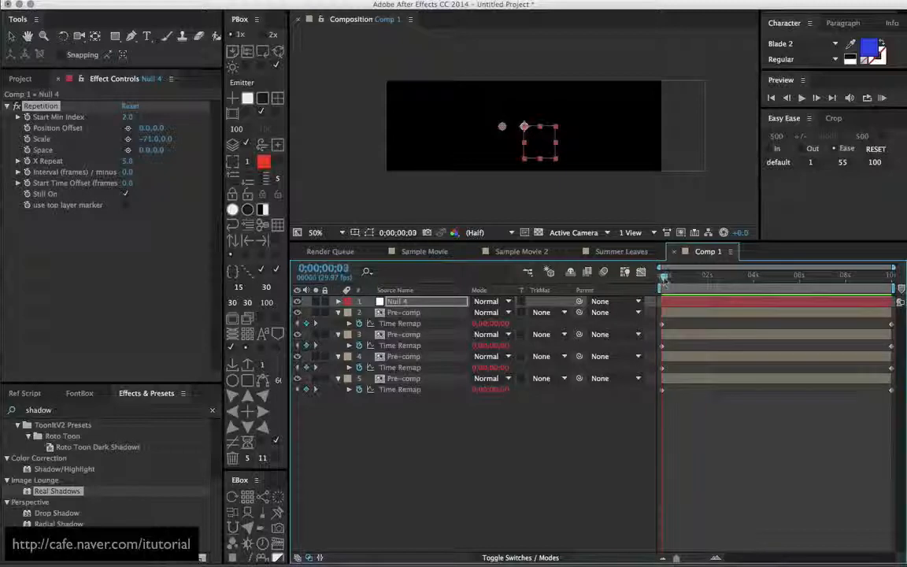
Turn off Still On in the control null's Repetition effect and scrub the timeline to see the copies animate.
left_click(125, 194)
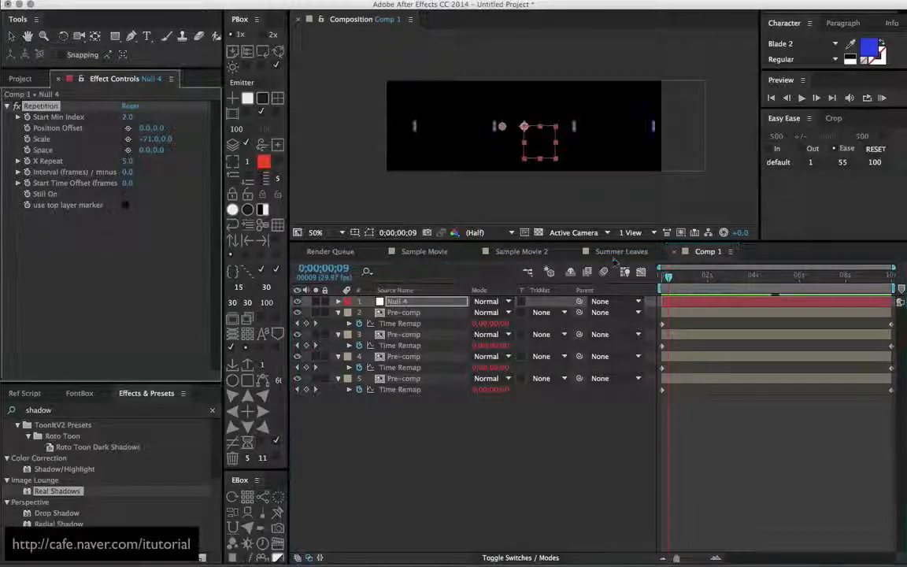
left_click(670, 279)
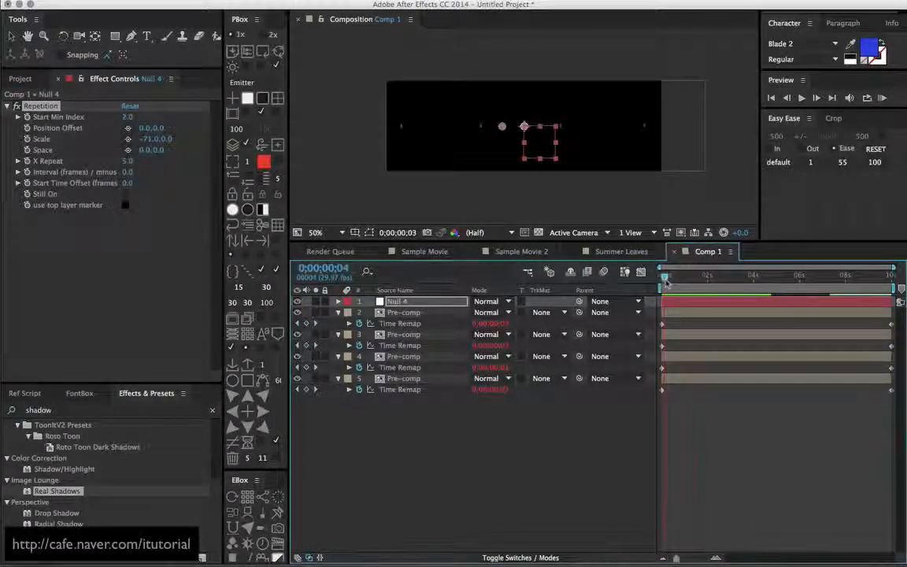
left_click_drag(672, 282, 689, 281)
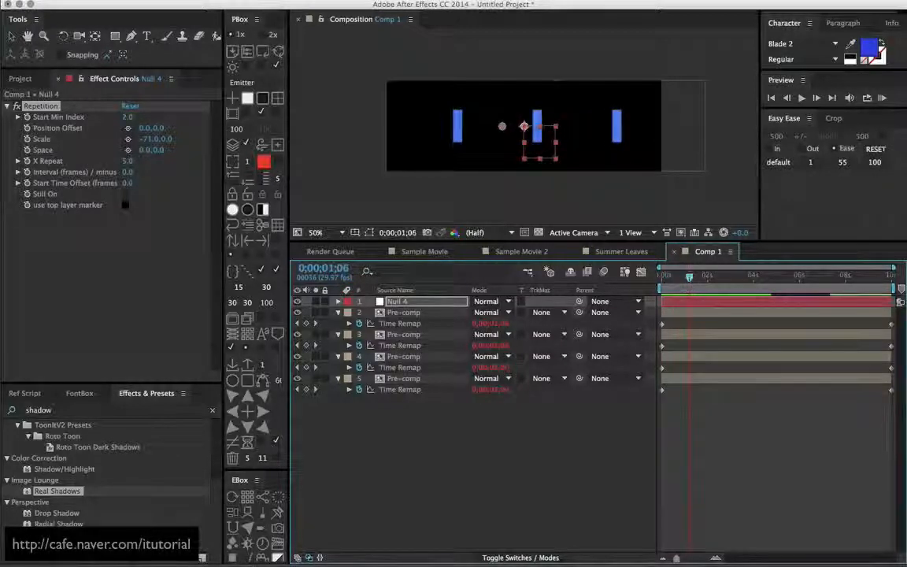
Set the vertical Scale of the Repetition effect to -75 and scrub the start of the animation.
left_click_drag(162, 139, 104, 139)
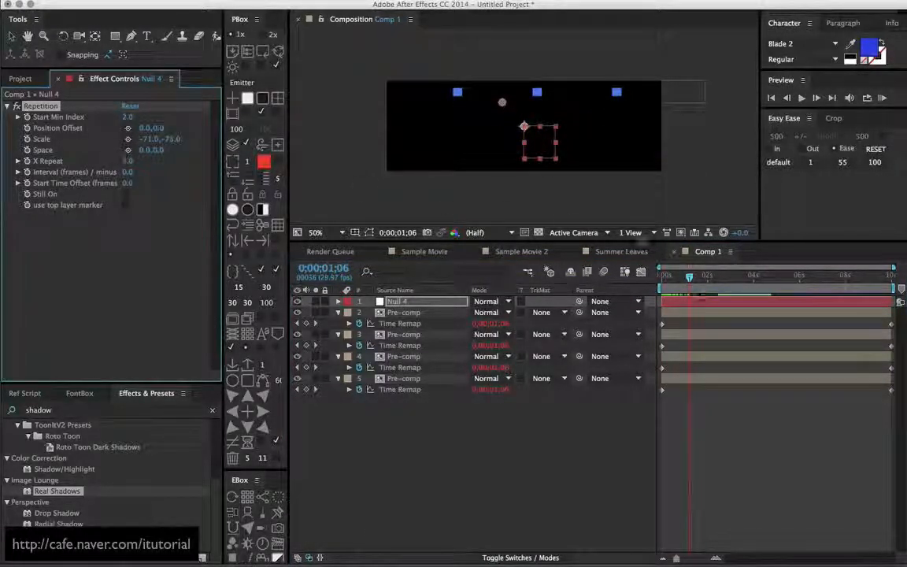
left_click(663, 278)
key("Home")
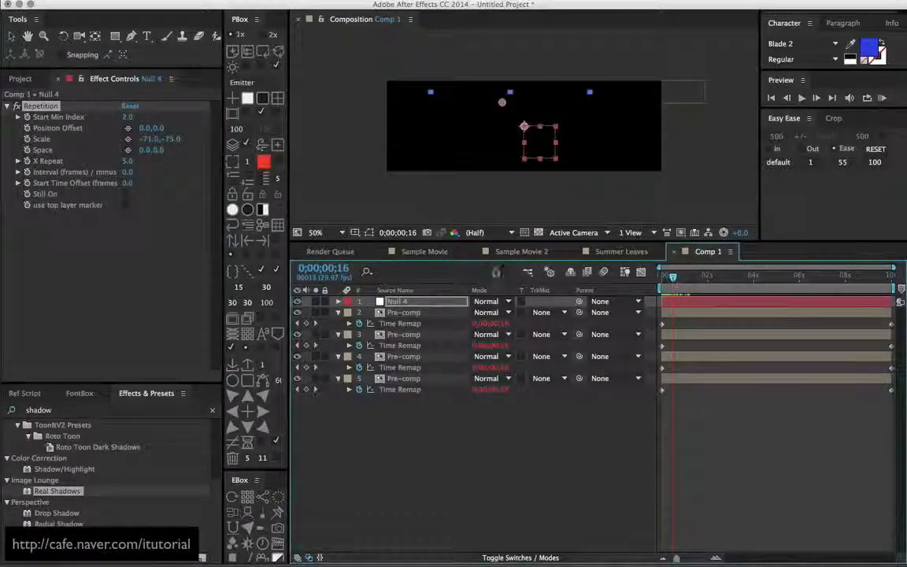
Enable Still On, set the Repetition effect's frame interval to 13, and scrub the timeline to compare the copies.
left_click(125, 194)
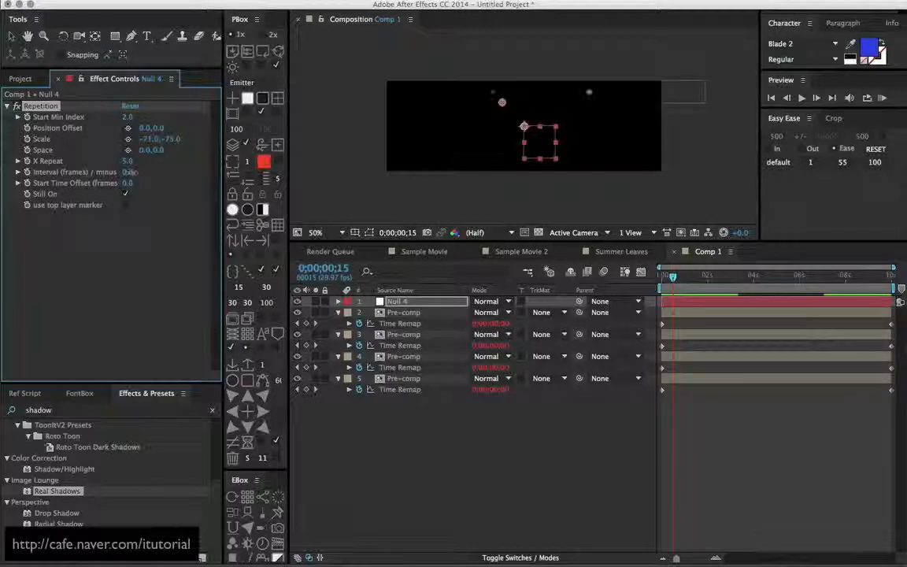
type("13")
key("Return")
left_click_drag(671, 276, 674, 281)
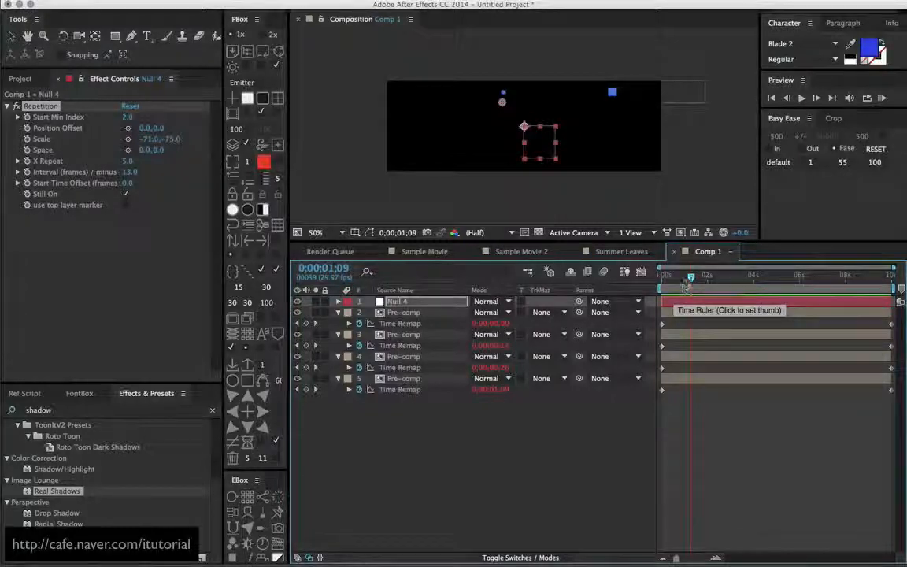
left_click(674, 282)
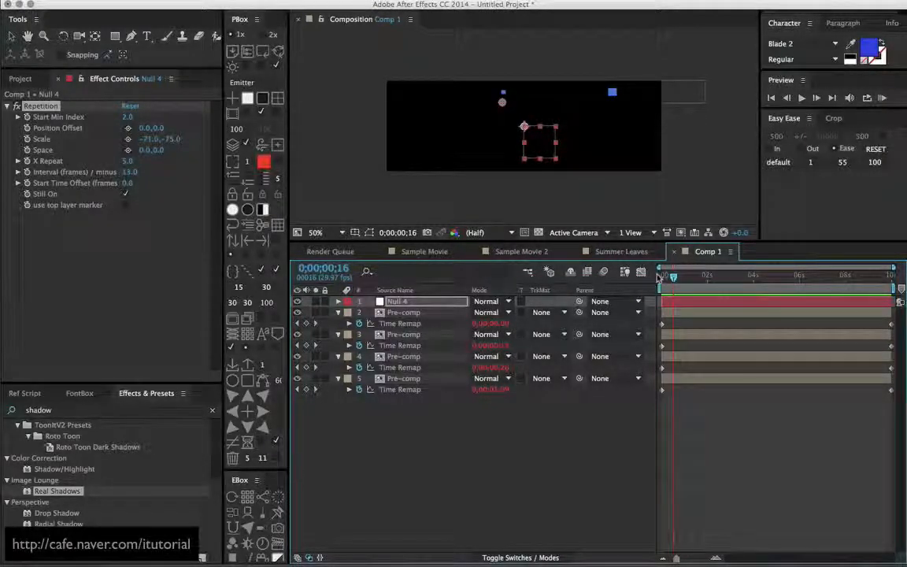
left_click_drag(673, 280, 671, 291)
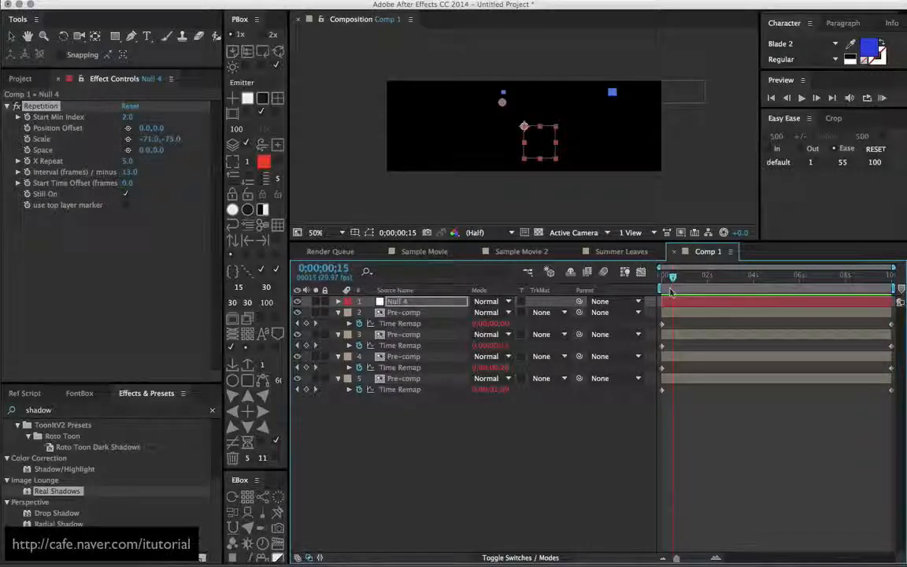
Add a layer marker to the bottommost Pre-comp layer at 0;00;00;15.
left_click(680, 379)
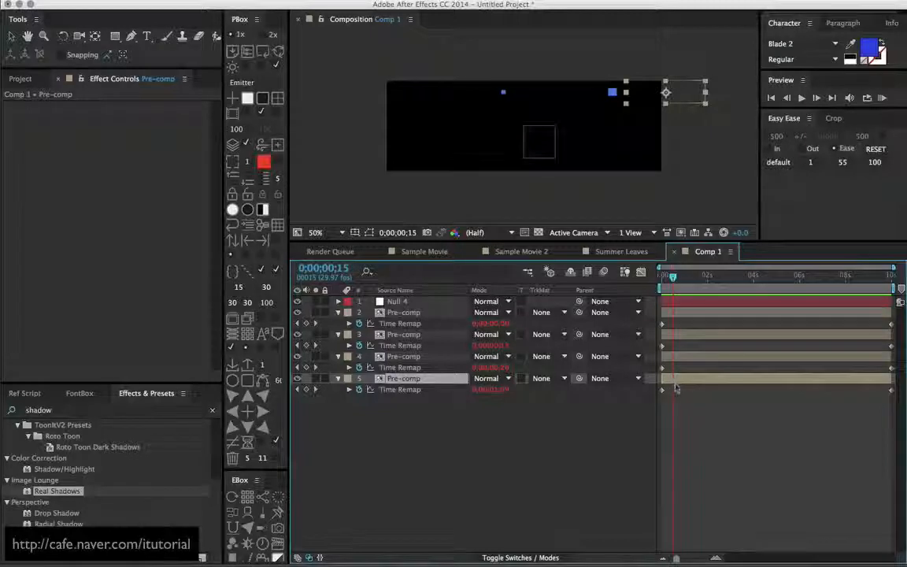
left_click(209, 2)
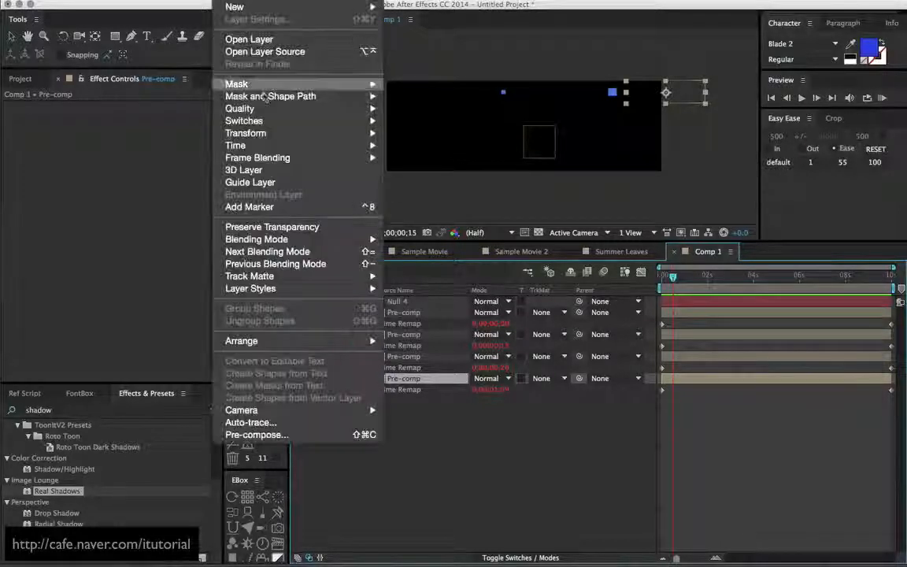
left_click(271, 208)
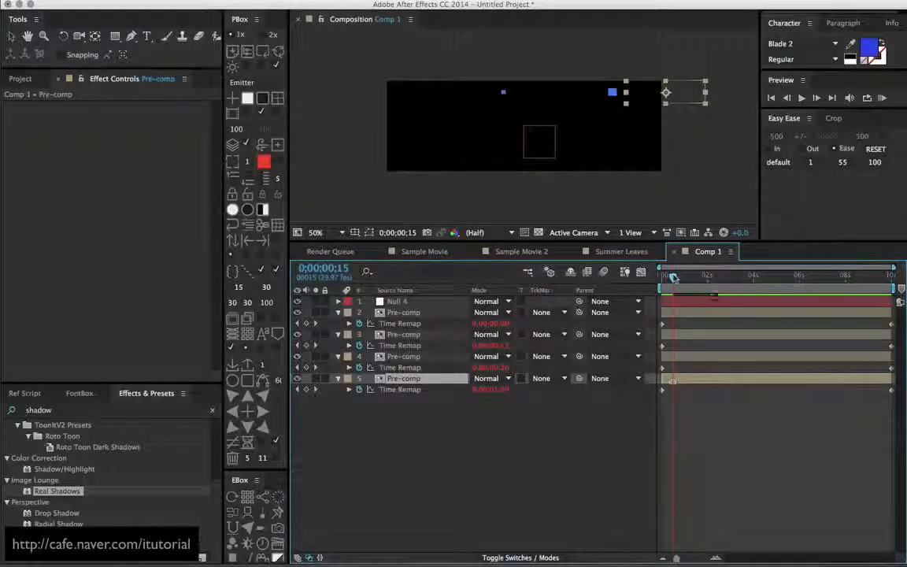
Move the bottommost Pre-comp layer's marker to about frame 6 and scrub the start of the timeline.
left_click_drag(679, 279, 669, 281)
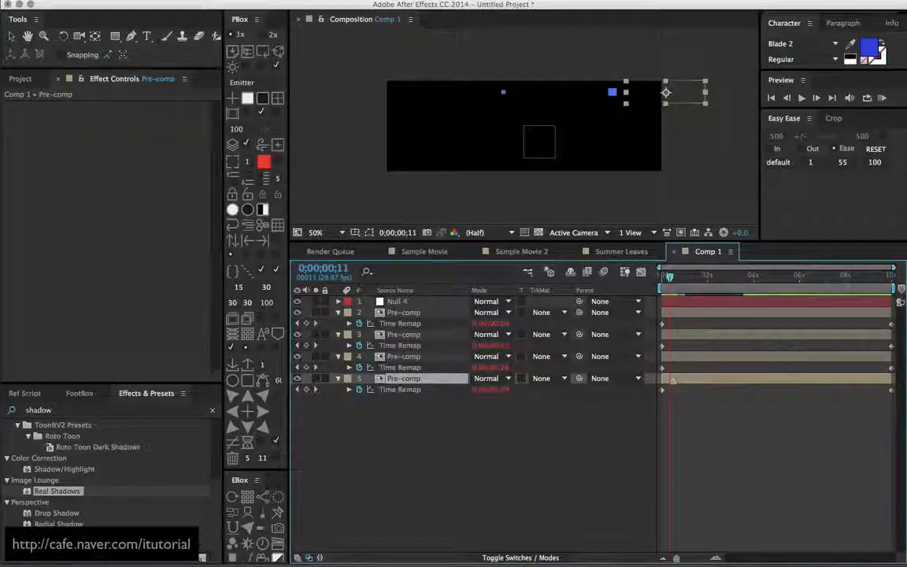
key("equal")
key("equal")
key("equal")
key("equal")
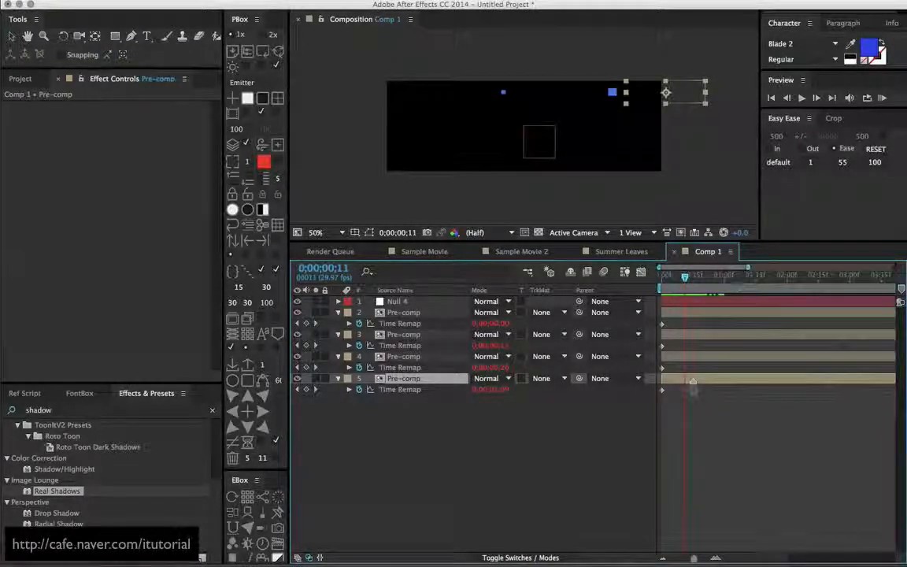
left_click_drag(669, 278, 681, 277)
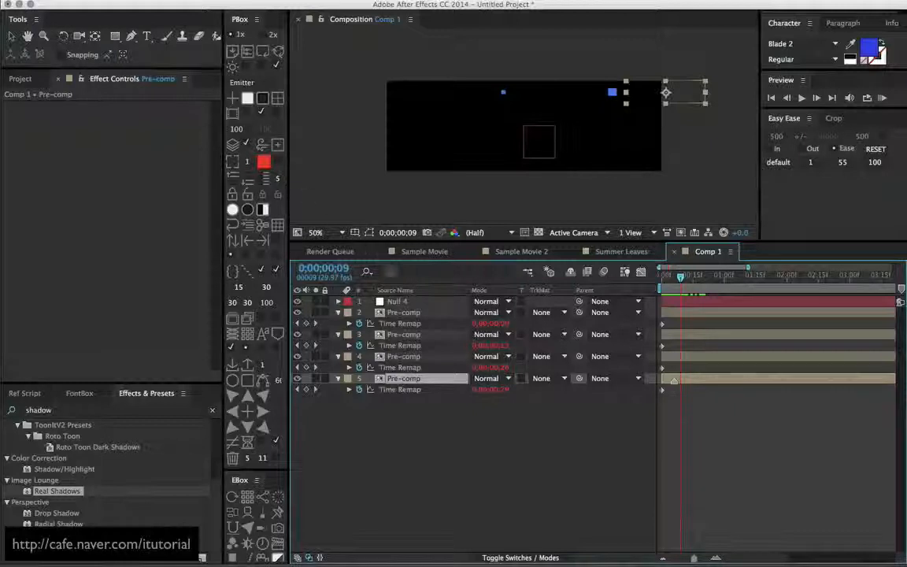
Set the Interval of the control null's Repetition effect to 3 frames and scrub the opening frames to inspect the copies.
left_click(397, 300)
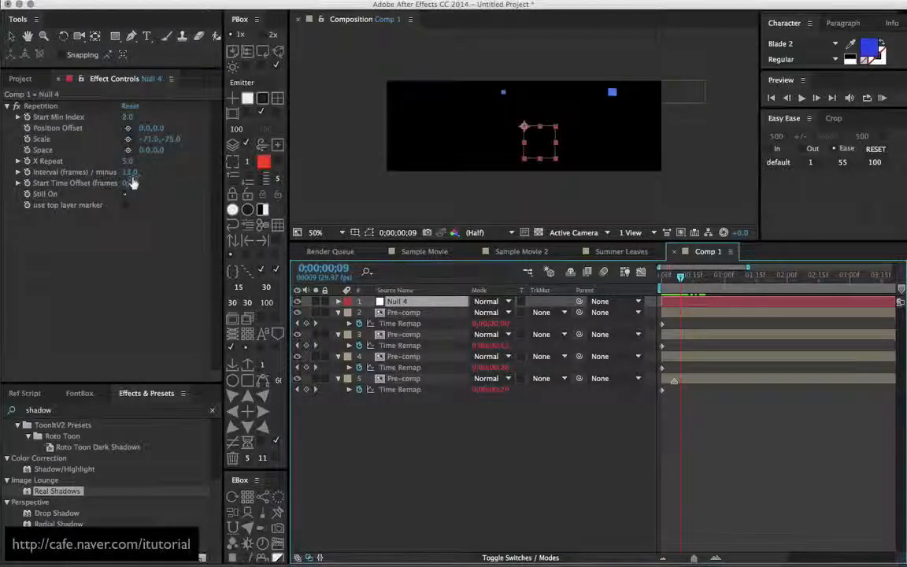
left_click(130, 173)
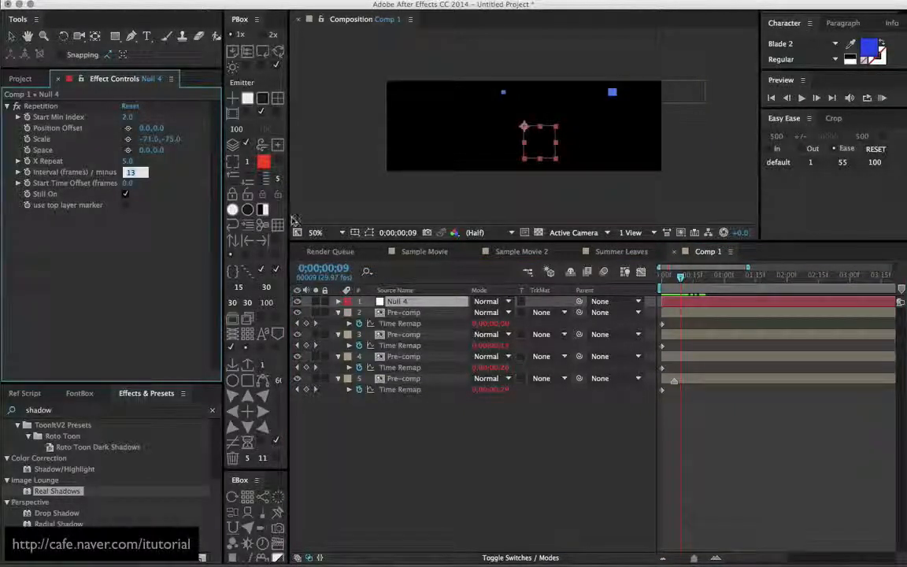
type("3")
key("Return")
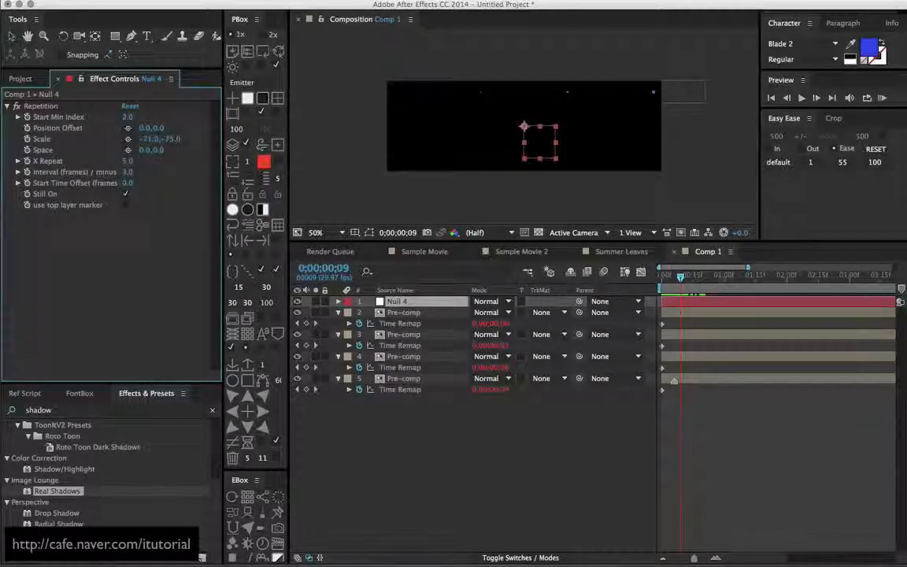
left_click_drag(663, 281, 676, 281)
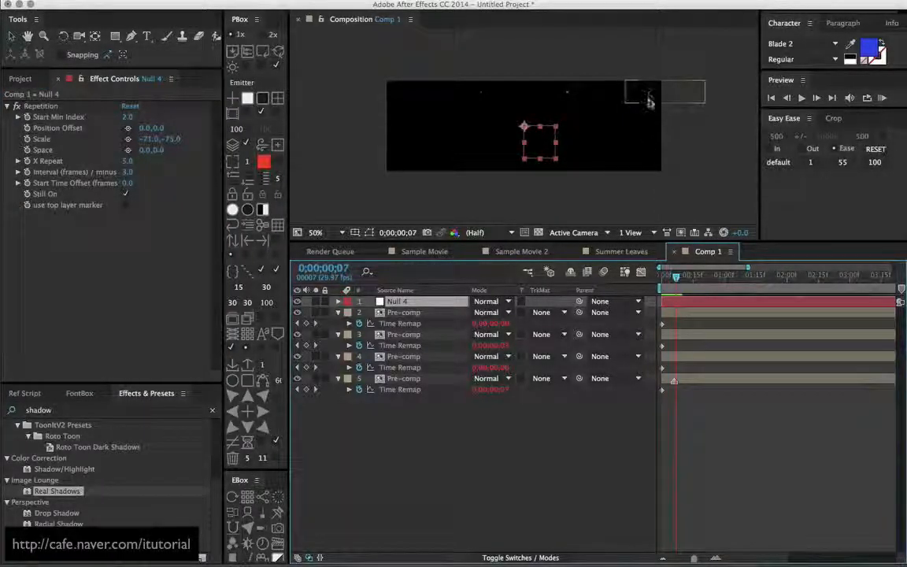
left_click_drag(668, 279, 671, 281)
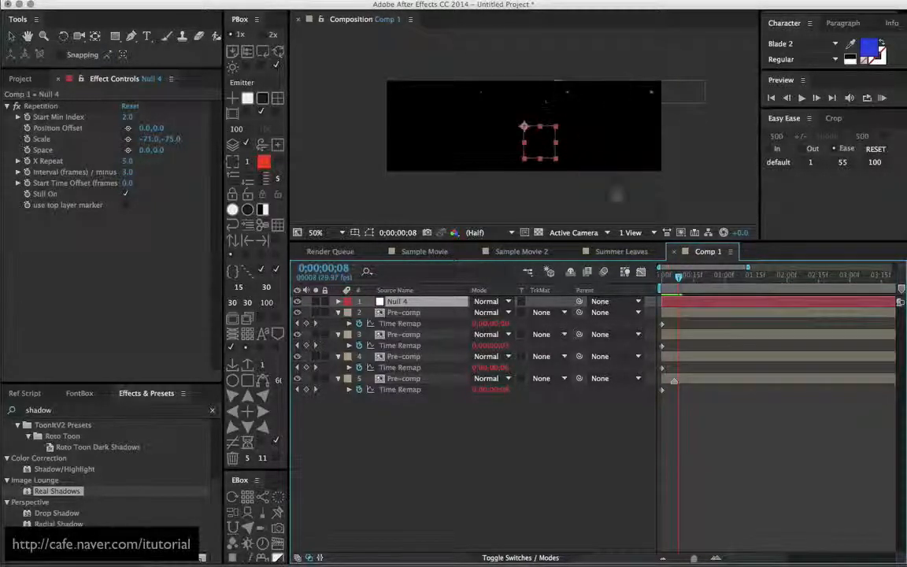
left_click(679, 279)
mouse_move(673, 281)
left_mouse_down()
mouse_move(695, 281)
mouse_move(672, 281)
left_mouse_up()
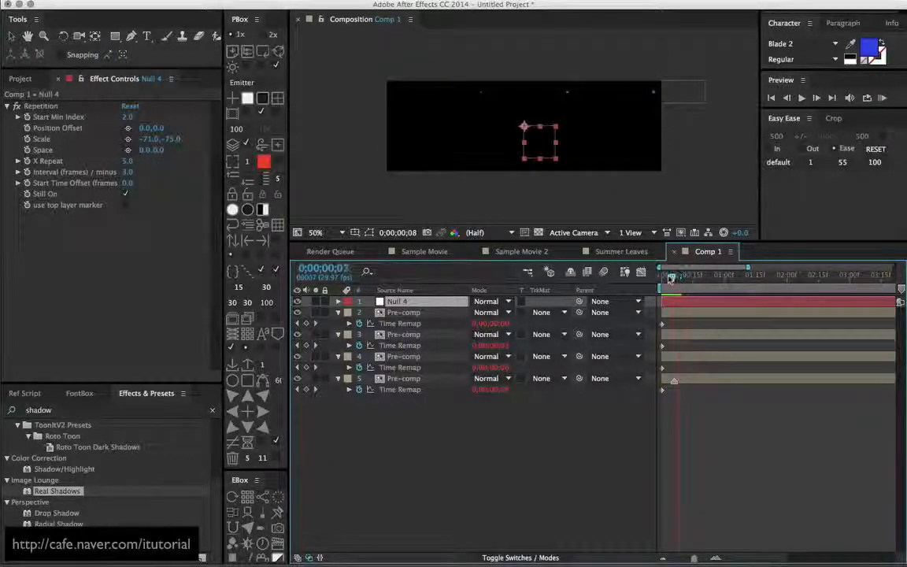
Switch to the Sample Movie composition.
left_click(429, 252)
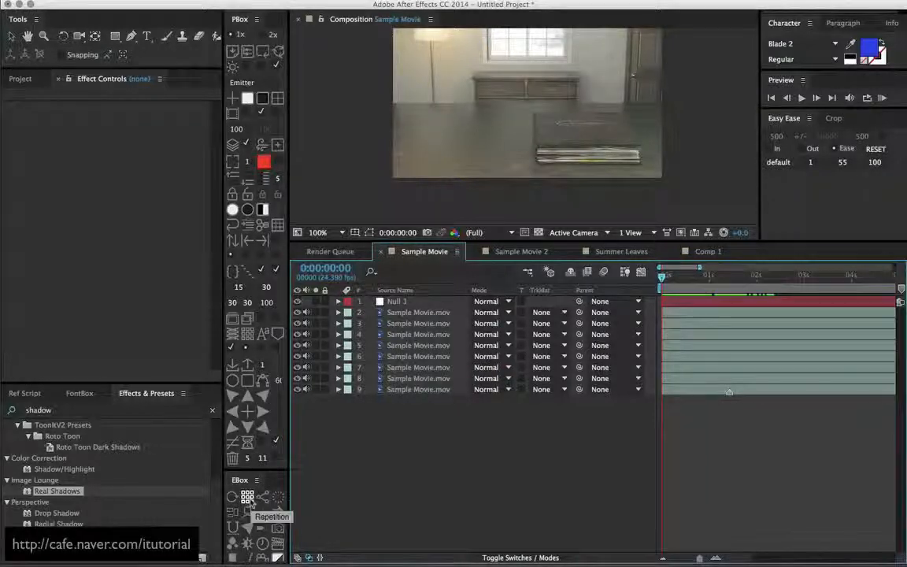